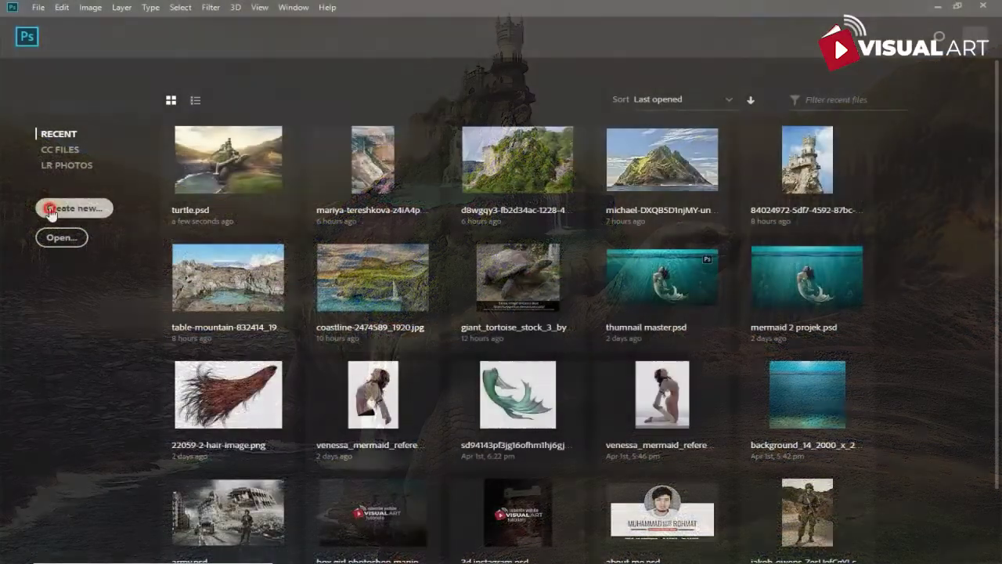
- Create a blank 29.7 x 21 cm, 200 ppi RGB document from a recent custom size
{"action": "left_click", "coordinate": [54, 207]}
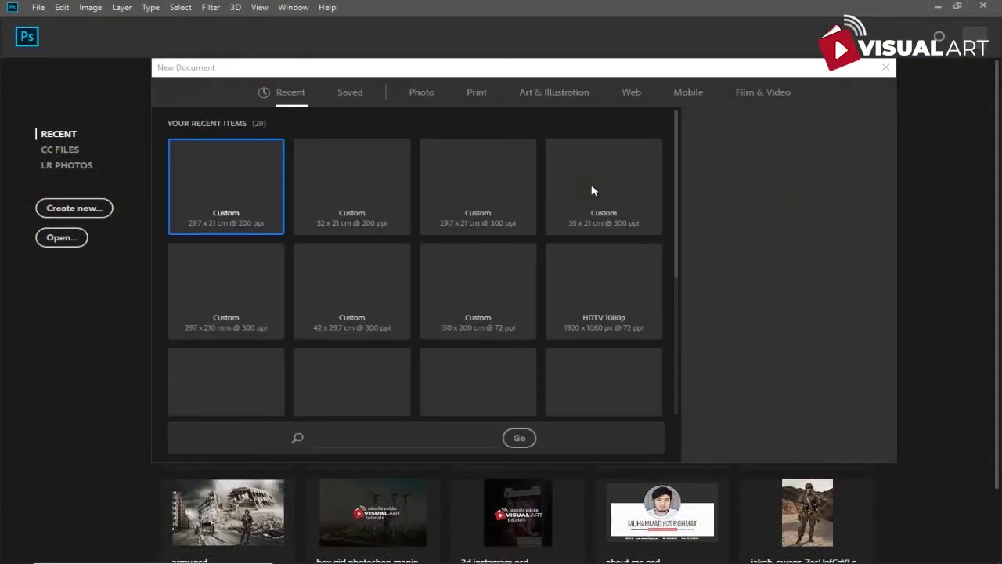
{"action": "left_click", "coordinate": [798, 439]}
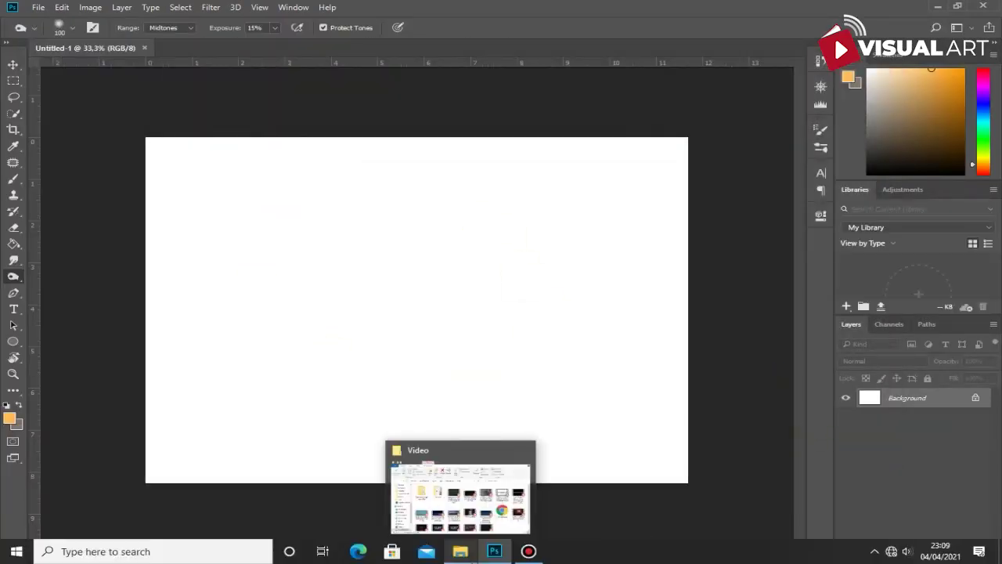
- Open Downloads > turtle in File Explorer and select the rugged_coastline photo
{"action": "left_click", "coordinate": [461, 494]}
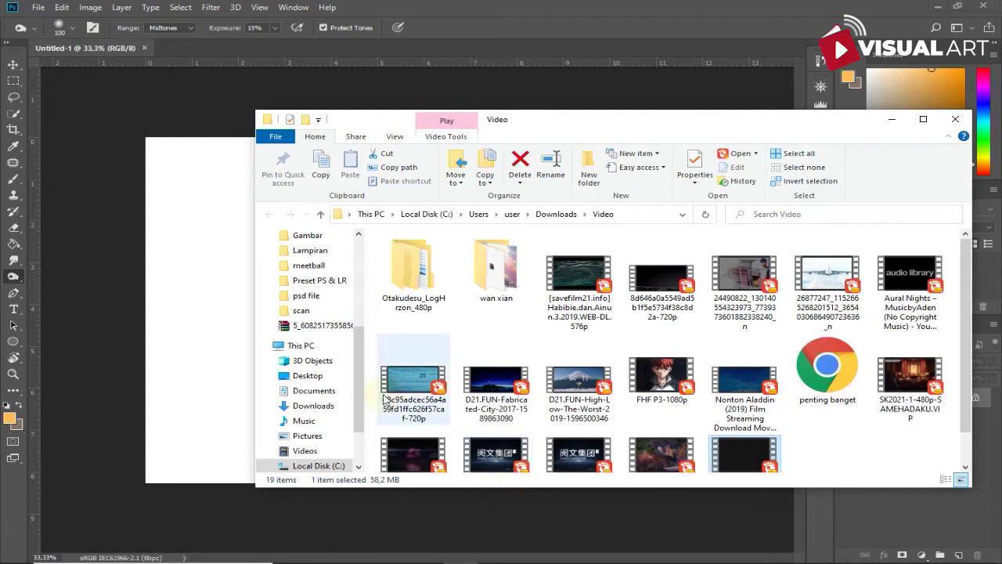
{"action": "left_click", "coordinate": [314, 405]}
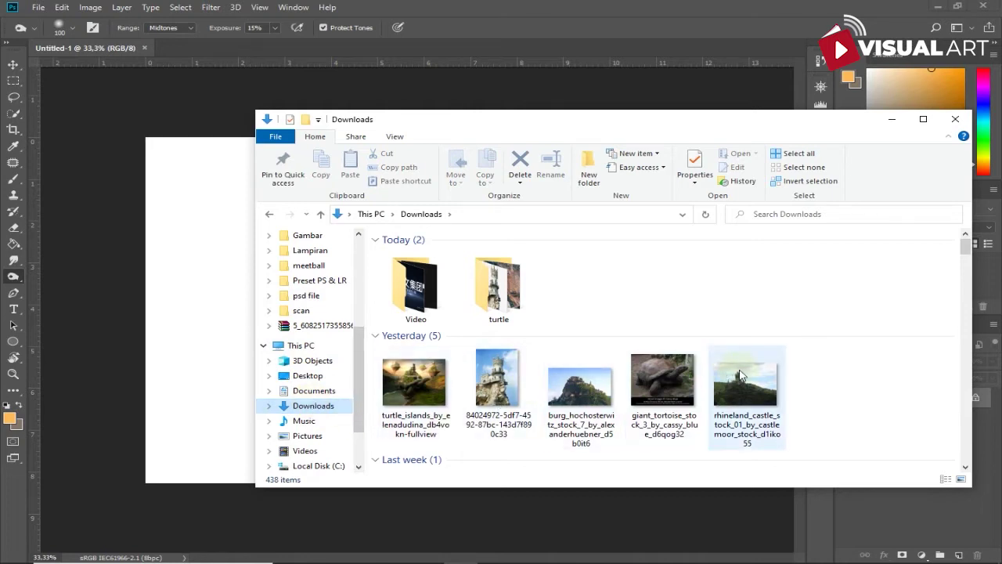
{"action": "double_click", "coordinate": [492, 289]}
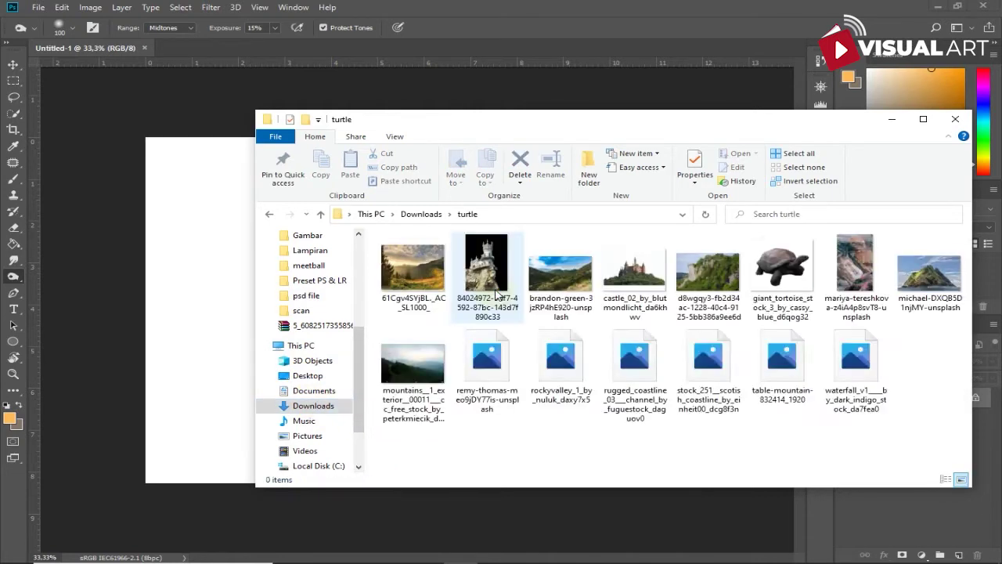
{"action": "left_click", "coordinate": [631, 373]}
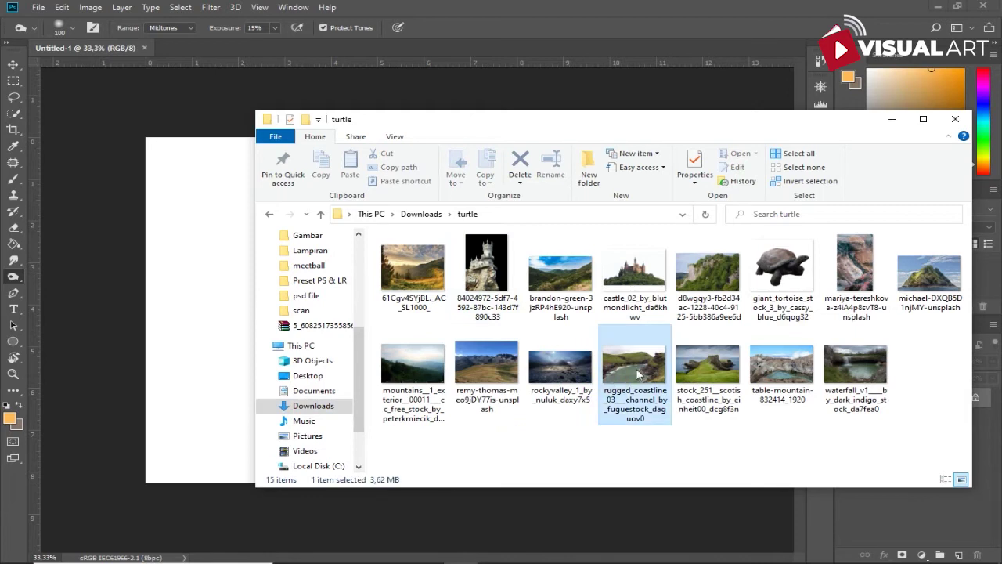
- Place the rugged coastline photo scaled over the lower-left canvas, then select the Scottish coastline photo
{"action": "left_click_drag", "start_coordinate": [642, 372], "coordinate": [224, 379]}
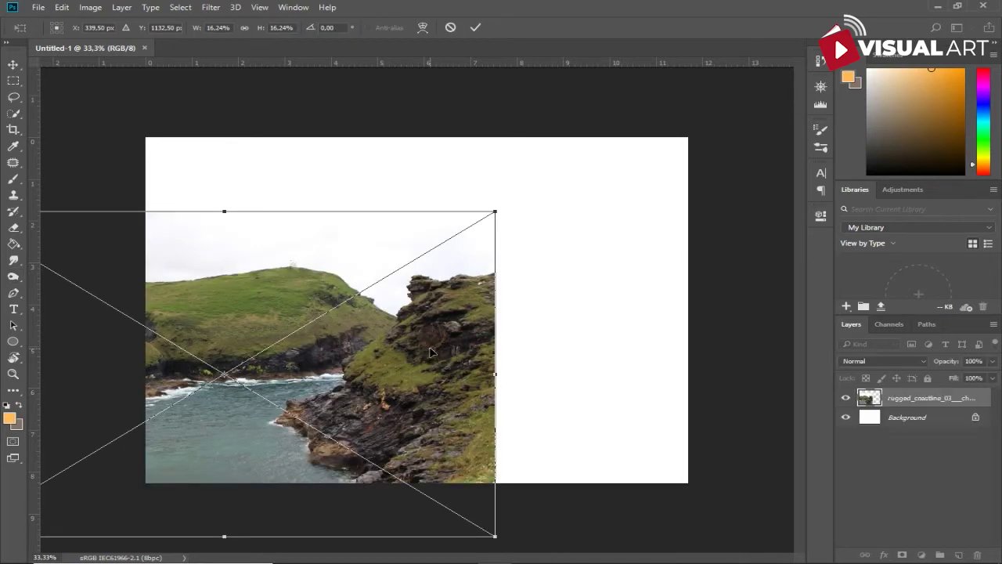
{"action": "left_click_drag", "start_coordinate": [428, 347], "coordinate": [531, 323]}
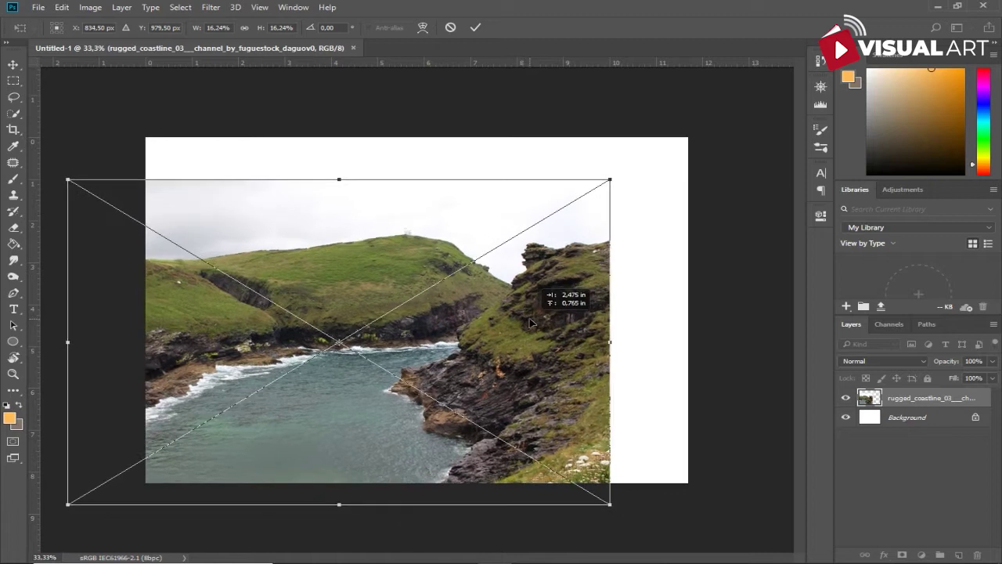
{"action": "left_click_drag", "start_coordinate": [607, 506], "coordinate": [418, 460]}
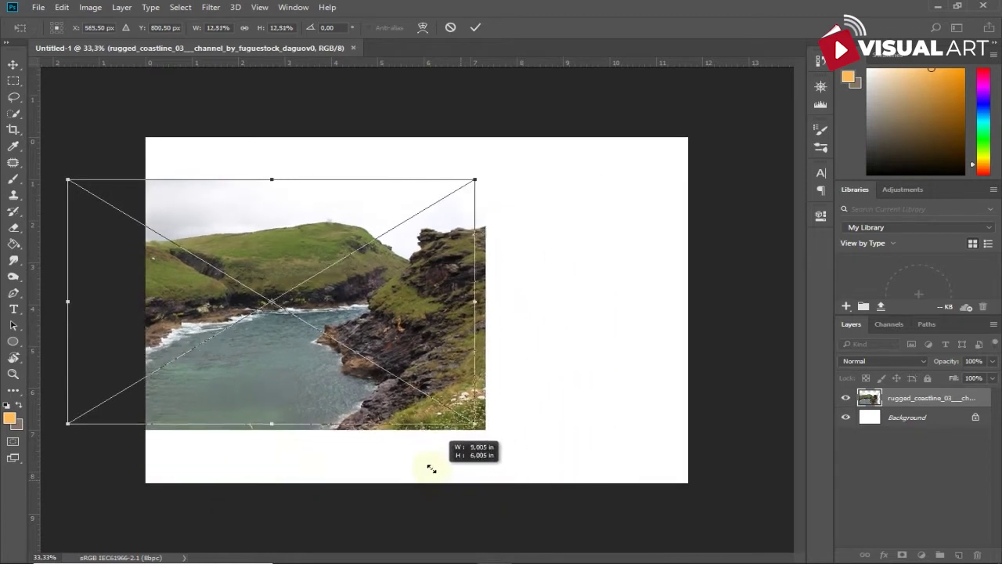
{"action": "left_click_drag", "start_coordinate": [383, 389], "coordinate": [411, 446]}
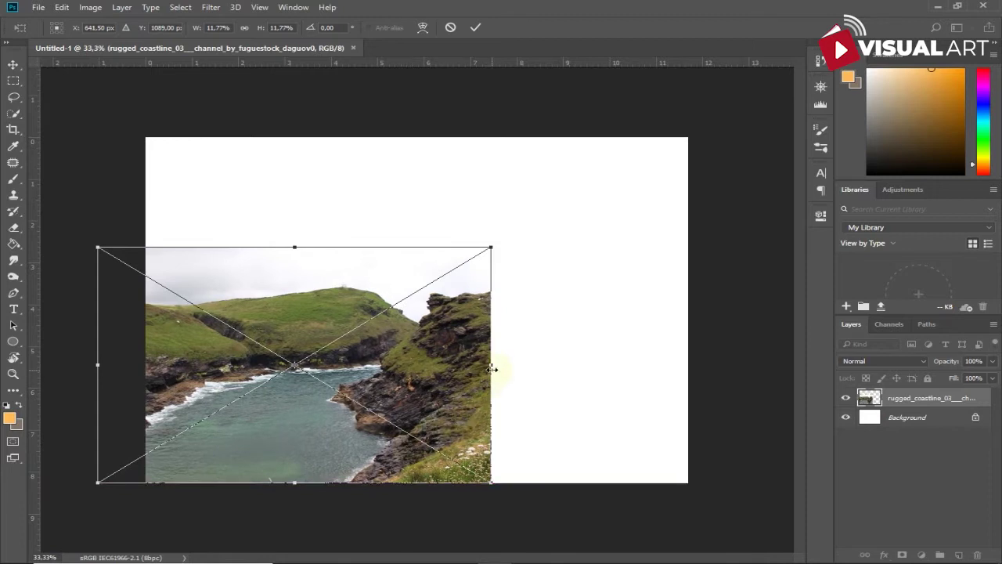
{"action": "left_click_drag", "start_coordinate": [491, 365], "coordinate": [501, 368]}
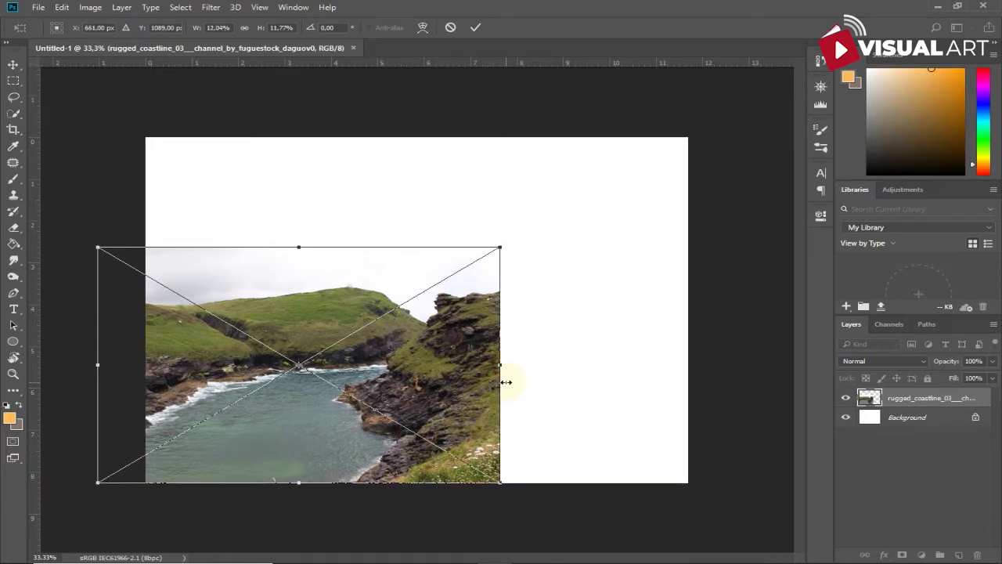
{"action": "key", "text": "Return"}
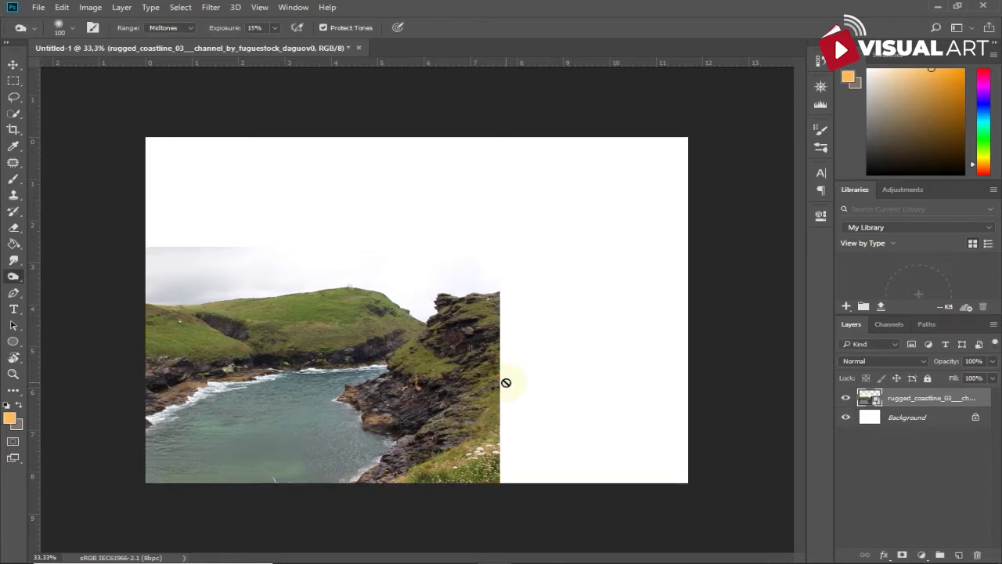
{"action": "left_click", "coordinate": [460, 553]}
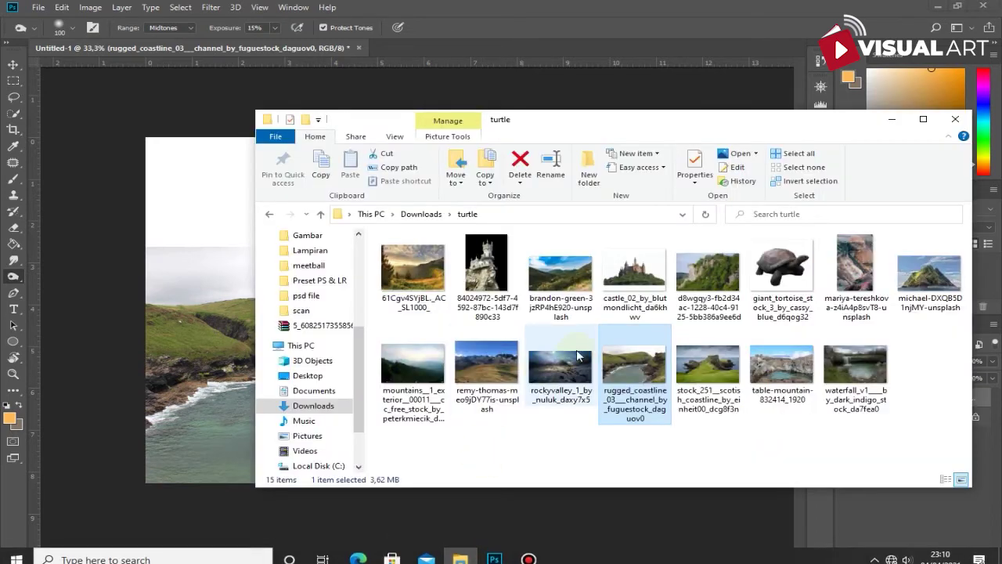
{"action": "left_click", "coordinate": [709, 375]}
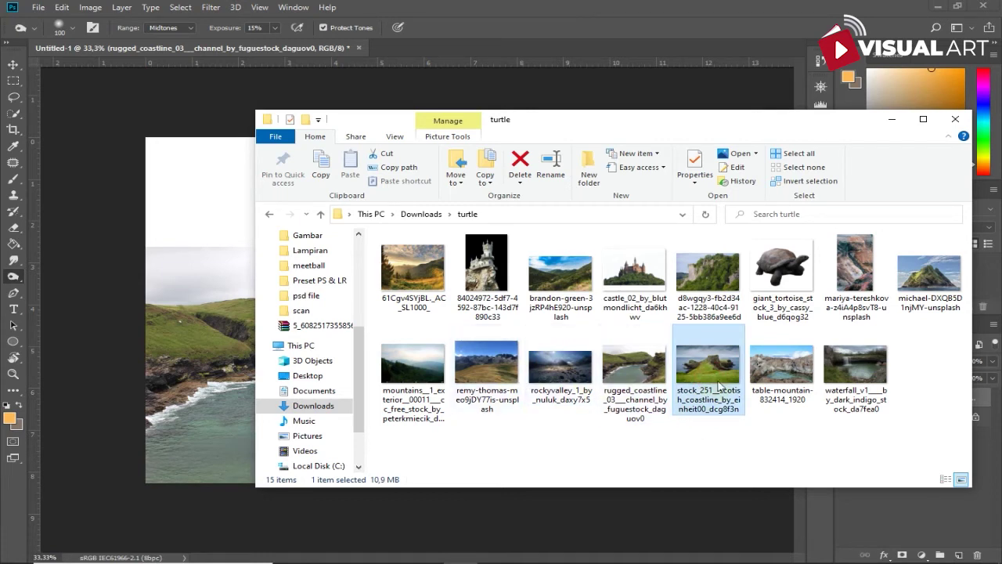
- Place the stock_251 Scottish coastline photo over the lower-right canvas and give it a layer mask
{"action": "left_click_drag", "start_coordinate": [718, 380], "coordinate": [237, 386]}
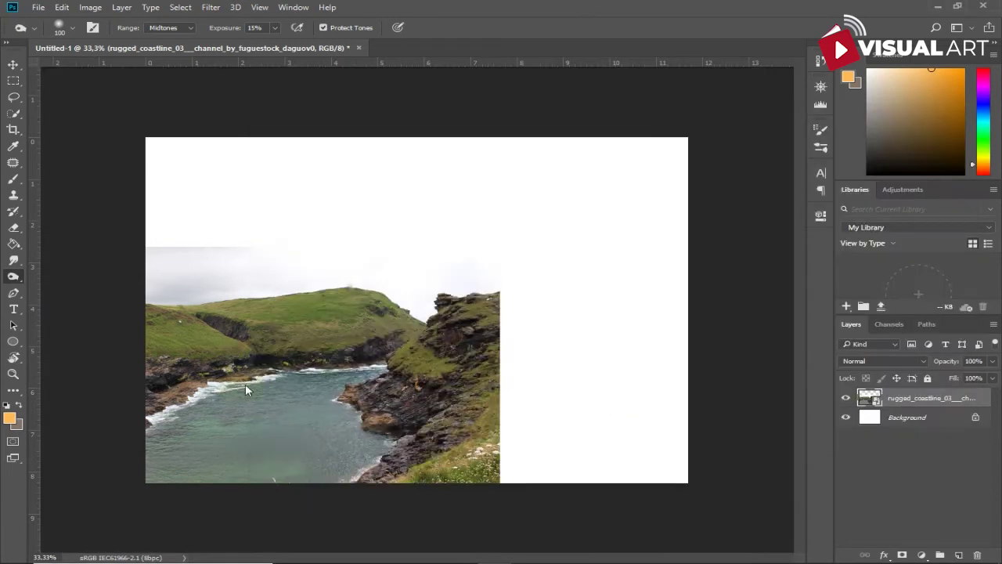
{"action": "left_click_drag", "start_coordinate": [353, 385], "coordinate": [635, 320]}
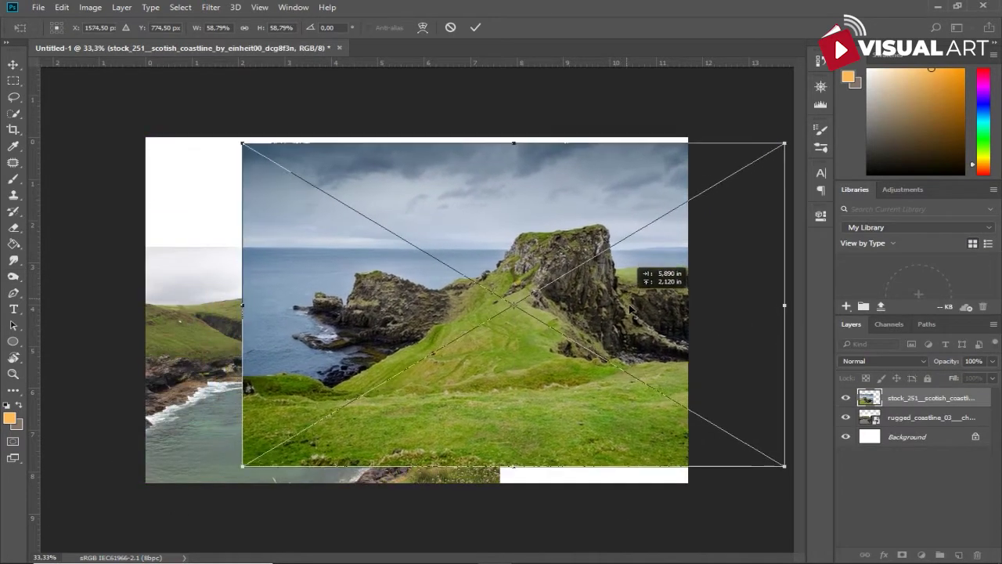
{"action": "left_click_drag", "start_coordinate": [635, 319], "coordinate": [637, 319]}
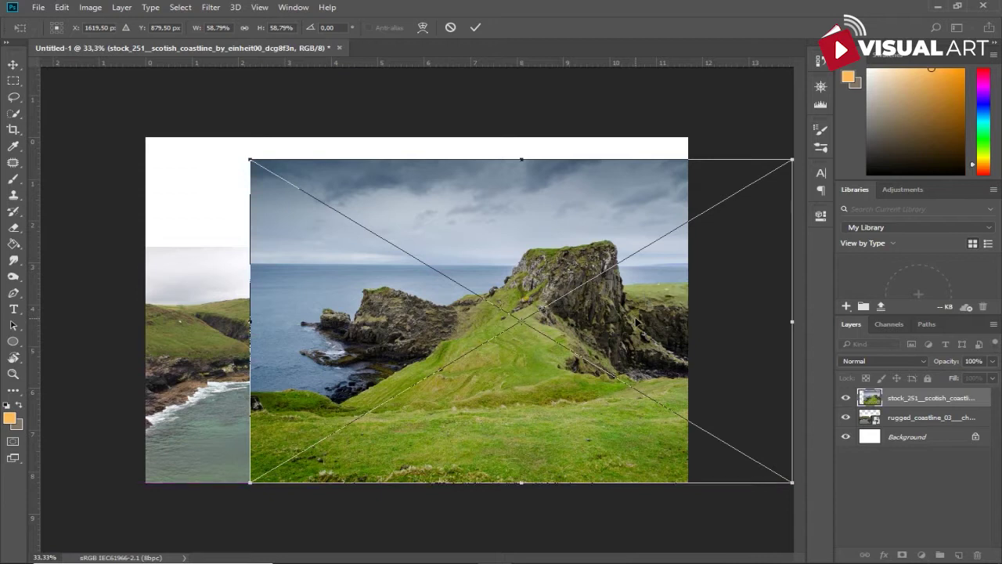
{"action": "key", "text": "Return"}
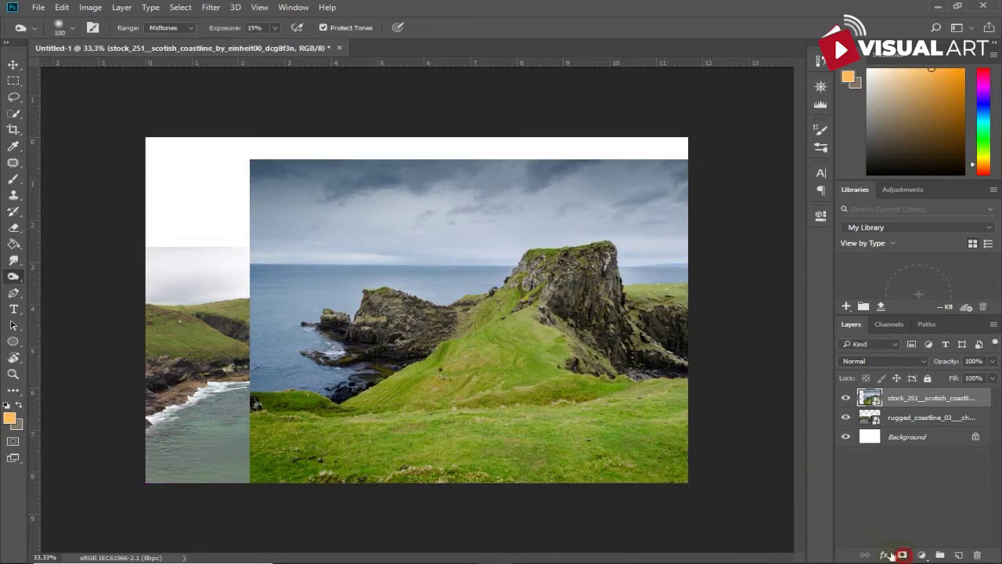
{"action": "left_click", "coordinate": [902, 555]}
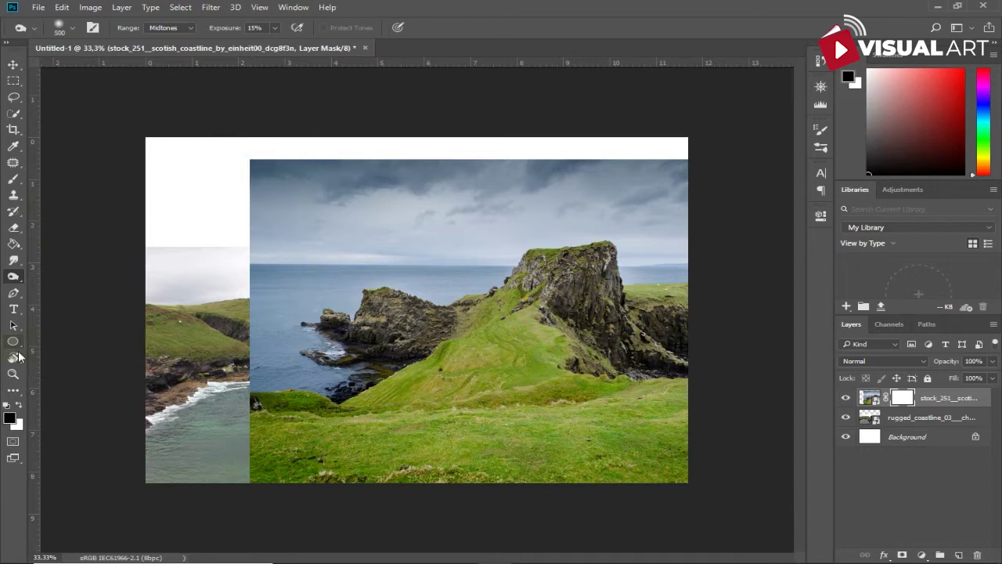
- Paint the Scottish coastline mask black, hiding its sky and left side to reveal rocky shoreline
{"action": "left_click", "coordinate": [21, 179]}
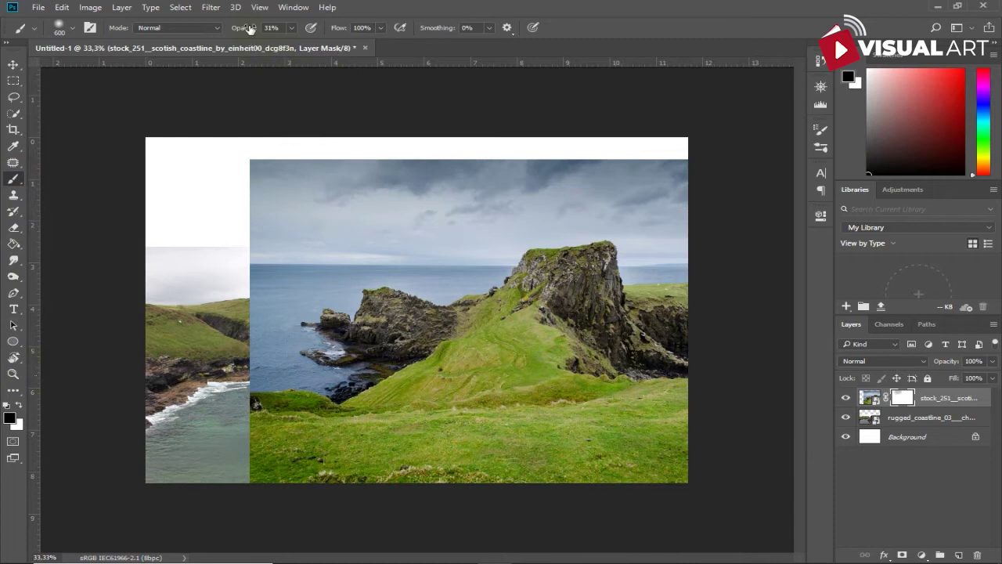
{"action": "mouse_move", "coordinate": [277, 169]}
{"action": "left_mouse_down"}
{"action": "mouse_move", "coordinate": [365, 168]}
{"action": "mouse_move", "coordinate": [485, 201]}
{"action": "mouse_move", "coordinate": [559, 167]}
{"action": "left_mouse_up"}
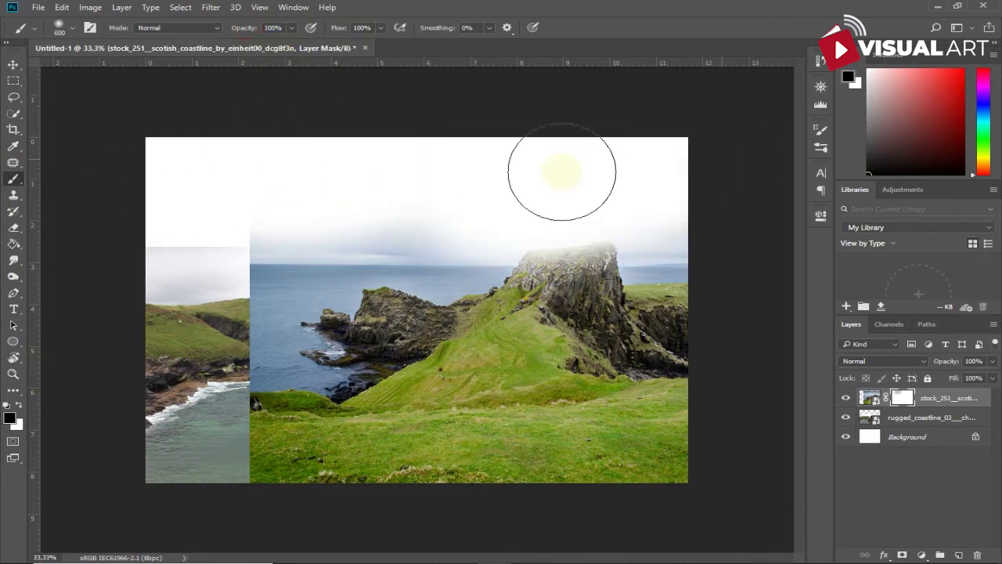
{"action": "mouse_move", "coordinate": [223, 268]}
{"action": "left_mouse_down"}
{"action": "mouse_move", "coordinate": [242, 293]}
{"action": "mouse_move", "coordinate": [235, 407]}
{"action": "mouse_move", "coordinate": [212, 470]}
{"action": "mouse_move", "coordinate": [404, 271]}
{"action": "mouse_move", "coordinate": [642, 258]}
{"action": "mouse_move", "coordinate": [637, 302]}
{"action": "mouse_move", "coordinate": [481, 268]}
{"action": "mouse_move", "coordinate": [286, 394]}
{"action": "mouse_move", "coordinate": [298, 431]}
{"action": "mouse_move", "coordinate": [366, 468]}
{"action": "left_mouse_up"}
{"action": "mouse_move", "coordinate": [364, 415]}
{"action": "left_mouse_down"}
{"action": "mouse_move", "coordinate": [373, 409]}
{"action": "mouse_move", "coordinate": [418, 435]}
{"action": "mouse_move", "coordinate": [386, 457]}
{"action": "left_mouse_up"}
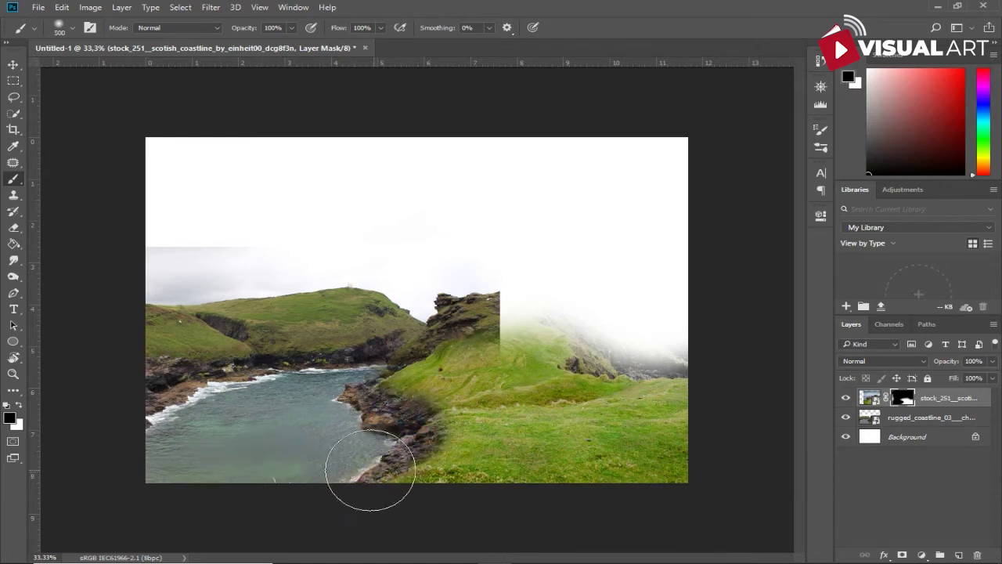
{"action": "mouse_move", "coordinate": [369, 477]}
{"action": "left_mouse_down"}
{"action": "mouse_move", "coordinate": [336, 447]}
{"action": "mouse_move", "coordinate": [358, 444]}
{"action": "mouse_move", "coordinate": [338, 411]}
{"action": "left_mouse_up"}
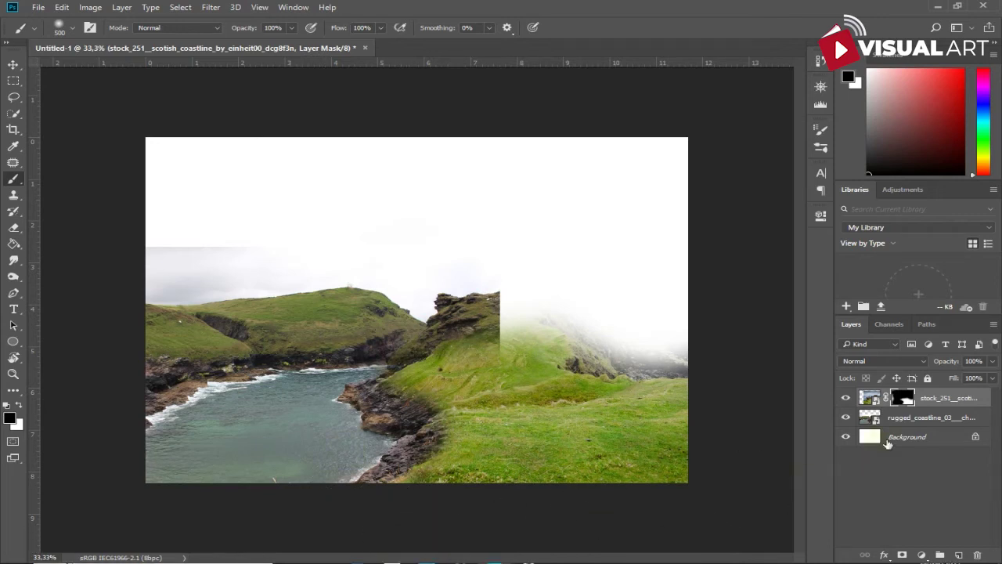
- Add a mask to the rugged coastline layer and hide the rocky patch near the seam
{"action": "left_click", "coordinate": [912, 419]}
{"action": "left_click", "coordinate": [900, 555]}
{"action": "mouse_move", "coordinate": [469, 302]}
{"action": "left_mouse_down"}
{"action": "mouse_move", "coordinate": [447, 295]}
{"action": "mouse_move", "coordinate": [475, 290]}
{"action": "mouse_move", "coordinate": [446, 286]}
{"action": "mouse_move", "coordinate": [552, 282]}
{"action": "left_mouse_up"}
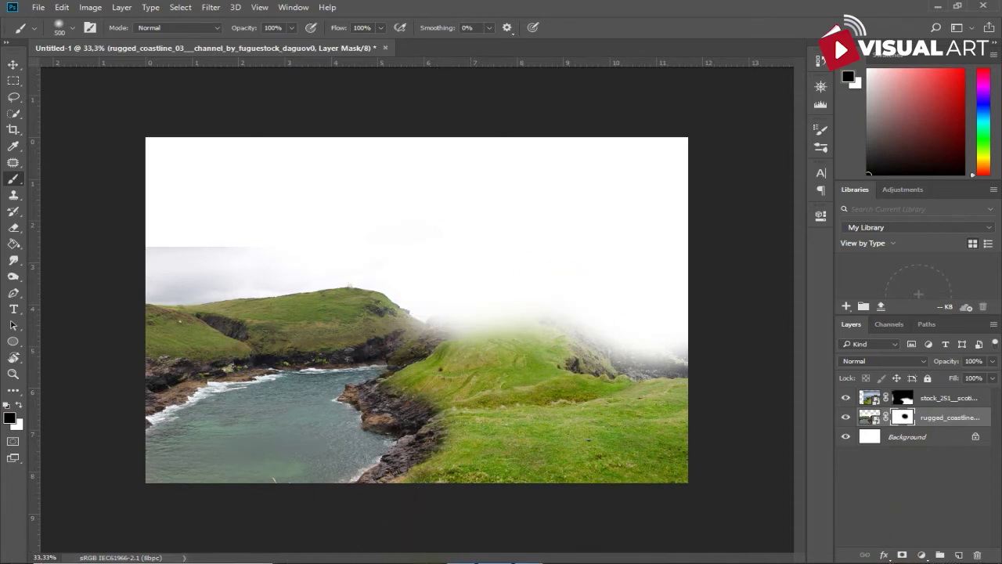
- Drop the remy-thomas mountain photo from the turtle folder into the document
{"action": "left_click", "coordinate": [461, 562]}
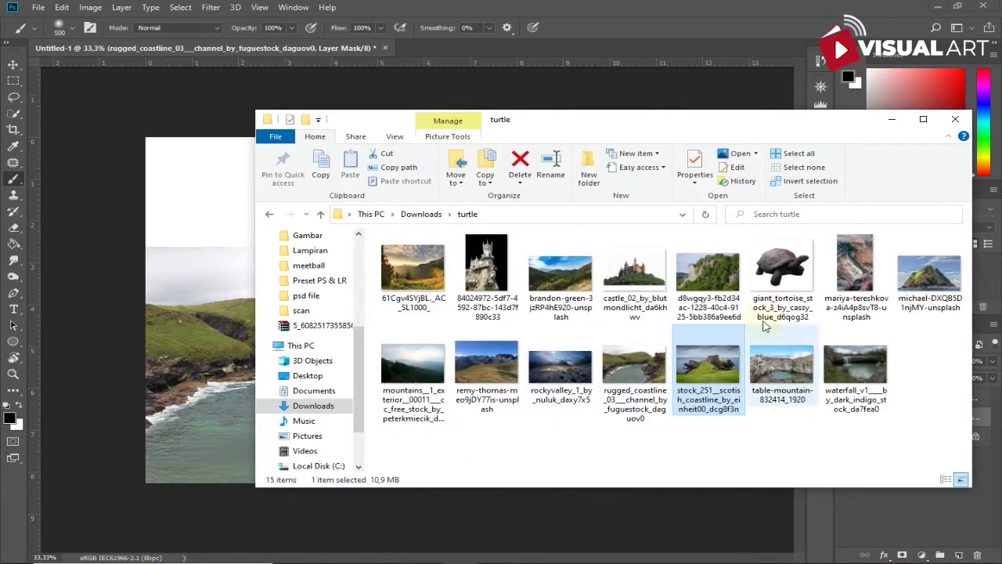
{"action": "left_click", "coordinate": [509, 366]}
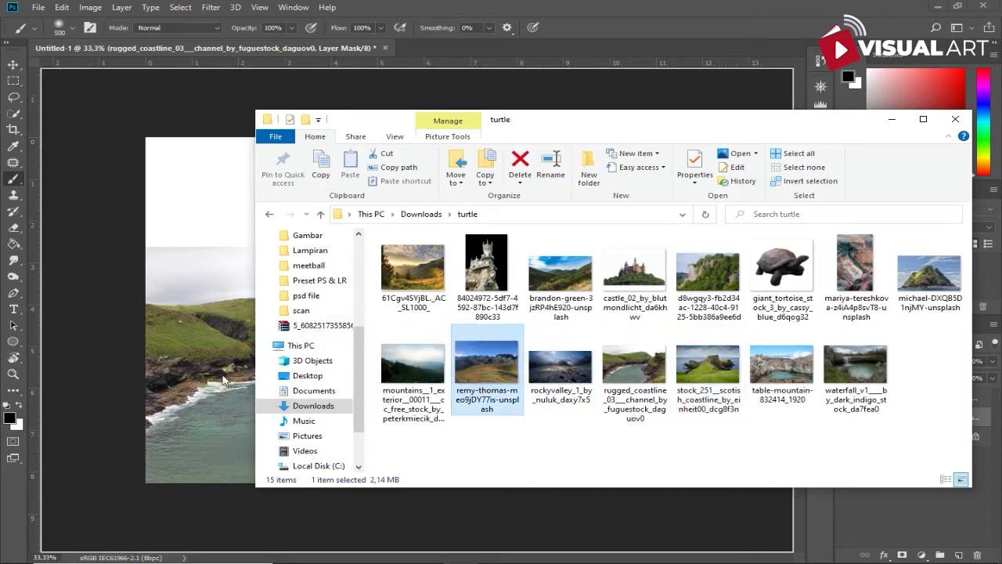
{"action": "left_click", "coordinate": [226, 384]}
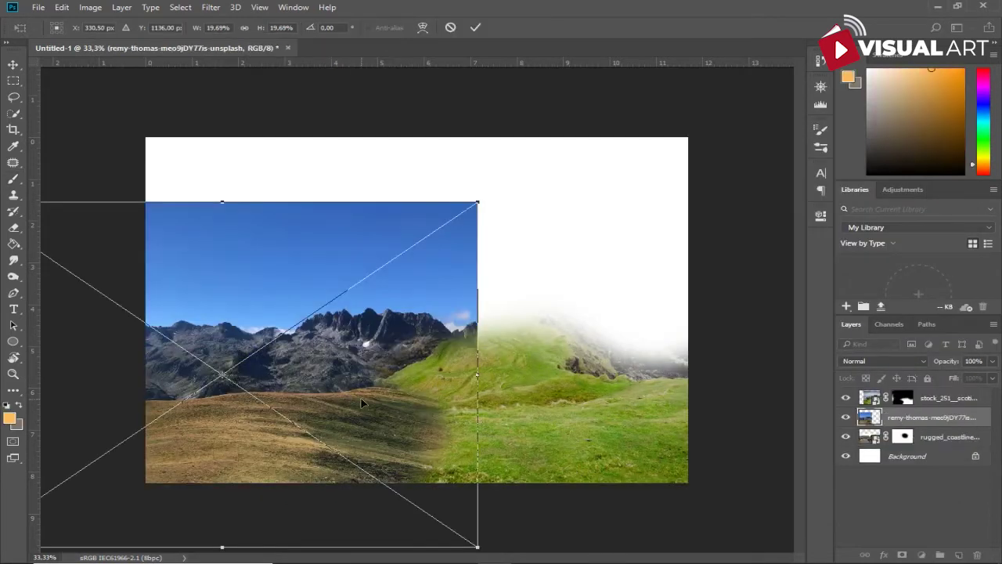
- Position the mountain photo over the upper-right canvas, scaled down to 17.9%
{"action": "left_click_drag", "start_coordinate": [361, 401], "coordinate": [646, 345]}
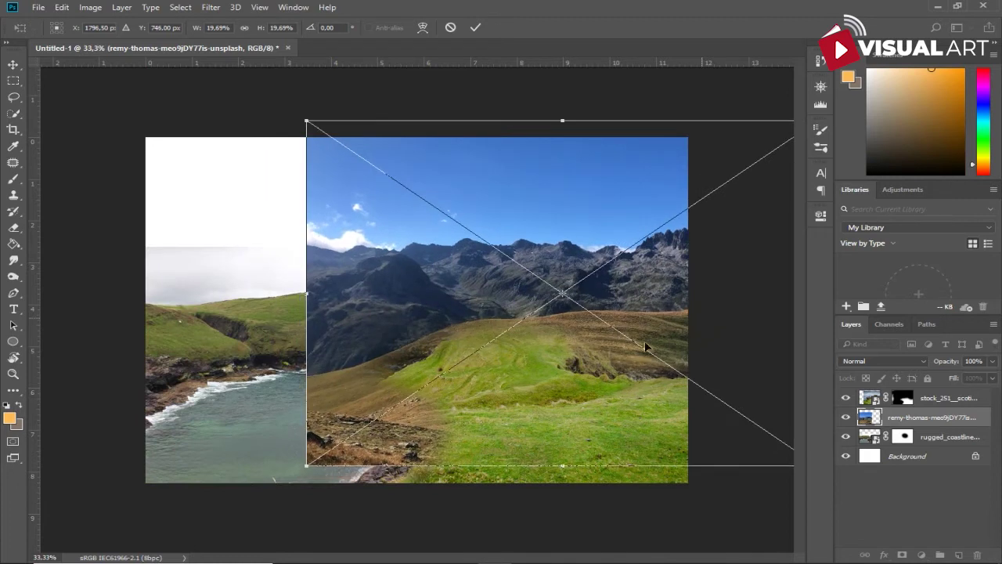
{"action": "left_click_drag", "start_coordinate": [503, 387], "coordinate": [568, 384]}
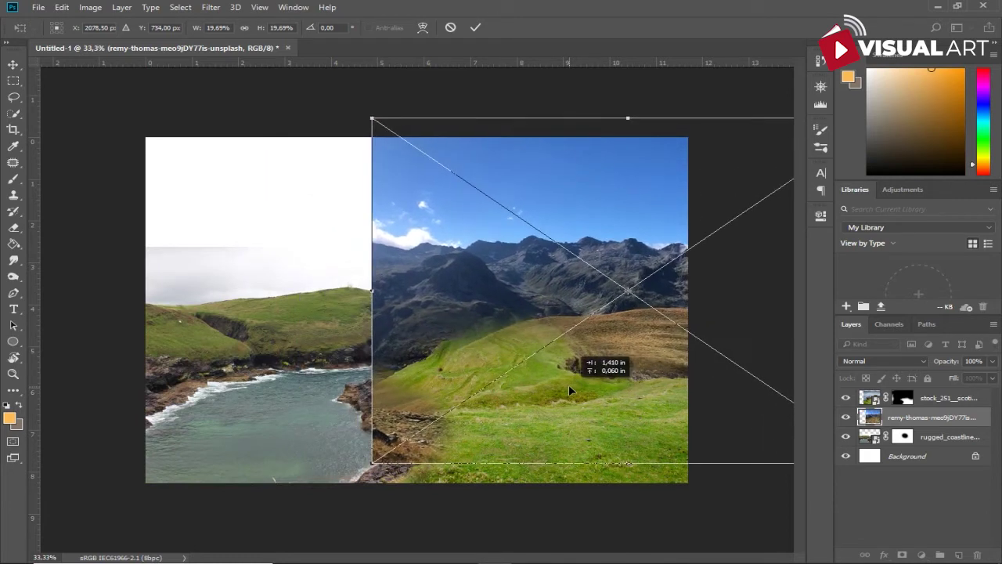
{"action": "left_click_drag", "start_coordinate": [569, 385], "coordinate": [485, 387]}
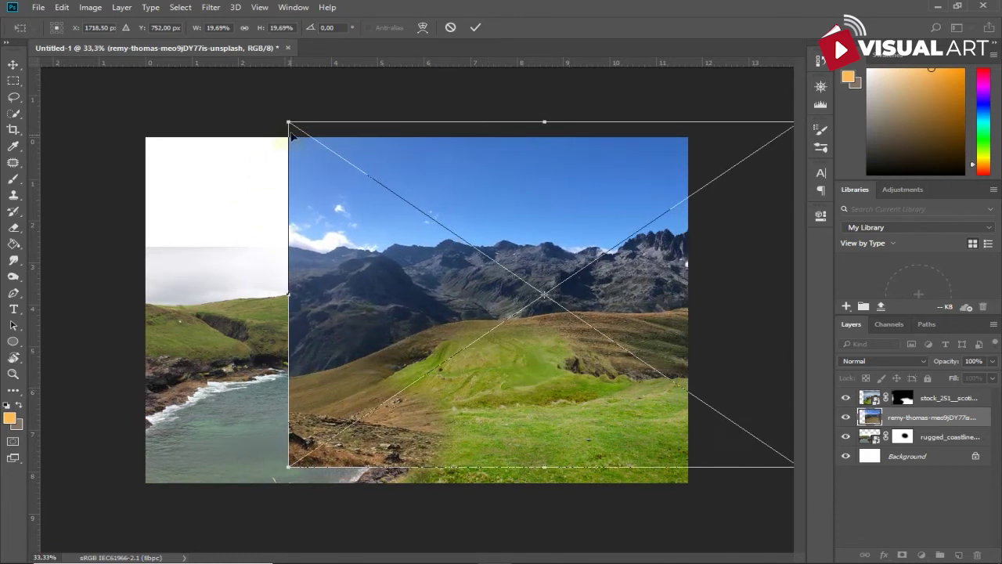
{"action": "left_click_drag", "start_coordinate": [290, 124], "coordinate": [335, 152]}
{"action": "mouse_move", "coordinate": [433, 325]}
{"action": "left_mouse_down"}
{"action": "mouse_move", "coordinate": [374, 314]}
{"action": "mouse_move", "coordinate": [384, 318]}
{"action": "left_mouse_up"}
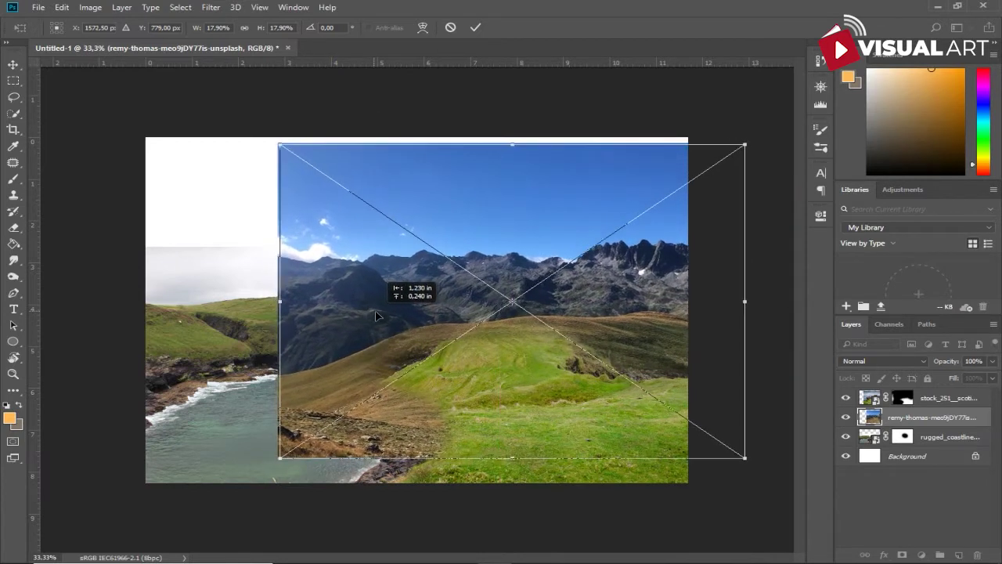
{"action": "key", "text": "Return"}
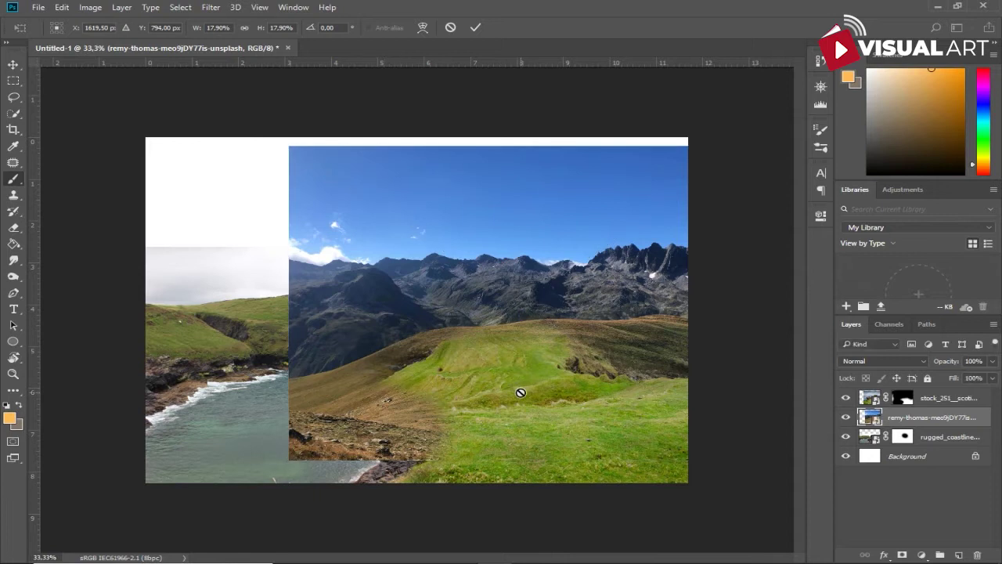
- Add a layer mask to the mountain photo and start fading its mountains over the left coastline
{"action": "key", "text": "b"}
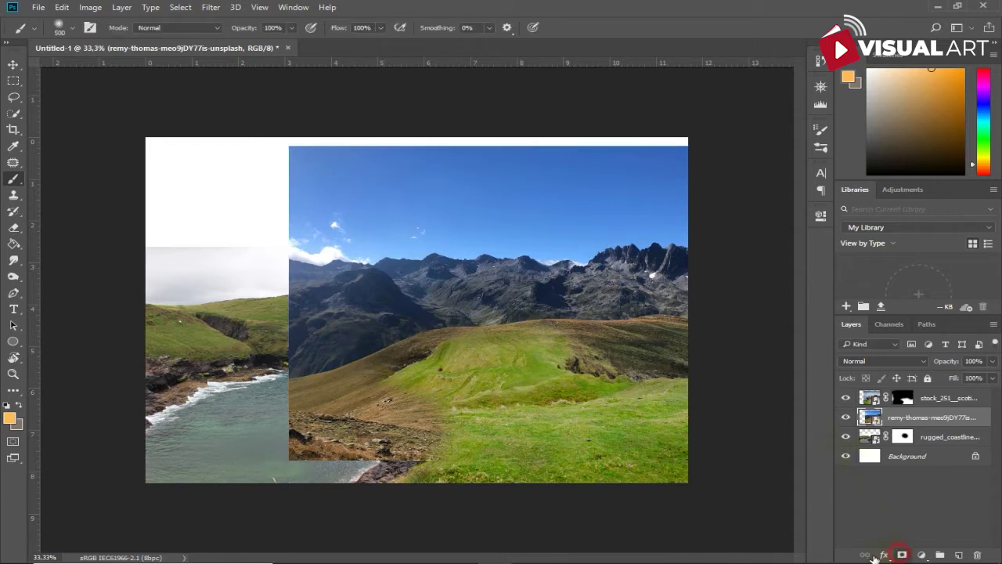
{"action": "left_click", "coordinate": [901, 554]}
{"action": "mouse_move", "coordinate": [358, 481]}
{"action": "left_mouse_down"}
{"action": "mouse_move", "coordinate": [291, 447]}
{"action": "mouse_move", "coordinate": [271, 161]}
{"action": "mouse_move", "coordinate": [770, 162]}
{"action": "mouse_move", "coordinate": [396, 231]}
{"action": "mouse_move", "coordinate": [315, 282]}
{"action": "left_mouse_up"}
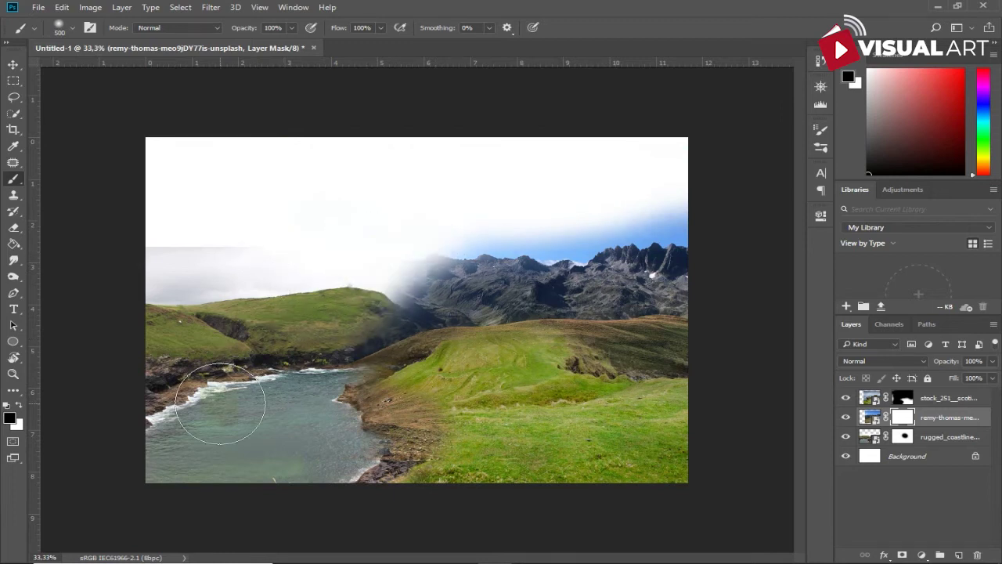
{"action": "mouse_move", "coordinate": [220, 403]}
{"action": "left_mouse_down"}
{"action": "mouse_move", "coordinate": [381, 290]}
{"action": "mouse_move", "coordinate": [538, 220]}
{"action": "left_mouse_up"}
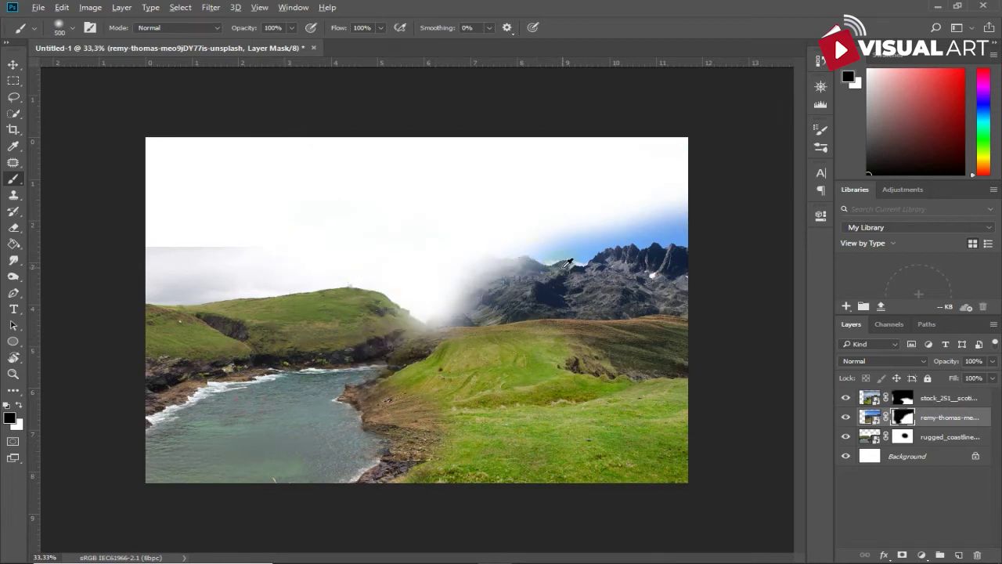
{"action": "scroll", "coordinate": [569, 263], "scroll_direction": "up", "scroll_amount": 2}
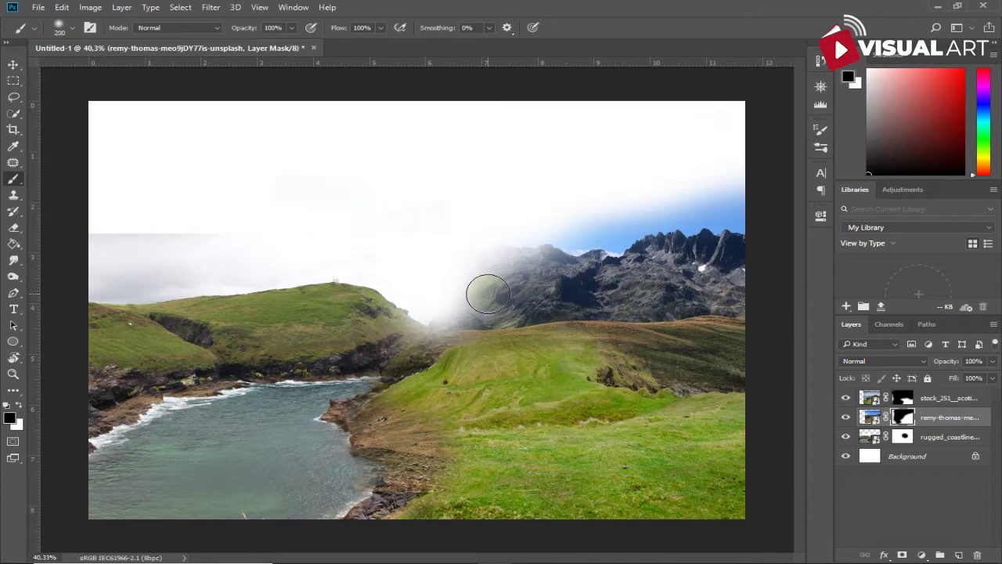
- With a softer brush, hide the left mountains and lower mountain base under white haze
{"action": "right_click", "coordinate": [488, 293]}
{"action": "left_click", "coordinate": [626, 318]}
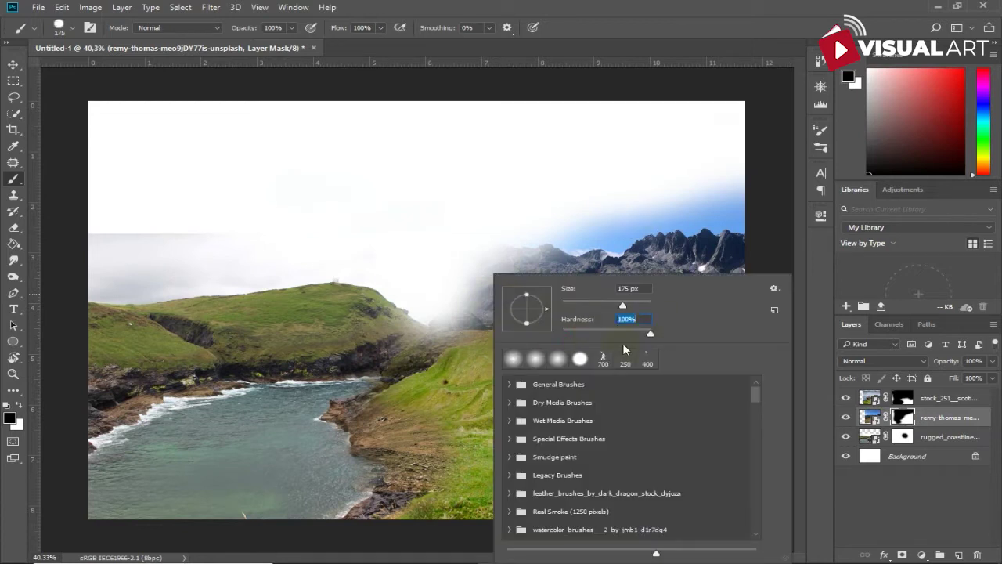
{"action": "key", "text": "Return"}
{"action": "mouse_move", "coordinate": [421, 317]}
{"action": "left_mouse_down"}
{"action": "mouse_move", "coordinate": [612, 233]}
{"action": "mouse_move", "coordinate": [734, 208]}
{"action": "mouse_move", "coordinate": [566, 242]}
{"action": "mouse_move", "coordinate": [716, 253]}
{"action": "mouse_move", "coordinate": [590, 305]}
{"action": "left_mouse_up"}
{"action": "key", "text": "bracketright"}
{"action": "scroll", "coordinate": [590, 305], "scroll_direction": "up", "scroll_amount": 3}
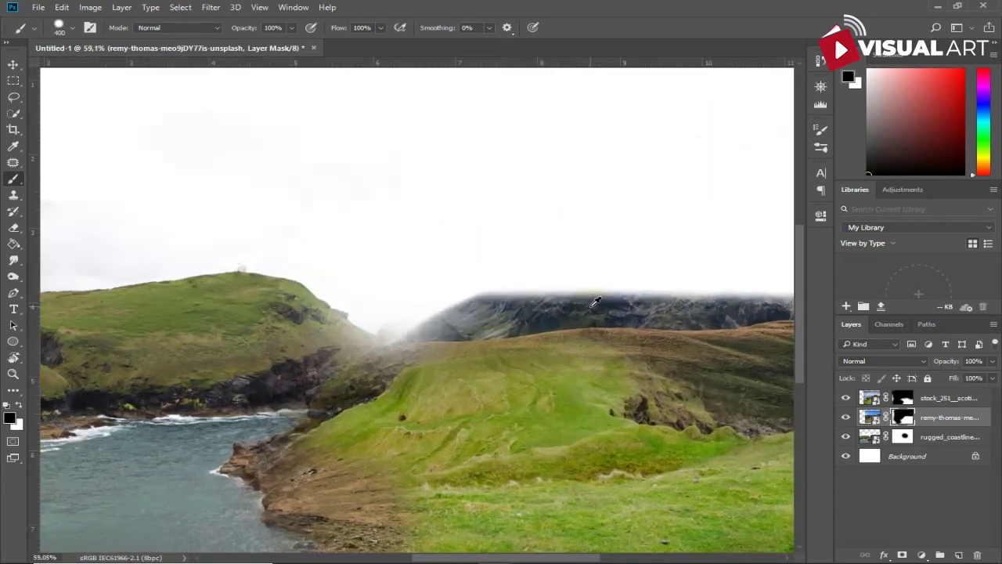
{"action": "key", "text": "bracketleft"}
{"action": "key", "text": "bracketleft"}
{"action": "key", "text": "bracketleft"}
{"action": "left_click_drag", "start_coordinate": [336, 338], "coordinate": [535, 324]}
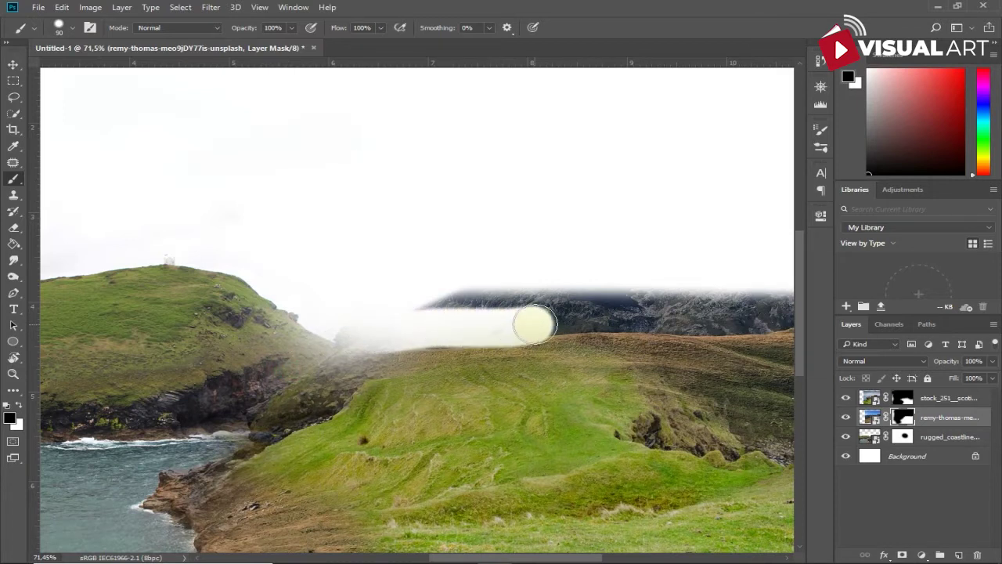
- Repaint the haze along the mountain base and extend it across the dark band to the right edge
{"action": "key", "text": "ctrl+z"}
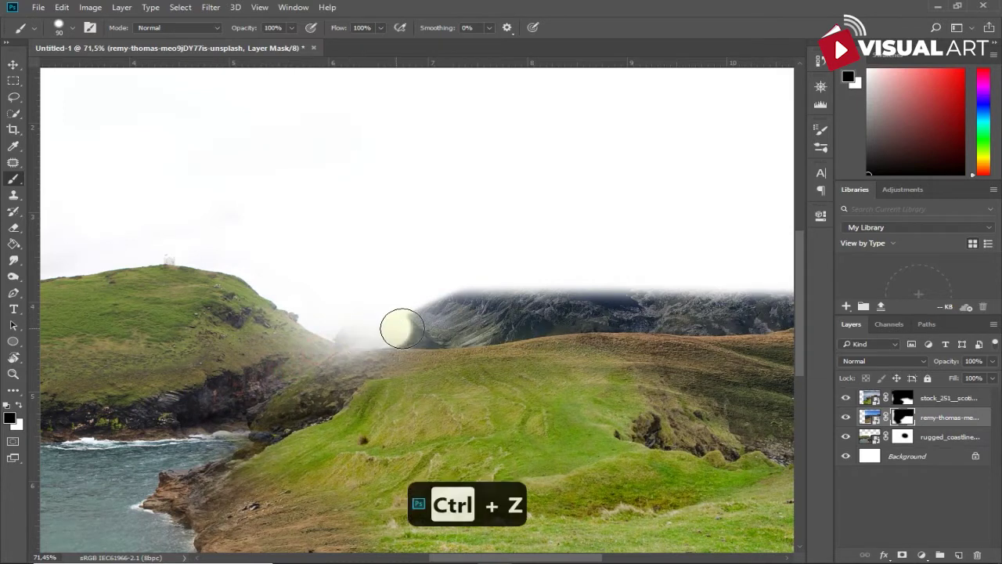
{"action": "mouse_move", "coordinate": [441, 326]}
{"action": "left_mouse_down"}
{"action": "mouse_move", "coordinate": [353, 331]}
{"action": "mouse_move", "coordinate": [678, 315]}
{"action": "mouse_move", "coordinate": [452, 296]}
{"action": "mouse_move", "coordinate": [547, 302]}
{"action": "left_mouse_up"}
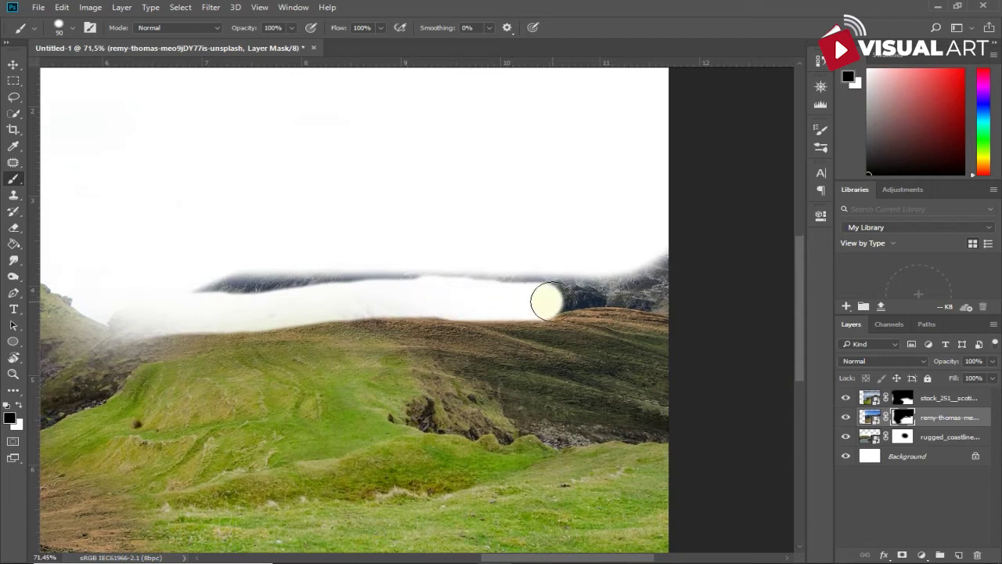
{"action": "mouse_move", "coordinate": [481, 302]}
{"action": "left_mouse_down"}
{"action": "mouse_move", "coordinate": [618, 284]}
{"action": "mouse_move", "coordinate": [671, 297]}
{"action": "left_mouse_up"}
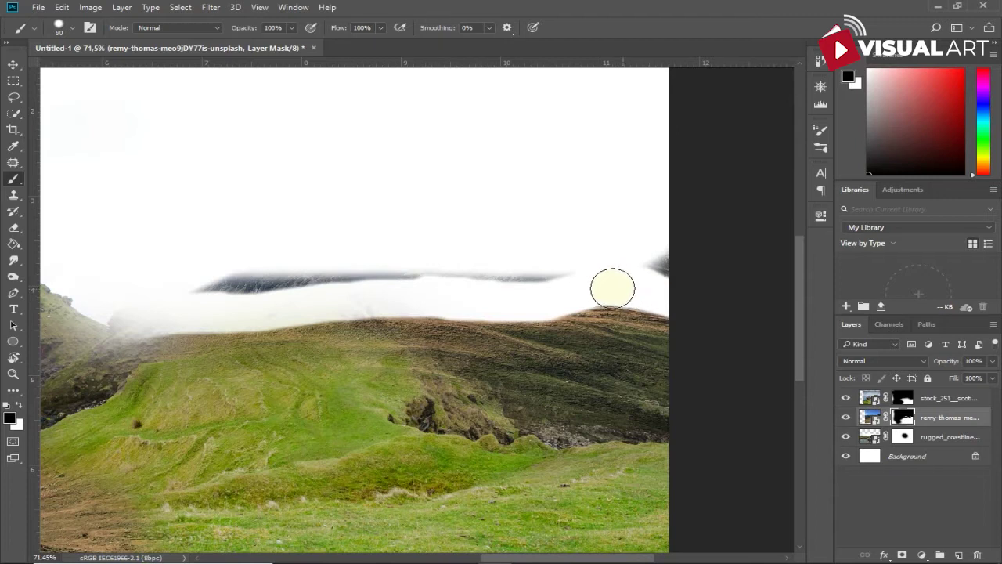
{"action": "key", "text": "ctrl+0"}
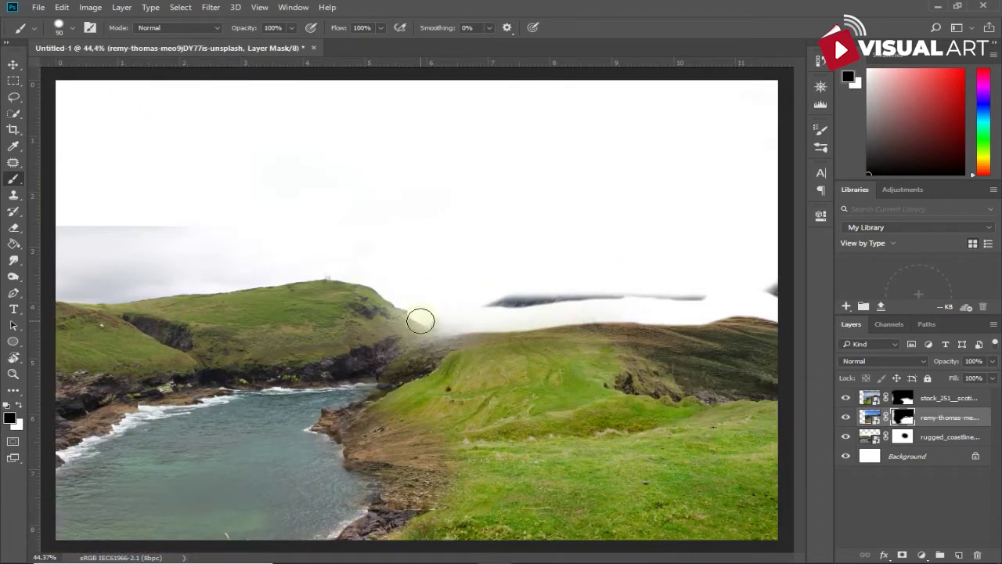
{"action": "mouse_move", "coordinate": [413, 309]}
{"action": "left_mouse_down"}
{"action": "mouse_move", "coordinate": [534, 277]}
{"action": "mouse_move", "coordinate": [595, 291]}
{"action": "mouse_move", "coordinate": [778, 274]}
{"action": "left_mouse_up"}
- Enlarge the brush and lower its hardness for softer shoreline masking
{"action": "key", "text": "bracketright"}
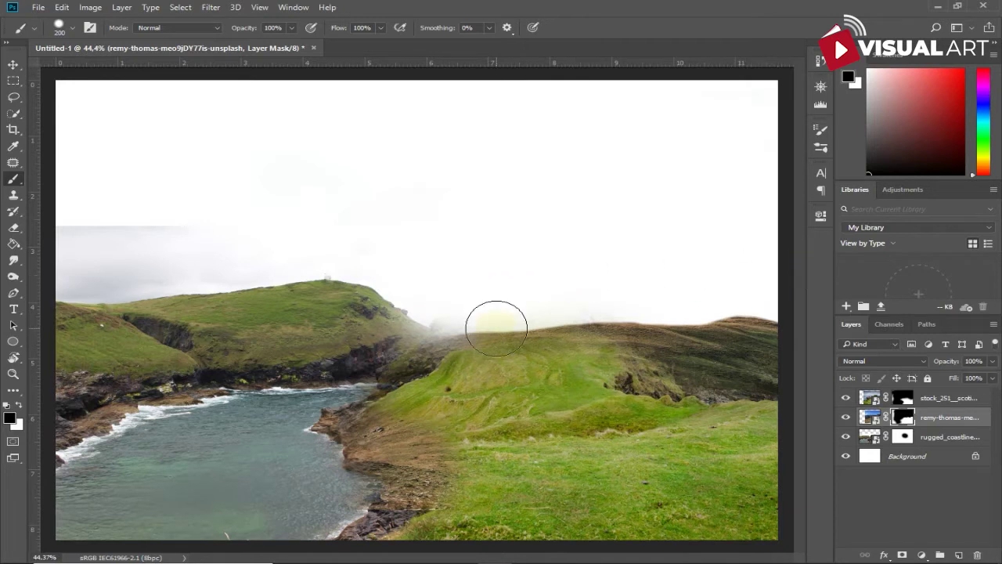
{"action": "left_click_drag", "start_coordinate": [387, 431], "coordinate": [375, 437]}
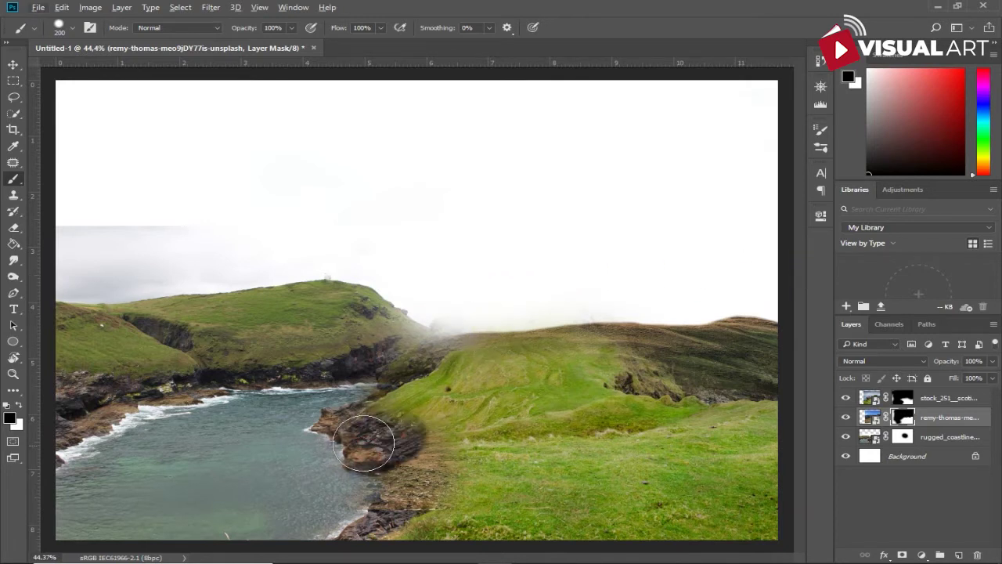
{"action": "right_click", "coordinate": [350, 435]}
{"action": "key", "text": "ctrl+z"}
{"action": "right_click", "coordinate": [336, 427]}
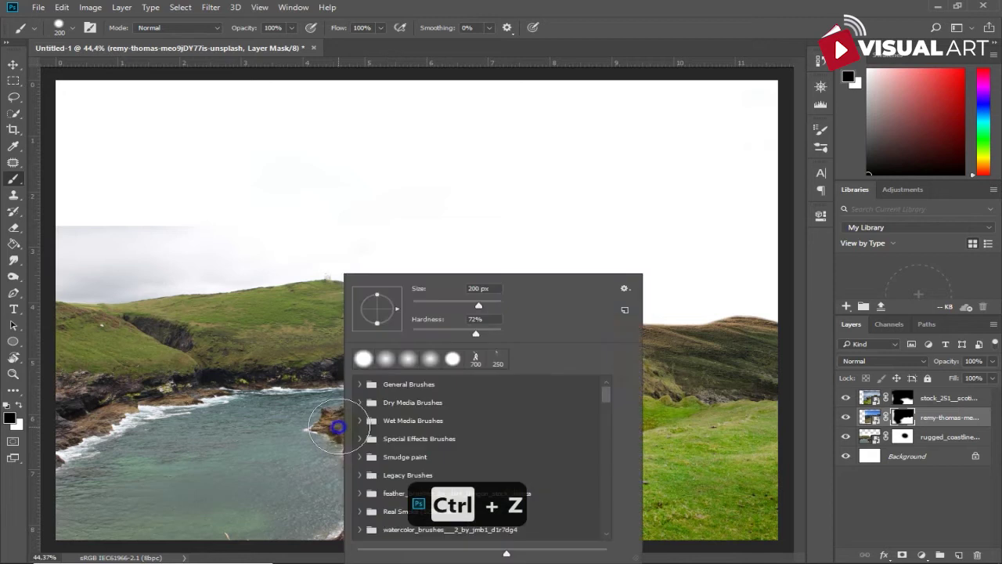
{"action": "left_click_drag", "start_coordinate": [465, 336], "coordinate": [439, 337]}
{"action": "key", "text": "Return"}
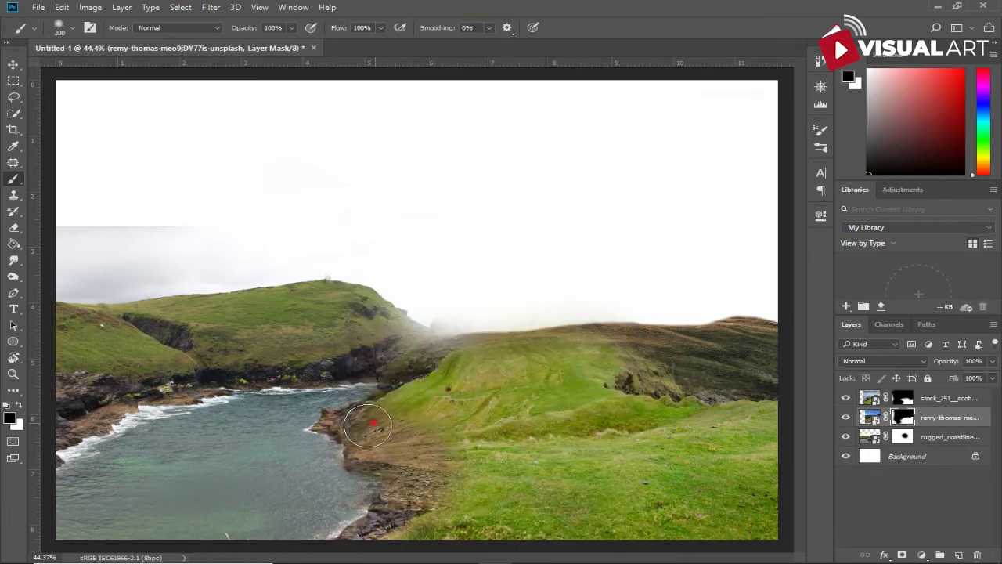
- Reveal the coastline rocks and grass edge along the shore
{"action": "left_click_drag", "start_coordinate": [367, 424], "coordinate": [374, 515]}
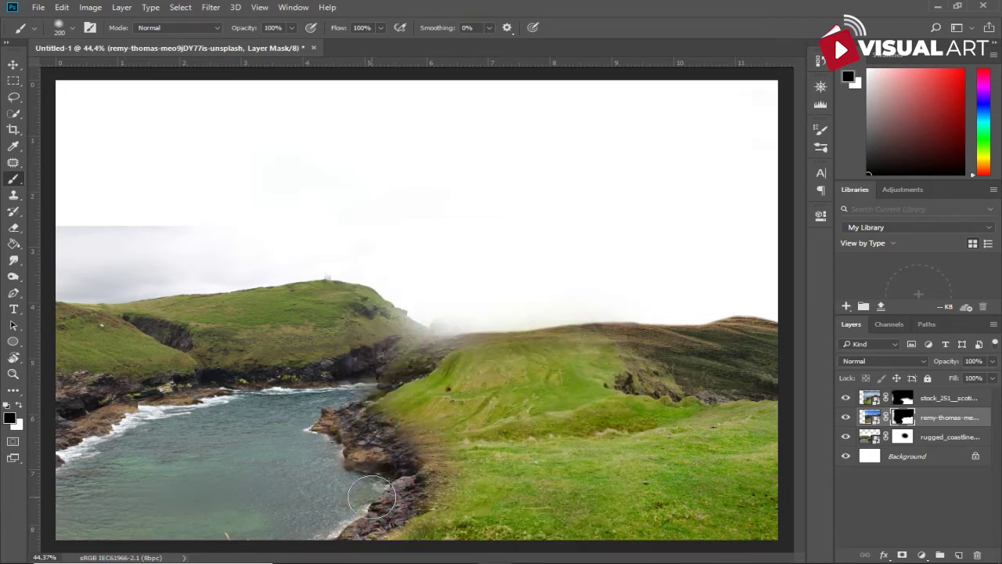
{"action": "mouse_move", "coordinate": [377, 480]}
{"action": "left_mouse_down"}
{"action": "mouse_move", "coordinate": [391, 436]}
{"action": "mouse_move", "coordinate": [439, 491]}
{"action": "left_mouse_up"}
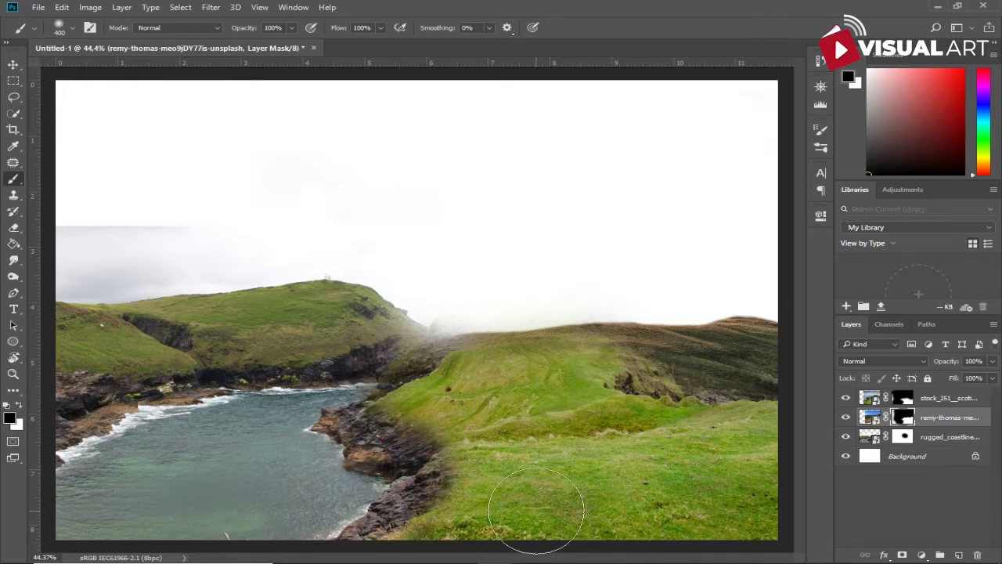
{"action": "key", "text": "ctrl+minus"}
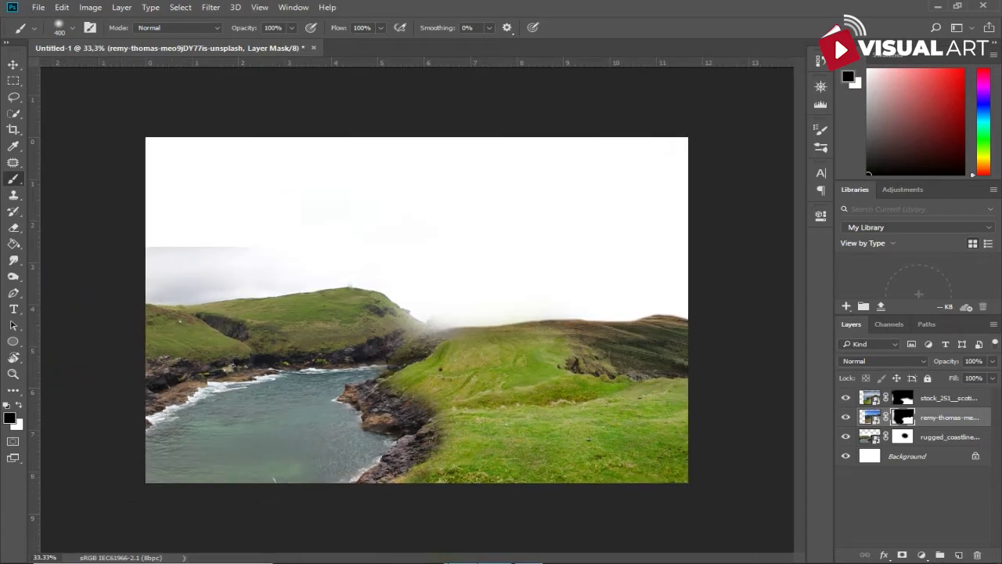
{"action": "key", "text": "alt+Tab"}
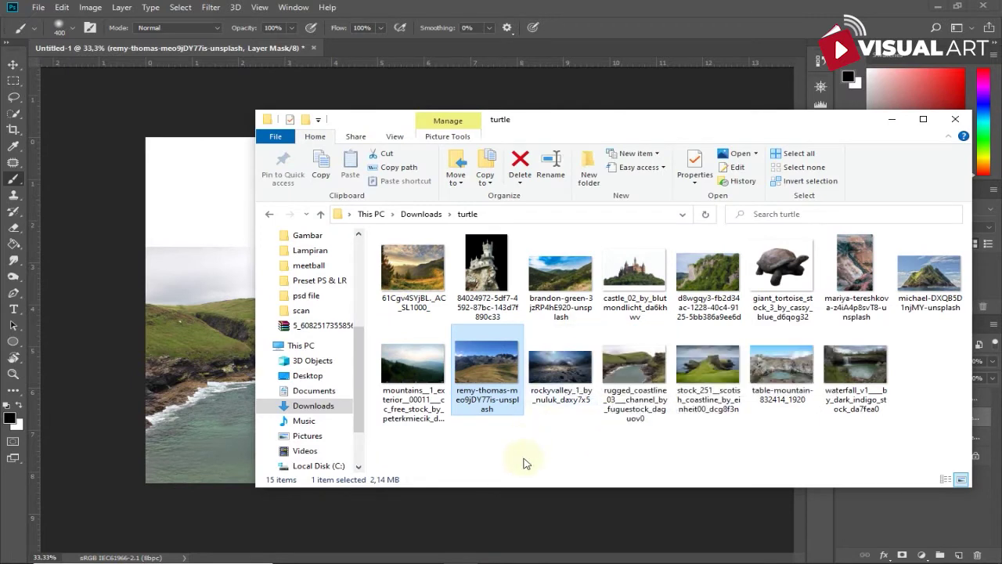
- Place the brandon-green valley photo centred on the canvas, below the rugged coastline layer
{"action": "left_click_drag", "start_coordinate": [561, 275], "coordinate": [260, 317]}
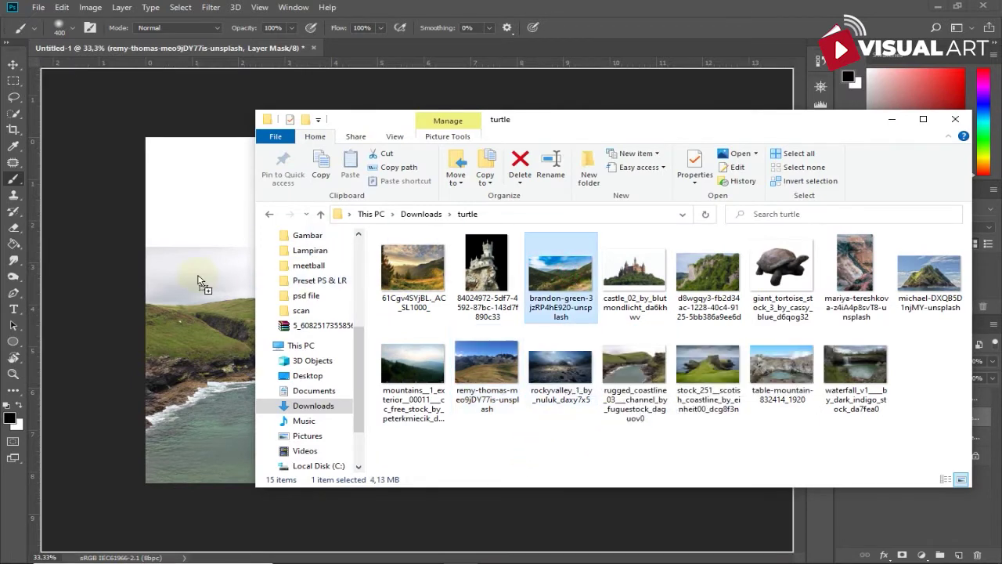
{"action": "left_click_drag", "start_coordinate": [368, 282], "coordinate": [577, 299]}
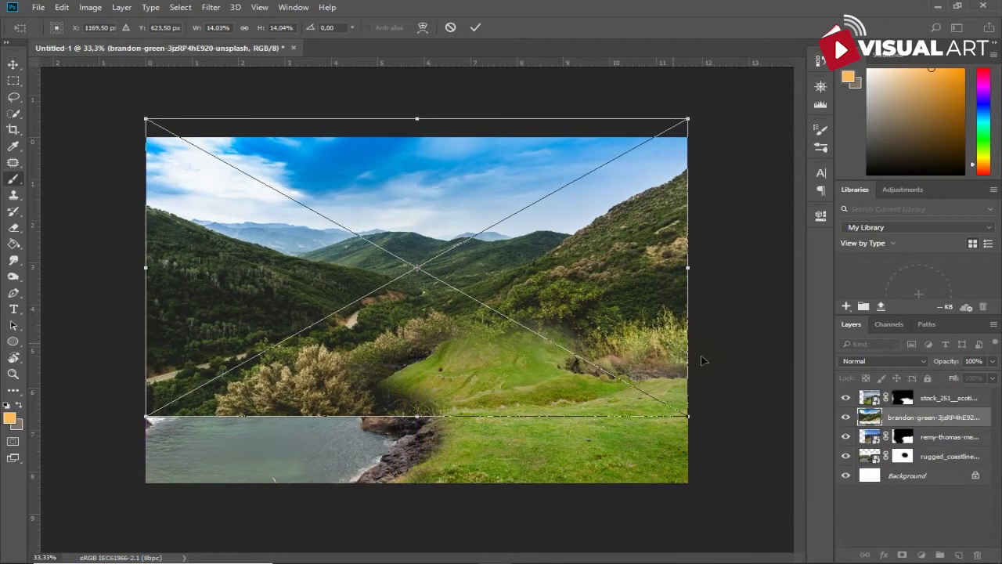
{"action": "key", "text": "Return"}
{"action": "left_click_drag", "start_coordinate": [932, 456], "coordinate": [924, 464]}
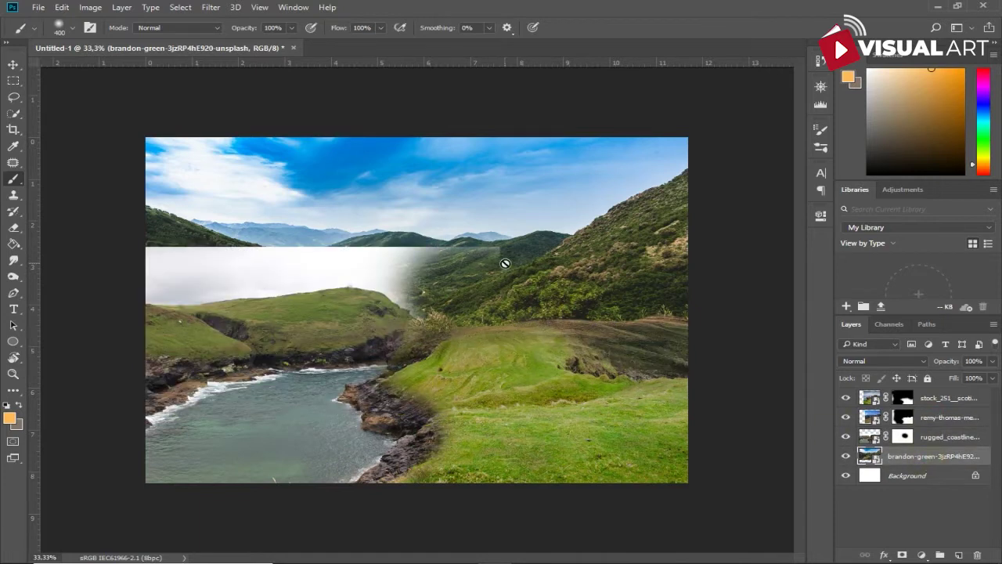
- Paint black on the rugged coastline mask to hide its sky and reveal the valley mountains
{"action": "left_click", "coordinate": [902, 436]}
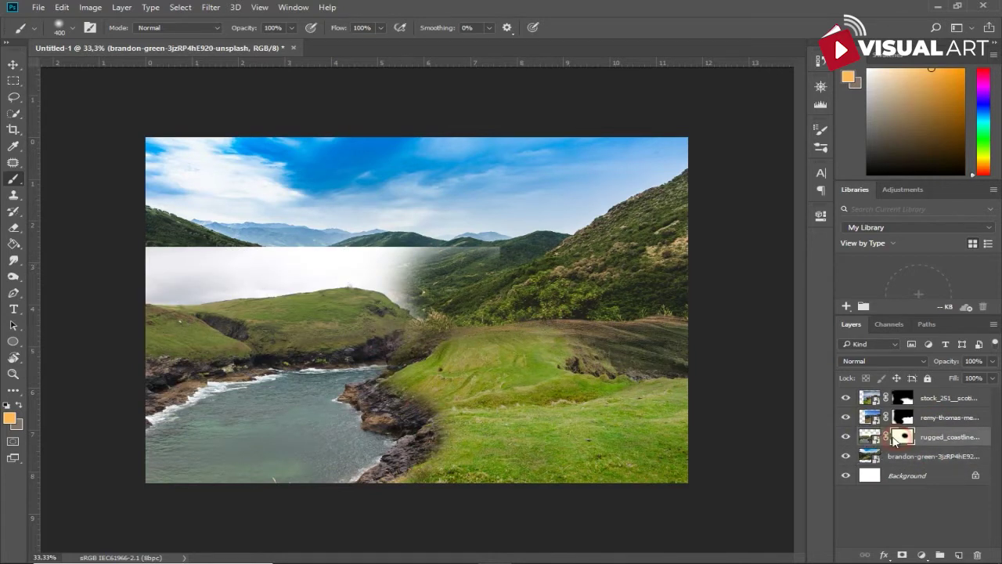
{"action": "key", "text": "d"}
{"action": "key", "text": "x"}
{"action": "mouse_move", "coordinate": [197, 287]}
{"action": "left_mouse_down"}
{"action": "mouse_move", "coordinate": [141, 235]}
{"action": "mouse_move", "coordinate": [191, 248]}
{"action": "mouse_move", "coordinate": [391, 213]}
{"action": "mouse_move", "coordinate": [157, 273]}
{"action": "mouse_move", "coordinate": [335, 264]}
{"action": "mouse_move", "coordinate": [426, 273]}
{"action": "mouse_move", "coordinate": [134, 262]}
{"action": "mouse_move", "coordinate": [290, 191]}
{"action": "left_mouse_up"}
- Raise the valley photo layer slightly with Free Transform
{"action": "left_click", "coordinate": [11, 67]}
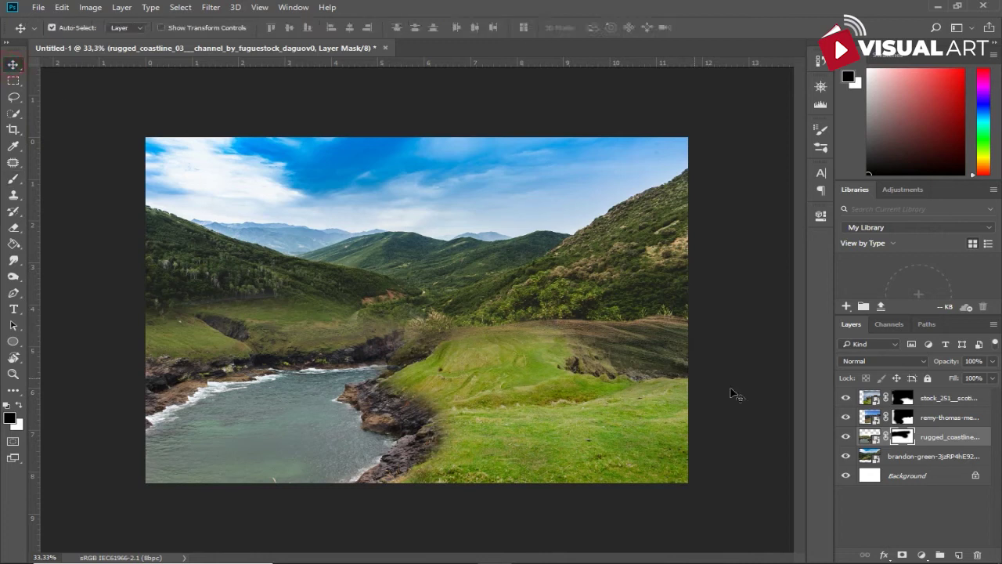
{"action": "left_click", "coordinate": [937, 462]}
{"action": "key", "text": "ctrl+t"}
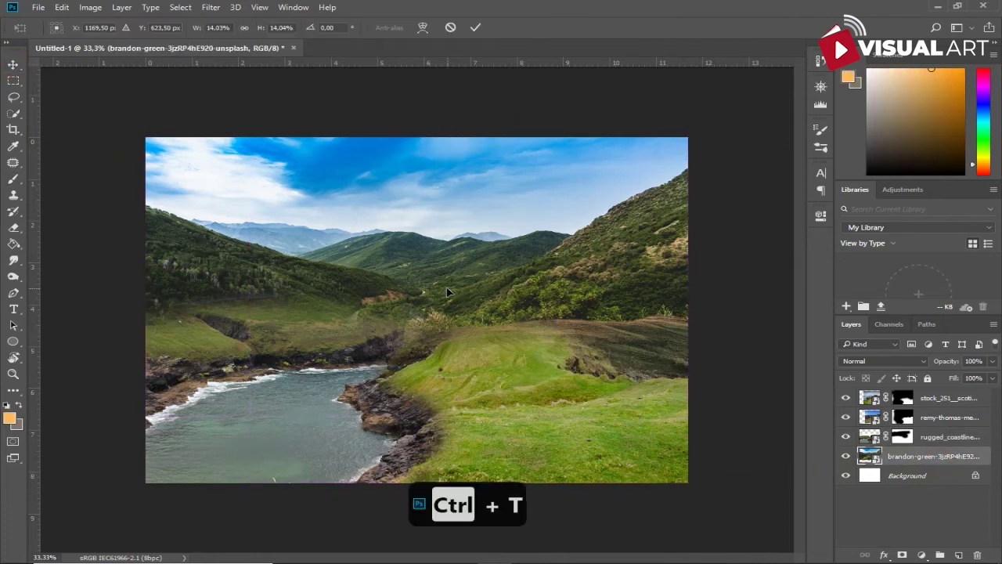
{"action": "left_click_drag", "start_coordinate": [493, 266], "coordinate": [488, 254]}
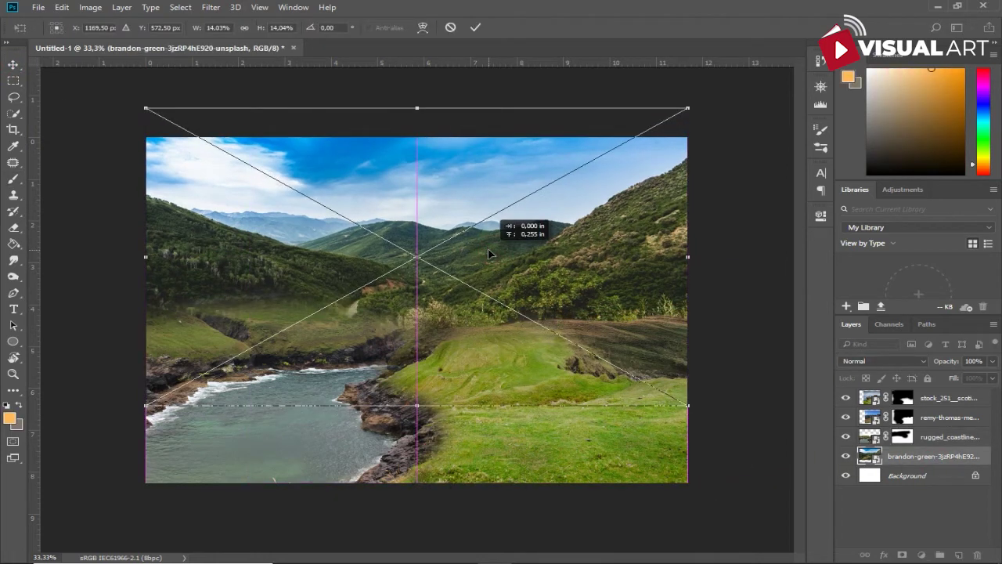
{"action": "key", "text": "Return"}
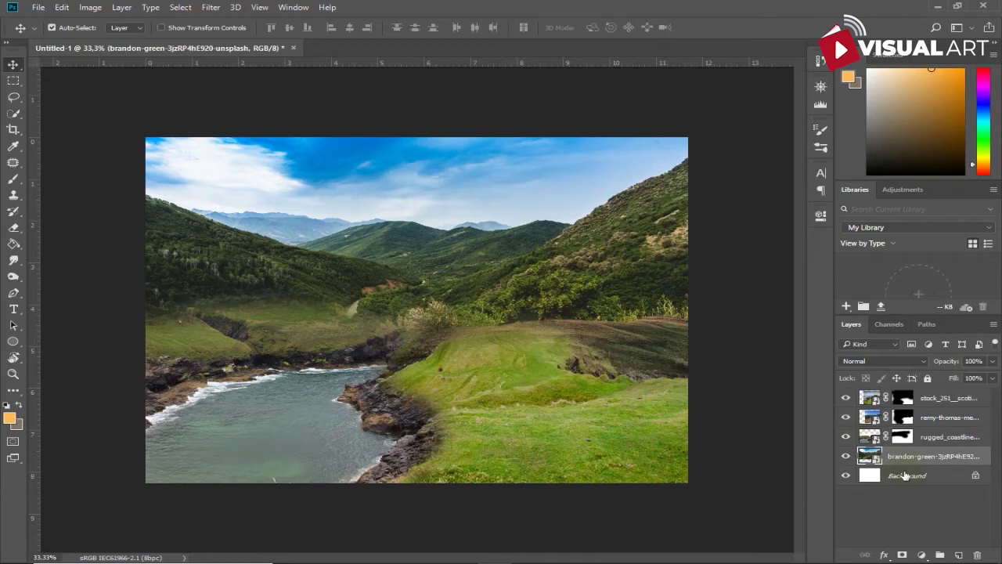
{"action": "left_click", "coordinate": [928, 443]}
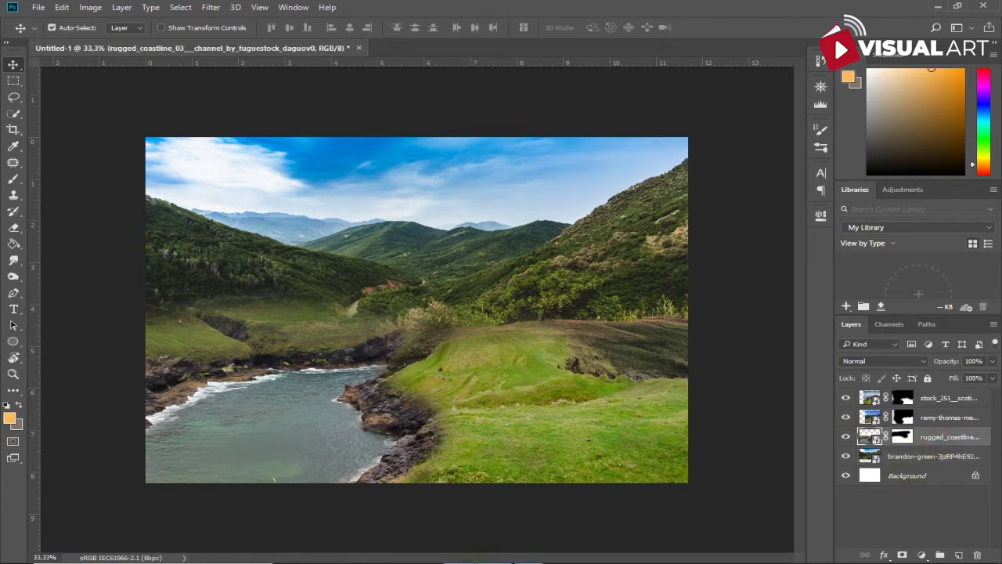
- Place the rockyvalley photo, moved up and right and slightly shrunk
{"action": "key", "text": "alt+Tab"}
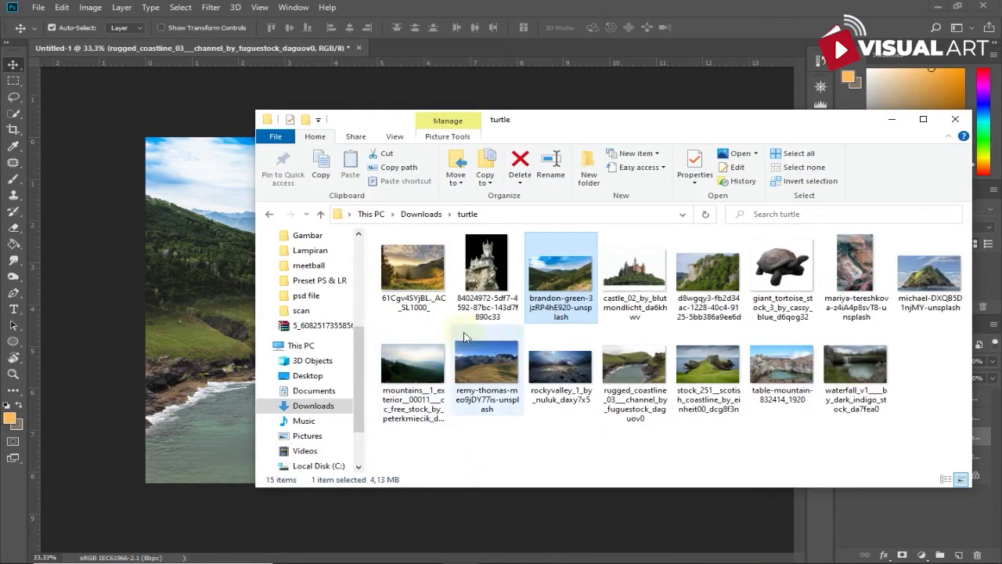
{"action": "left_click_drag", "start_coordinate": [560, 364], "coordinate": [210, 389]}
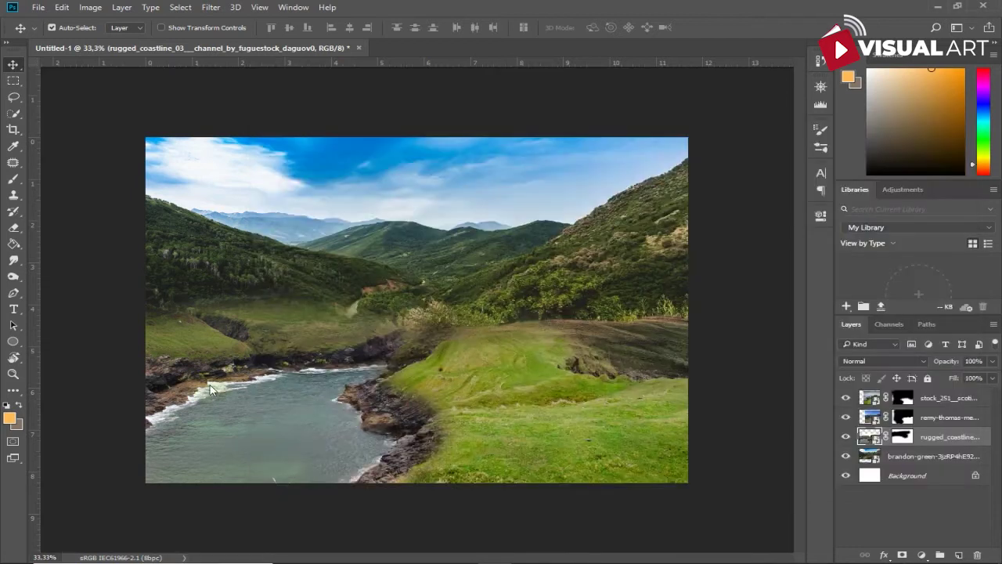
{"action": "mouse_move", "coordinate": [280, 389]}
{"action": "left_mouse_down"}
{"action": "mouse_move", "coordinate": [417, 245]}
{"action": "mouse_move", "coordinate": [414, 275]}
{"action": "left_mouse_up"}
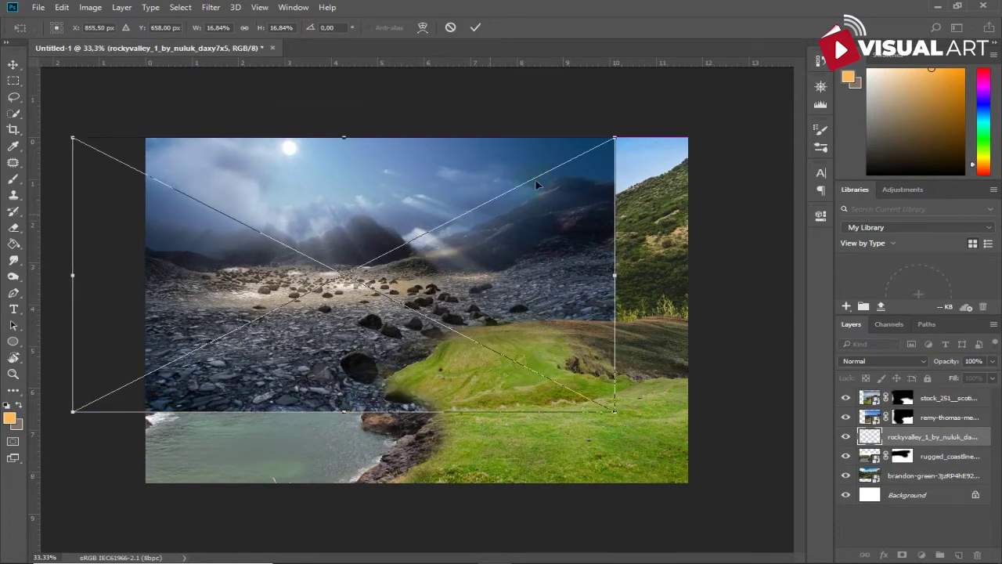
{"action": "left_click_drag", "start_coordinate": [615, 135], "coordinate": [555, 168]}
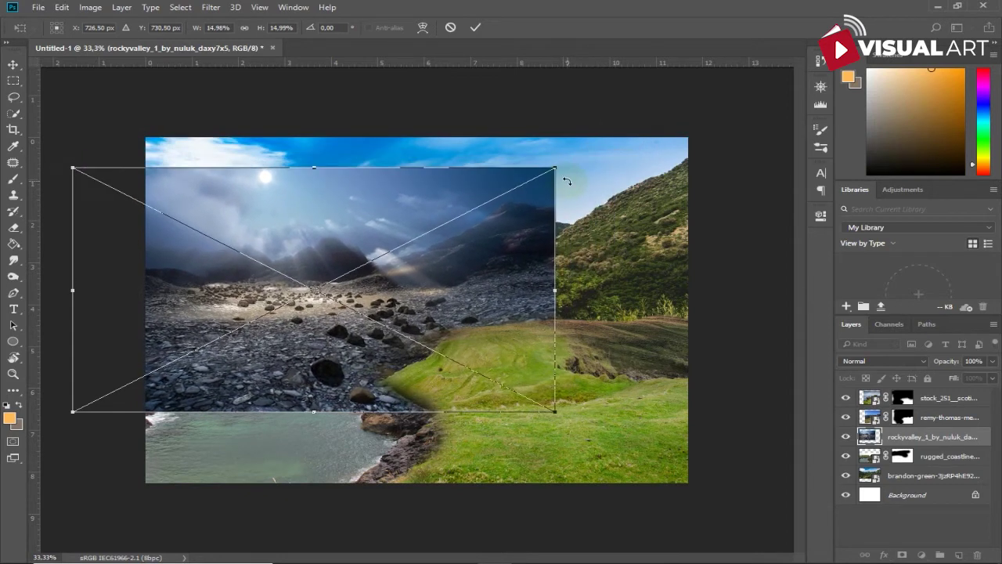
- Mask the rocky valley layer, hiding its top and upper rocks to reveal sky and green mountains
{"action": "left_click", "coordinate": [900, 548]}
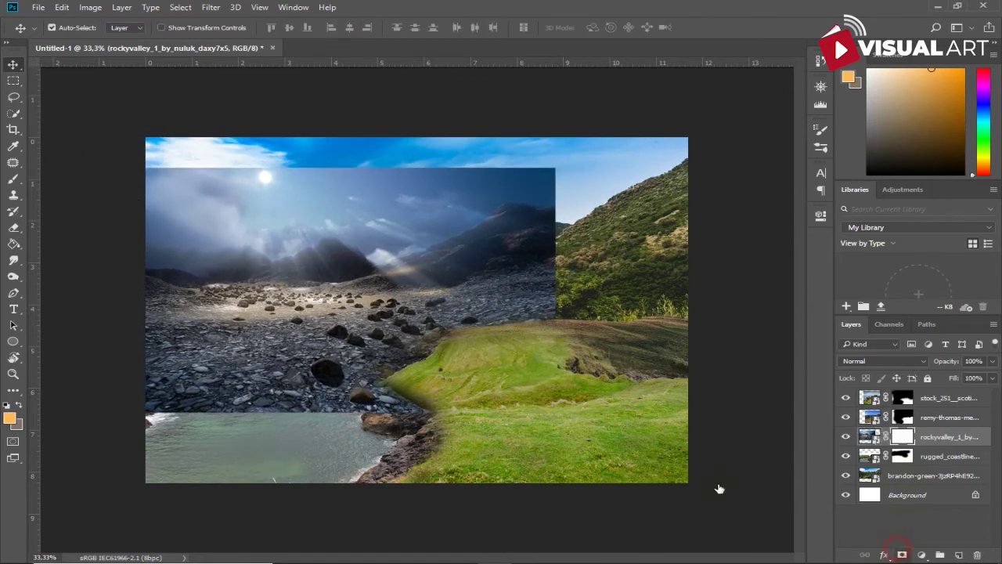
{"action": "left_click", "coordinate": [14, 180]}
{"action": "left_click_drag", "start_coordinate": [548, 181], "coordinate": [190, 166]}
{"action": "mouse_move", "coordinate": [561, 186]}
{"action": "left_mouse_down"}
{"action": "mouse_move", "coordinate": [261, 239]}
{"action": "mouse_move", "coordinate": [423, 405]}
{"action": "mouse_move", "coordinate": [240, 431]}
{"action": "mouse_move", "coordinate": [201, 447]}
{"action": "mouse_move", "coordinate": [278, 419]}
{"action": "left_mouse_up"}
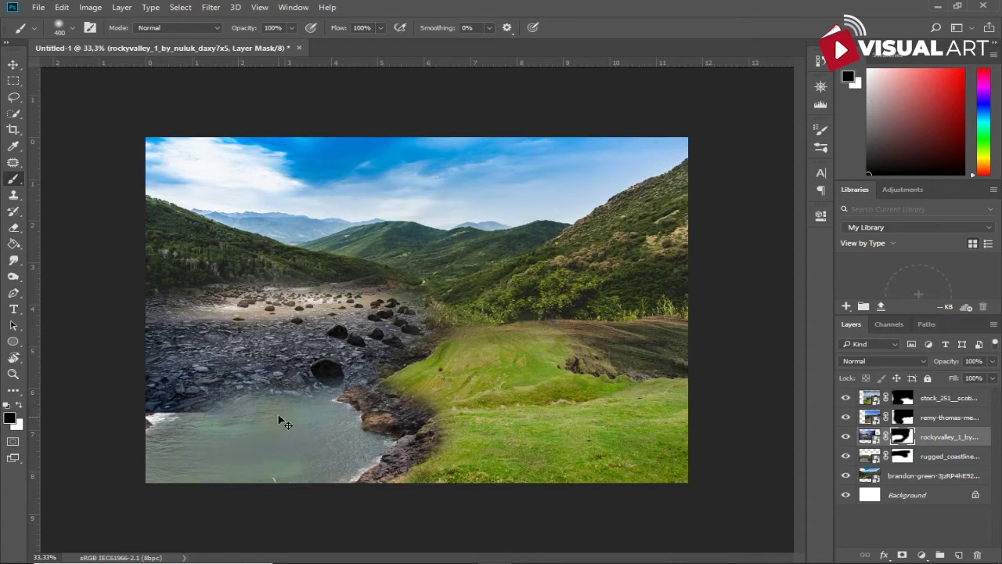
- Reposition and slightly enlarge the rocky valley layer with Free Transform
{"action": "key", "text": "ctrl+t"}
{"action": "left_click_drag", "start_coordinate": [275, 340], "coordinate": [261, 361]}
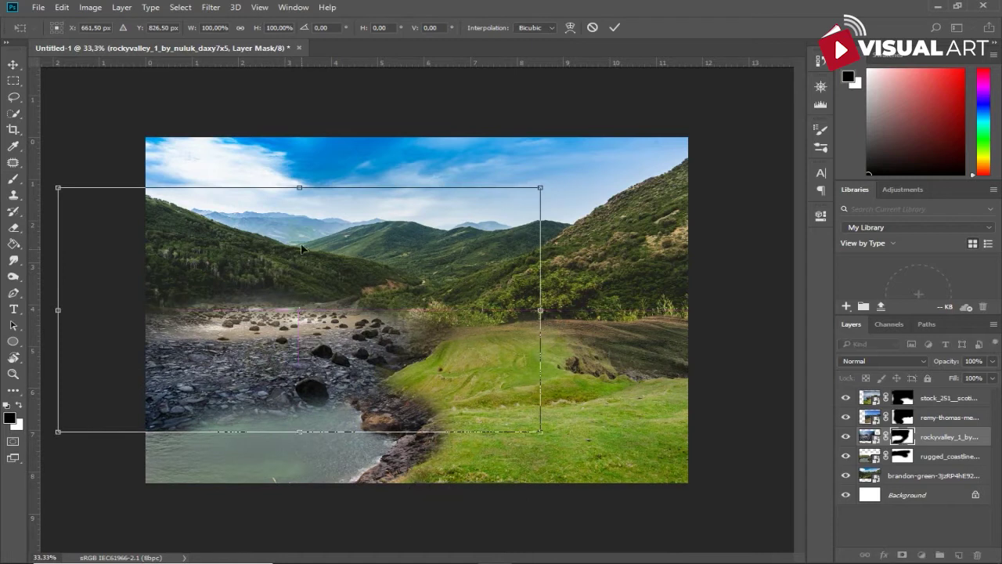
{"action": "left_click_drag", "start_coordinate": [299, 189], "coordinate": [299, 183]}
{"action": "left_click_drag", "start_coordinate": [540, 183], "coordinate": [559, 175]}
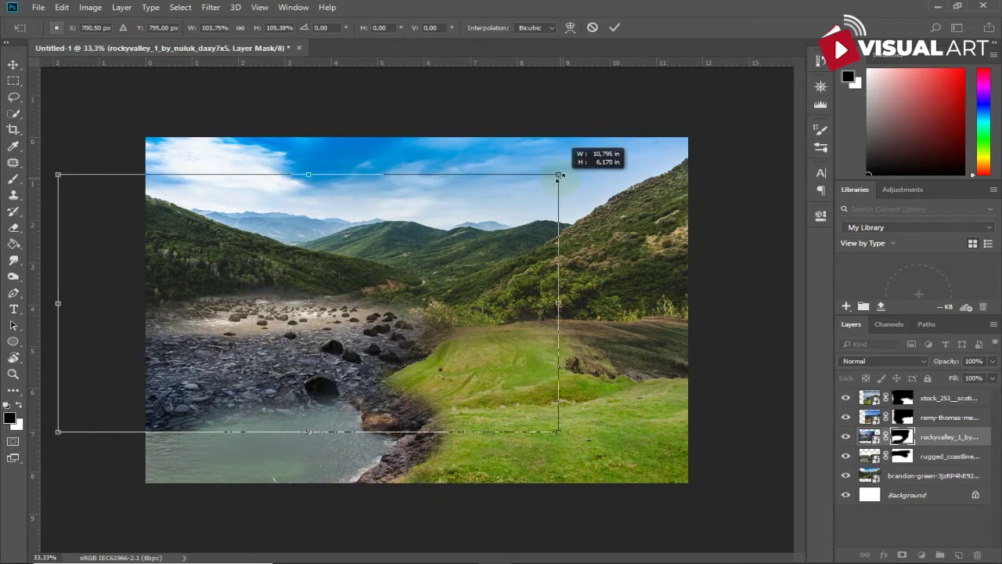
{"action": "key", "text": "Return"}
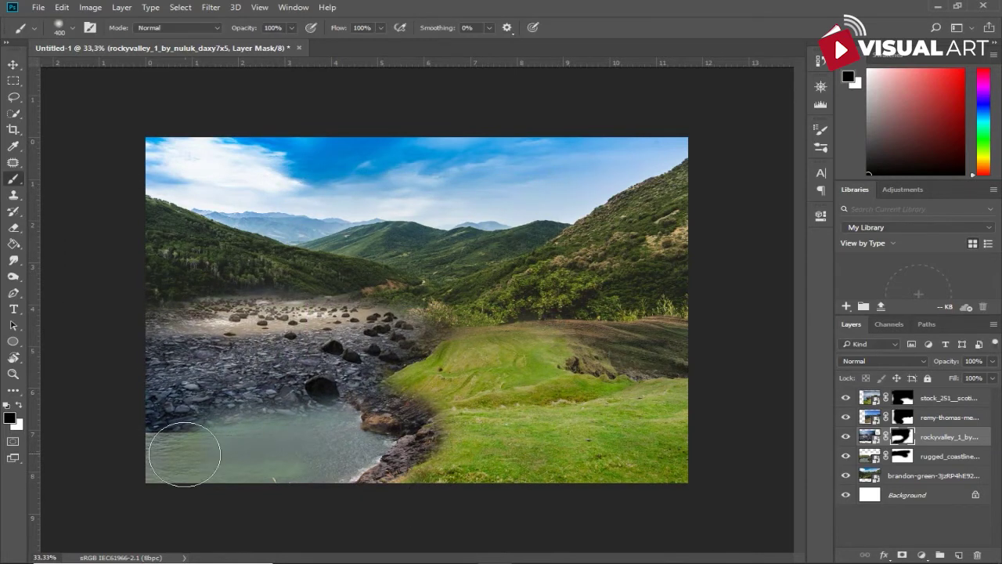
- Refine the rocky valley mask to uncover surf and blend rocks along the left shoreline
{"action": "mouse_move", "coordinate": [163, 418]}
{"action": "left_mouse_down"}
{"action": "mouse_move", "coordinate": [152, 422]}
{"action": "mouse_move", "coordinate": [254, 388]}
{"action": "mouse_move", "coordinate": [295, 395]}
{"action": "mouse_move", "coordinate": [337, 380]}
{"action": "mouse_move", "coordinate": [396, 400]}
{"action": "mouse_move", "coordinate": [411, 364]}
{"action": "mouse_move", "coordinate": [192, 398]}
{"action": "mouse_move", "coordinate": [161, 369]}
{"action": "left_mouse_up"}
{"action": "key", "text": "x"}
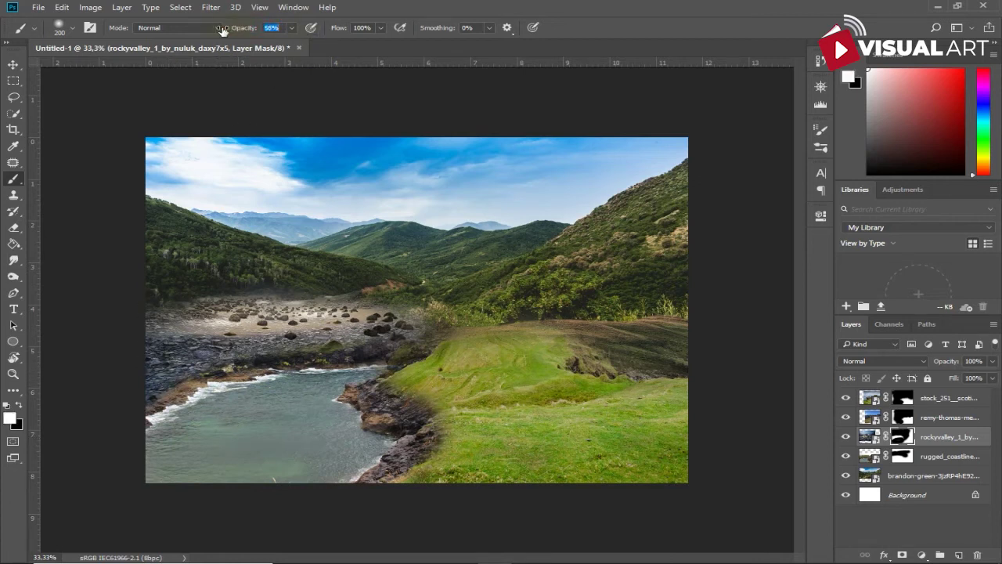
{"action": "mouse_move", "coordinate": [182, 375]}
{"action": "left_mouse_down"}
{"action": "mouse_move", "coordinate": [168, 373]}
{"action": "mouse_move", "coordinate": [372, 337]}
{"action": "mouse_move", "coordinate": [135, 391]}
{"action": "left_mouse_up"}
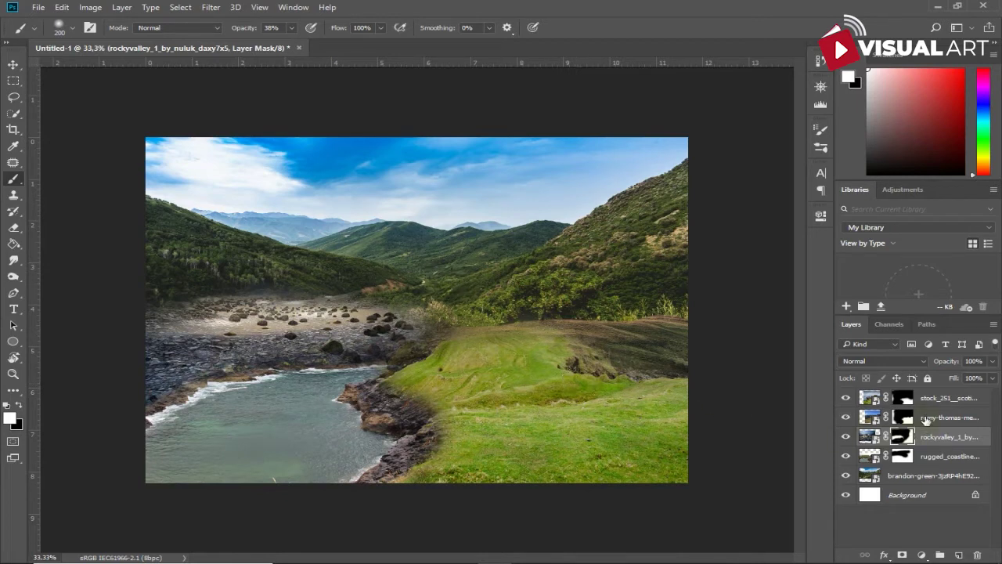
{"action": "left_click", "coordinate": [947, 400]}
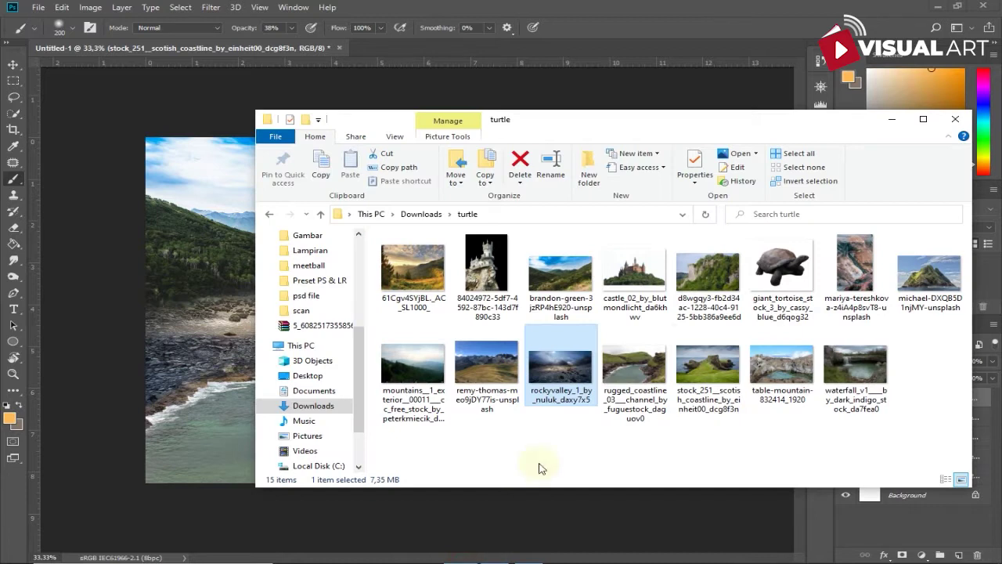
- Place the giant_tortoise photo centred on the canvas and shrink it to roughly 29%
{"action": "left_click", "coordinate": [779, 272]}
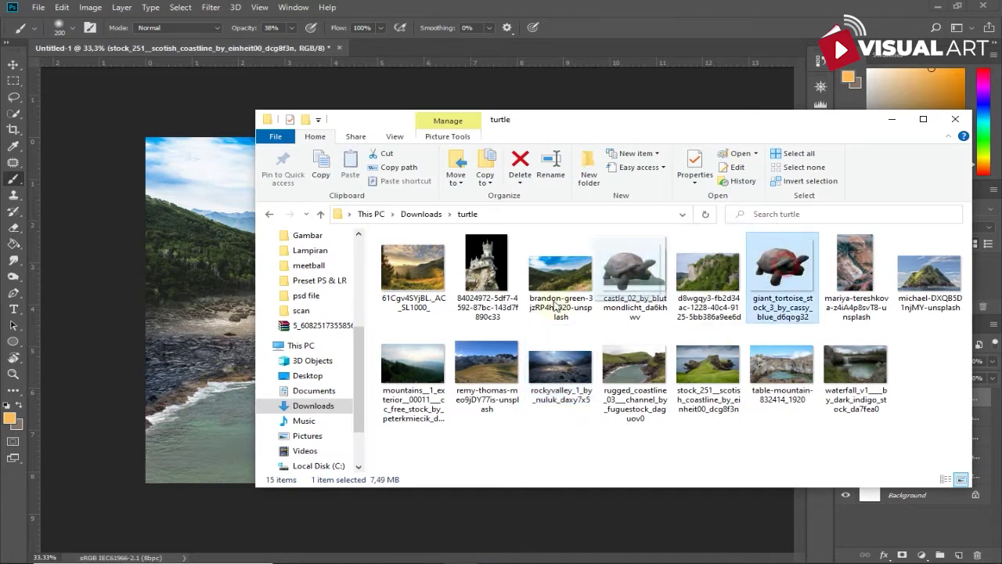
{"action": "left_click_drag", "start_coordinate": [787, 281], "coordinate": [213, 321]}
{"action": "left_click_drag", "start_coordinate": [284, 318], "coordinate": [508, 265]}
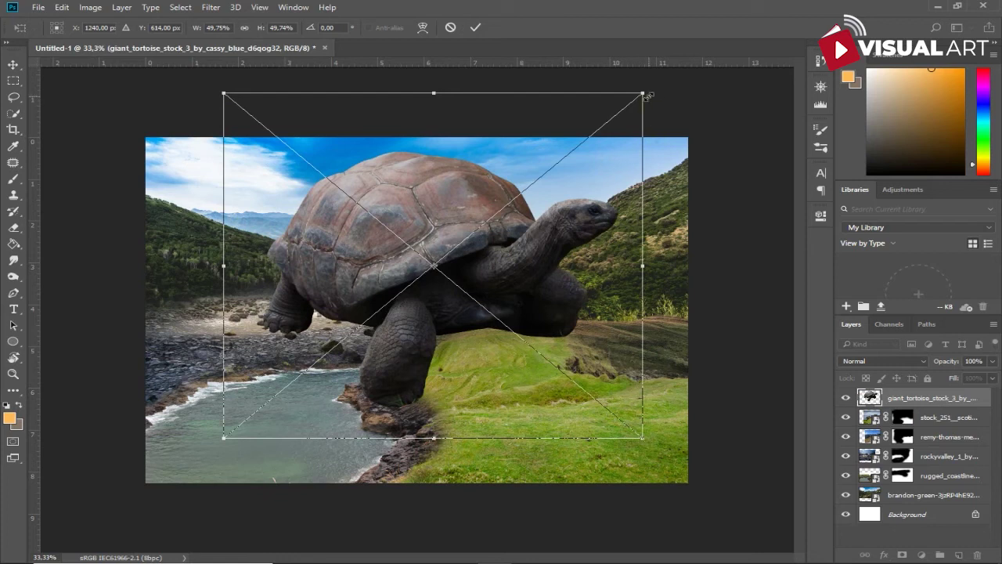
{"action": "left_click_drag", "start_coordinate": [647, 95], "coordinate": [581, 190]}
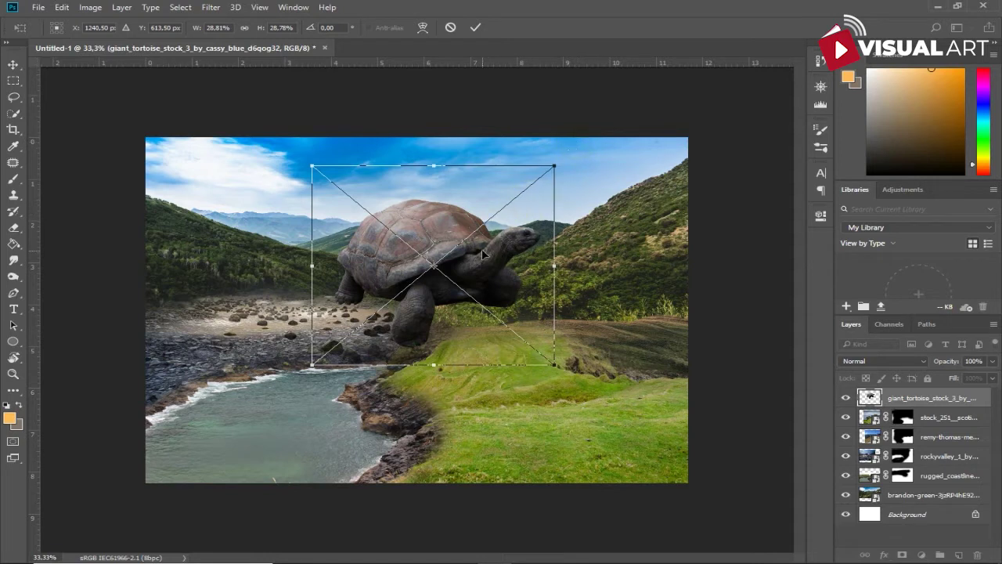
- Stand the tortoise on the rocky shore between water and grass at about 31.72% scale
{"action": "left_click_drag", "start_coordinate": [476, 273], "coordinate": [445, 342]}
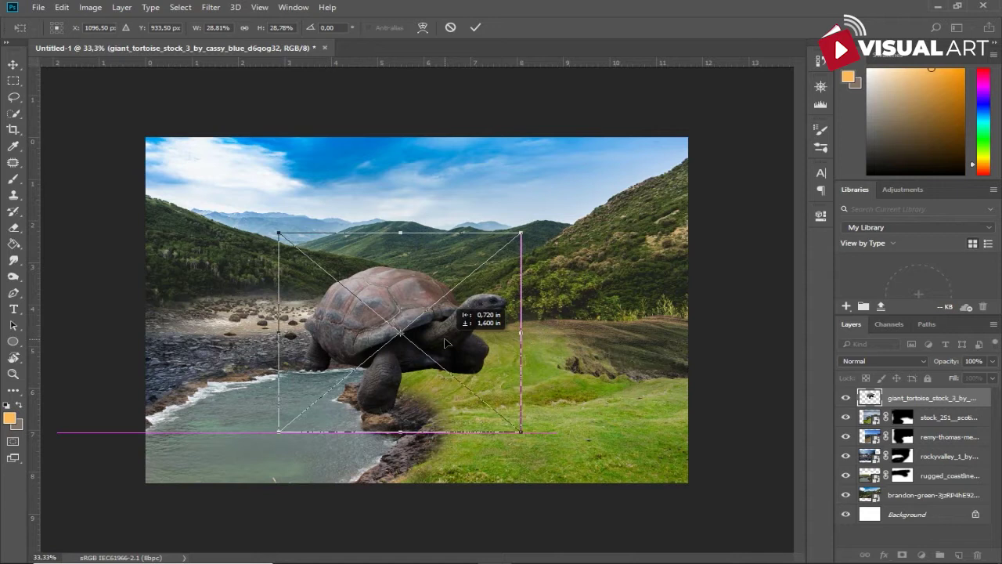
{"action": "left_click_drag", "start_coordinate": [444, 342], "coordinate": [445, 342]}
{"action": "left_click_drag", "start_coordinate": [527, 230], "coordinate": [546, 212]}
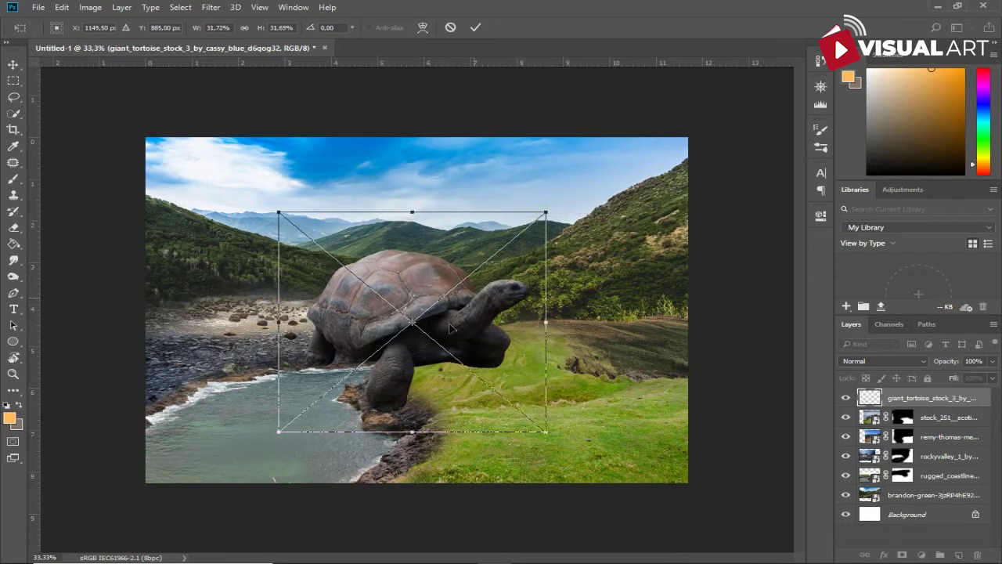
{"action": "left_click_drag", "start_coordinate": [386, 385], "coordinate": [379, 385]}
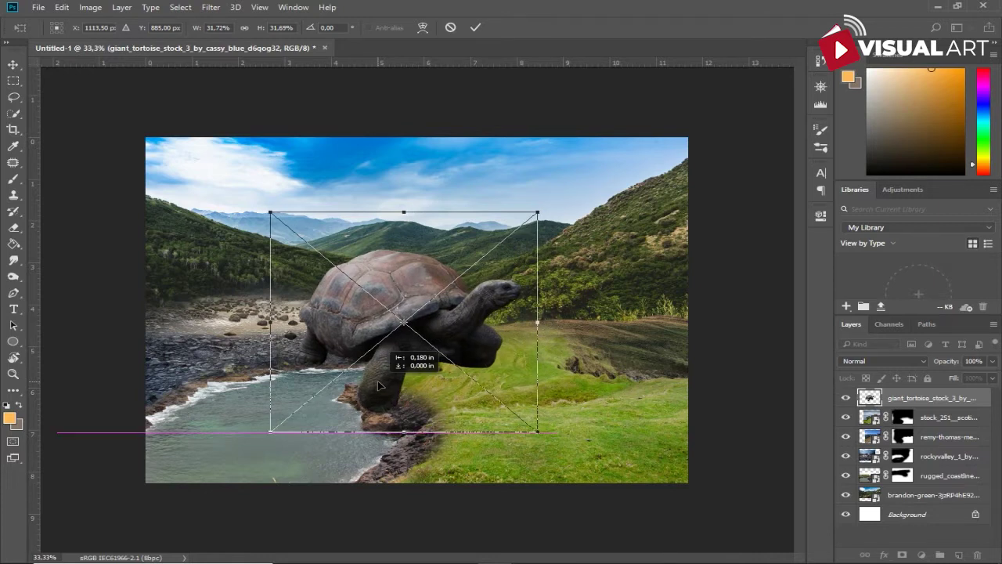
{"action": "left_click_drag", "start_coordinate": [379, 385], "coordinate": [386, 389]}
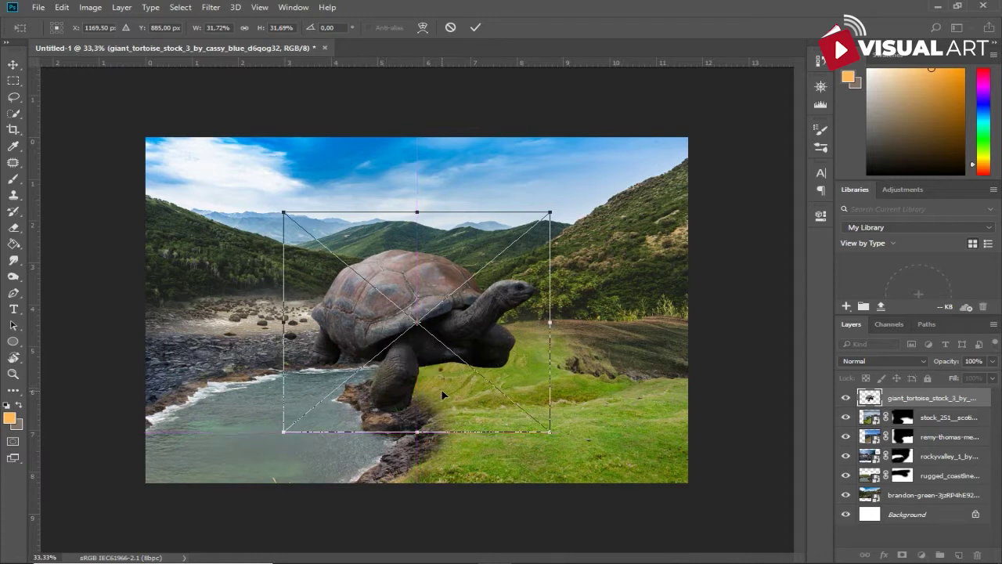
{"action": "key", "text": "Return"}
{"action": "key", "text": "b"}
{"action": "scroll", "coordinate": [441, 397], "scroll_direction": "up", "scroll_amount": 1}
{"action": "scroll", "coordinate": [441, 397], "scroll_direction": "up", "scroll_amount": 1}
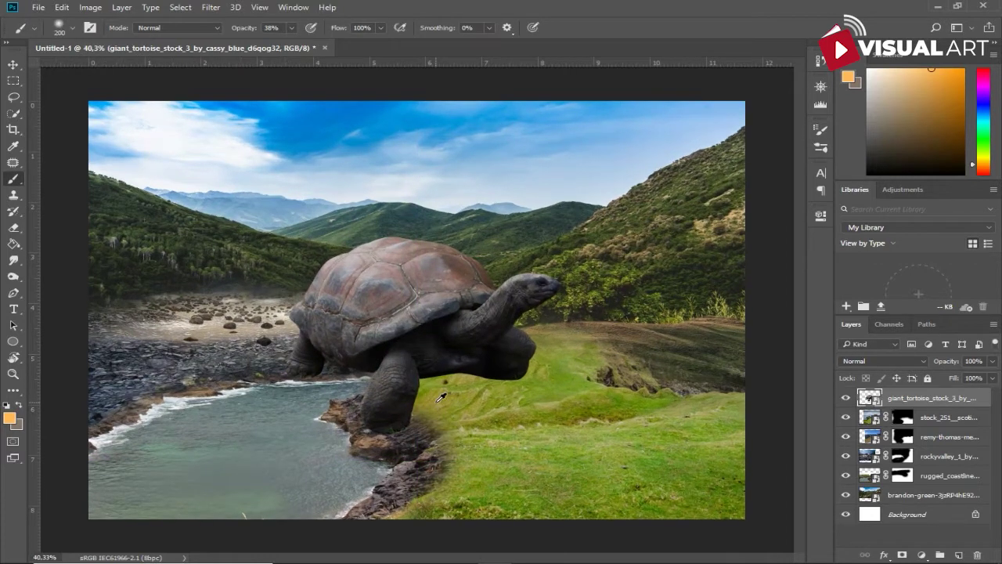
- Toggle the rocky valley layer off and on to compare, then select the stock_251 layer mask
{"action": "left_click", "coordinate": [846, 456]}
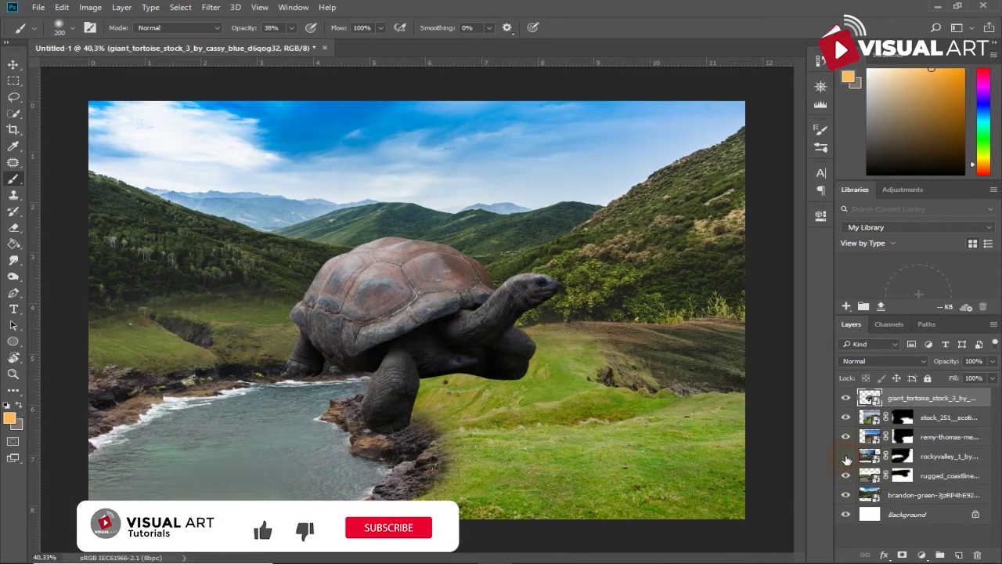
{"action": "left_click", "coordinate": [846, 456]}
{"action": "left_click", "coordinate": [846, 417]}
{"action": "left_click", "coordinate": [846, 418]}
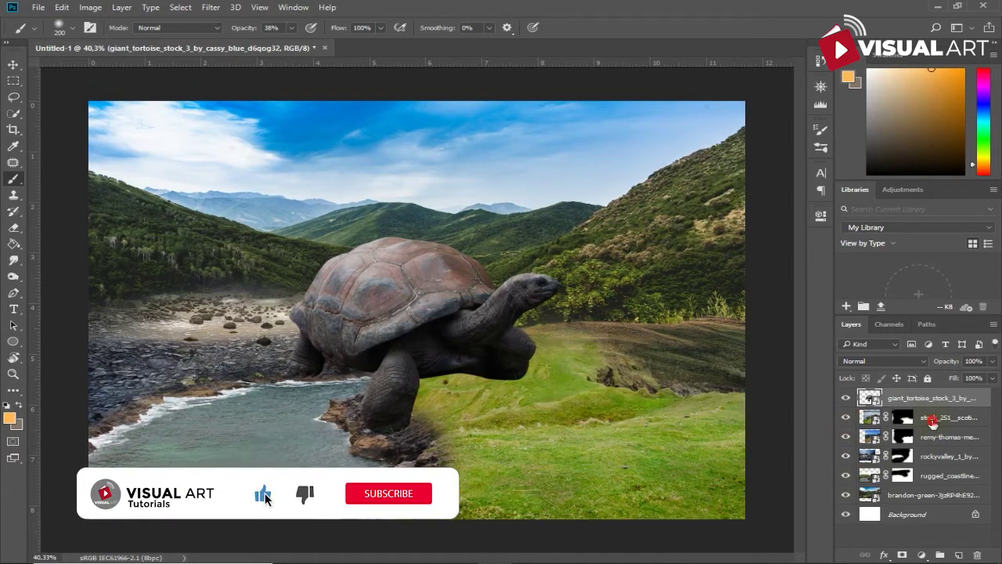
{"action": "left_click", "coordinate": [902, 417]}
- Paint white with a 400 px brush to reveal brown terrain beside the tortoise's head, then bring up the turtle folder
{"action": "key", "text": "d"}
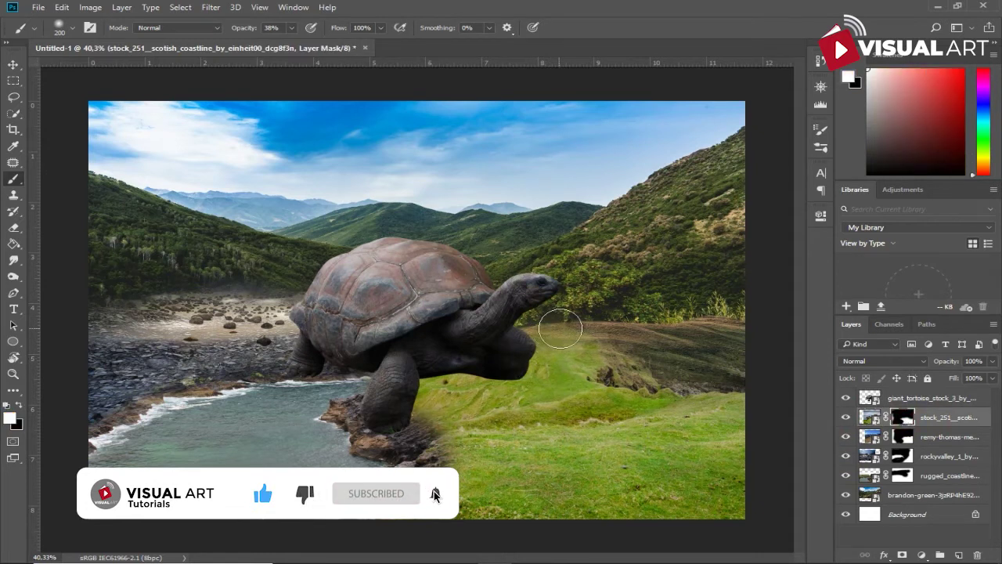
{"action": "key", "text": "bracketright"}
{"action": "key", "text": "bracketright"}
{"action": "key", "text": "bracketright"}
{"action": "mouse_move", "coordinate": [563, 333]}
{"action": "left_mouse_down"}
{"action": "mouse_move", "coordinate": [575, 323]}
{"action": "mouse_move", "coordinate": [533, 341]}
{"action": "mouse_move", "coordinate": [579, 333]}
{"action": "mouse_move", "coordinate": [521, 341]}
{"action": "mouse_move", "coordinate": [543, 351]}
{"action": "mouse_move", "coordinate": [480, 353]}
{"action": "mouse_move", "coordinate": [666, 339]}
{"action": "mouse_move", "coordinate": [739, 373]}
{"action": "mouse_move", "coordinate": [723, 347]}
{"action": "mouse_move", "coordinate": [671, 347]}
{"action": "mouse_move", "coordinate": [738, 352]}
{"action": "mouse_move", "coordinate": [754, 375]}
{"action": "mouse_move", "coordinate": [657, 311]}
{"action": "mouse_move", "coordinate": [447, 358]}
{"action": "mouse_move", "coordinate": [588, 344]}
{"action": "left_mouse_up"}
{"action": "left_click", "coordinate": [19, 410]}
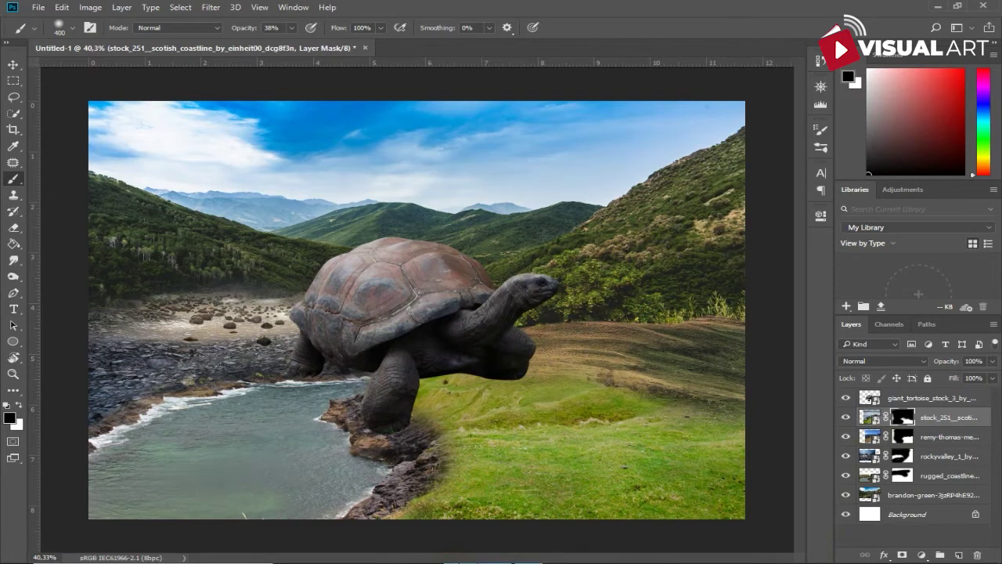
{"action": "left_click", "coordinate": [501, 552]}
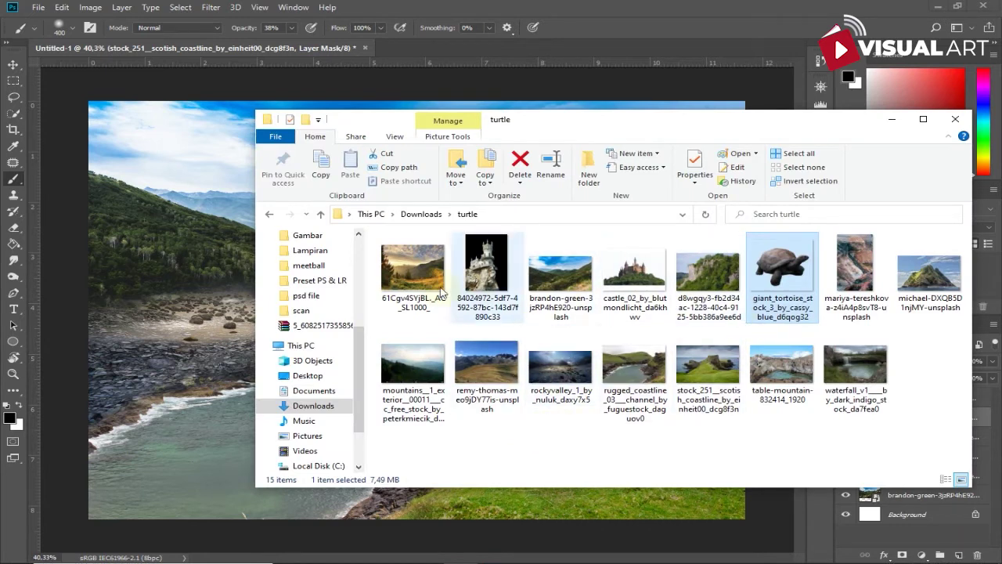
- Place the sunset mountain photo, mask it to fade over the lower-left water, and move it lower in the stack
{"action": "left_click", "coordinate": [435, 261]}
{"action": "mouse_move", "coordinate": [420, 275]}
{"action": "left_mouse_down"}
{"action": "mouse_move", "coordinate": [225, 287]}
{"action": "mouse_move", "coordinate": [609, 217]}
{"action": "mouse_move", "coordinate": [577, 252]}
{"action": "mouse_move", "coordinate": [498, 252]}
{"action": "mouse_move", "coordinate": [504, 264]}
{"action": "left_mouse_up"}
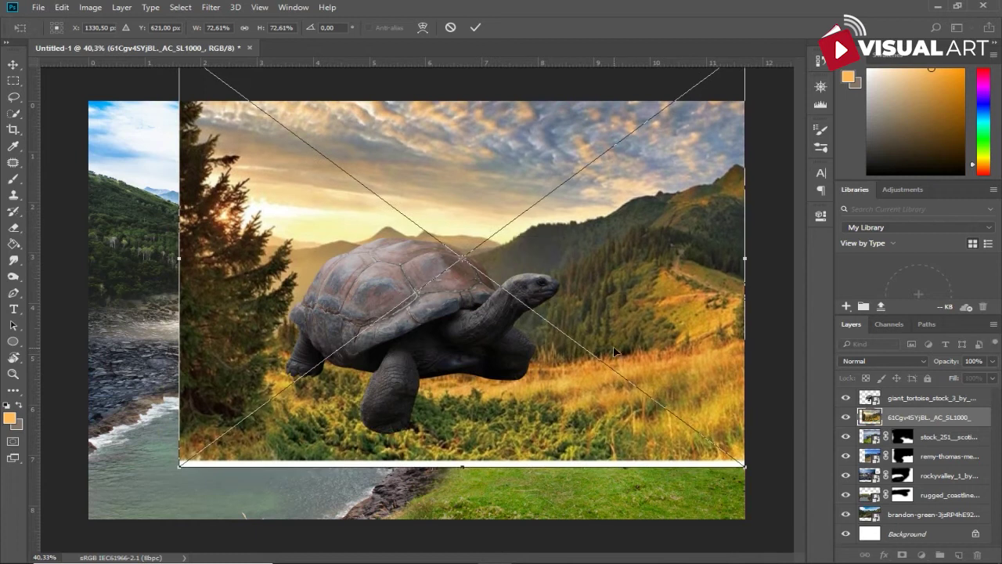
{"action": "key", "text": "Return"}
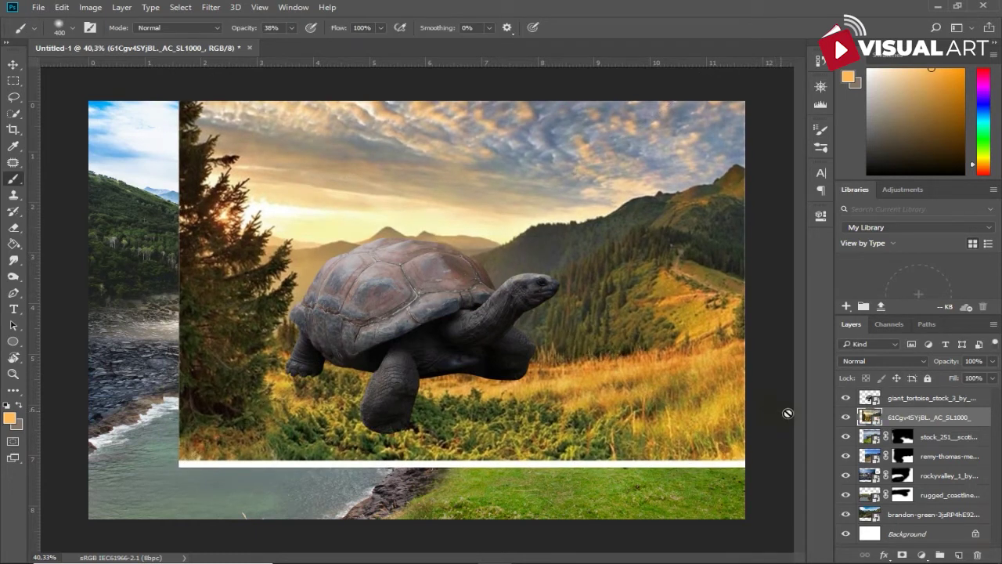
{"action": "left_click", "coordinate": [907, 554]}
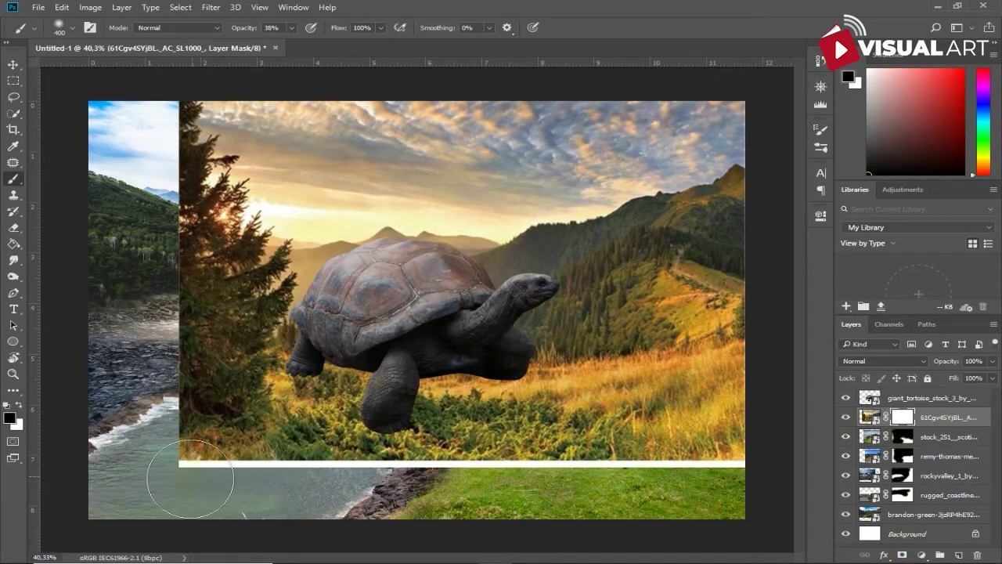
{"action": "left_click_drag", "start_coordinate": [190, 481], "coordinate": [517, 446]}
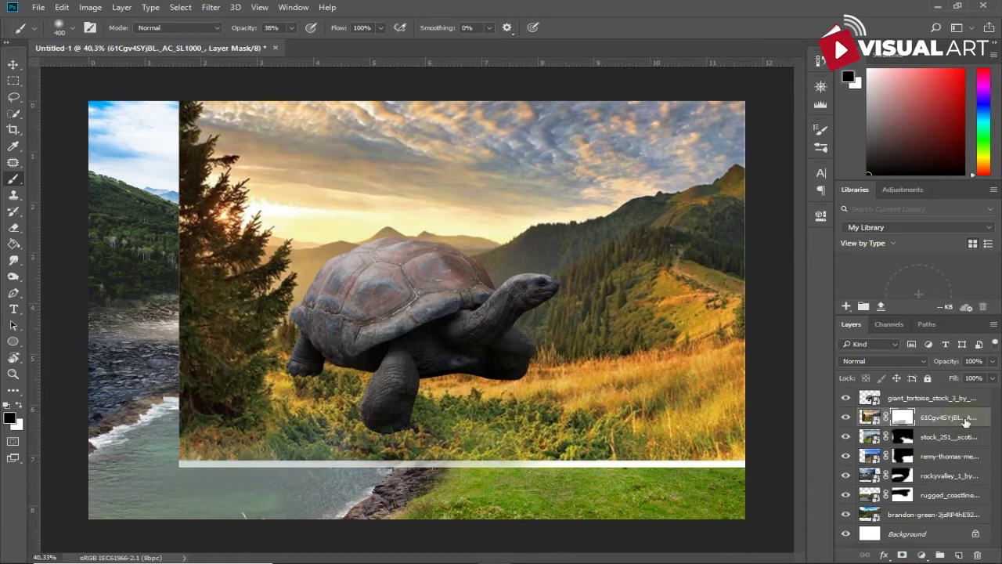
{"action": "left_click_drag", "start_coordinate": [965, 422], "coordinate": [951, 468]}
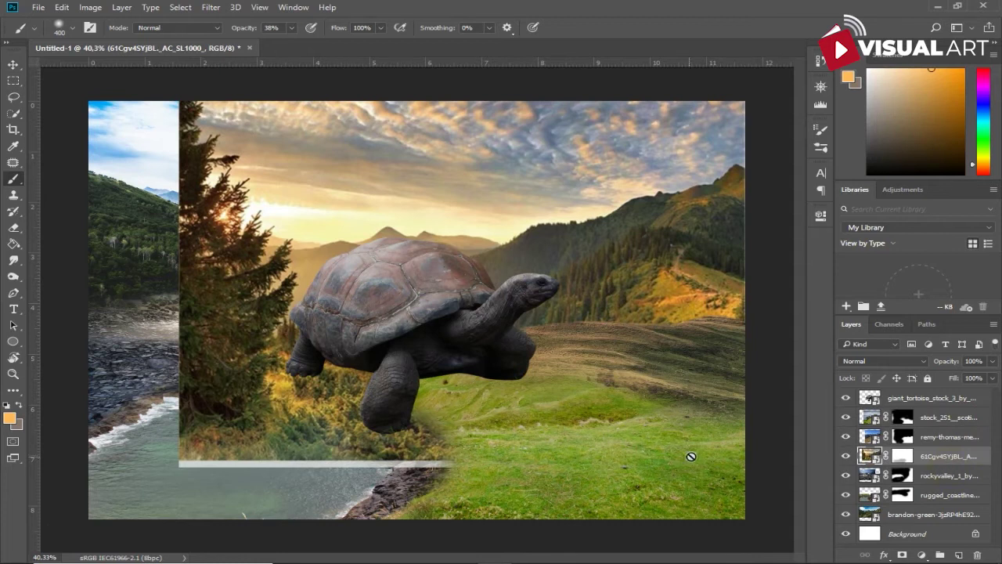
- Paint black at 100% opacity on the valley layer mask to hide its hard left edge
{"action": "left_click", "coordinate": [910, 458]}
{"action": "key", "text": "d"}
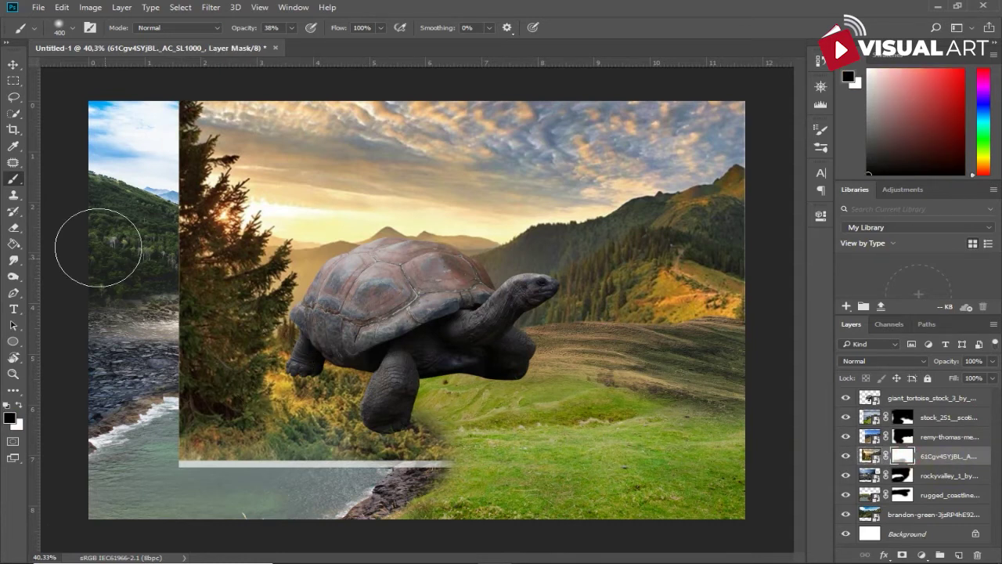
{"action": "key", "text": "0"}
{"action": "mouse_move", "coordinate": [258, 138]}
{"action": "left_mouse_down"}
{"action": "mouse_move", "coordinate": [204, 108]}
{"action": "mouse_move", "coordinate": [463, 101]}
{"action": "mouse_move", "coordinate": [313, 186]}
{"action": "mouse_move", "coordinate": [231, 150]}
{"action": "mouse_move", "coordinate": [182, 426]}
{"action": "mouse_move", "coordinate": [267, 477]}
{"action": "mouse_move", "coordinate": [438, 407]}
{"action": "mouse_move", "coordinate": [234, 368]}
{"action": "mouse_move", "coordinate": [253, 274]}
{"action": "mouse_move", "coordinate": [441, 190]}
{"action": "mouse_move", "coordinate": [430, 186]}
{"action": "mouse_move", "coordinate": [481, 167]}
{"action": "mouse_move", "coordinate": [522, 178]}
{"action": "mouse_move", "coordinate": [678, 130]}
{"action": "mouse_move", "coordinate": [711, 108]}
{"action": "mouse_move", "coordinate": [651, 127]}
{"action": "left_mouse_up"}
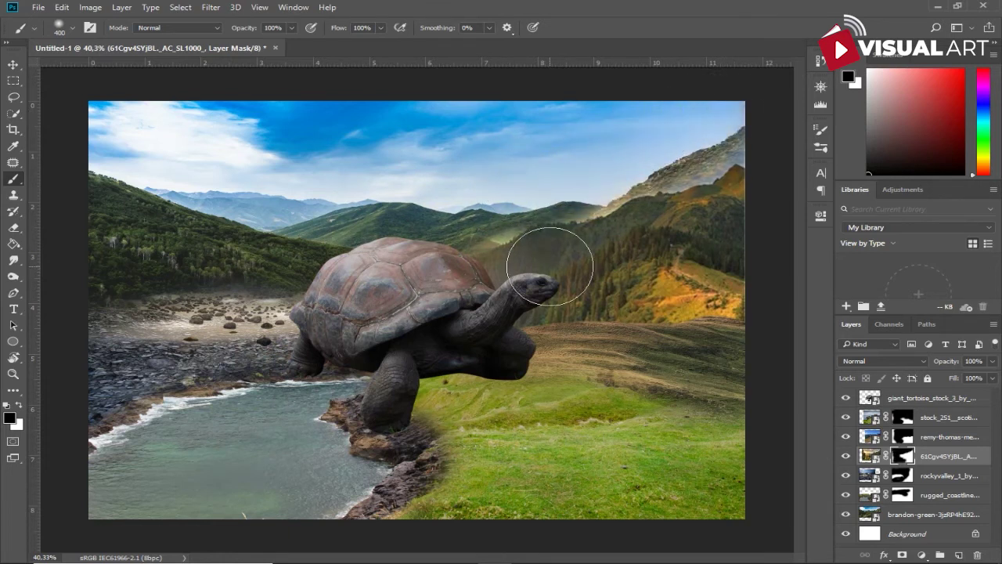
{"action": "scroll", "coordinate": [552, 262], "scroll_direction": "up", "scroll_amount": 1, "text": "alt"}
{"action": "scroll", "coordinate": [556, 260], "scroll_direction": "down", "scroll_amount": 1, "text": "alt"}
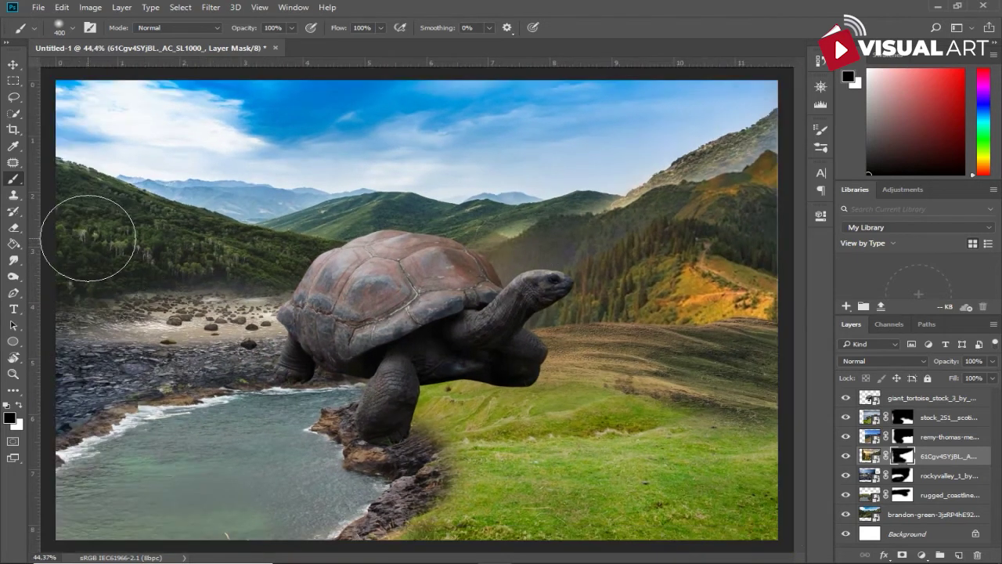
{"action": "scroll", "coordinate": [638, 213], "scroll_direction": "up", "scroll_amount": 1, "text": "alt"}
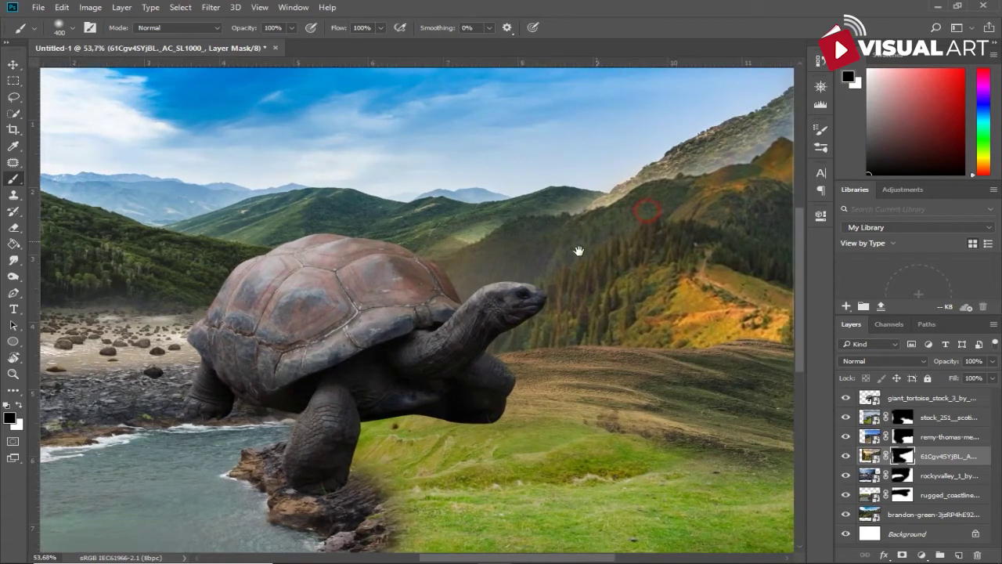
- Soften the hazy hillside ridge with smaller and larger soft black brush strokes on the mask
{"action": "key", "text": "bracketleft"}
{"action": "key", "text": "bracketleft"}
{"action": "key", "text": "bracketleft"}
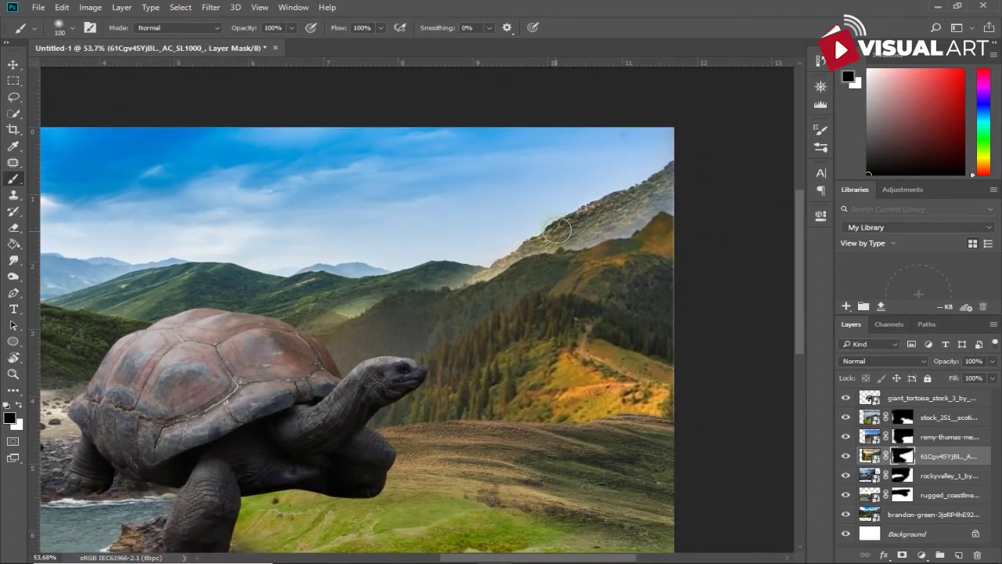
{"action": "right_click", "coordinate": [557, 229]}
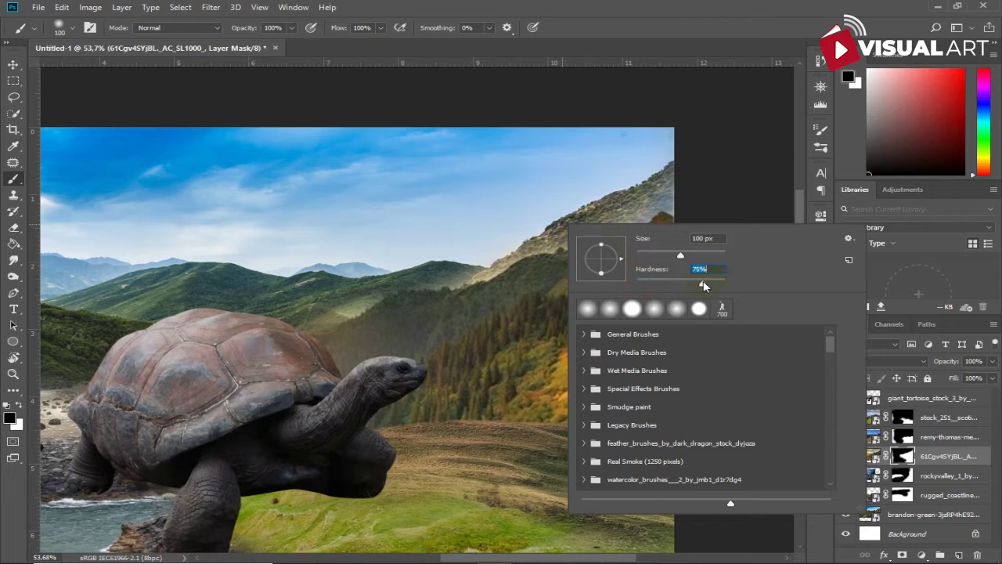
{"action": "key", "text": "Return"}
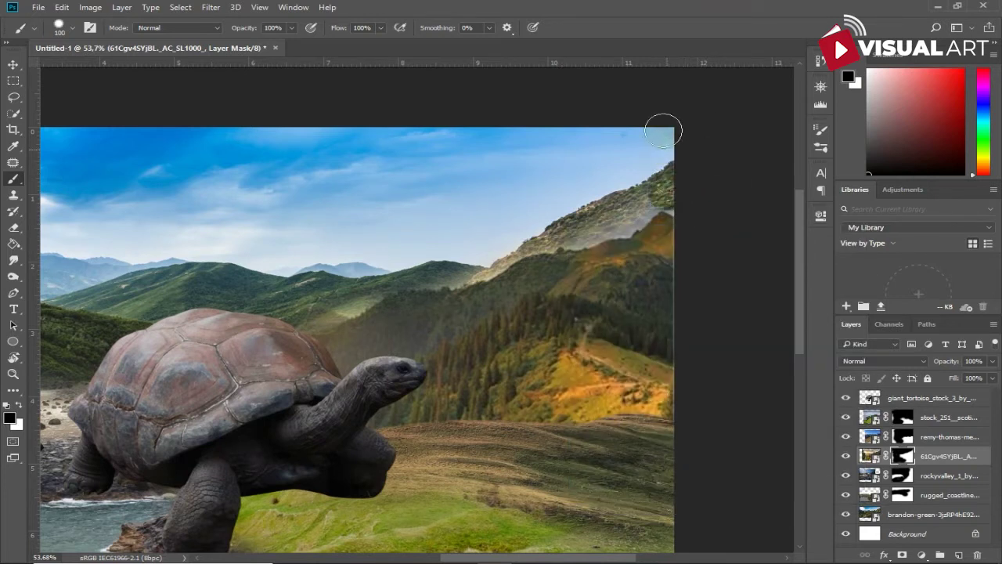
{"action": "left_click_drag", "start_coordinate": [683, 202], "coordinate": [622, 219]}
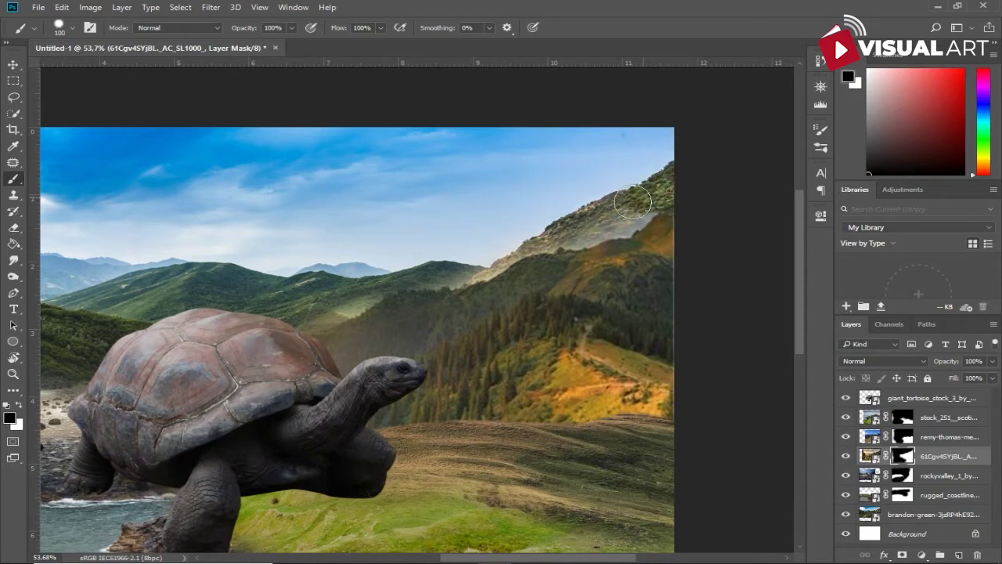
{"action": "key", "text": "bracketleft"}
{"action": "key", "text": "bracketleft"}
{"action": "key", "text": "bracketleft"}
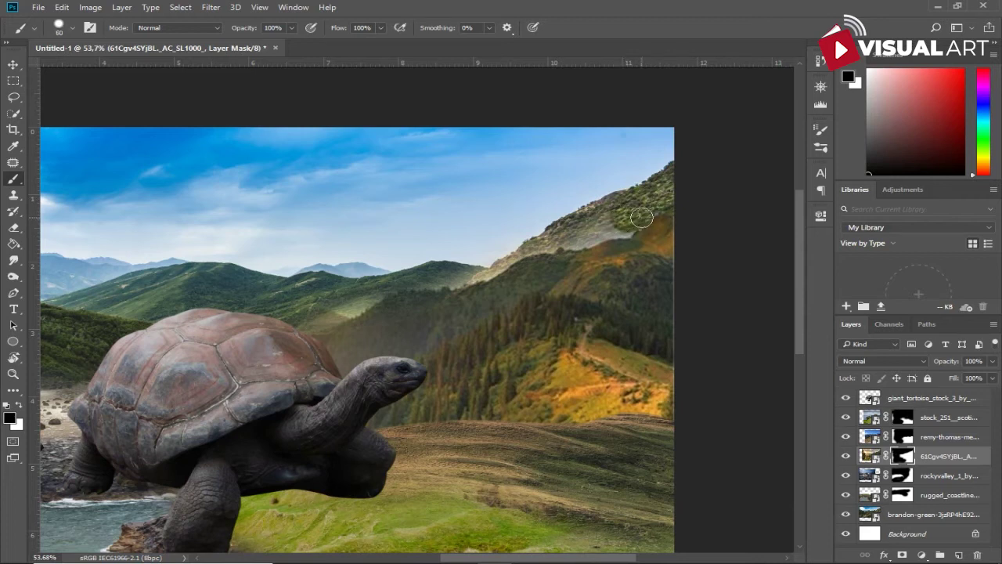
{"action": "mouse_move", "coordinate": [621, 231]}
{"action": "left_mouse_down"}
{"action": "mouse_move", "coordinate": [383, 289]}
{"action": "mouse_move", "coordinate": [316, 325]}
{"action": "left_mouse_up"}
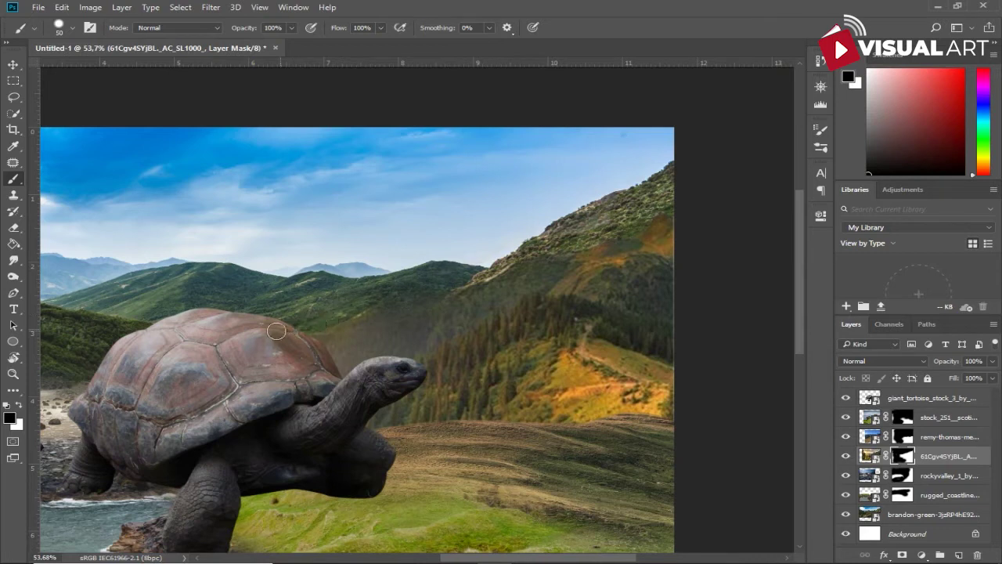
{"action": "key", "text": "bracketright"}
{"action": "key", "text": "bracketright"}
{"action": "key", "text": "bracketright"}
{"action": "key", "text": "bracketright"}
{"action": "key", "text": "bracketright"}
{"action": "key", "text": "bracketright"}
{"action": "key", "text": "bracketright"}
{"action": "key", "text": "bracketright"}
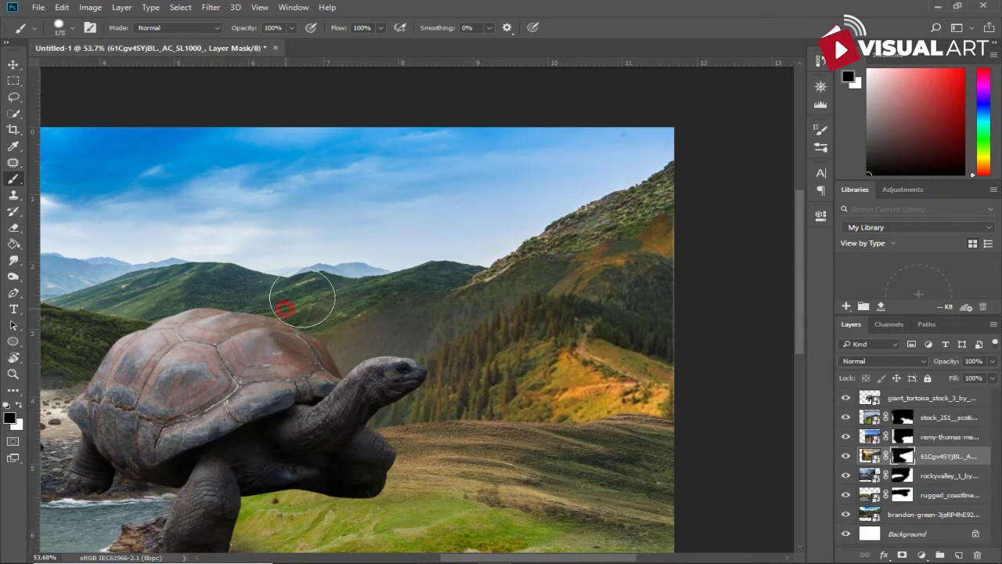
{"action": "mouse_move", "coordinate": [415, 262]}
{"action": "left_mouse_down"}
{"action": "mouse_move", "coordinate": [491, 235]}
{"action": "mouse_move", "coordinate": [492, 224]}
{"action": "mouse_move", "coordinate": [583, 211]}
{"action": "left_mouse_up"}
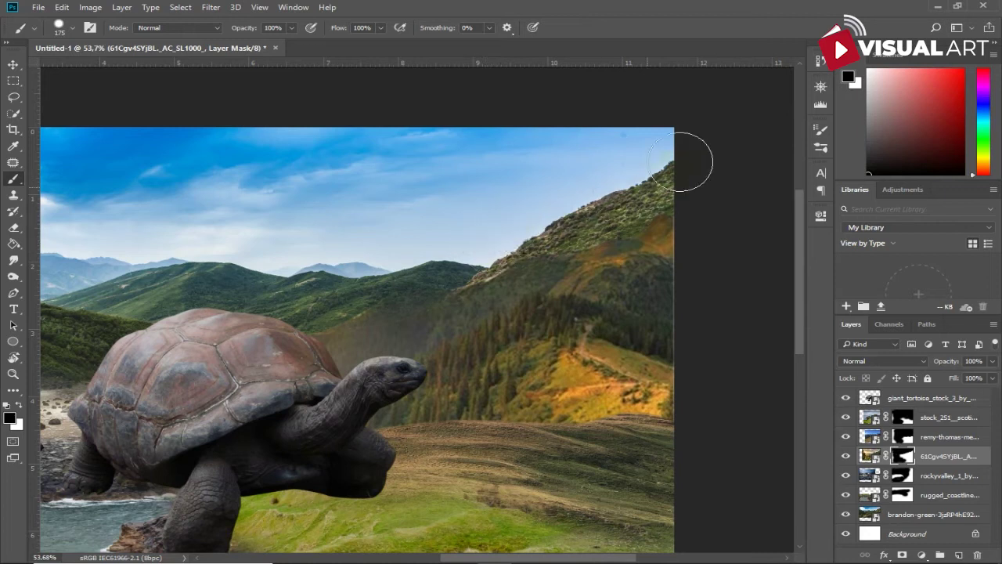
{"action": "scroll", "coordinate": [697, 279], "scroll_direction": "down", "scroll_amount": 2}
{"action": "scroll", "coordinate": [697, 279], "scroll_direction": "down", "scroll_amount": 1}
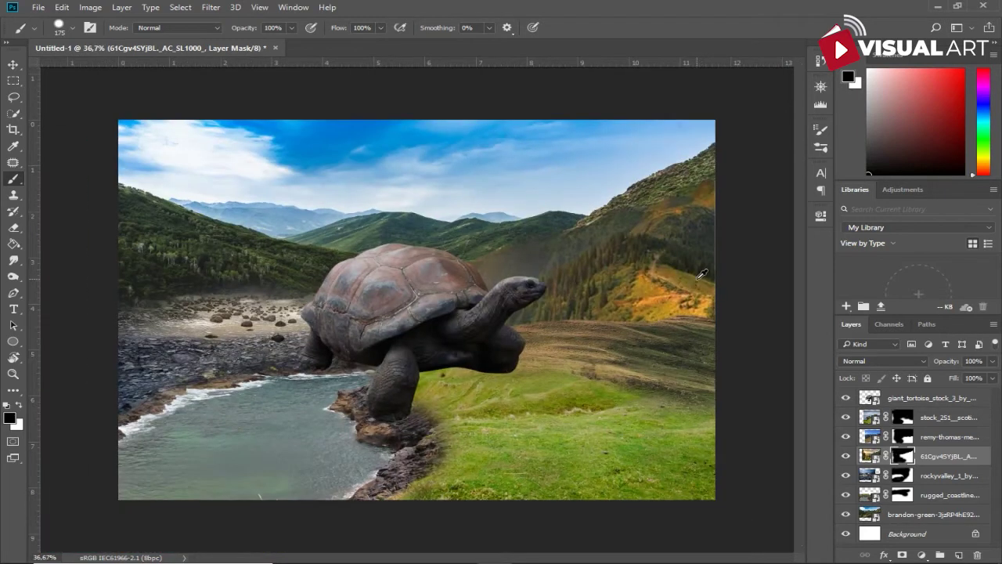
{"action": "scroll", "coordinate": [702, 274], "scroll_direction": "down", "scroll_amount": 1}
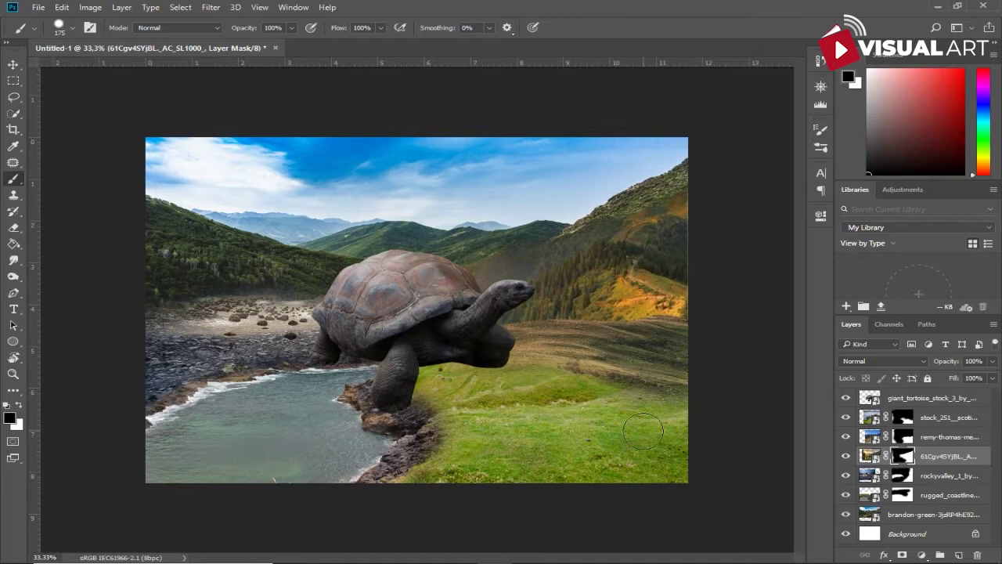
- Add a Brightness/Contrast adjustment clipped to the stock_251 coastline layer to darken it
{"action": "left_click", "coordinate": [12, 64]}
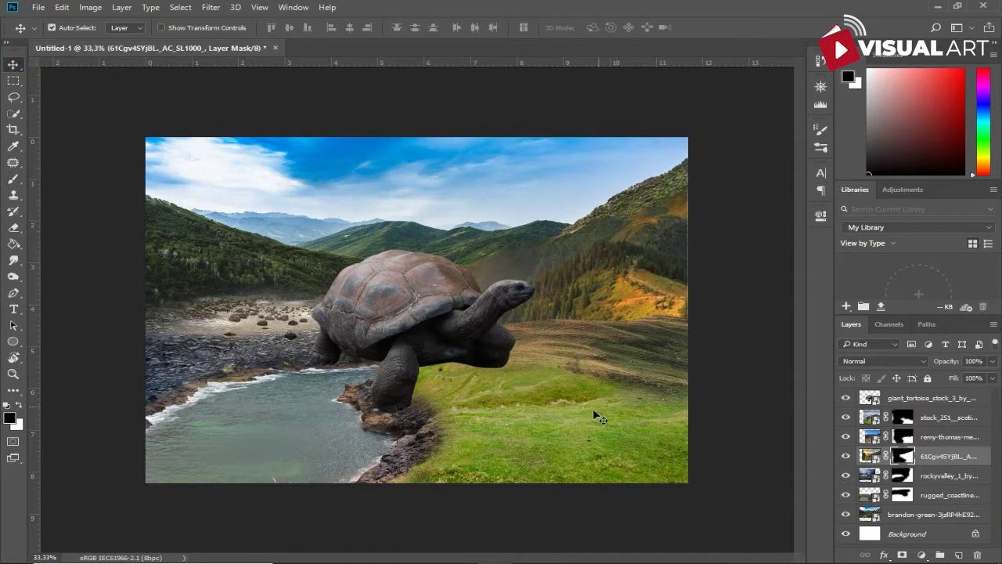
{"action": "left_click", "coordinate": [579, 450]}
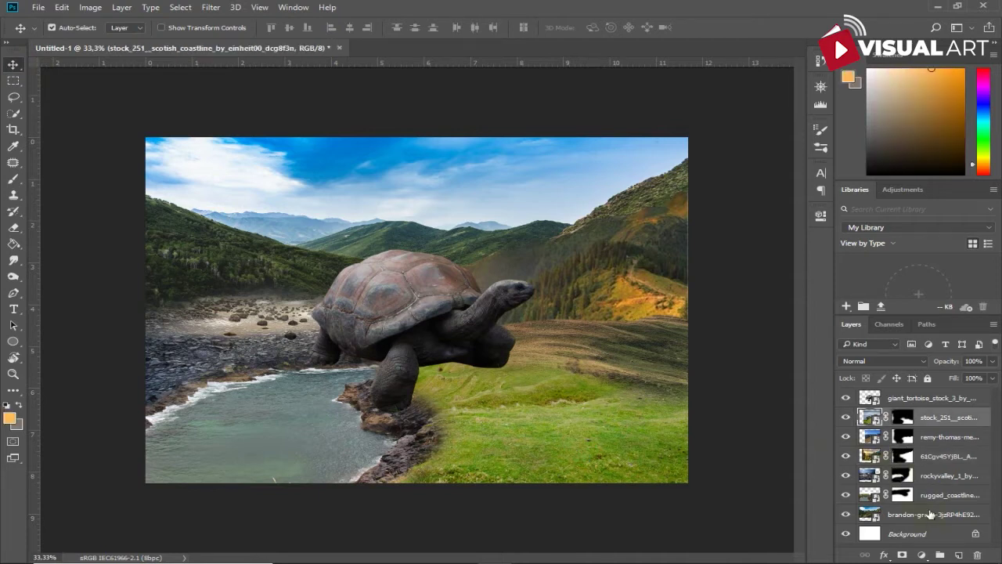
{"action": "left_click", "coordinate": [921, 554]}
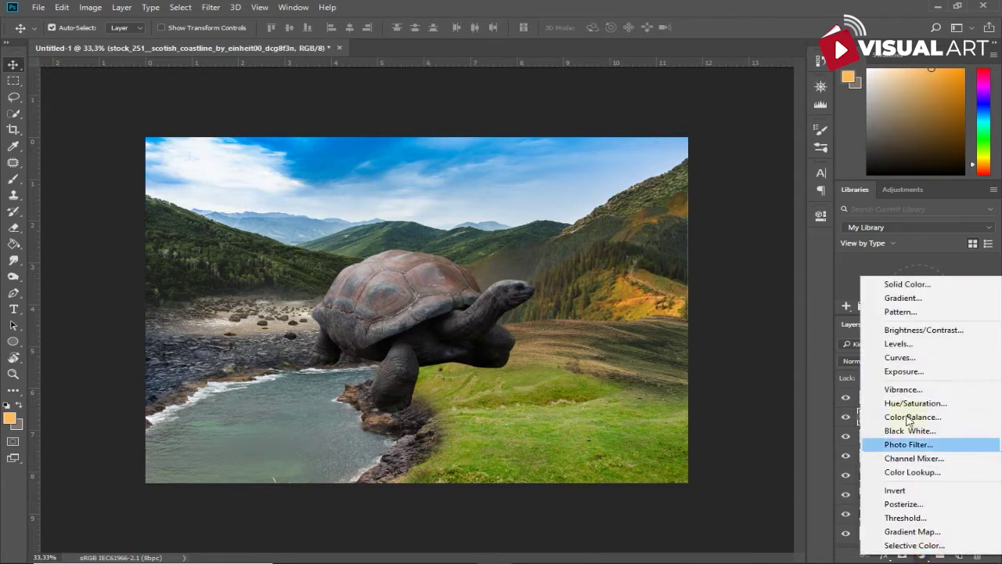
{"action": "left_click", "coordinate": [921, 329]}
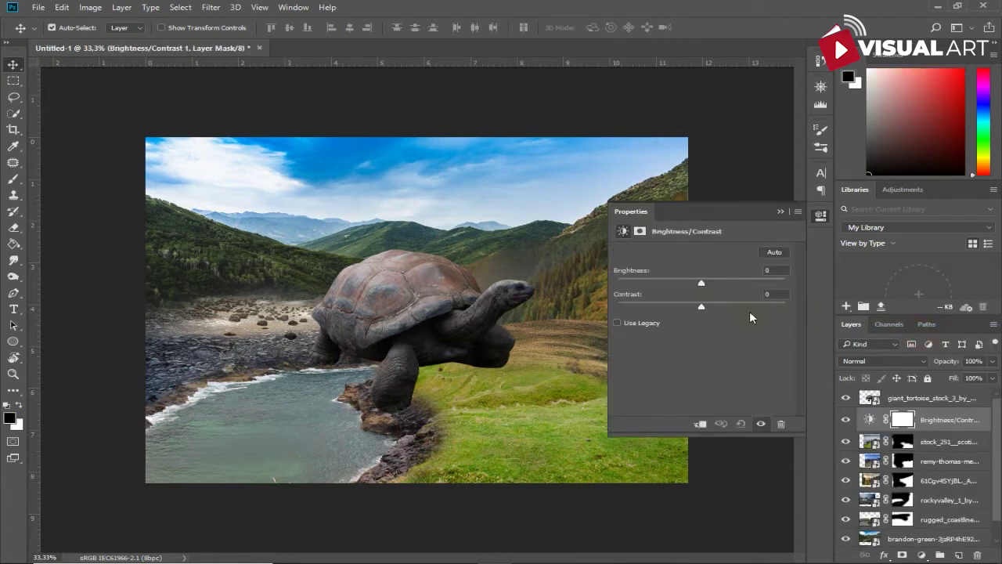
{"action": "left_click", "coordinate": [700, 423]}
{"action": "mouse_move", "coordinate": [700, 279]}
{"action": "left_mouse_down"}
{"action": "mouse_move", "coordinate": [689, 283]}
{"action": "mouse_move", "coordinate": [716, 311]}
{"action": "left_mouse_up"}
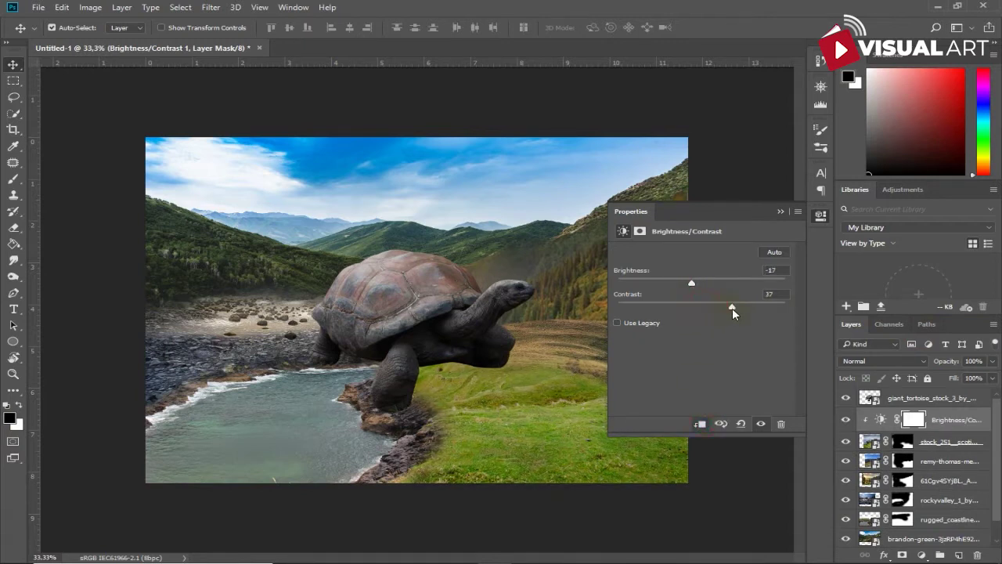
{"action": "left_click", "coordinate": [779, 212]}
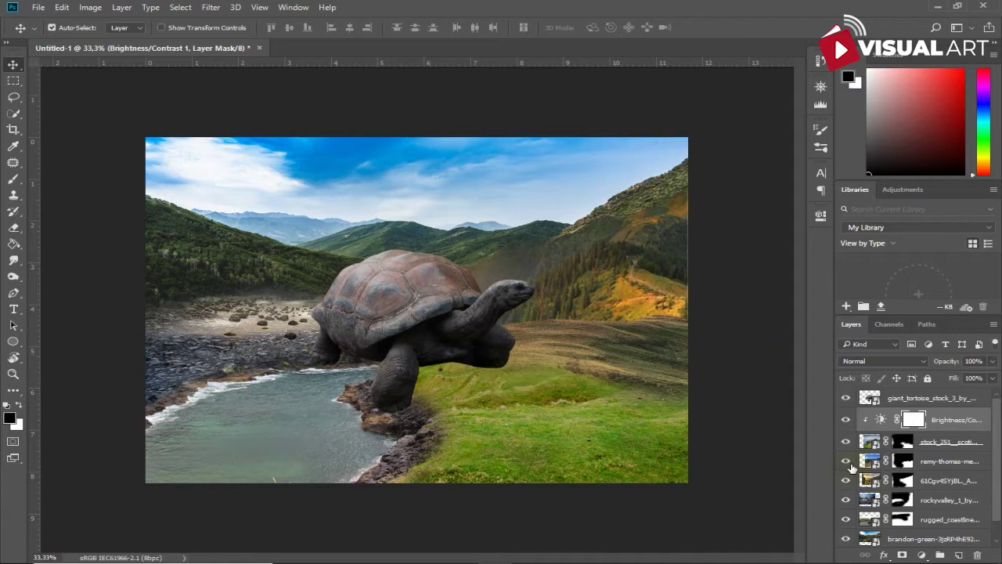
- Add a Color Balance adjustment warming the coastline midtones toward red and yellow
{"action": "left_click", "coordinate": [922, 554]}
{"action": "left_click", "coordinate": [933, 413]}
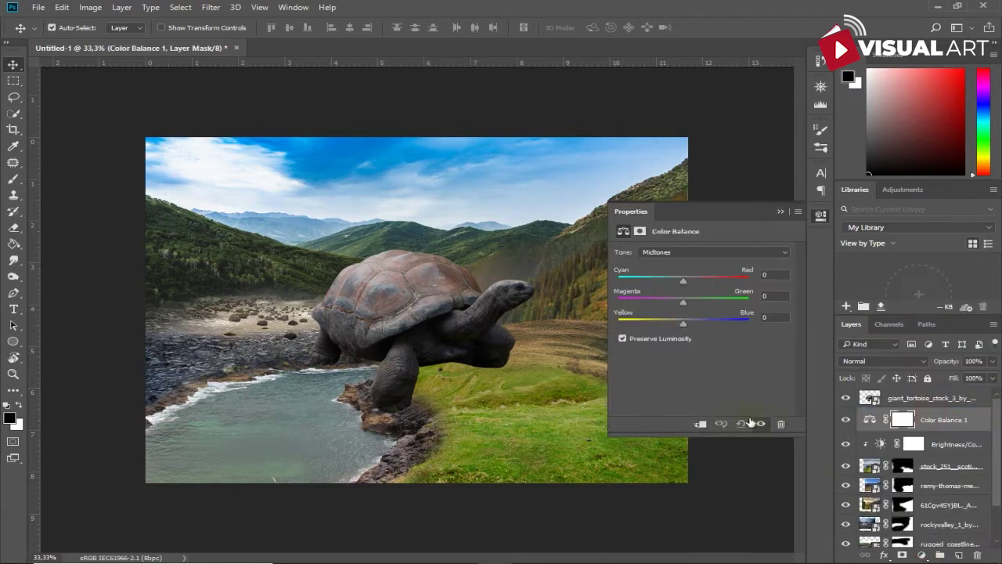
{"action": "left_click_drag", "start_coordinate": [682, 322], "coordinate": [680, 326]}
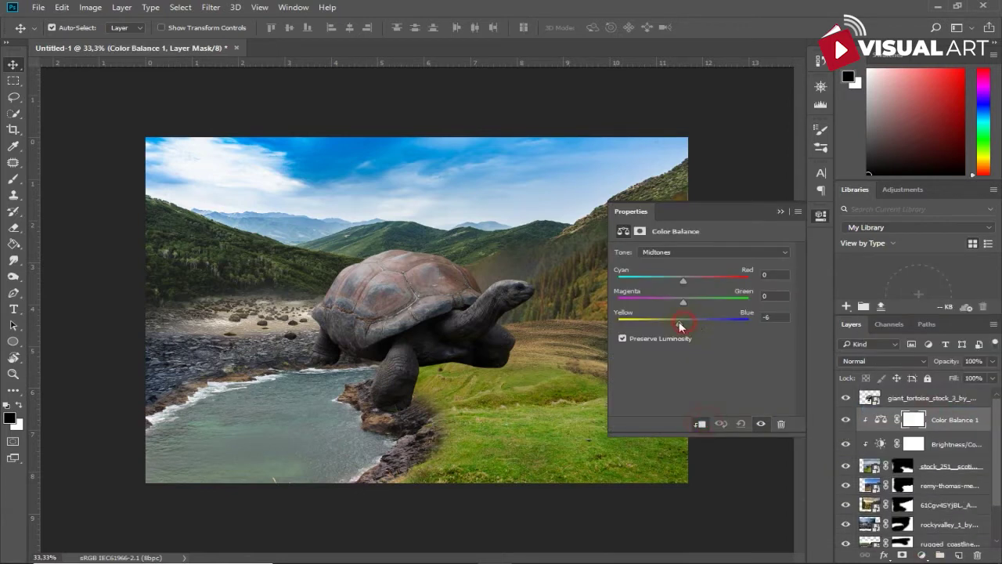
{"action": "left_click", "coordinate": [689, 278]}
- Adjust the Brightness/Contrast to brightness -32 and contrast 53, then select the coastline with its adjustments
{"action": "left_click", "coordinate": [880, 445]}
{"action": "left_click_drag", "start_coordinate": [695, 283], "coordinate": [688, 282]}
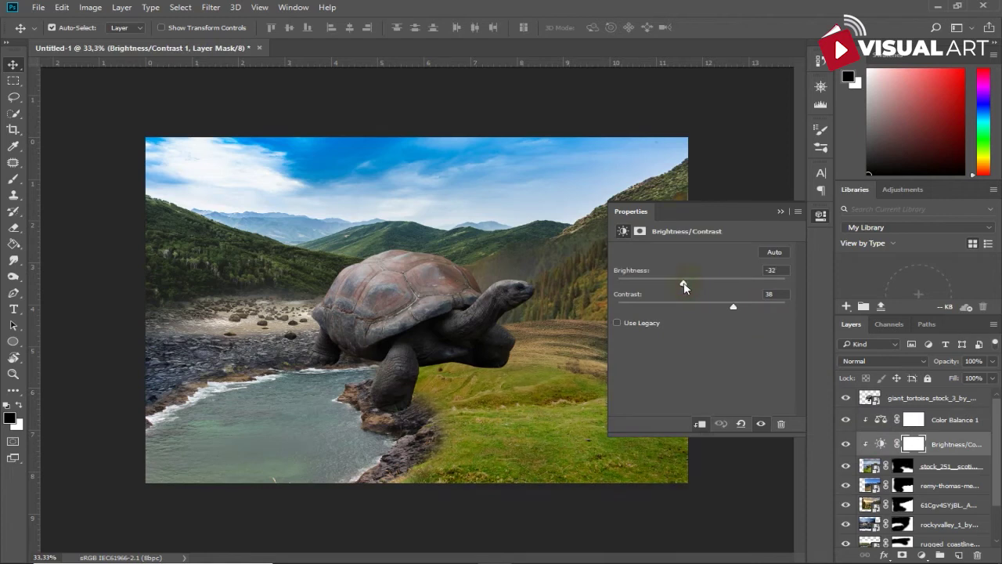
{"action": "left_click_drag", "start_coordinate": [734, 306], "coordinate": [745, 307]}
{"action": "left_click", "coordinate": [777, 212]}
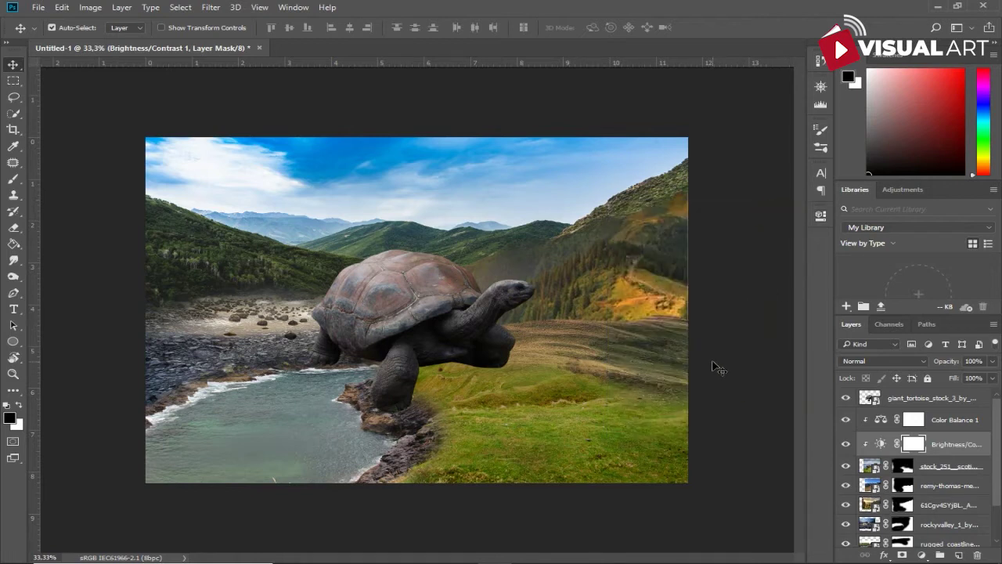
{"action": "left_click_drag", "start_coordinate": [940, 468], "coordinate": [945, 430]}
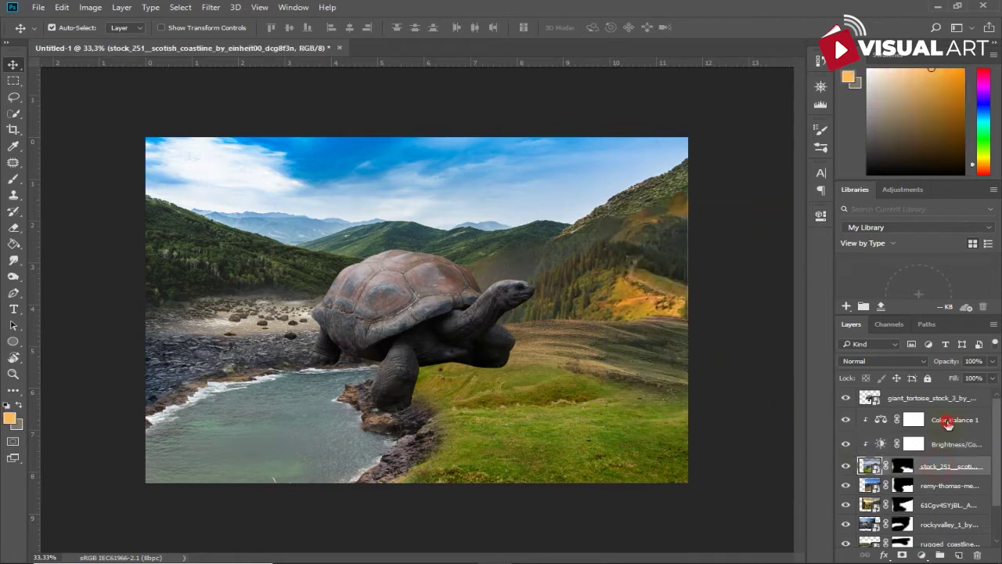
{"action": "key", "text": "ctrl+g"}
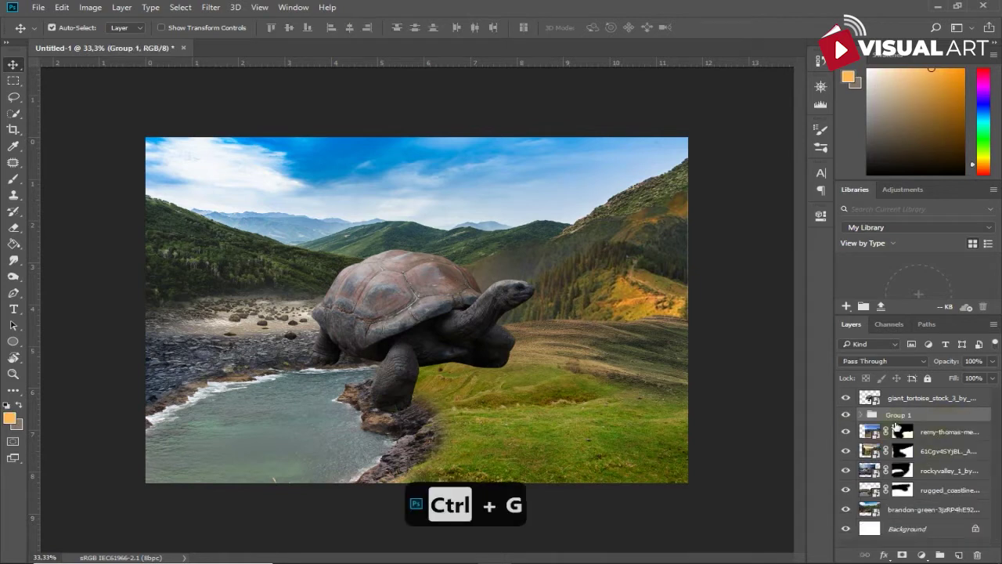
{"action": "double_click", "coordinate": [897, 415]}
{"action": "type", "text": "grass"}
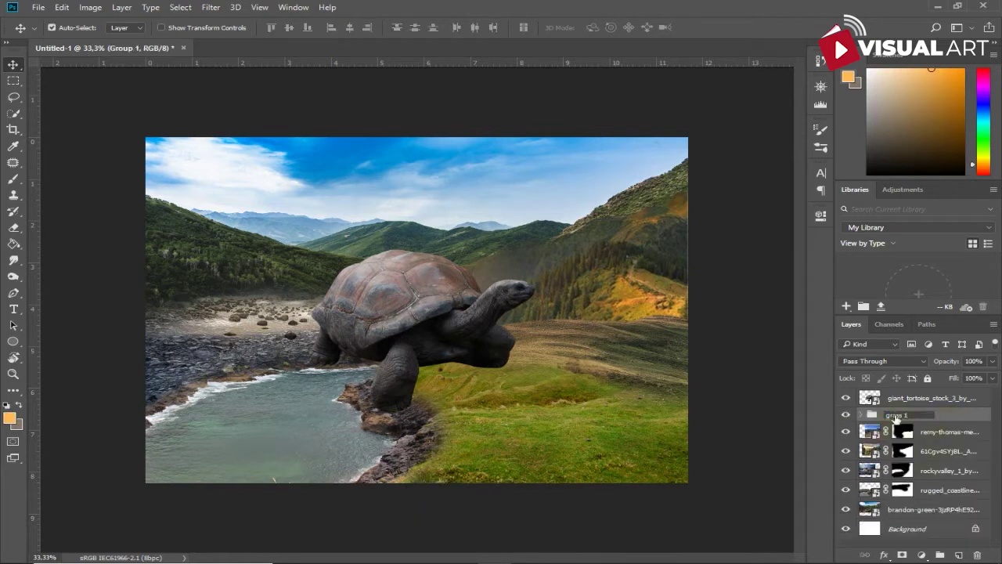
{"action": "key", "text": "Return"}
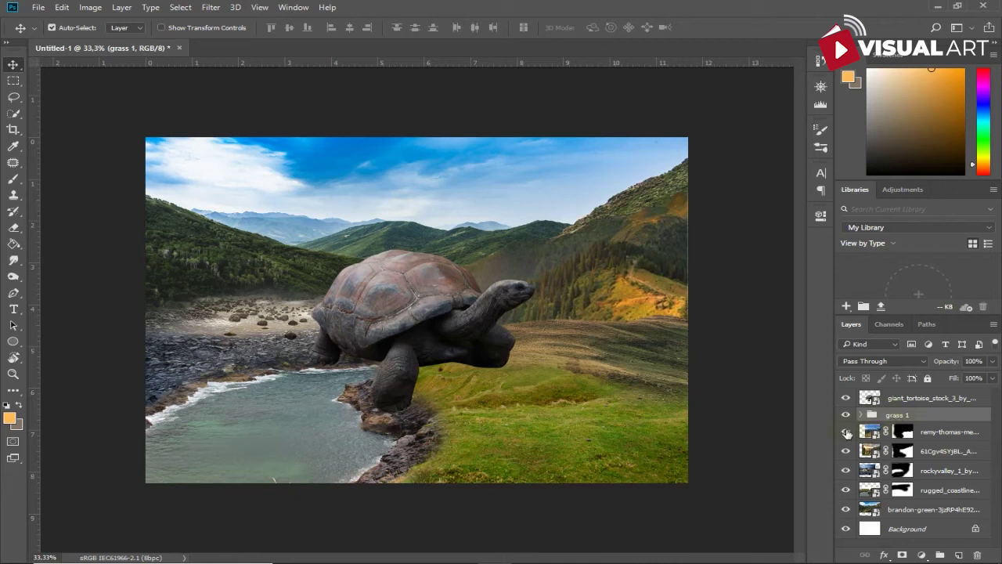
{"action": "left_click", "coordinate": [846, 432]}
{"action": "left_click", "coordinate": [846, 431]}
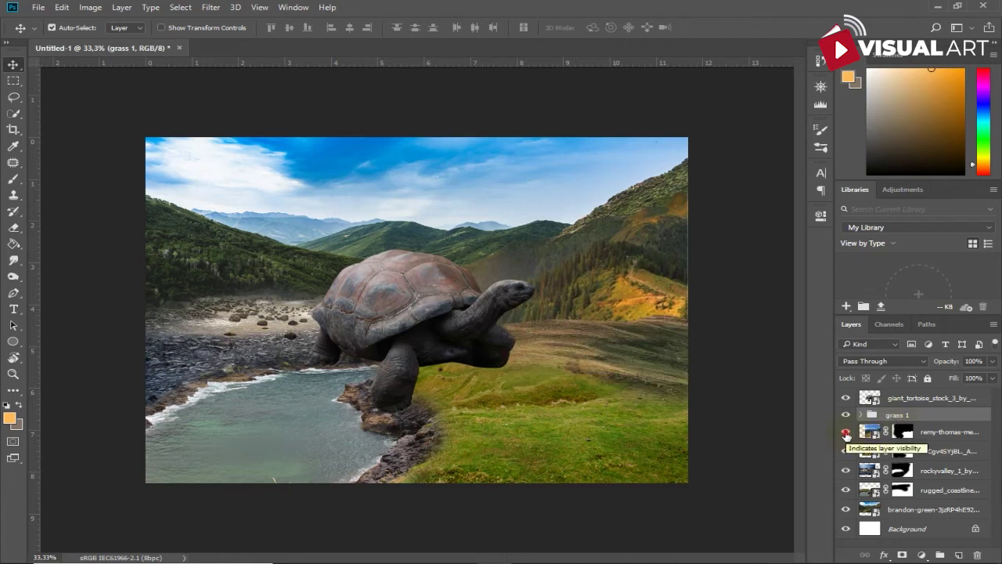
{"action": "left_click", "coordinate": [846, 433]}
{"action": "left_click", "coordinate": [846, 434]}
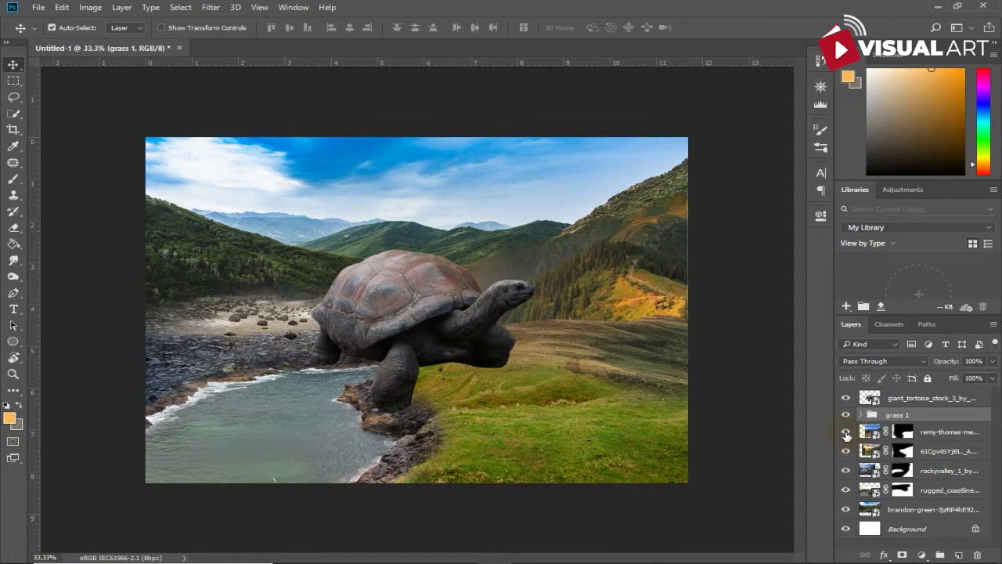
{"action": "left_click", "coordinate": [944, 432]}
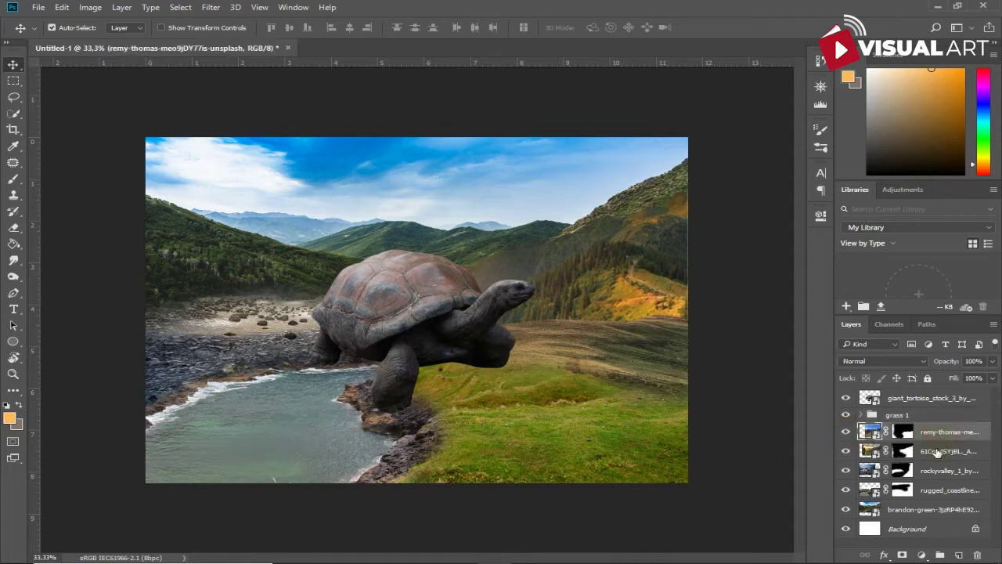
{"action": "left_click", "coordinate": [922, 554]}
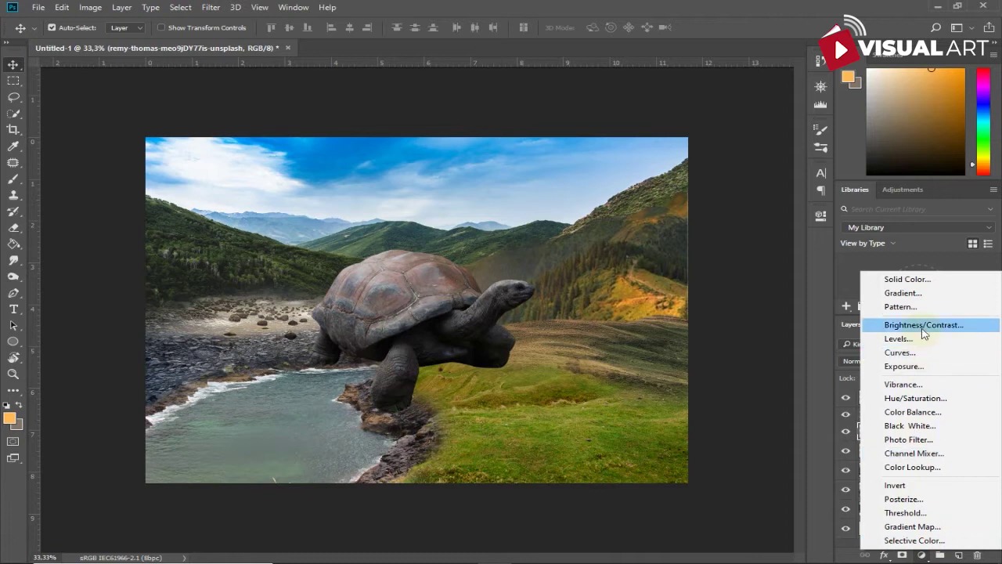
- Add a Color Balance adjustment clipped to the grass layer with Magenta/Green at +9
{"action": "left_click", "coordinate": [913, 412]}
{"action": "left_click", "coordinate": [701, 423]}
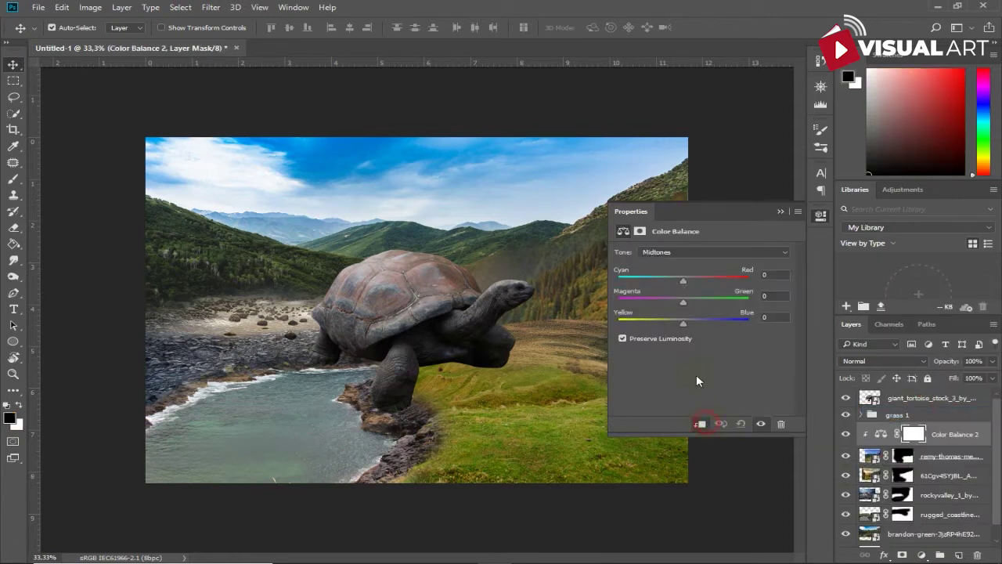
{"action": "left_click_drag", "start_coordinate": [684, 303], "coordinate": [689, 302]}
{"action": "left_click", "coordinate": [780, 212]}
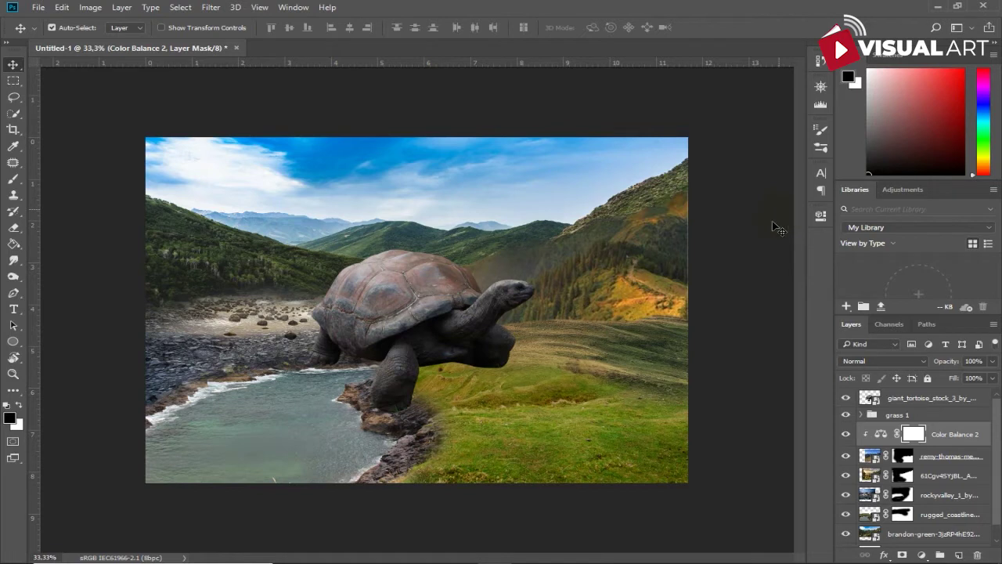
- Group the grass layer and its Color Balance adjustment into a folder named 'grass 2'
{"action": "left_click", "coordinate": [938, 456]}
{"action": "key", "text": "ctrl"}
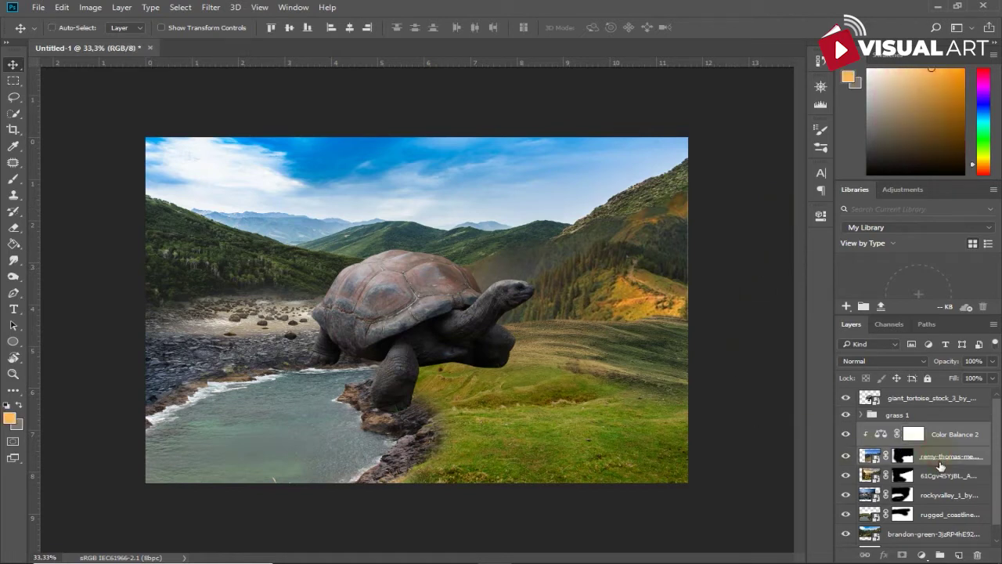
{"action": "key", "text": "ctrl+g"}
{"action": "double_click", "coordinate": [902, 429]}
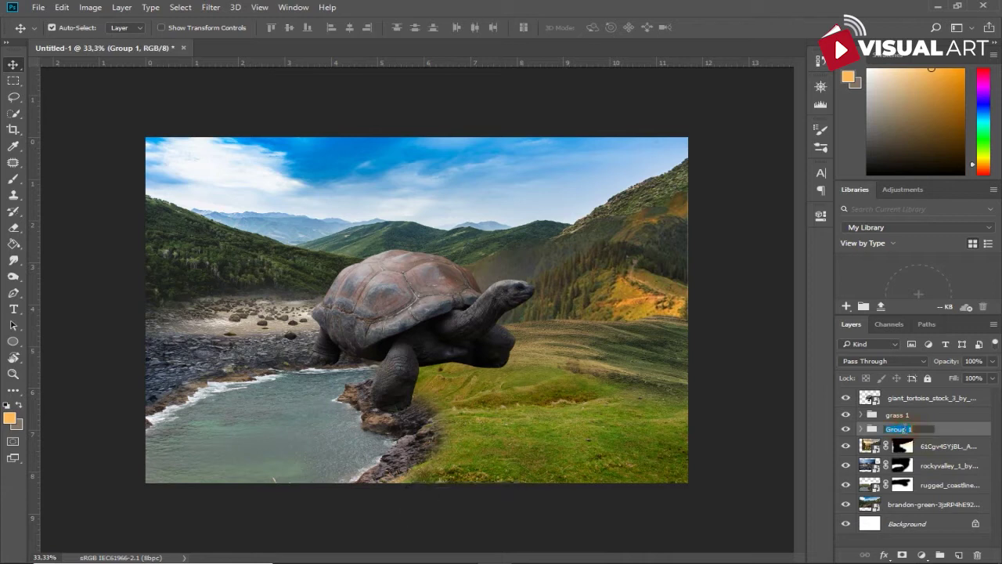
{"action": "type", "text": "grass 2"}
{"action": "key", "text": "Return"}
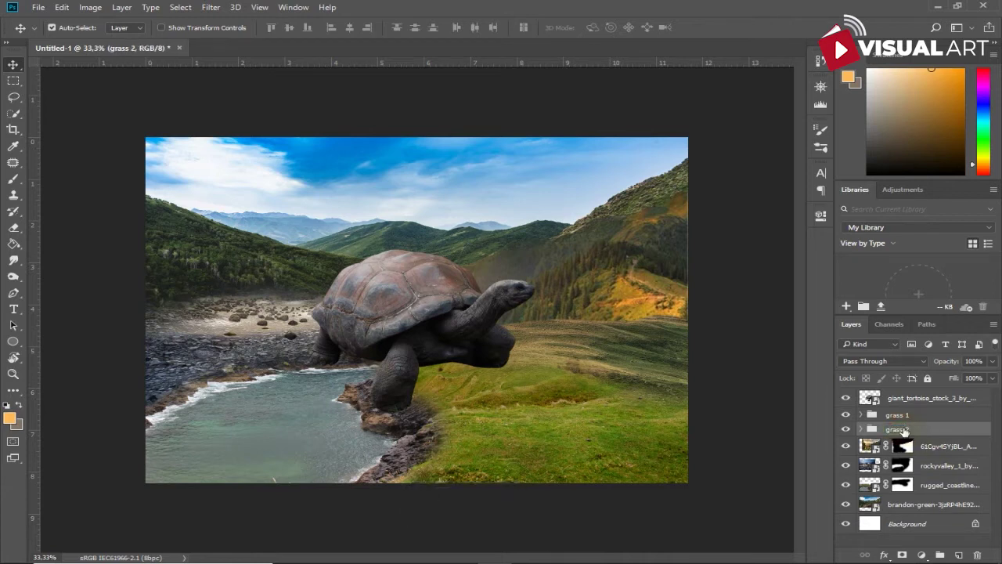
- Add a Brightness/Contrast adjustment clipped to the 61Cgv45 hillside layer with brightness -19, contrast 20
{"action": "left_click", "coordinate": [954, 446]}
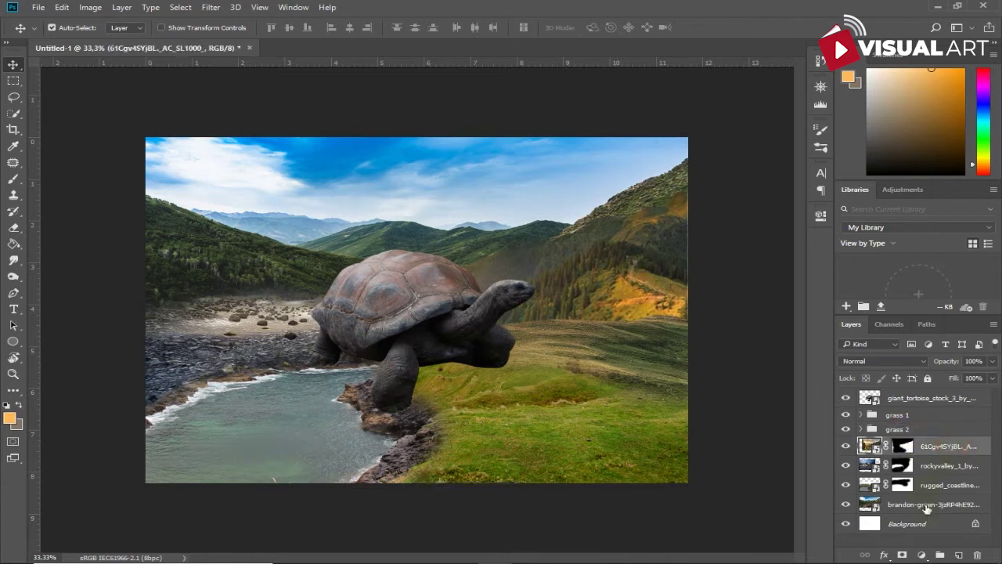
{"action": "left_click", "coordinate": [921, 554]}
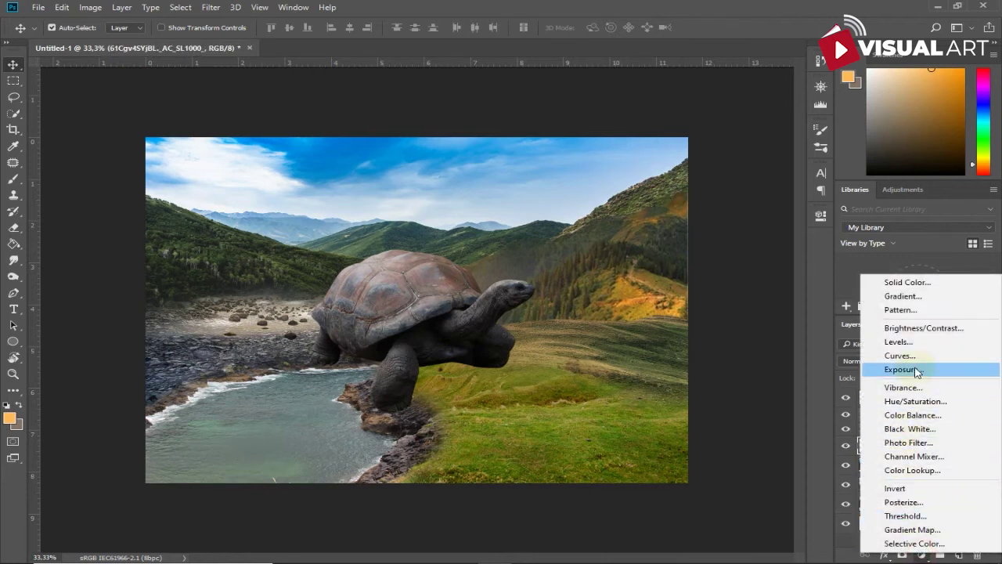
{"action": "left_click", "coordinate": [920, 328]}
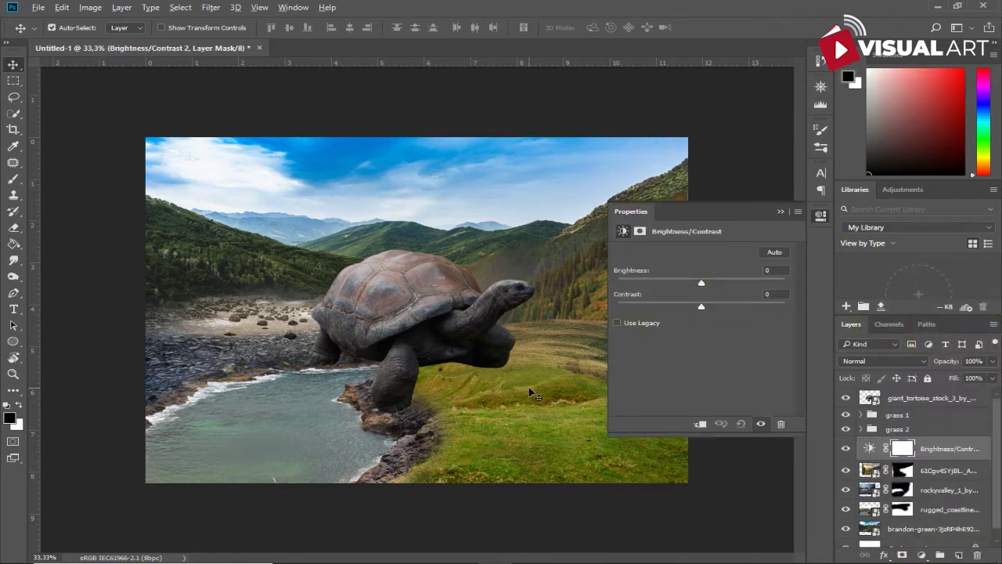
{"action": "scroll", "coordinate": [531, 392], "scroll_direction": "up", "scroll_amount": 1}
{"action": "scroll", "coordinate": [508, 394], "scroll_direction": "up", "scroll_amount": 1}
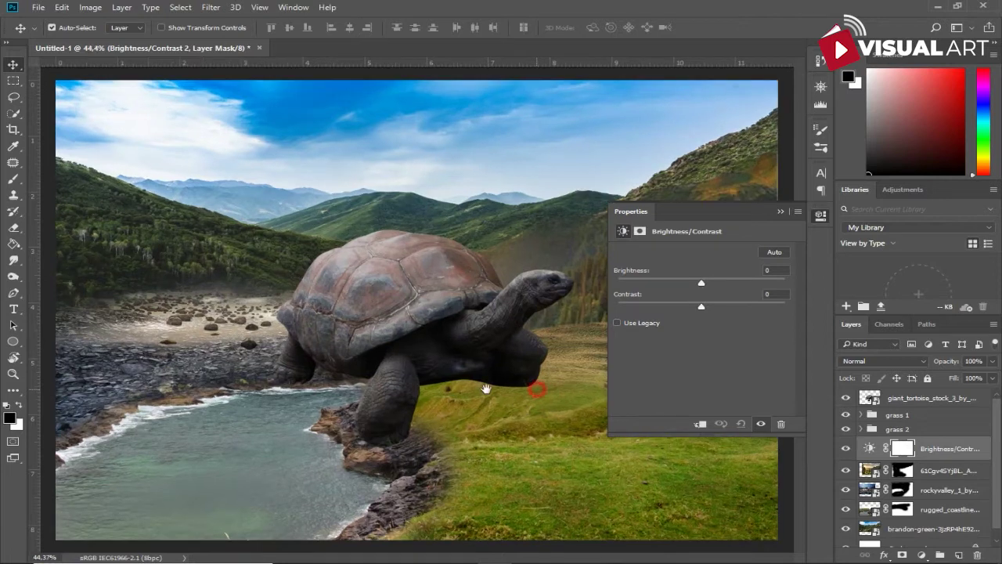
{"action": "scroll", "coordinate": [485, 389], "scroll_direction": "up", "scroll_amount": 1}
{"action": "left_click_drag", "start_coordinate": [539, 380], "coordinate": [333, 389]}
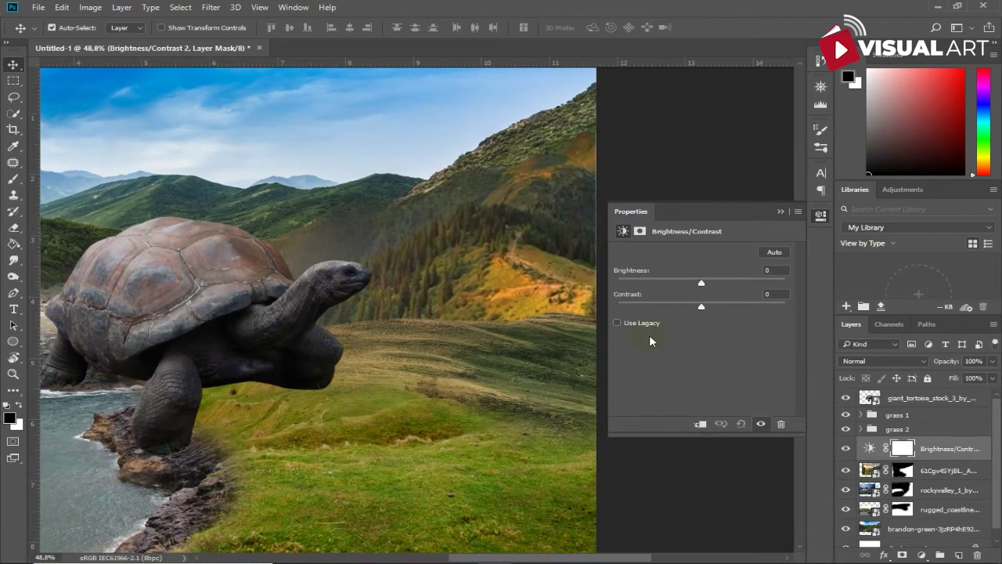
{"action": "left_click_drag", "start_coordinate": [702, 287], "coordinate": [697, 287]}
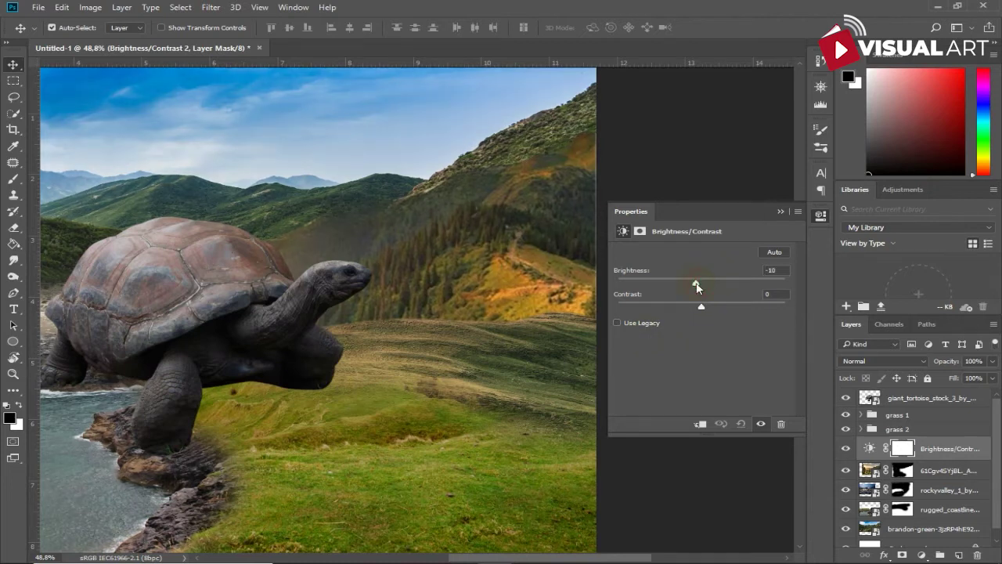
{"action": "left_click", "coordinate": [701, 424]}
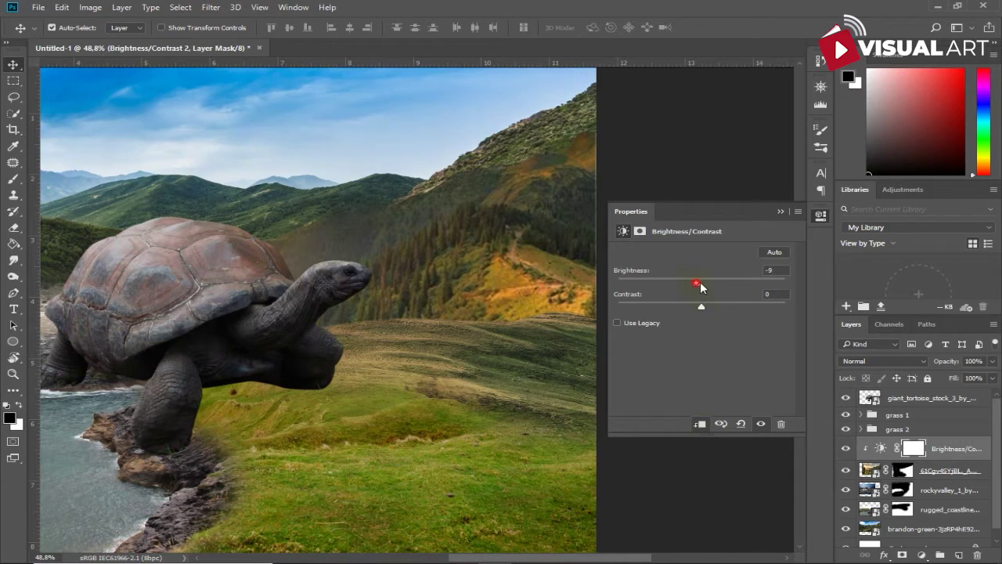
{"action": "left_click_drag", "start_coordinate": [696, 287], "coordinate": [721, 311]}
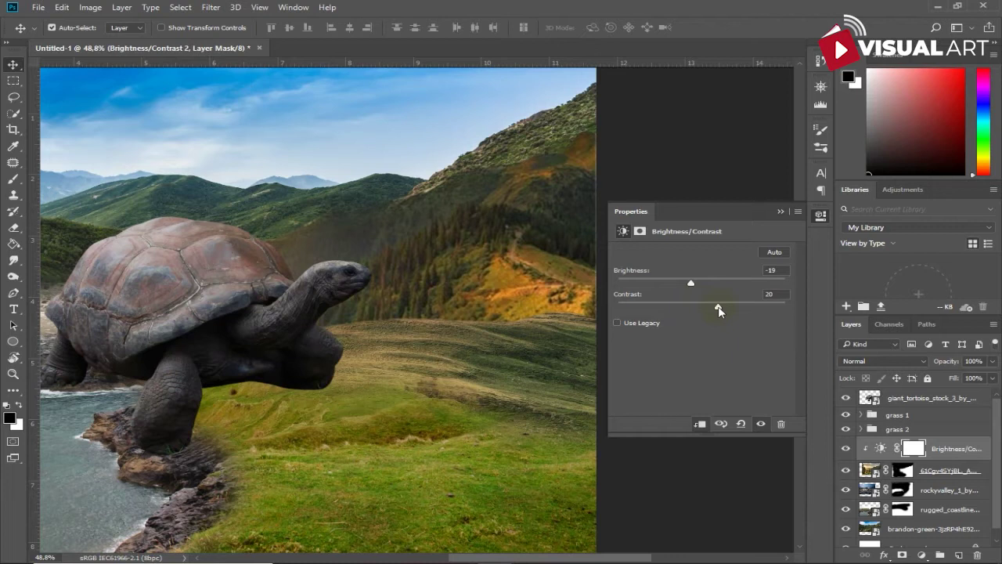
{"action": "scroll", "coordinate": [506, 423], "scroll_direction": "down", "scroll_amount": 2}
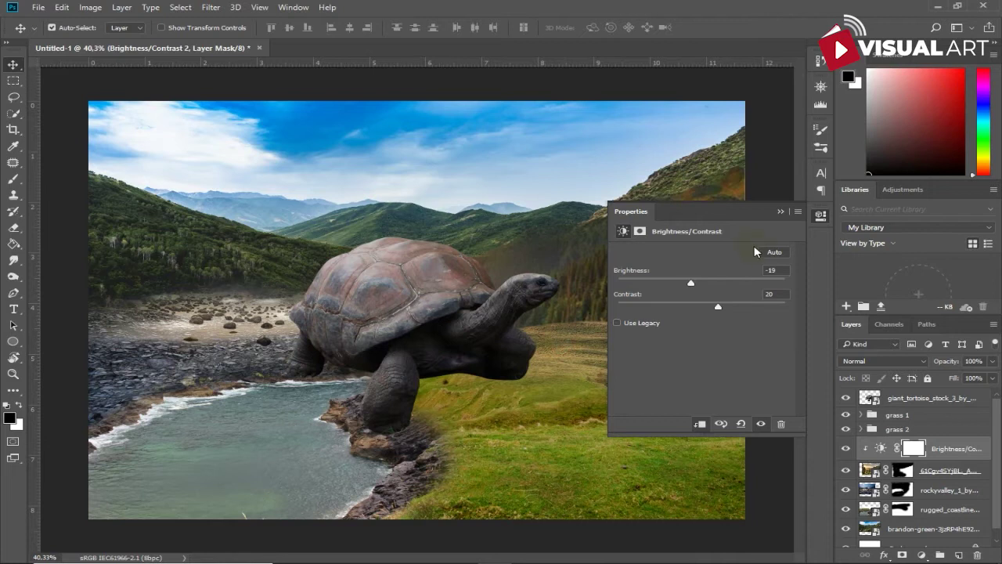
{"action": "left_click", "coordinate": [781, 212]}
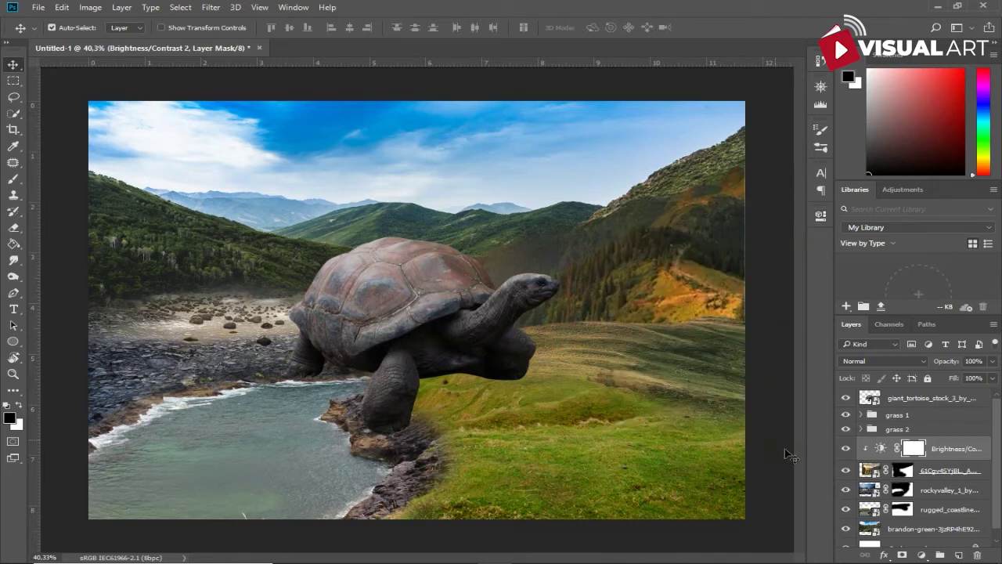
- Group the hillside layer and its adjustment into a folder named 'hill 1'
{"action": "left_click", "coordinate": [947, 472]}
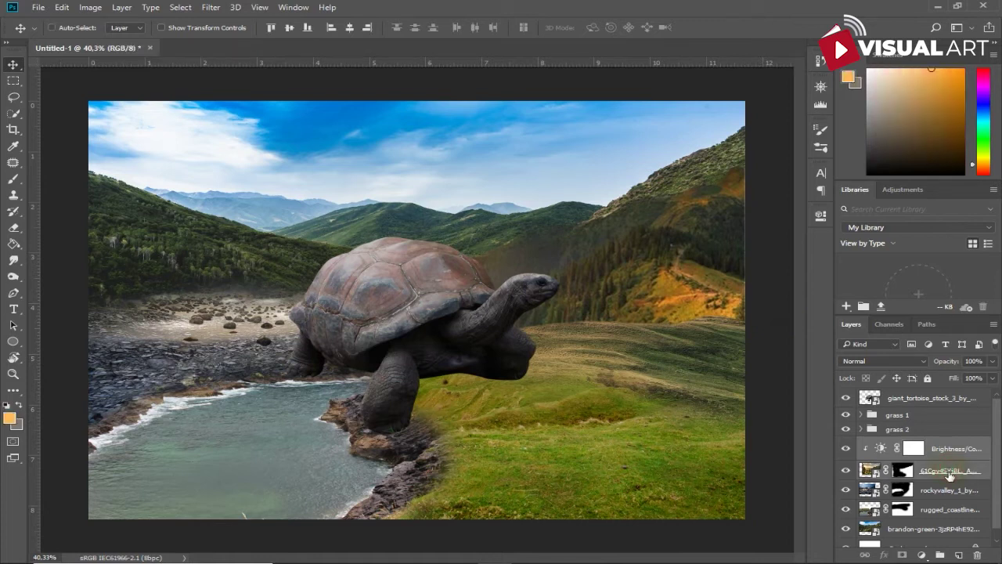
{"action": "key", "text": "ctrl+g"}
{"action": "double_click", "coordinate": [898, 443]}
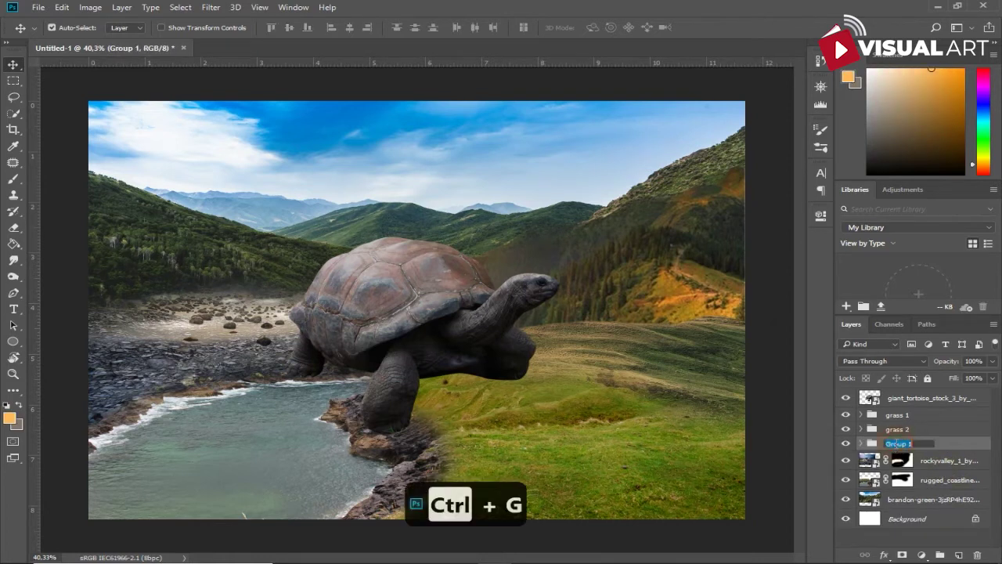
{"action": "type", "text": "hill"}
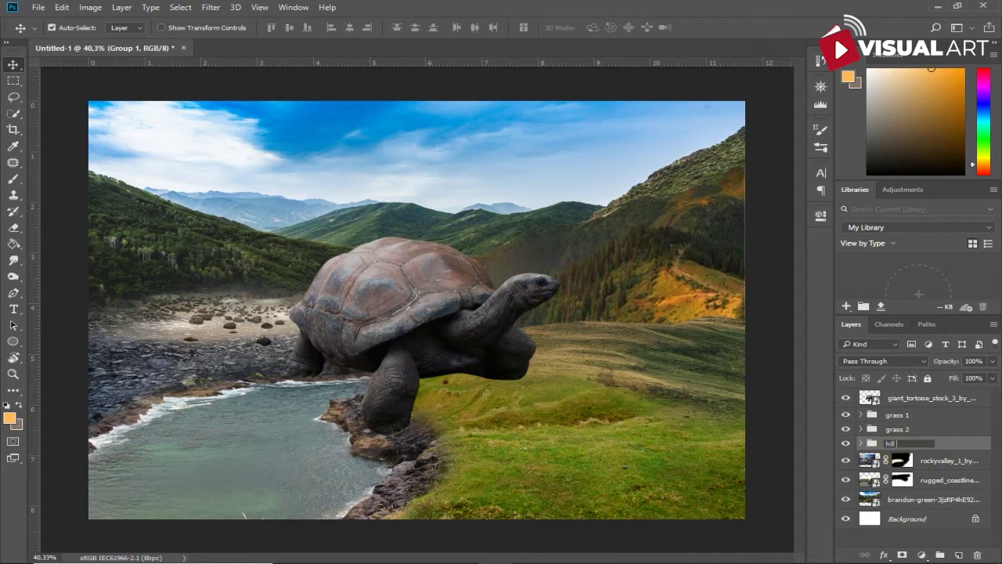
{"action": "type", "text": " 1"}
{"action": "key", "text": "Return"}
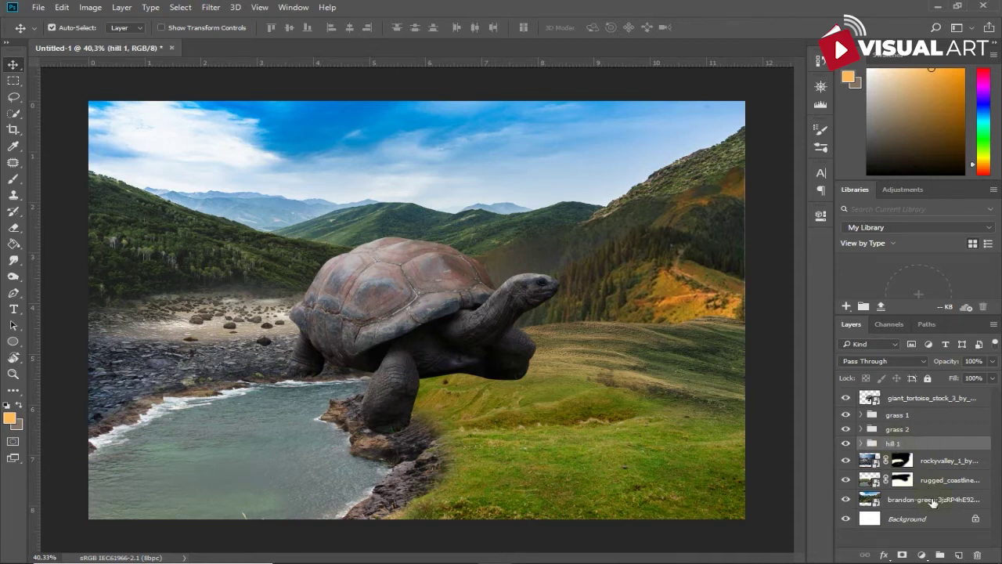
- Add a Brightness/Contrast adjustment clipped to the rockyvalley layer with contrast 59 and brightness -60
{"action": "left_click", "coordinate": [845, 461]}
{"action": "left_click", "coordinate": [846, 461]}
{"action": "left_click", "coordinate": [938, 462]}
{"action": "left_click", "coordinate": [922, 554]}
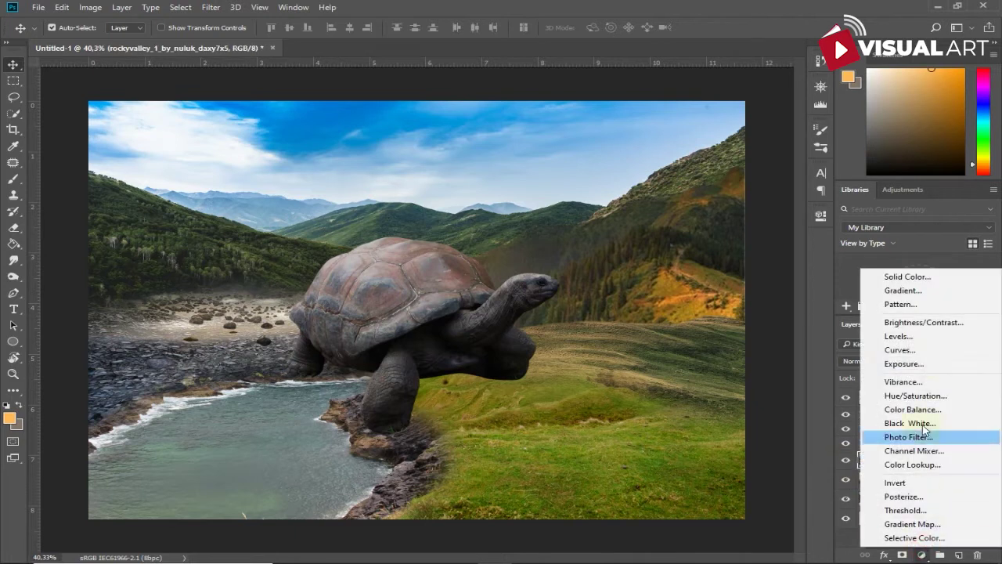
{"action": "left_click", "coordinate": [924, 322]}
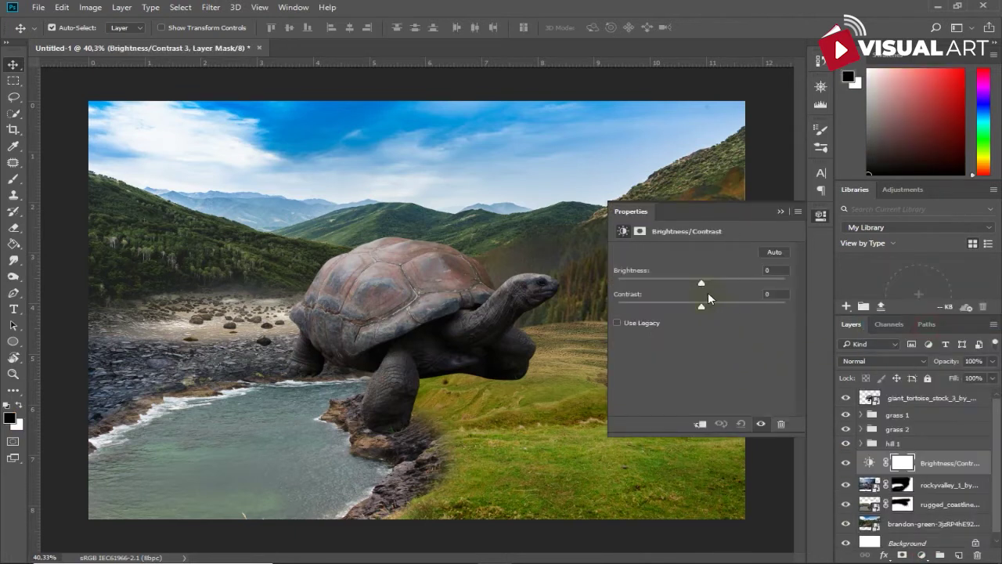
{"action": "left_click_drag", "start_coordinate": [730, 306], "coordinate": [771, 306]}
{"action": "left_click", "coordinate": [700, 424]}
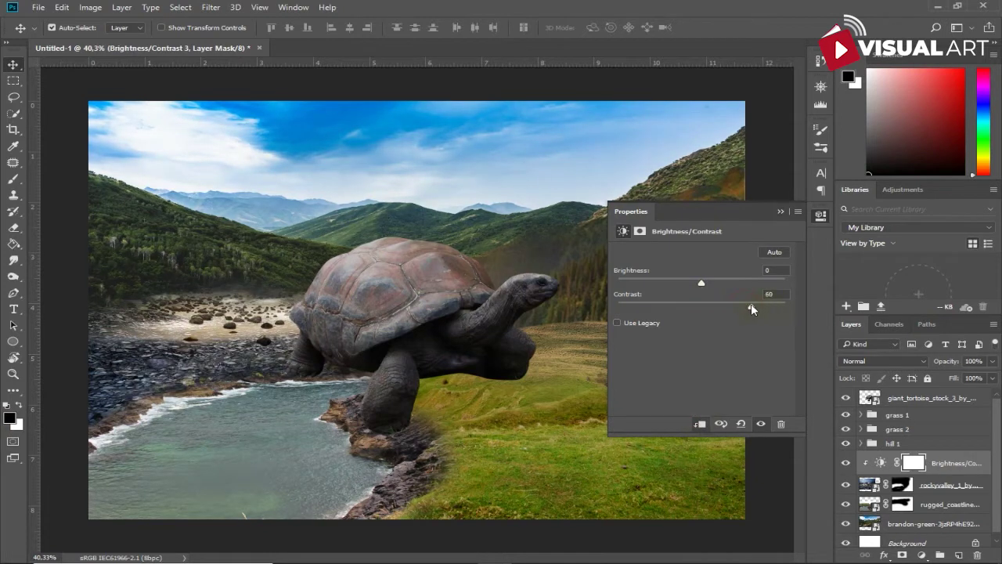
{"action": "left_click_drag", "start_coordinate": [703, 287], "coordinate": [680, 288]}
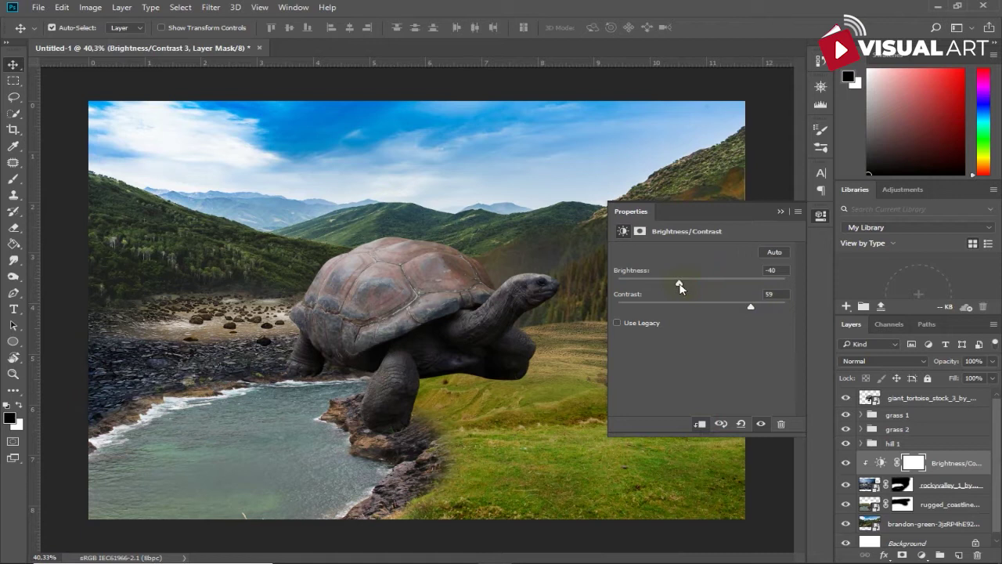
{"action": "left_click_drag", "start_coordinate": [680, 287], "coordinate": [667, 288]}
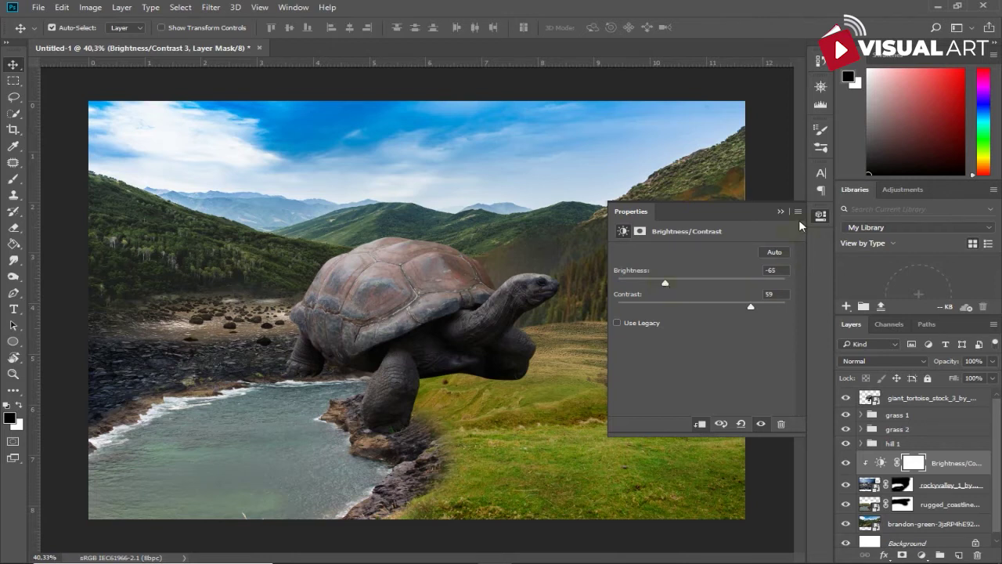
{"action": "left_click", "coordinate": [781, 211]}
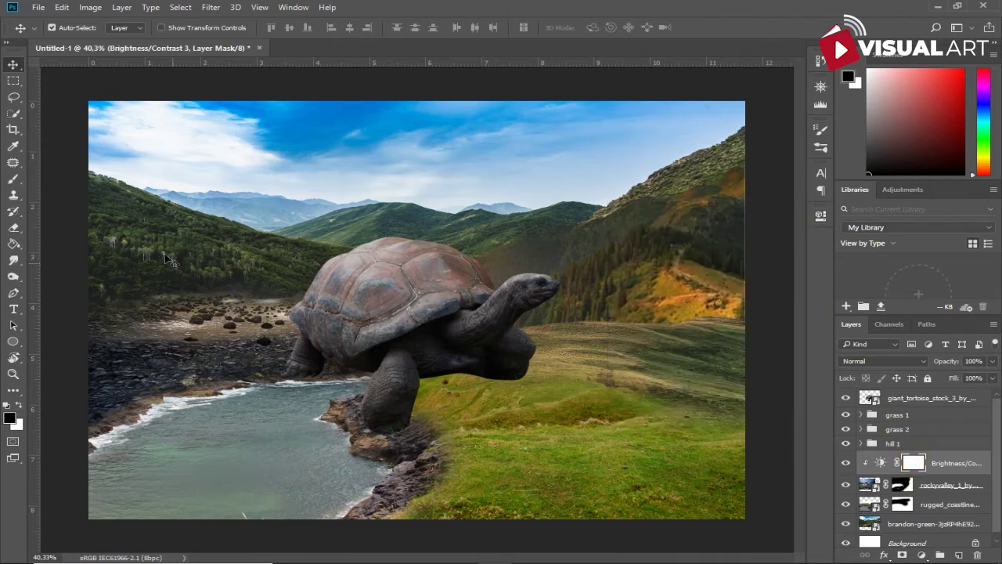
- Paint black on the Brightness/Contrast mask with a soft 400 px brush at about 51% opacity
{"action": "left_click", "coordinate": [13, 178]}
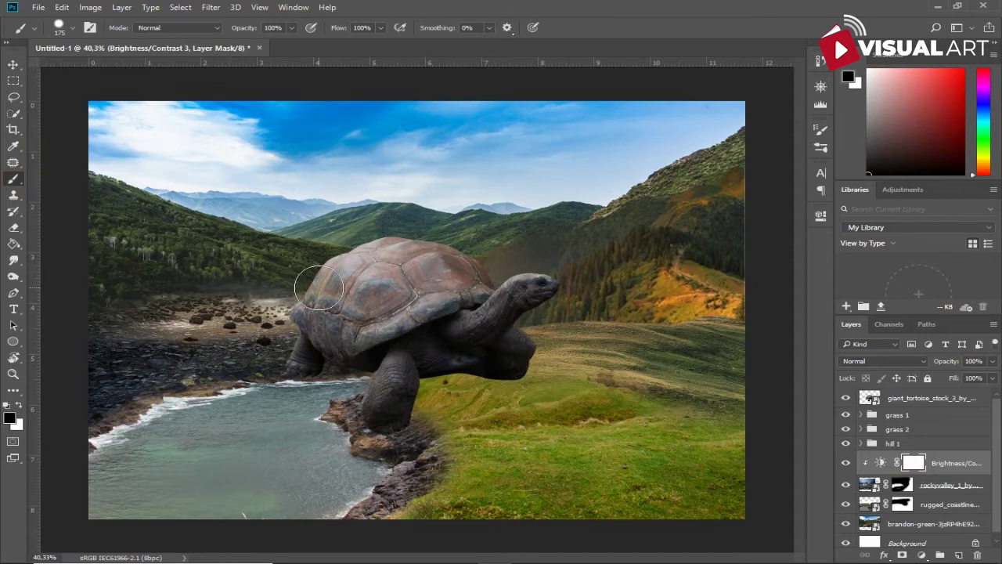
{"action": "key", "text": "ctrl+z"}
{"action": "right_click", "coordinate": [374, 280]}
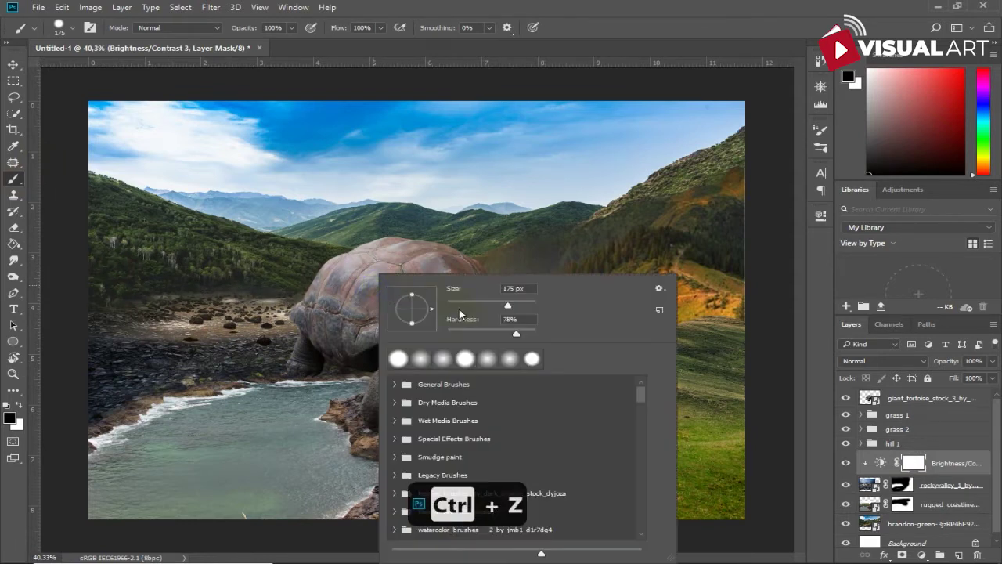
{"action": "left_click", "coordinate": [469, 328]}
{"action": "key", "text": "Return"}
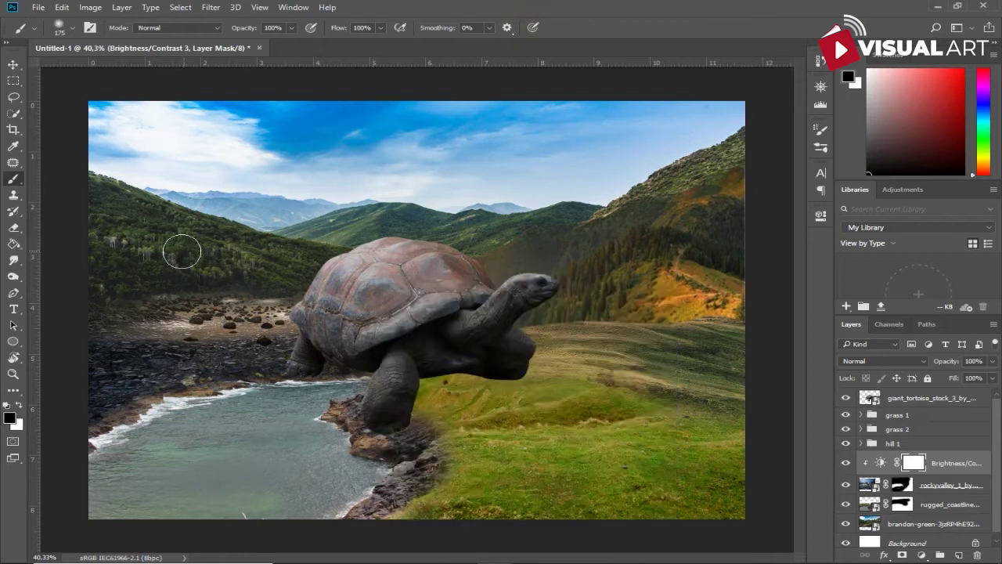
{"action": "key", "text": "bracketright"}
{"action": "key", "text": "bracketright"}
{"action": "key", "text": "bracketright"}
{"action": "key", "text": "bracketright"}
{"action": "mouse_move", "coordinate": [260, 251]}
{"action": "left_mouse_down"}
{"action": "mouse_move", "coordinate": [280, 264]}
{"action": "mouse_move", "coordinate": [269, 272]}
{"action": "mouse_move", "coordinate": [352, 313]}
{"action": "left_mouse_up"}
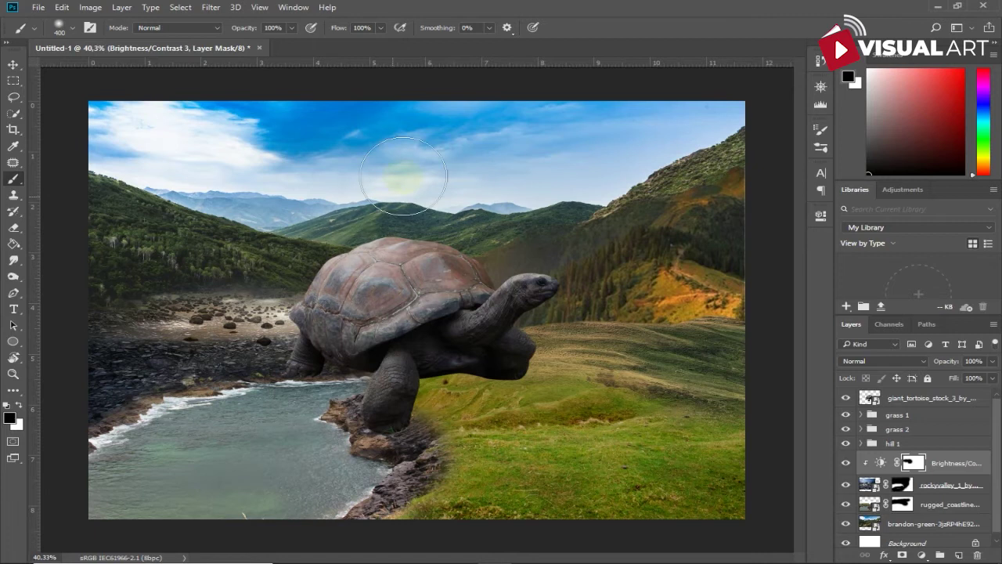
{"action": "right_click", "coordinate": [394, 205]}
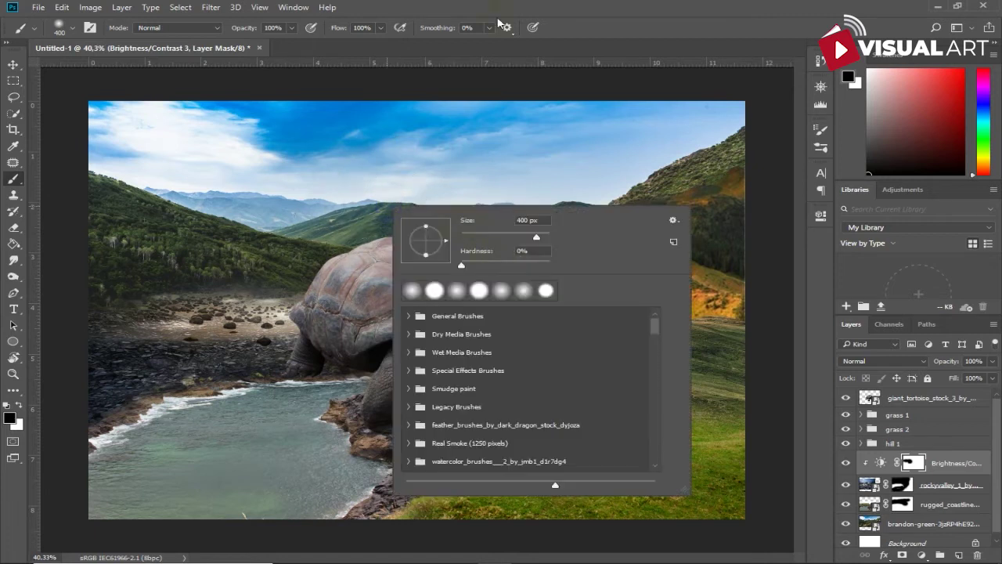
{"action": "key", "text": "Return"}
{"action": "left_click_drag", "start_coordinate": [240, 31], "coordinate": [207, 34]}
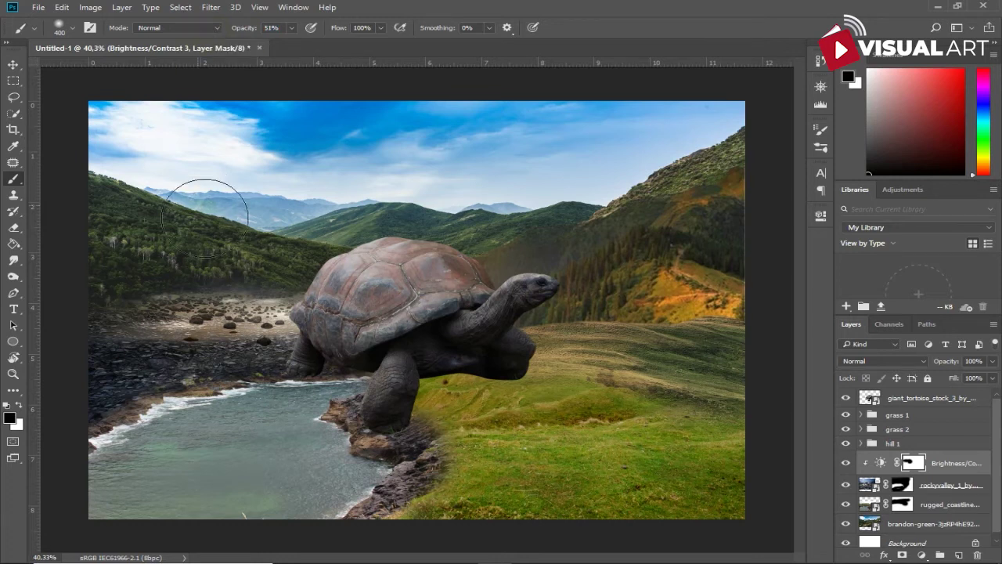
{"action": "mouse_move", "coordinate": [235, 286]}
{"action": "left_mouse_down"}
{"action": "mouse_move", "coordinate": [201, 290]}
{"action": "mouse_move", "coordinate": [205, 302]}
{"action": "mouse_move", "coordinate": [146, 324]}
{"action": "left_mouse_up"}
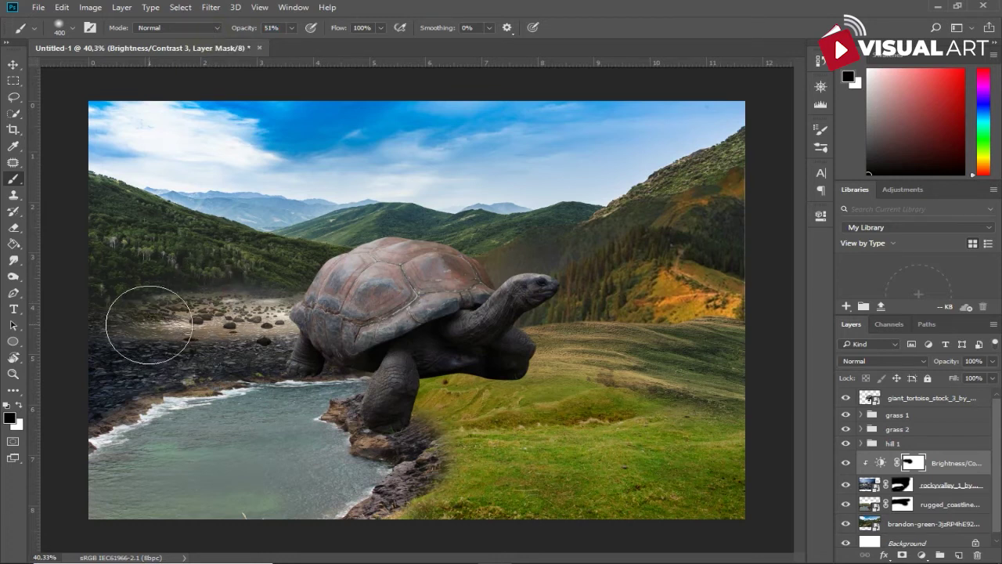
{"action": "key", "text": "ctrl+z"}
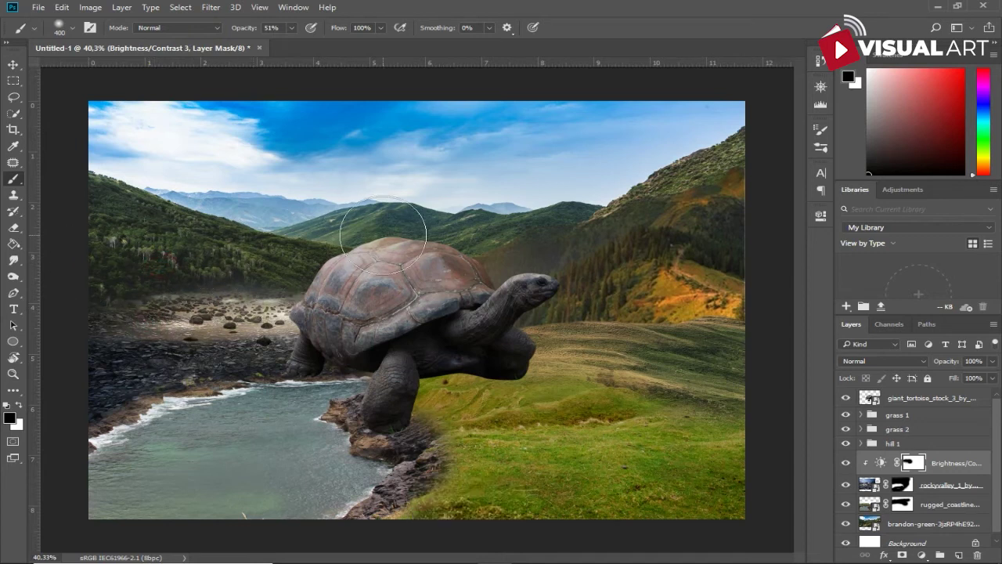
- Group the rocky valley layer and its adjustment into a folder named 'rock'
{"action": "left_click", "coordinate": [931, 487], "text": "shift"}
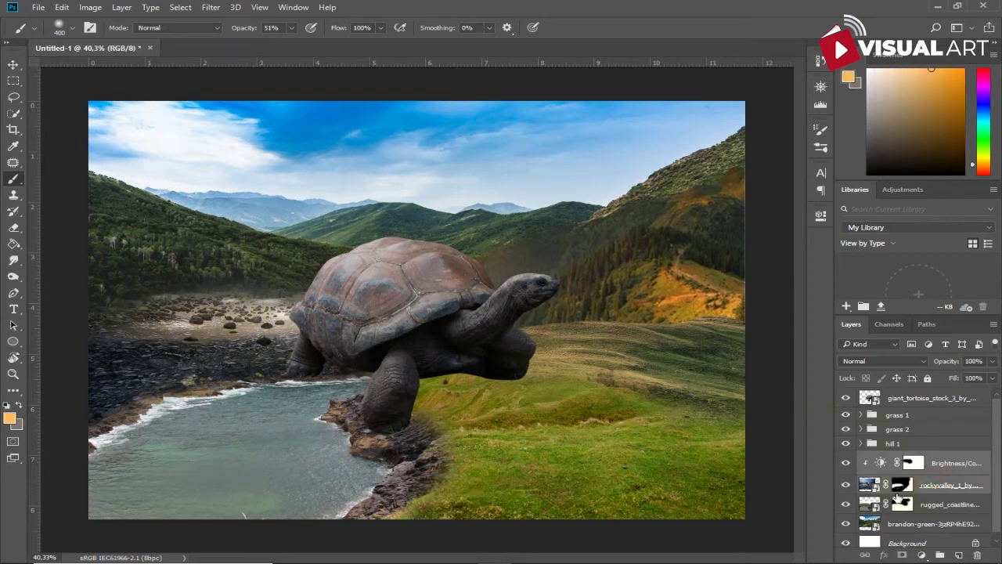
{"action": "key", "text": "ctrl+g"}
{"action": "type", "text": "rock"}
{"action": "key", "text": "Return"}
- Add a Brightness/Contrast adjustment clipped to rugged_coastline with brightness -20 and contrast 79
{"action": "left_click", "coordinate": [945, 485]}
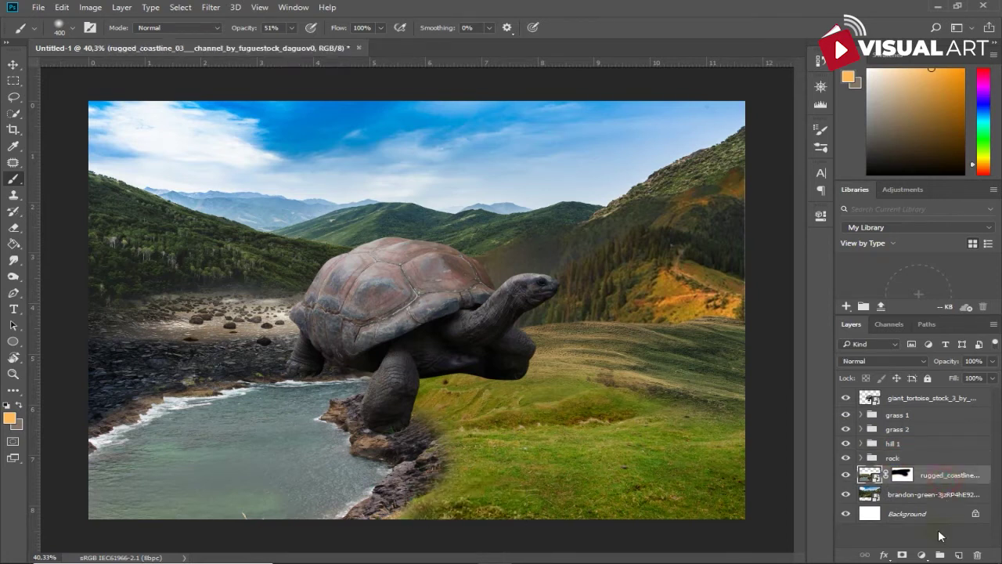
{"action": "left_click", "coordinate": [921, 554]}
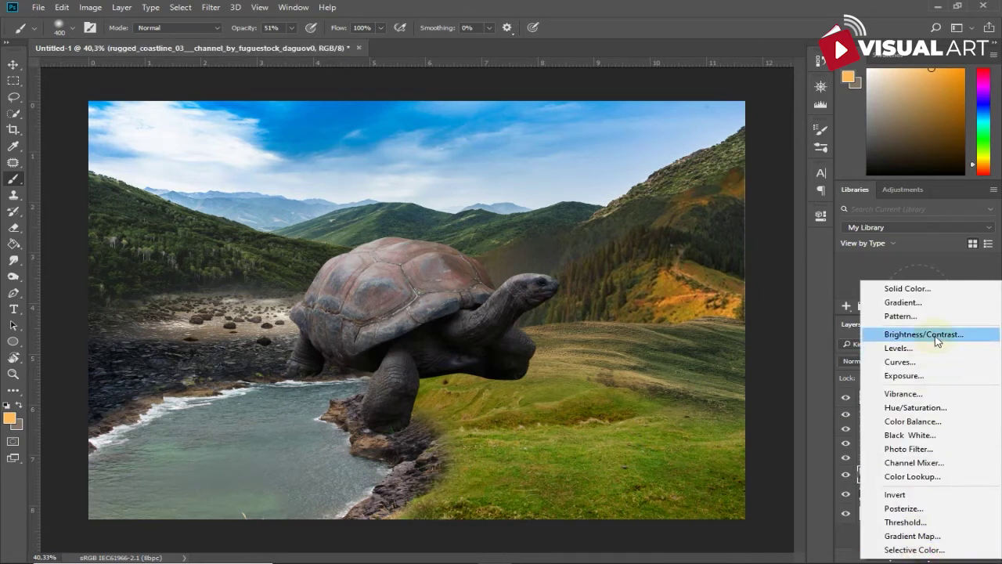
{"action": "left_click", "coordinate": [938, 338]}
{"action": "left_click", "coordinate": [703, 425]}
{"action": "mouse_move", "coordinate": [702, 306]}
{"action": "left_mouse_down"}
{"action": "mouse_move", "coordinate": [740, 306]}
{"action": "mouse_move", "coordinate": [690, 282]}
{"action": "left_mouse_up"}
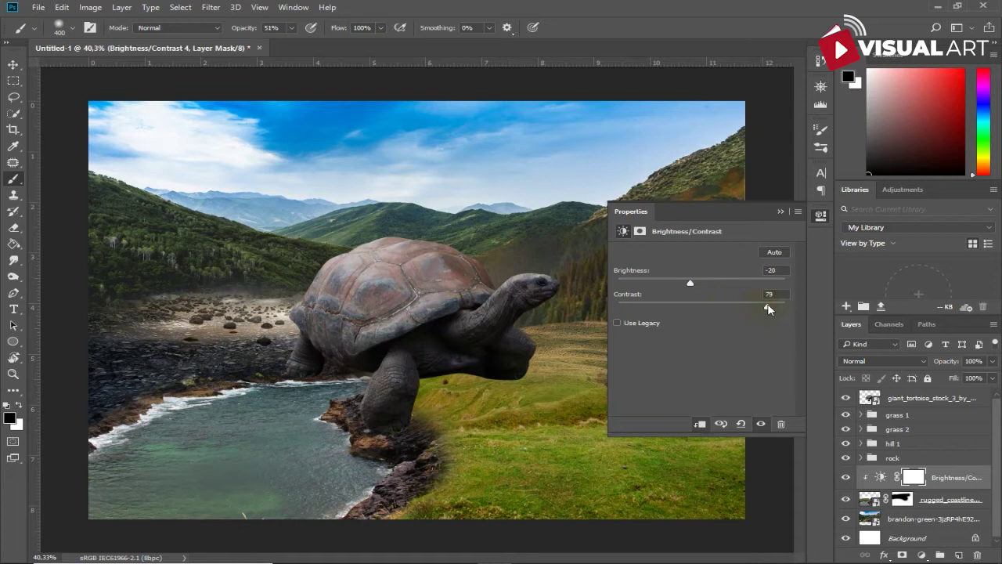
{"action": "left_click", "coordinate": [781, 211]}
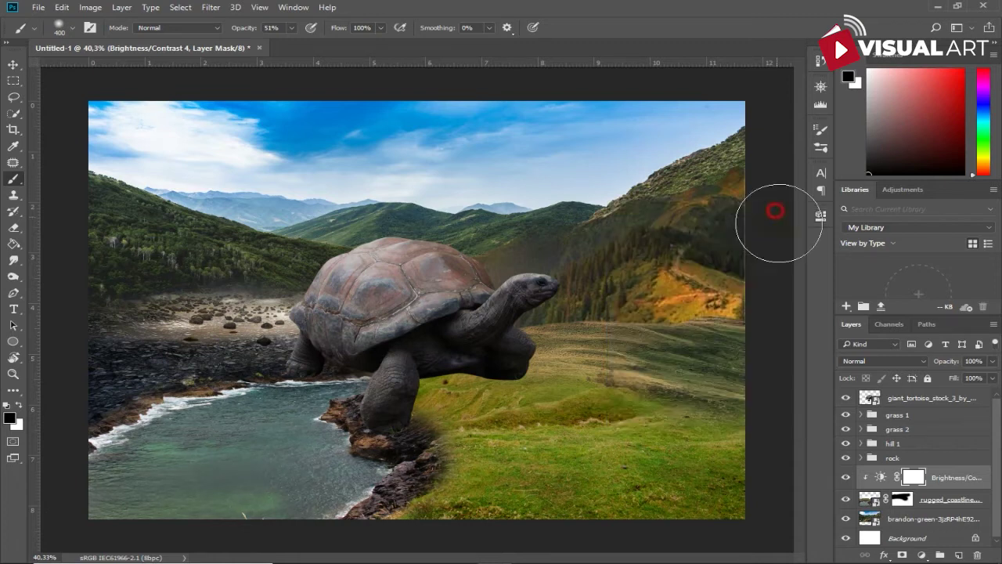
- Group the rugged coastline and its adjustment into a folder named 'river'
{"action": "left_click", "coordinate": [926, 504], "text": "shift"}
{"action": "key", "text": "ctrl+g"}
{"action": "double_click", "coordinate": [896, 471]}
{"action": "type", "text": "river"}
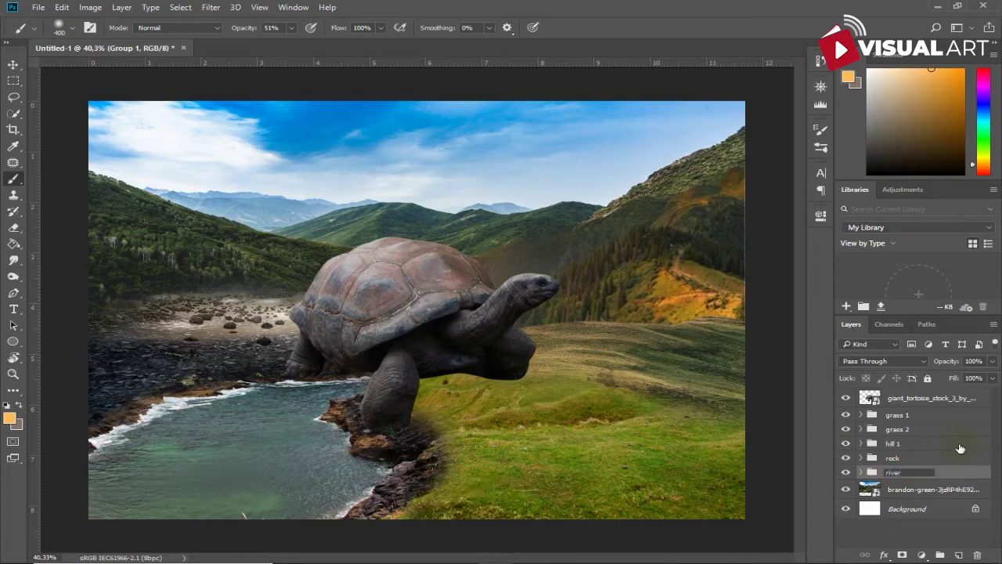
{"action": "key", "text": "Return"}
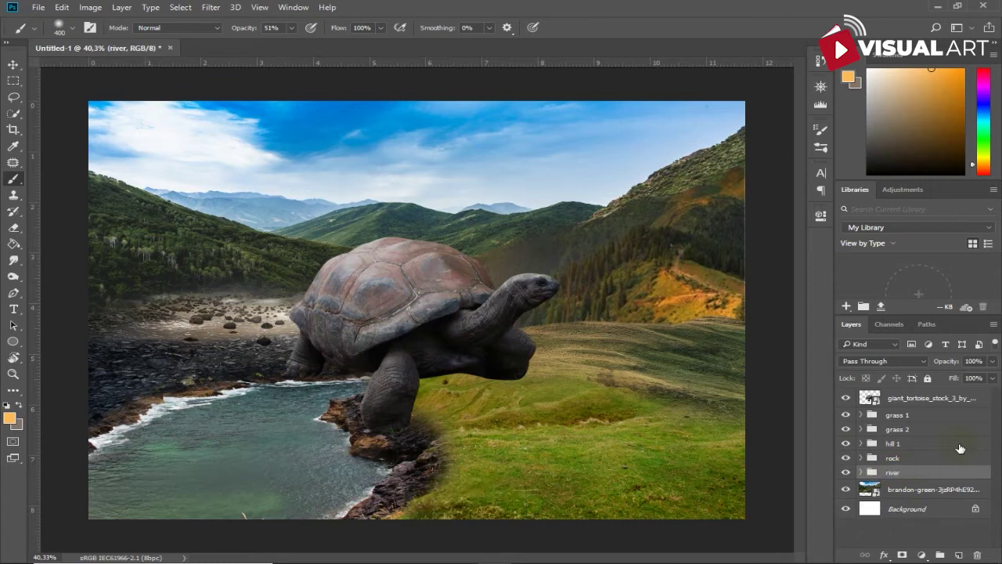
- Add a Color Balance clipped to the landscape image with Cyan-Red +7 and Yellow-Blue -35
{"action": "key", "text": "v"}
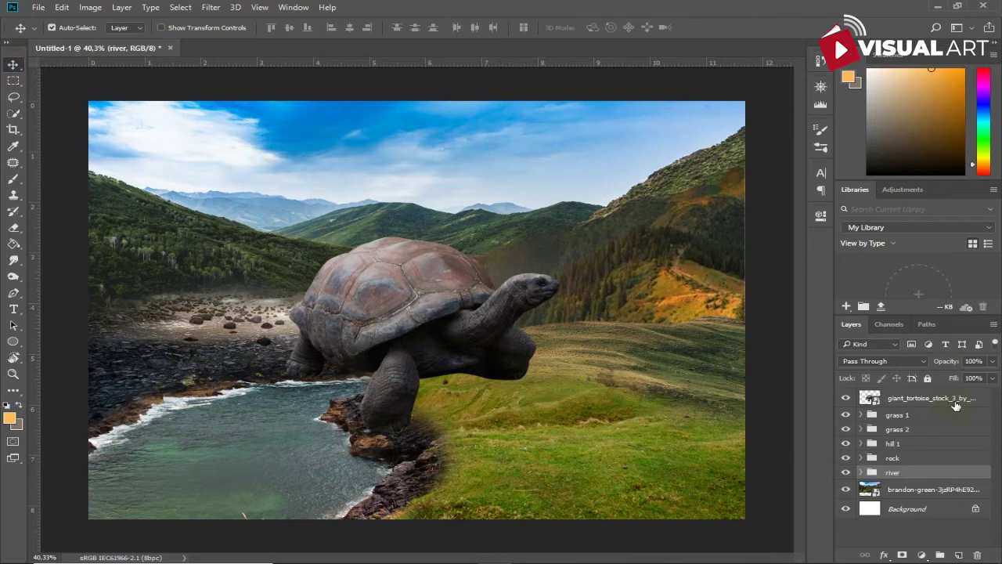
{"action": "left_click", "coordinate": [944, 490]}
{"action": "left_click", "coordinate": [922, 554]}
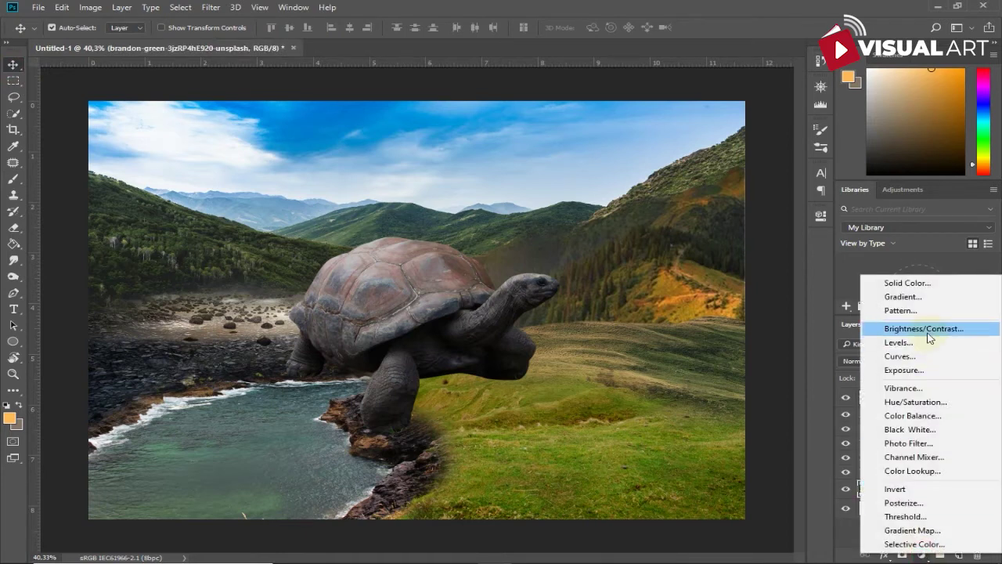
{"action": "left_click", "coordinate": [931, 416]}
{"action": "left_click", "coordinate": [921, 554]}
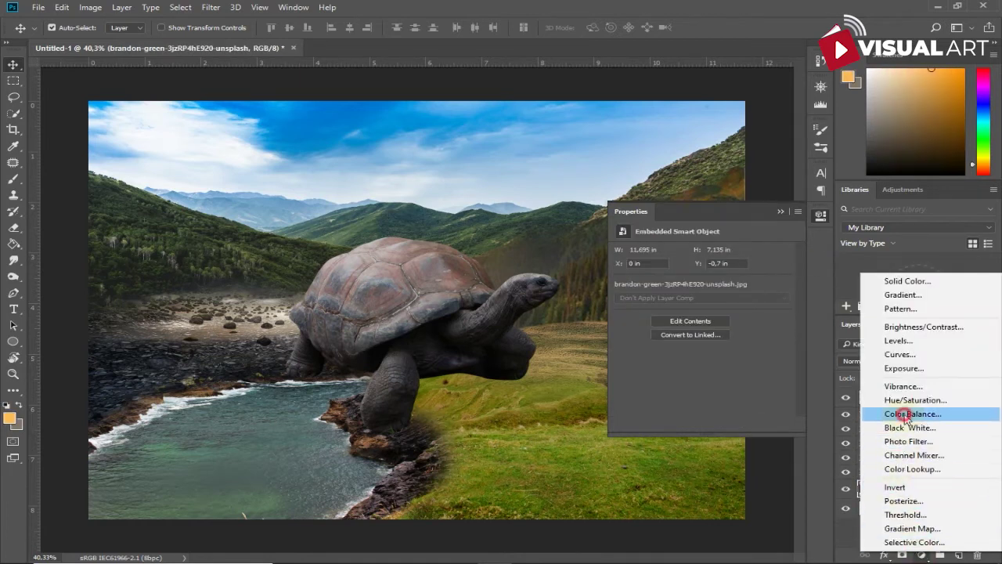
{"action": "left_click", "coordinate": [906, 416]}
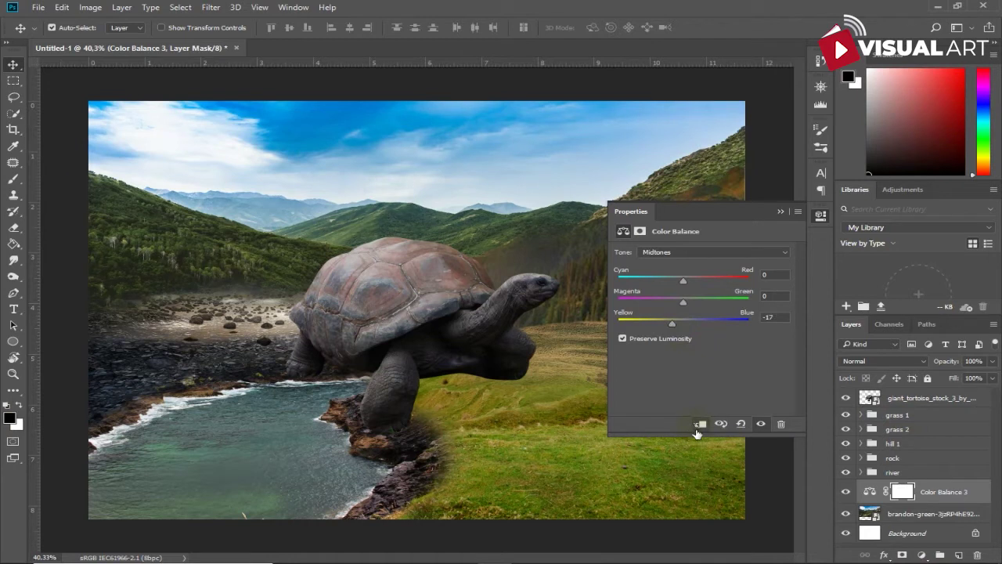
{"action": "left_click", "coordinate": [697, 425]}
{"action": "left_click_drag", "start_coordinate": [672, 323], "coordinate": [667, 323]}
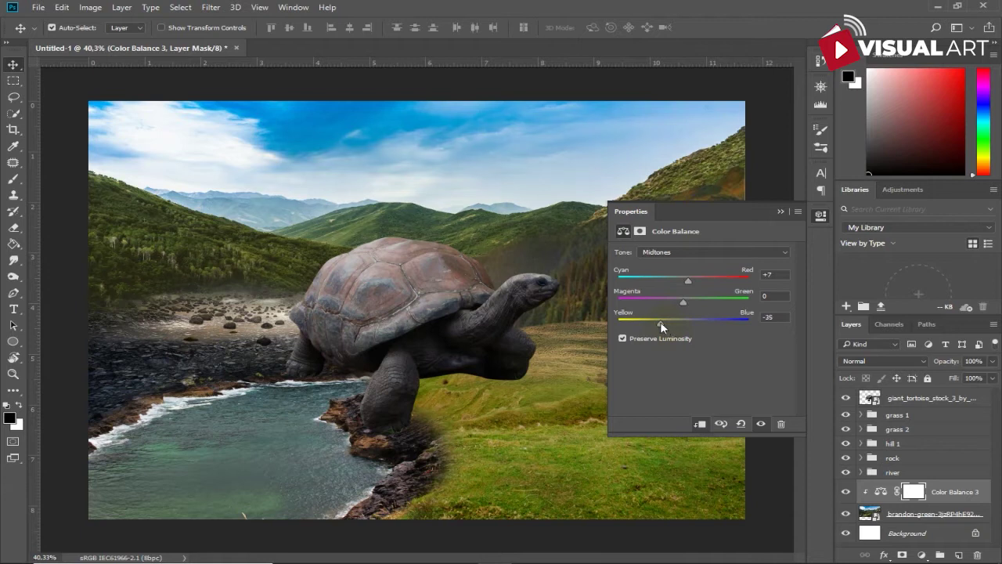
- Add a Hue/Saturation adjustment targeting the sky's cyans, with saturation -48 and hue about +8
{"action": "left_click", "coordinate": [921, 554]}
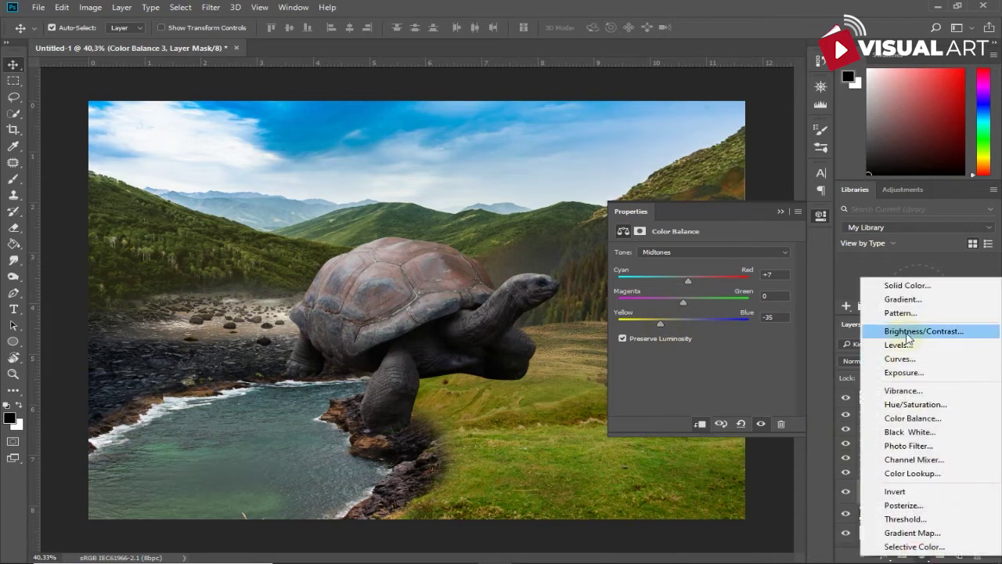
{"action": "left_click", "coordinate": [908, 402]}
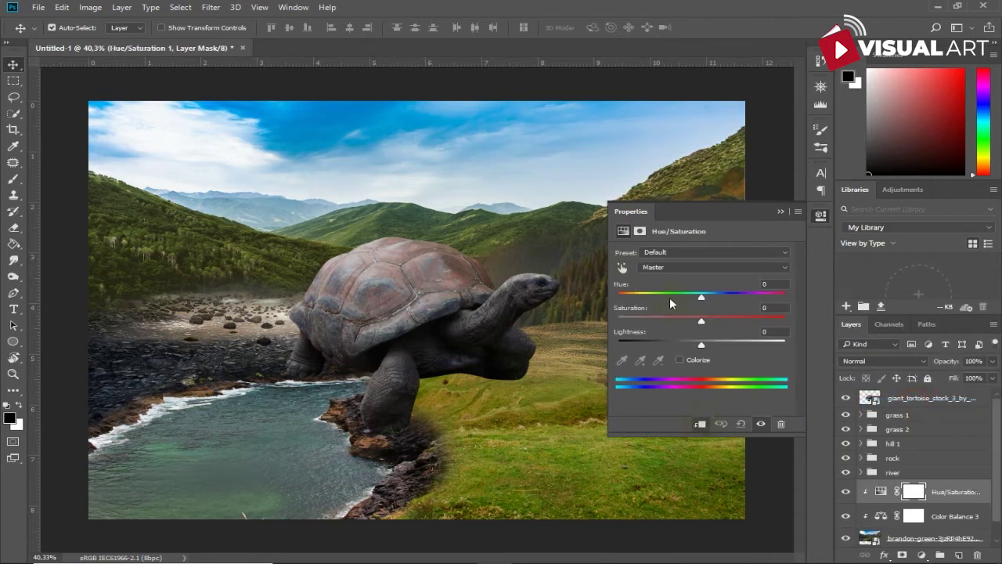
{"action": "left_click", "coordinate": [621, 267]}
{"action": "left_click", "coordinate": [423, 121]}
{"action": "mouse_move", "coordinate": [701, 298]}
{"action": "left_mouse_down"}
{"action": "mouse_move", "coordinate": [671, 320]}
{"action": "mouse_move", "coordinate": [708, 296]}
{"action": "left_mouse_up"}
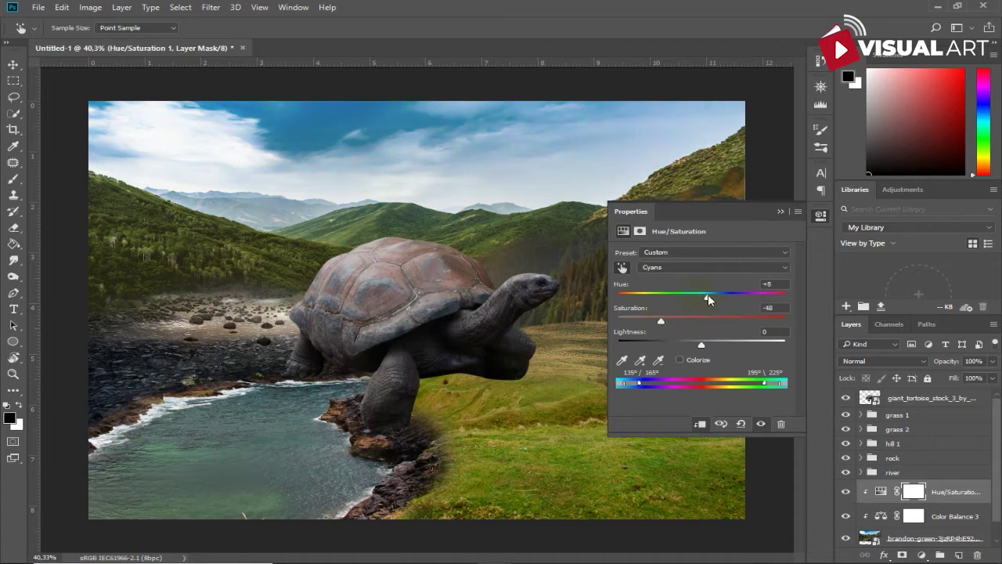
{"action": "left_click", "coordinate": [780, 212]}
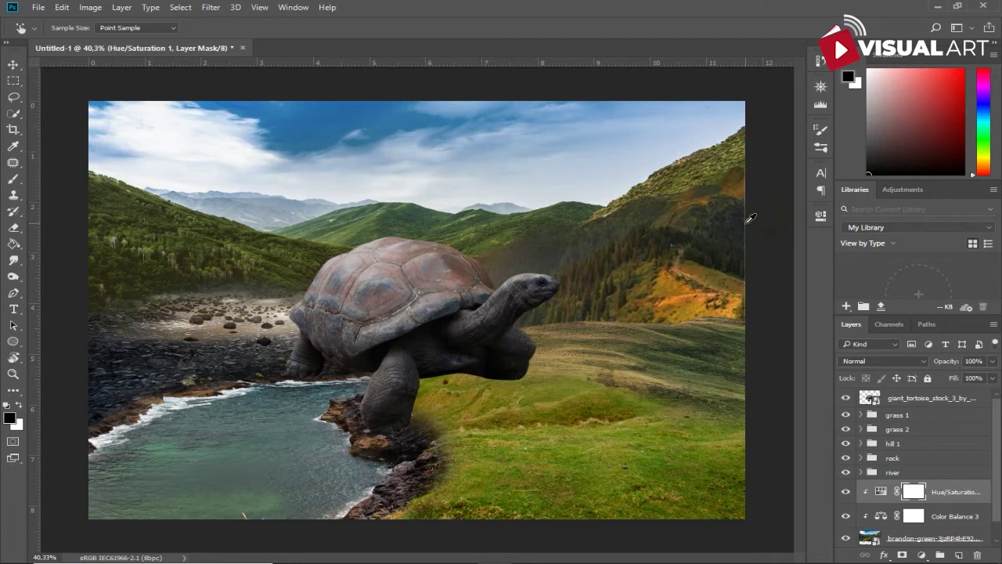
{"action": "scroll", "coordinate": [919, 509], "scroll_direction": "down", "scroll_amount": 1}
- Transform the landscape image to sit slightly lower and scale it up a little
{"action": "left_click", "coordinate": [922, 518]}
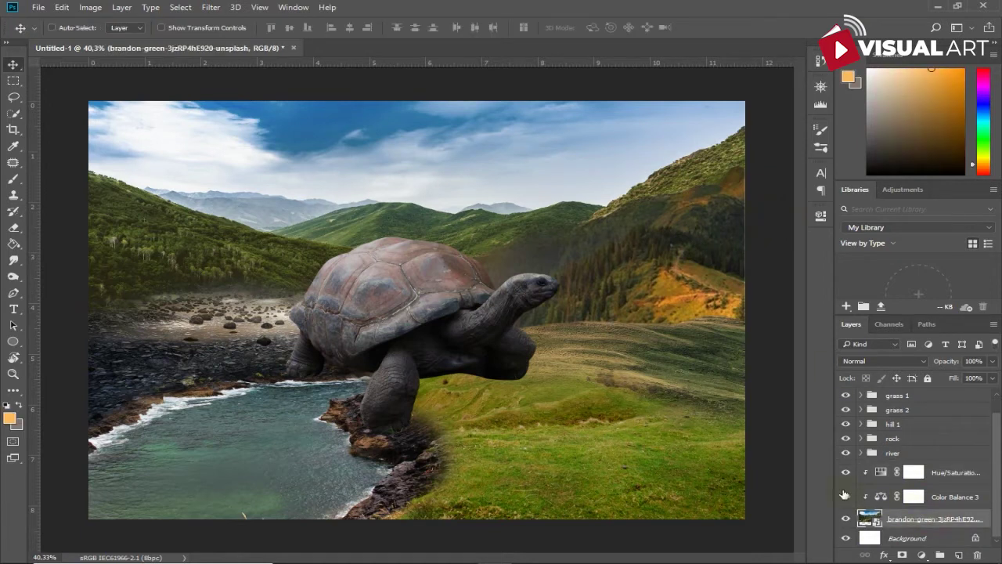
{"action": "key", "text": "ctrl+t"}
{"action": "left_click_drag", "start_coordinate": [424, 159], "coordinate": [425, 168]}
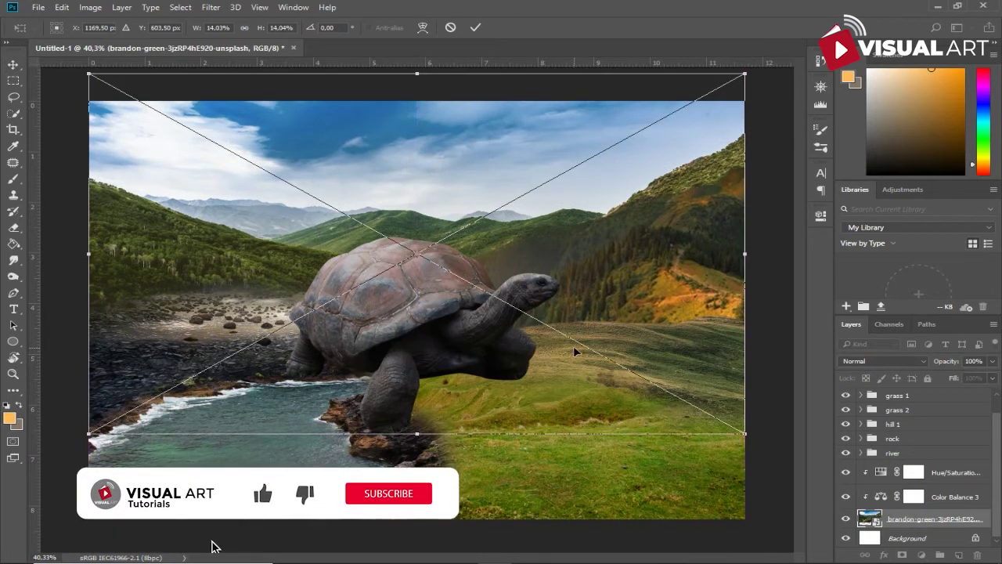
{"action": "left_click_drag", "start_coordinate": [744, 433], "coordinate": [748, 443]}
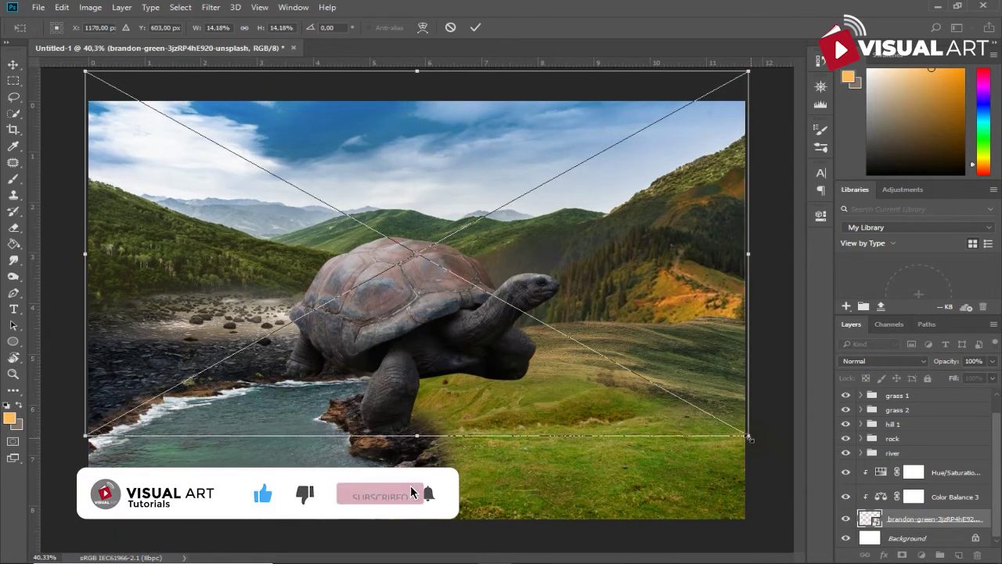
{"action": "key", "text": "Return"}
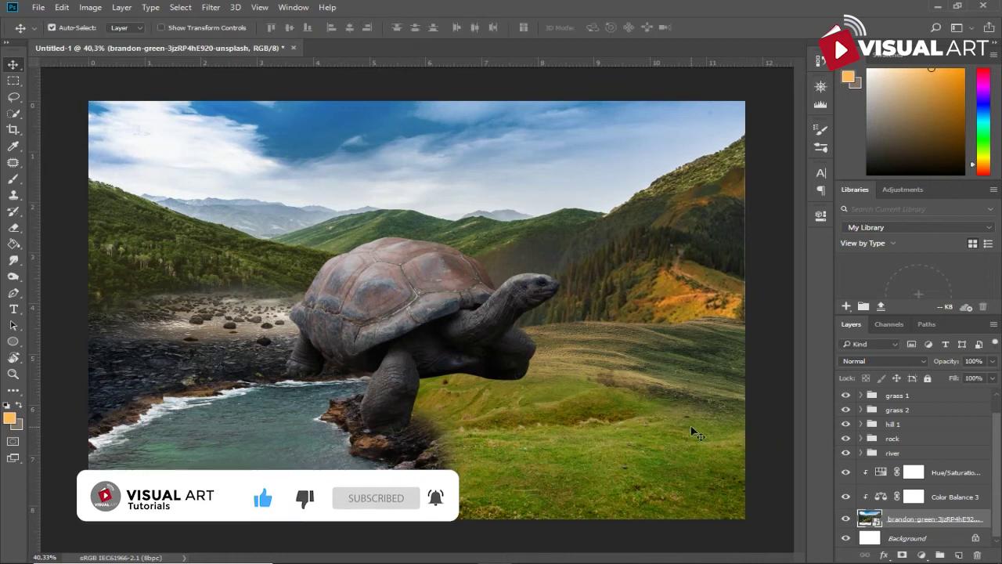
- Group the landscape image with its Color Balance and Hue/Saturation adjustments into a folder named 'sky'
{"action": "left_click", "coordinate": [946, 473]}
{"action": "key", "text": "ctrl+g"}
{"action": "double_click", "coordinate": [900, 487]}
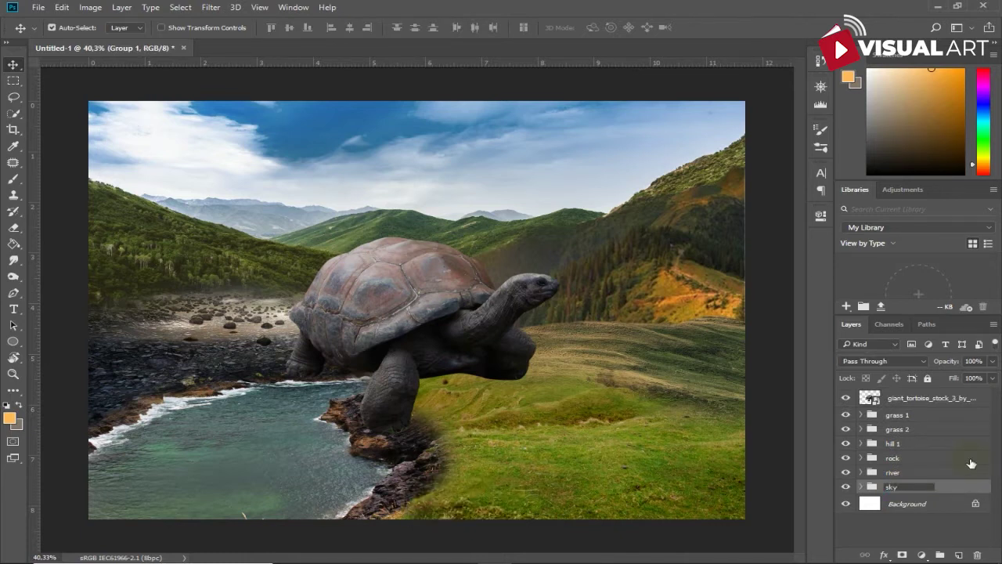
{"action": "key", "text": "Return"}
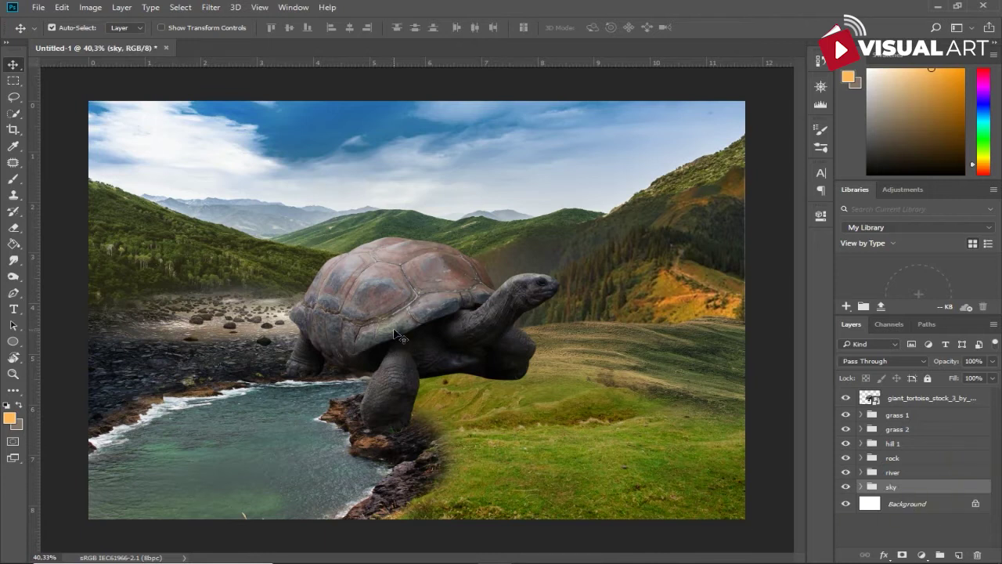
{"action": "left_click", "coordinate": [397, 335]}
- Add a Brightness/Contrast adjustment clipped to the tortoise and raise its contrast to 39
{"action": "left_click", "coordinate": [920, 555]}
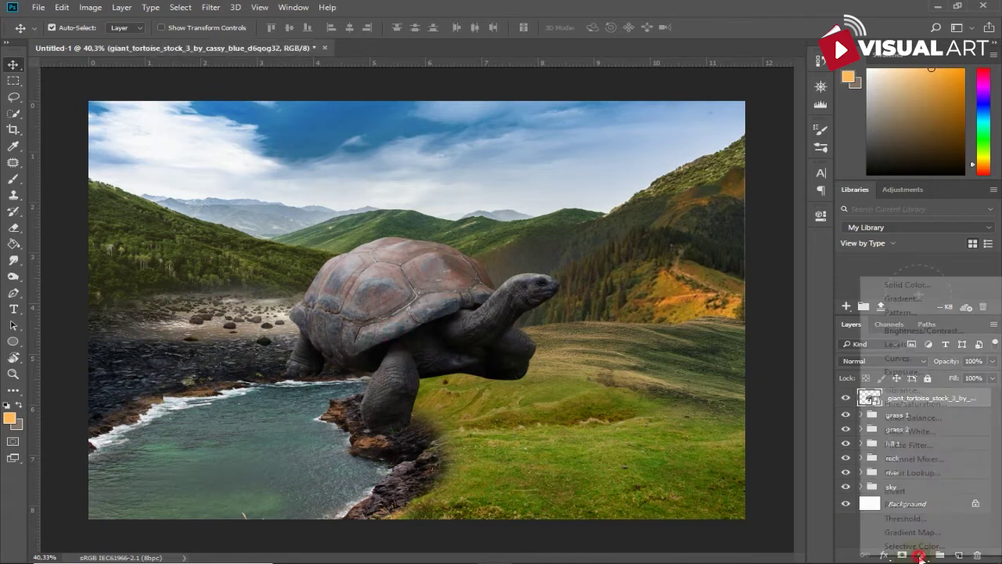
{"action": "left_click", "coordinate": [945, 336]}
{"action": "left_click", "coordinate": [702, 424]}
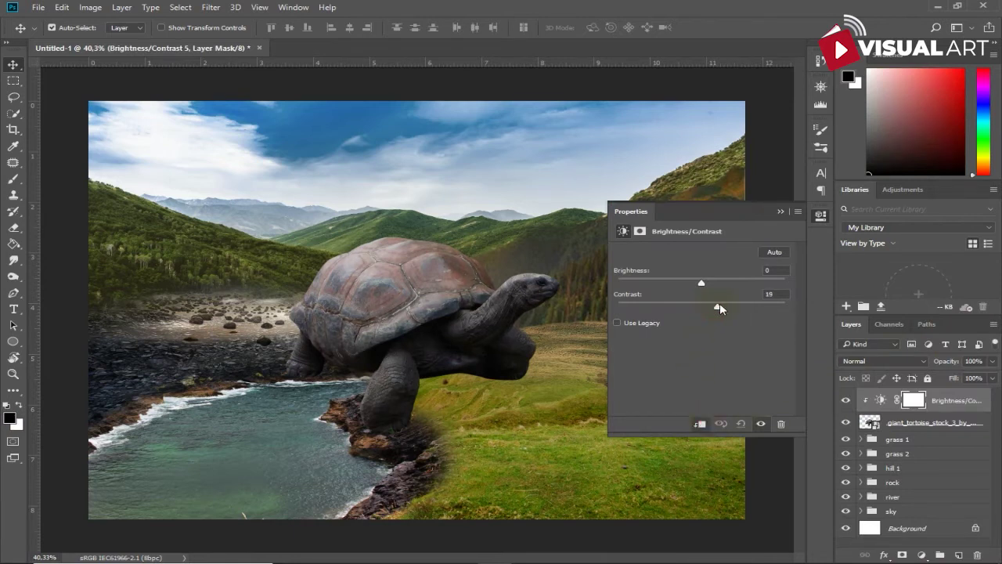
{"action": "mouse_move", "coordinate": [719, 307]}
{"action": "left_mouse_down"}
{"action": "mouse_move", "coordinate": [728, 308]}
{"action": "mouse_move", "coordinate": [708, 287]}
{"action": "left_mouse_up"}
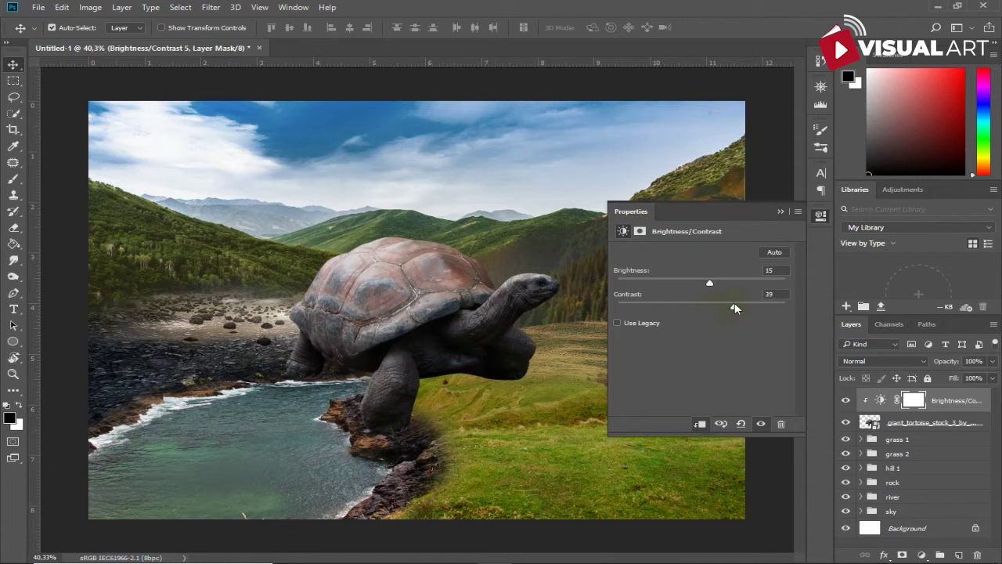
- Add a clipped Color Balance to the tortoise, warming midtones to +5 red, -29 yellow
{"action": "left_click", "coordinate": [922, 555]}
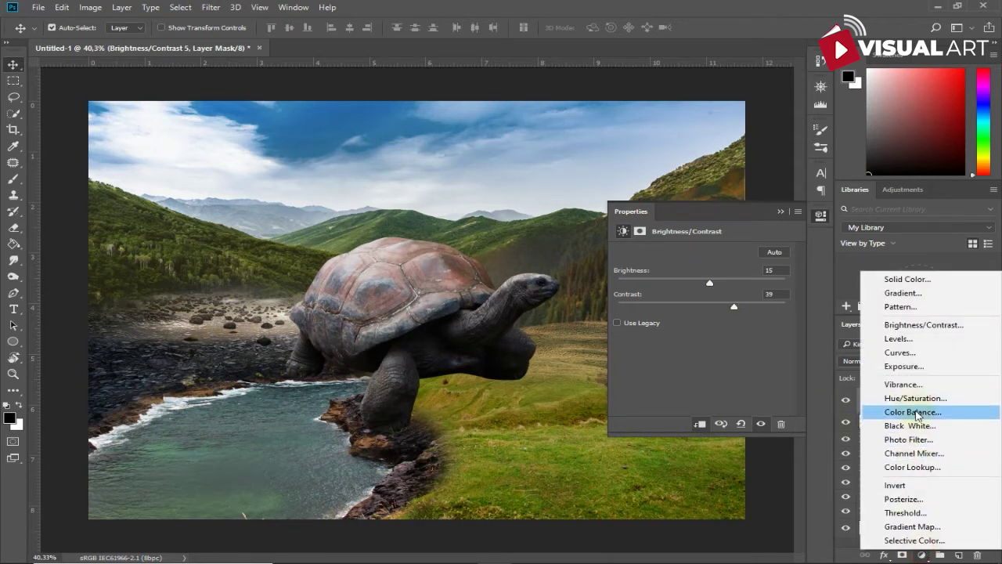
{"action": "left_click", "coordinate": [918, 412]}
{"action": "left_click", "coordinate": [694, 422]}
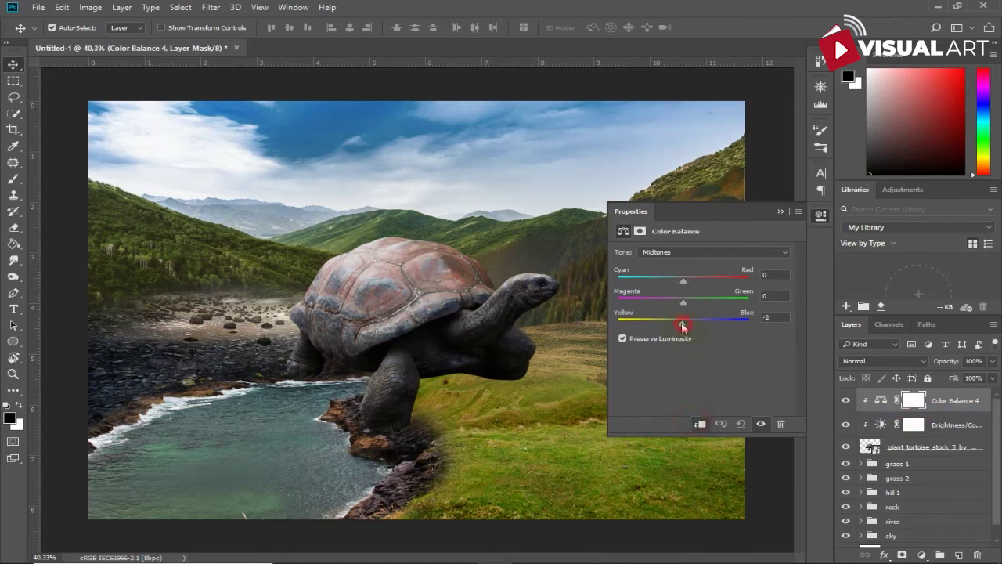
{"action": "left_click_drag", "start_coordinate": [683, 280], "coordinate": [686, 285]}
{"action": "left_click", "coordinate": [779, 211]}
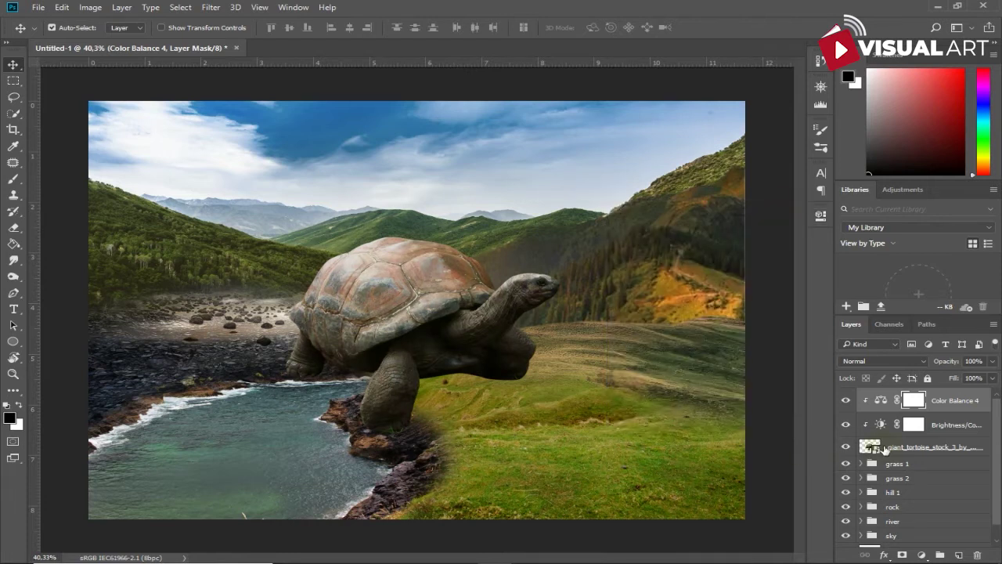
{"action": "left_click", "coordinate": [884, 449]}
- Rasterize the tortoise layer
{"action": "right_click", "coordinate": [901, 448]}
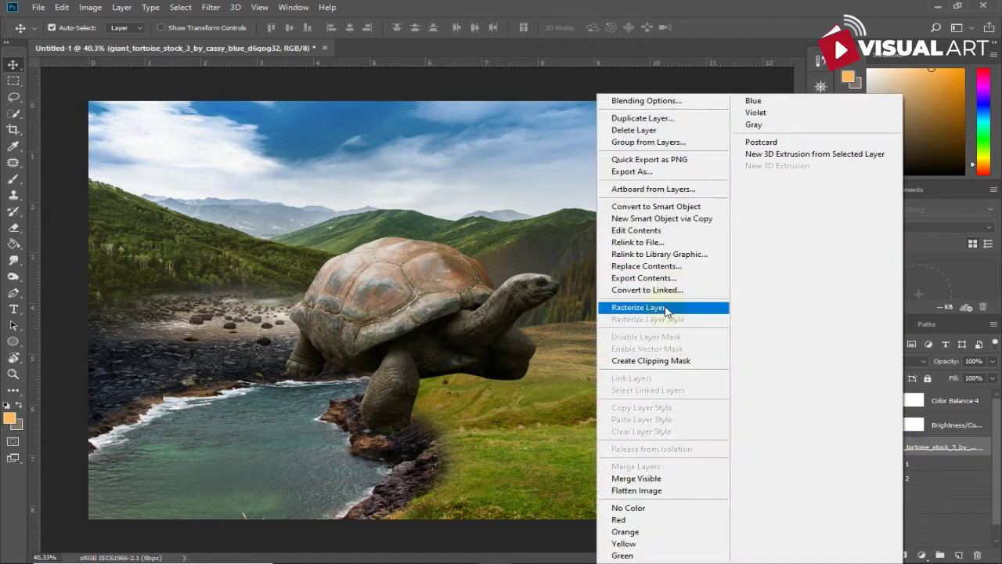
{"action": "left_click", "coordinate": [666, 308]}
{"action": "scroll", "coordinate": [426, 450], "scroll_direction": "up", "scroll_amount": 5}
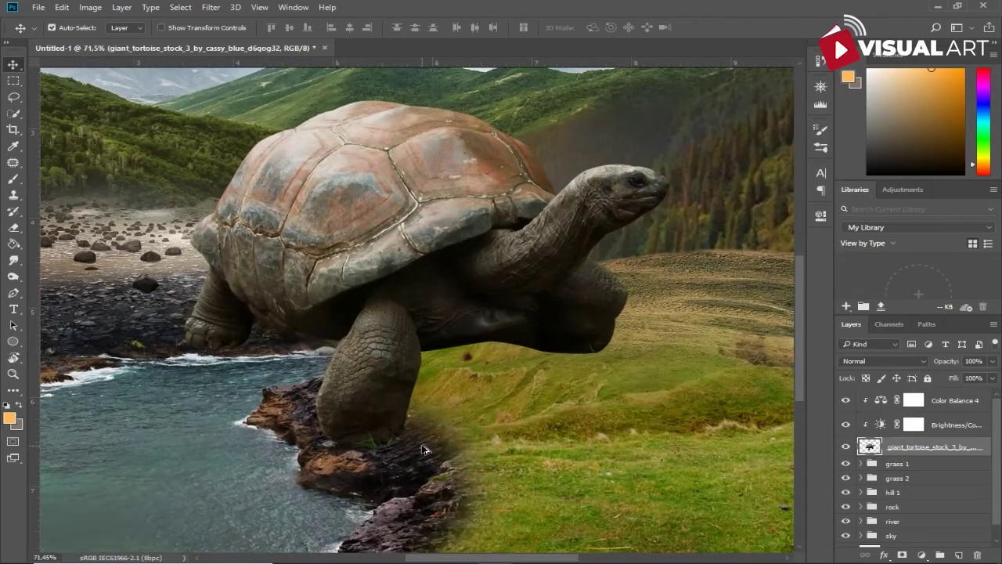
- Clone-stamp rock texture over the tortoise's foot, then add a layer mask to the tortoise
{"action": "left_click", "coordinate": [13, 195]}
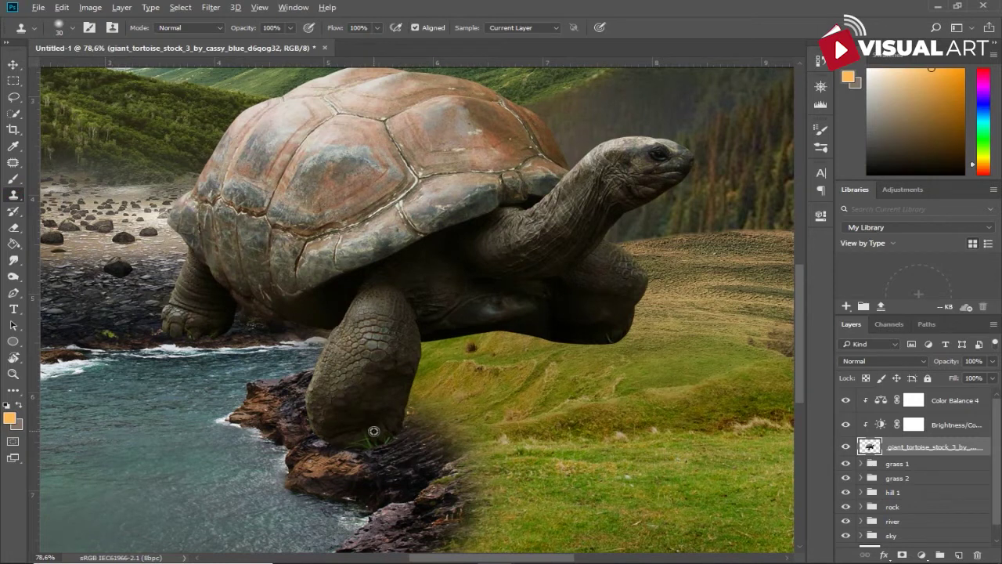
{"action": "left_click", "coordinate": [370, 442], "text": "alt"}
{"action": "left_click_drag", "start_coordinate": [367, 433], "coordinate": [358, 440]}
{"action": "scroll", "coordinate": [471, 428], "scroll_direction": "down", "scroll_amount": 2}
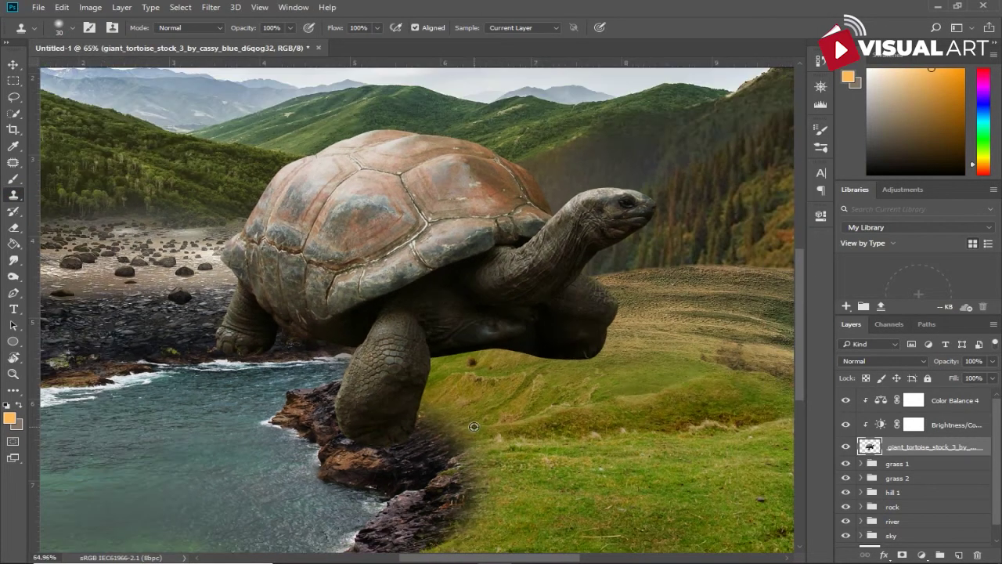
{"action": "left_click", "coordinate": [902, 555]}
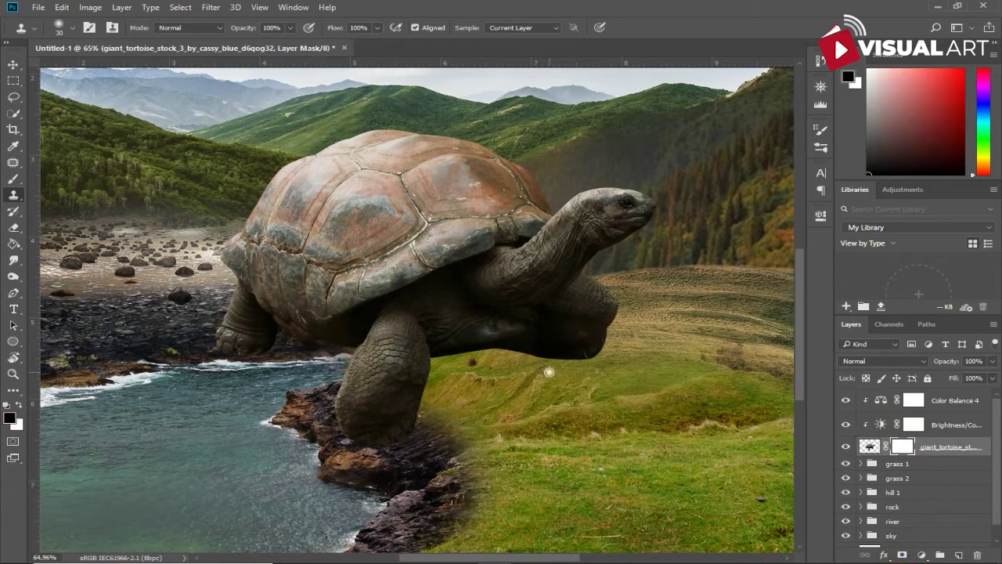
- Set a soft Brush to 100% opacity and mask the tortoise's edges over the grass, sizing it to 90
{"action": "left_click", "coordinate": [13, 178]}
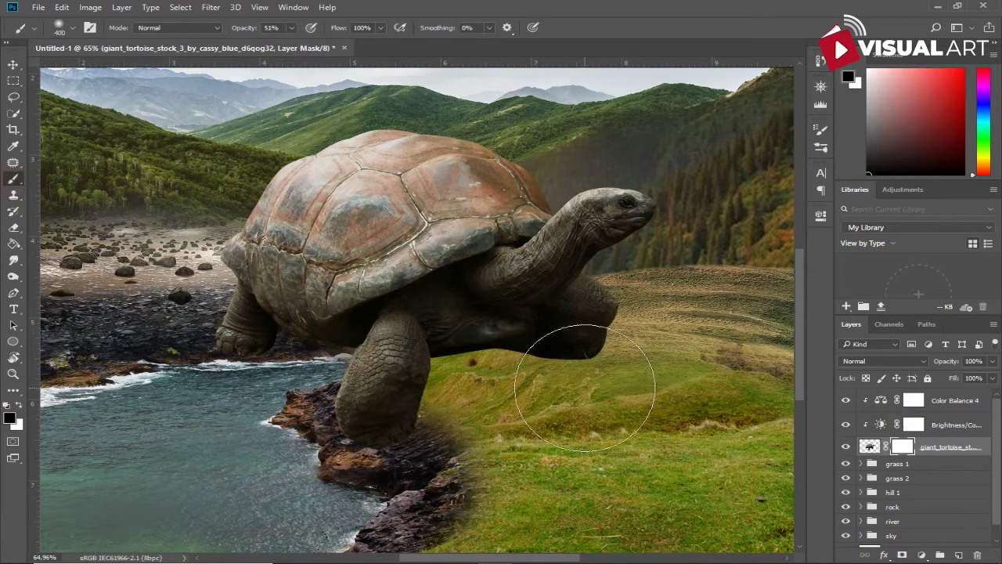
{"action": "right_click", "coordinate": [603, 381]}
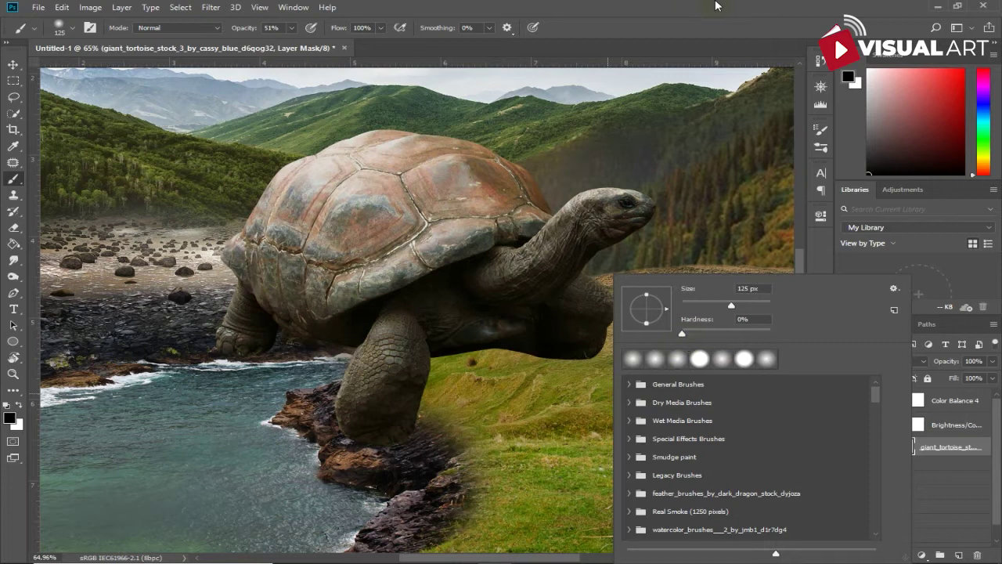
{"action": "key", "text": "Escape"}
{"action": "key", "text": "0"}
{"action": "mouse_move", "coordinate": [558, 379]}
{"action": "left_mouse_down"}
{"action": "mouse_move", "coordinate": [594, 368]}
{"action": "mouse_move", "coordinate": [548, 353]}
{"action": "left_mouse_up"}
{"action": "key", "text": "bracketleft"}
{"action": "key", "text": "bracketleft"}
- Mask out the hard shadow below the belly and the belly edge near the front leg, then swap to white
{"action": "scroll", "coordinate": [541, 380], "scroll_direction": "up", "scroll_amount": 1}
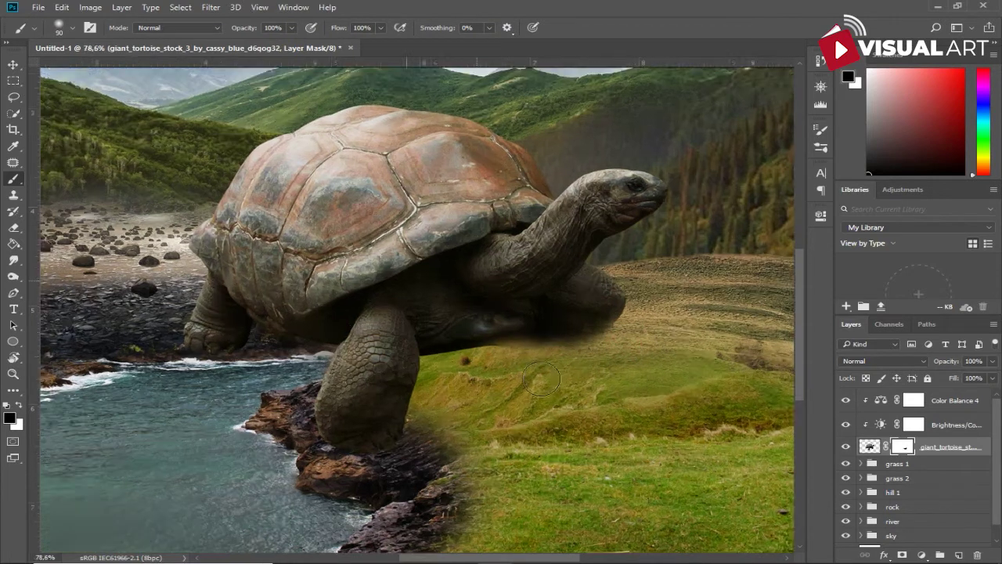
{"action": "scroll", "coordinate": [540, 380], "scroll_direction": "up", "scroll_amount": 1}
{"action": "left_click_drag", "start_coordinate": [423, 364], "coordinate": [572, 356]}
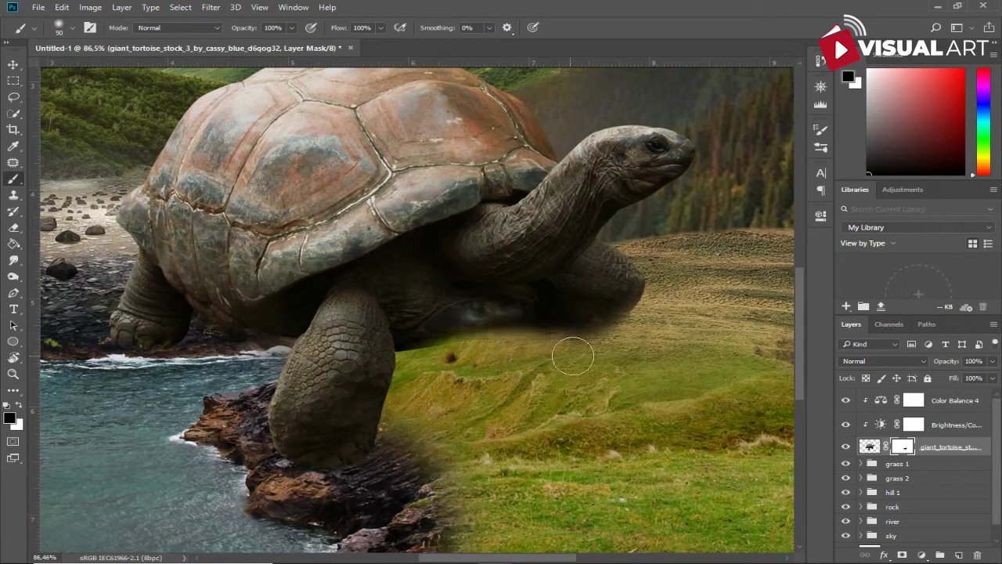
{"action": "mouse_move", "coordinate": [410, 358]}
{"action": "left_mouse_down"}
{"action": "mouse_move", "coordinate": [398, 360]}
{"action": "mouse_move", "coordinate": [415, 400]}
{"action": "left_mouse_up"}
{"action": "key", "text": "x"}
{"action": "scroll", "coordinate": [538, 392], "scroll_direction": "down", "scroll_amount": 2}
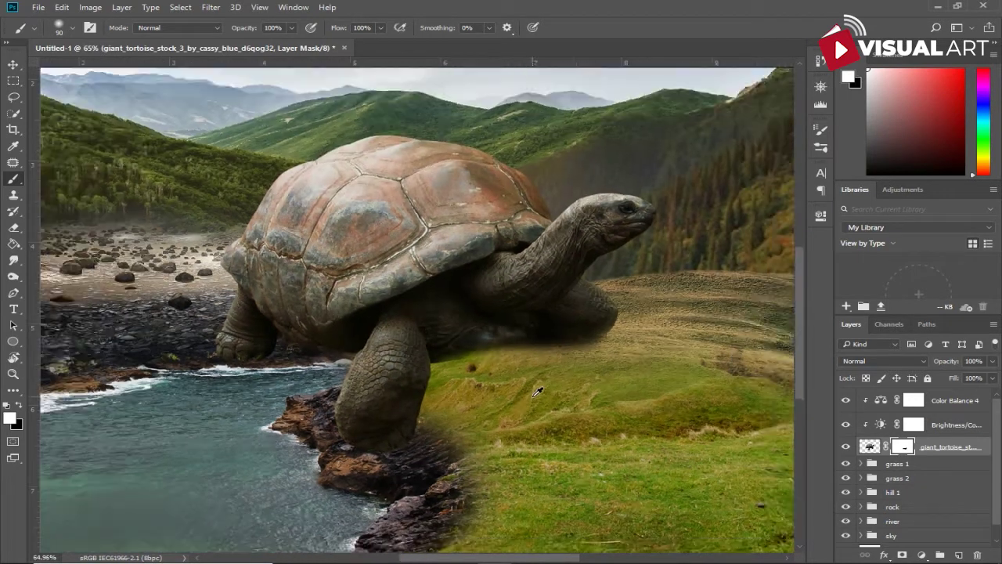
{"action": "scroll", "coordinate": [538, 392], "scroll_direction": "down", "scroll_amount": 1}
{"action": "left_click", "coordinate": [928, 466]}
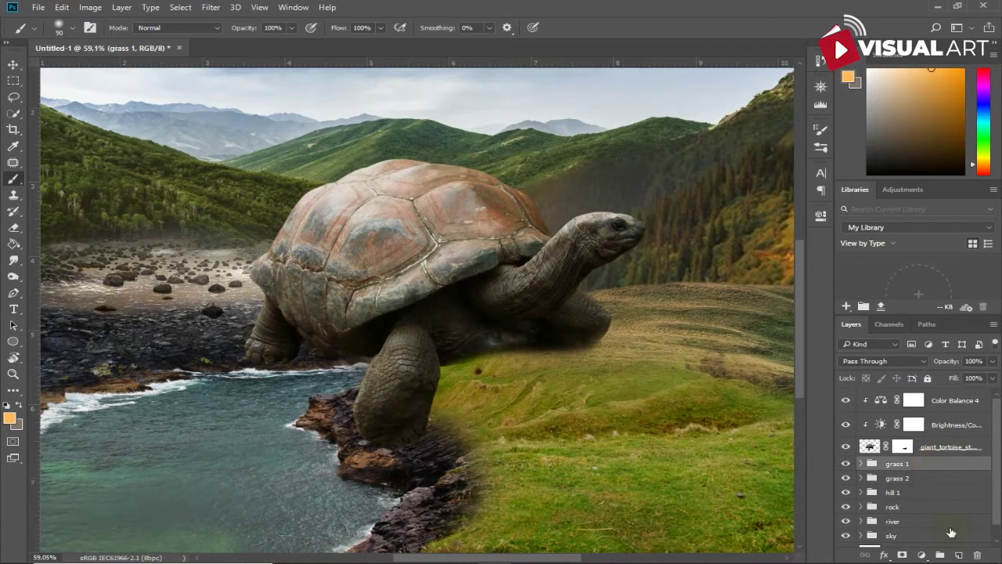
- Group the tortoise and its two adjustment layers into a group named 'turtle'
{"action": "left_click", "coordinate": [943, 448]}
{"action": "left_click", "coordinate": [954, 401], "text": "shift"}
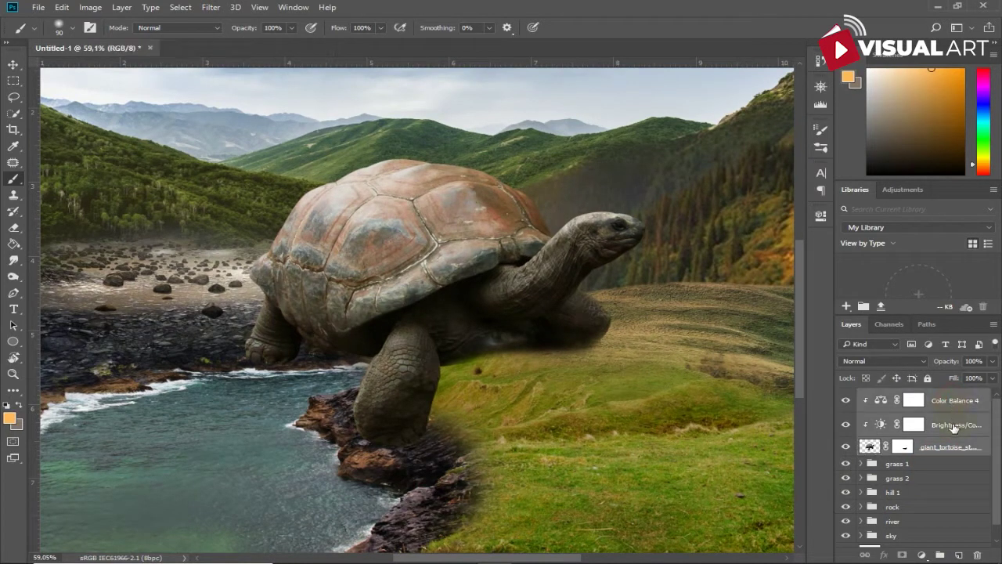
{"action": "key", "text": "ctrl+g"}
{"action": "double_click", "coordinate": [899, 395]}
{"action": "type", "text": "g"}
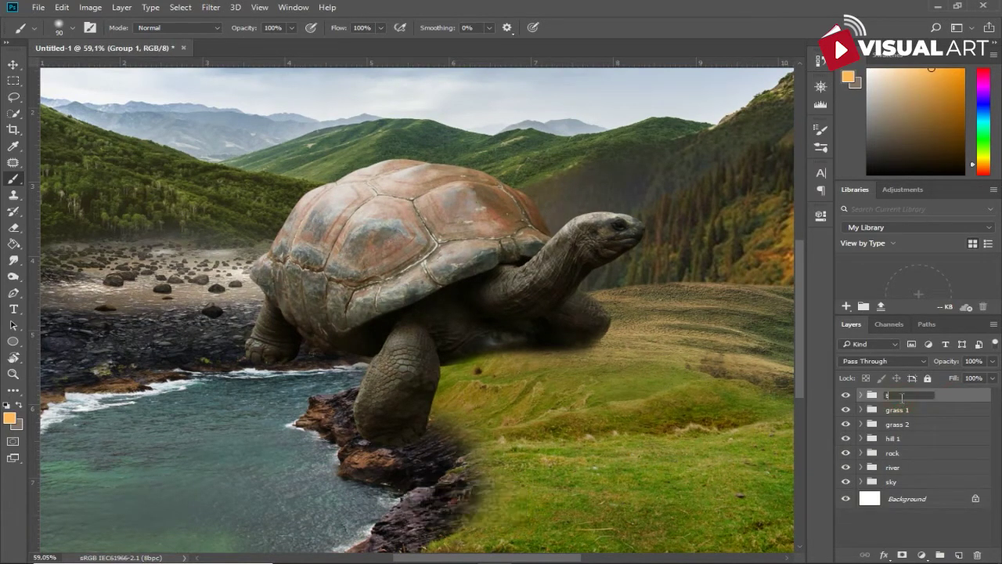
{"action": "type", "text": "e"}
{"action": "key", "text": "Return"}
- Add an empty Layer 1 above grass 1 and set the foreground colour to black (000000)
{"action": "left_click", "coordinate": [921, 413]}
{"action": "left_click", "coordinate": [958, 555]}
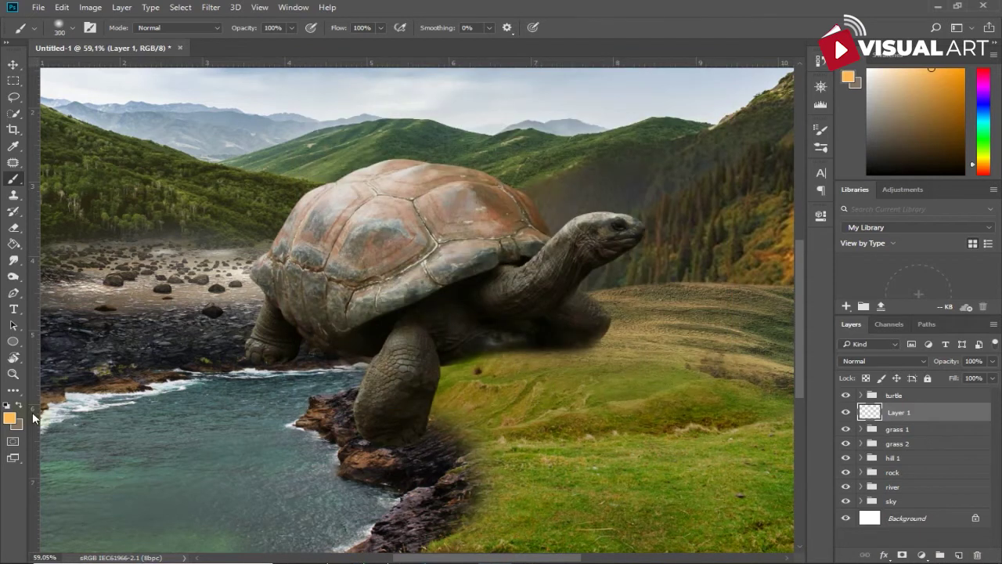
{"action": "left_click", "coordinate": [9, 417]}
{"action": "left_click", "coordinate": [619, 405]}
{"action": "type", "text": "000000"}
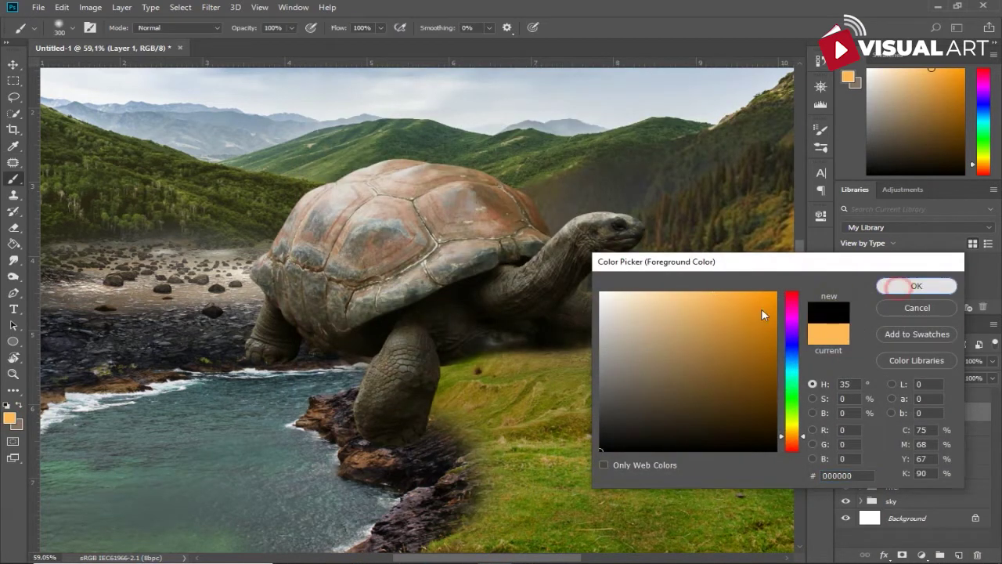
{"action": "left_click", "coordinate": [917, 286]}
- Undo the test shadow stroke and lower the brush opacity to 18%
{"action": "left_click", "coordinate": [360, 352]}
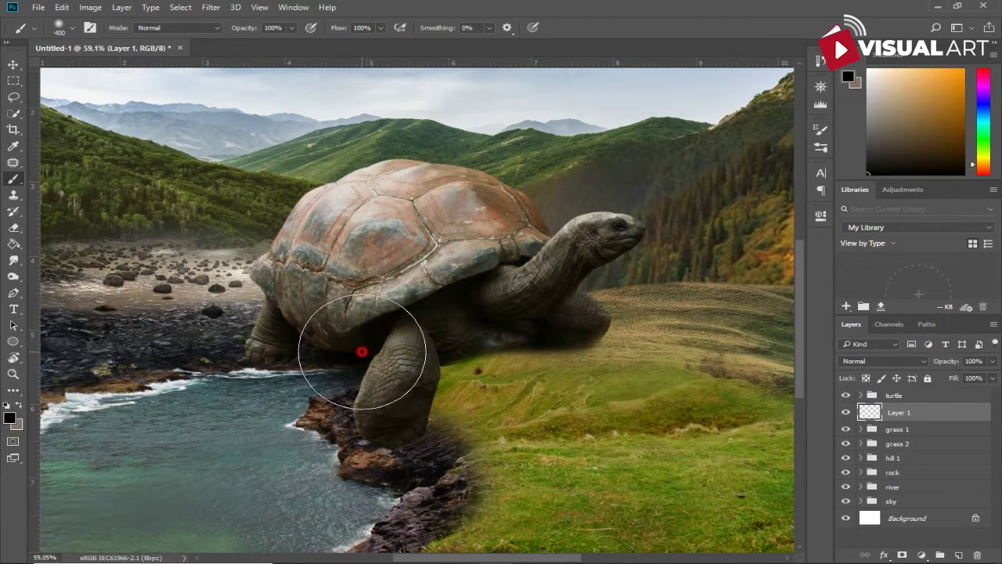
{"action": "key", "text": "ctrl+z"}
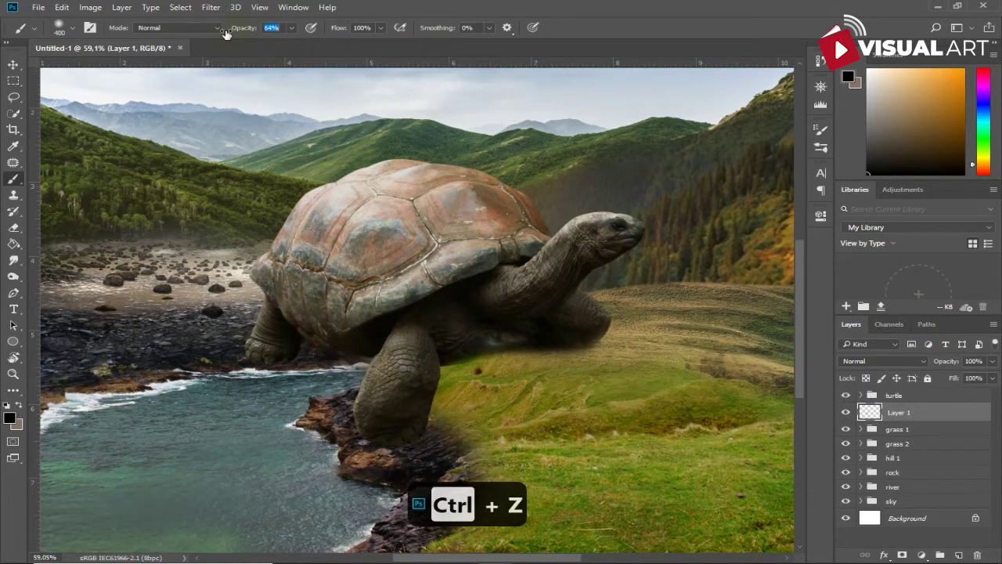
{"action": "left_click_drag", "start_coordinate": [226, 34], "coordinate": [204, 39]}
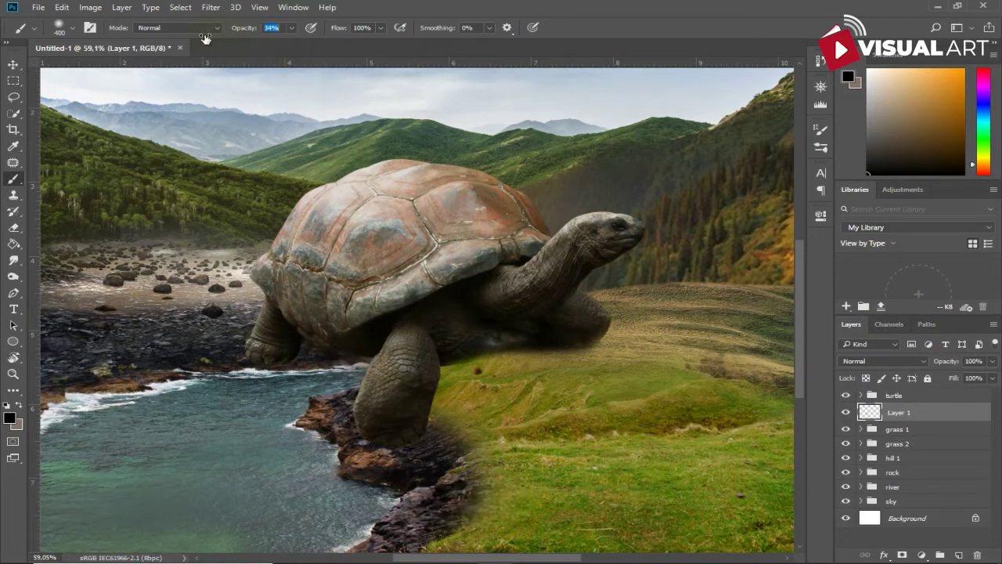
- Paint soft shadow under the front of the shell and around the front leg and foot
{"action": "left_click", "coordinate": [462, 332]}
{"action": "left_click", "coordinate": [421, 345]}
{"action": "left_click_drag", "start_coordinate": [381, 352], "coordinate": [352, 347]}
{"action": "left_click", "coordinate": [340, 340]}
{"action": "key", "text": "bracketleft"}
{"action": "key", "text": "bracketleft"}
{"action": "key", "text": "bracketleft"}
{"action": "left_click", "coordinate": [313, 336]}
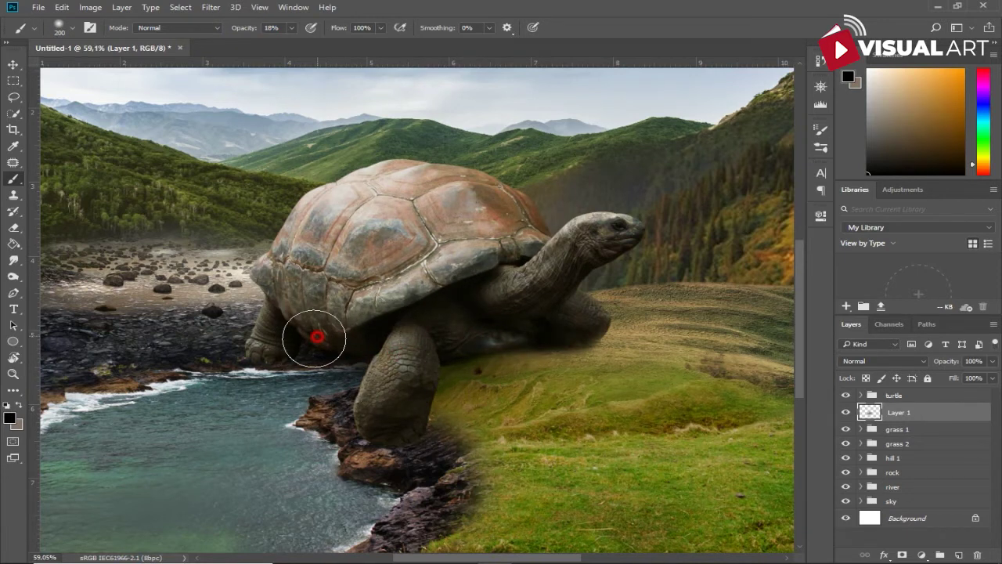
{"action": "left_click", "coordinate": [386, 435]}
{"action": "left_click_drag", "start_coordinate": [392, 435], "coordinate": [431, 364]}
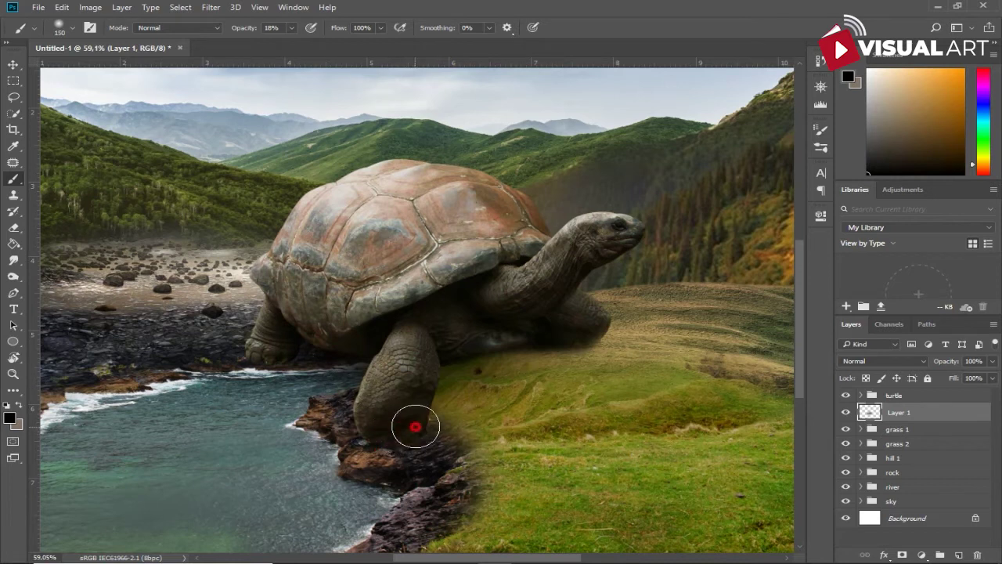
- Deepen the shadow under the belly and around the leg bases, varying brush size between 125 and 200
{"action": "key", "text": "bracketright"}
{"action": "mouse_move", "coordinate": [470, 336]}
{"action": "left_mouse_down"}
{"action": "mouse_move", "coordinate": [609, 349]}
{"action": "mouse_move", "coordinate": [608, 334]}
{"action": "left_mouse_up"}
{"action": "key", "text": "bracketleft"}
{"action": "key", "text": "bracketleft"}
{"action": "key", "text": "bracketleft"}
{"action": "left_click", "coordinate": [585, 339]}
{"action": "key", "text": "bracketleft"}
{"action": "key", "text": "bracketleft"}
{"action": "key", "text": "bracketleft"}
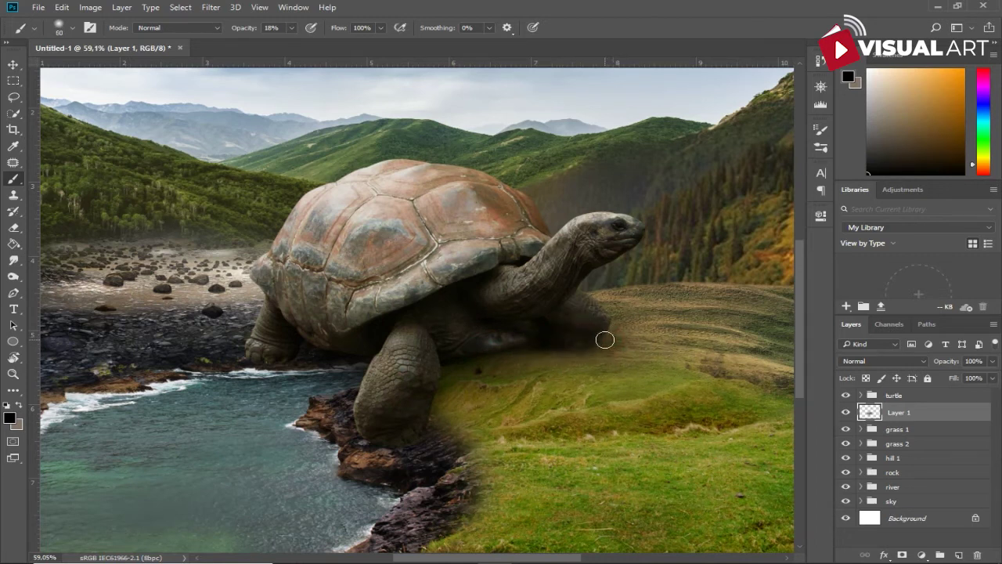
{"action": "key", "text": "bracketright"}
{"action": "key", "text": "bracketright"}
{"action": "key", "text": "bracketright"}
{"action": "mouse_move", "coordinate": [456, 347]}
{"action": "left_mouse_down"}
{"action": "mouse_move", "coordinate": [561, 336]}
{"action": "mouse_move", "coordinate": [507, 356]}
{"action": "left_mouse_up"}
{"action": "mouse_move", "coordinate": [447, 369]}
{"action": "left_mouse_down"}
{"action": "mouse_move", "coordinate": [443, 425]}
{"action": "mouse_move", "coordinate": [376, 402]}
{"action": "mouse_move", "coordinate": [405, 428]}
{"action": "mouse_move", "coordinate": [383, 426]}
{"action": "left_mouse_up"}
{"action": "key", "text": "bracketleft"}
{"action": "key", "text": "bracketleft"}
{"action": "left_click", "coordinate": [365, 423]}
{"action": "mouse_move", "coordinate": [251, 353]}
{"action": "left_mouse_down"}
{"action": "mouse_move", "coordinate": [264, 329]}
{"action": "mouse_move", "coordinate": [255, 325]}
{"action": "mouse_move", "coordinate": [268, 331]}
{"action": "mouse_move", "coordinate": [255, 336]}
{"action": "mouse_move", "coordinate": [292, 349]}
{"action": "left_mouse_up"}
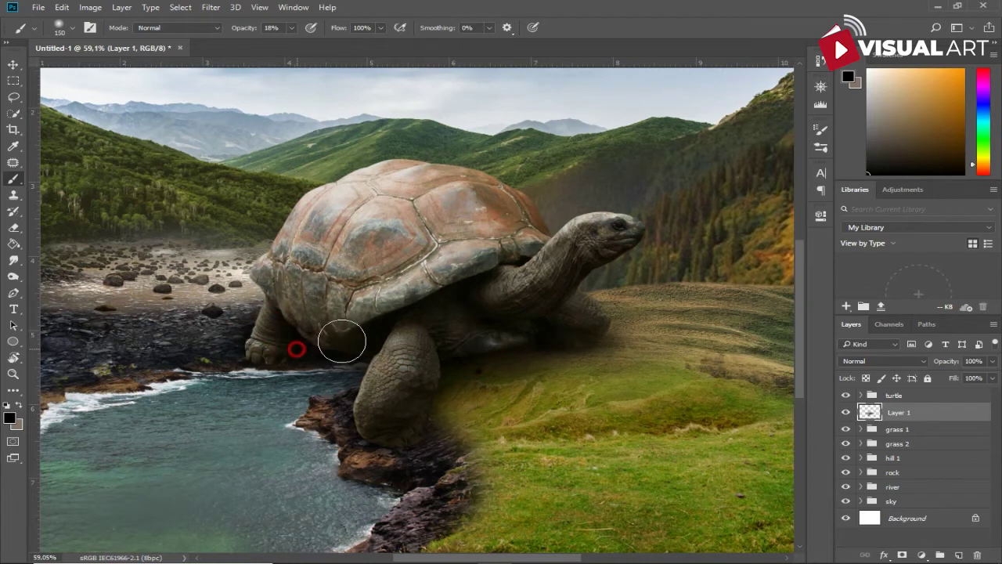
{"action": "scroll", "coordinate": [508, 342], "scroll_direction": "down", "scroll_amount": 2}
- Spread a faint shadow across the grass, then mask the shadow layer and soften it near the neck
{"action": "scroll", "coordinate": [548, 345], "scroll_direction": "down", "scroll_amount": 2}
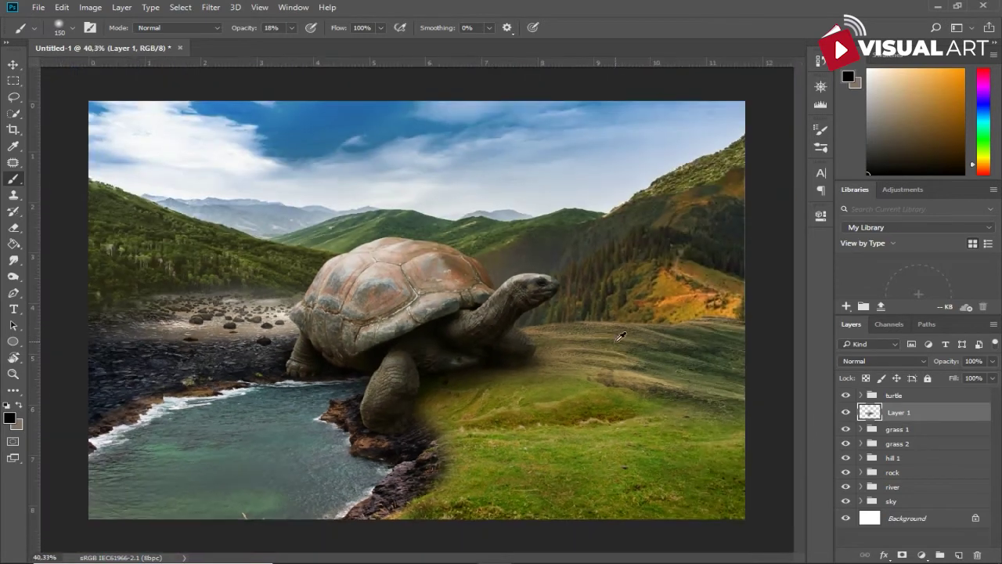
{"action": "scroll", "coordinate": [548, 360], "scroll_direction": "up", "scroll_amount": 3}
{"action": "key", "text": "bracketright"}
{"action": "key", "text": "bracketright"}
{"action": "key", "text": "bracketright"}
{"action": "key", "text": "bracketright"}
{"action": "key", "text": "bracketright"}
{"action": "mouse_move", "coordinate": [447, 413]}
{"action": "left_mouse_down"}
{"action": "mouse_move", "coordinate": [582, 413]}
{"action": "mouse_move", "coordinate": [603, 423]}
{"action": "left_mouse_up"}
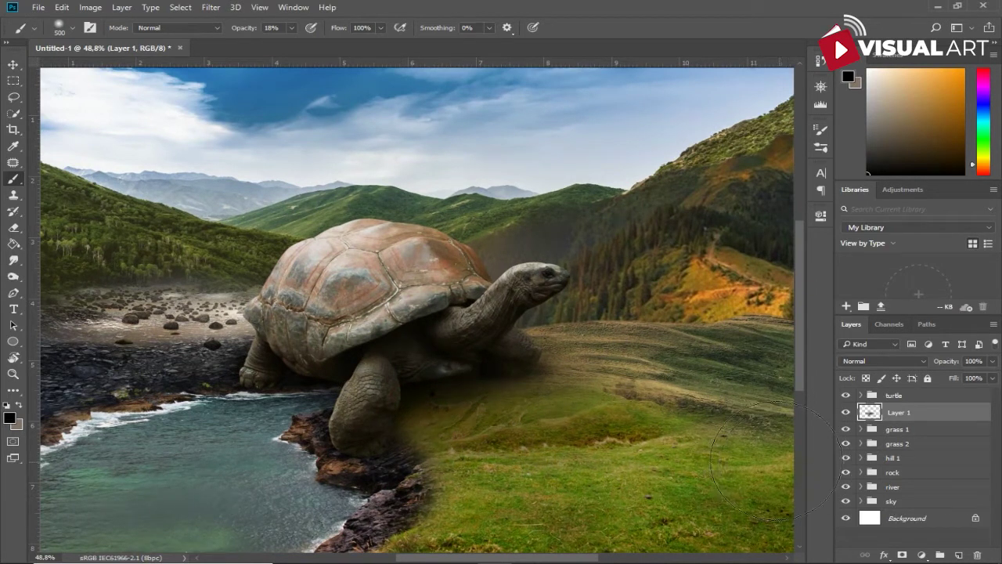
{"action": "scroll", "coordinate": [763, 450], "scroll_direction": "down", "scroll_amount": 1}
{"action": "left_click", "coordinate": [903, 555]}
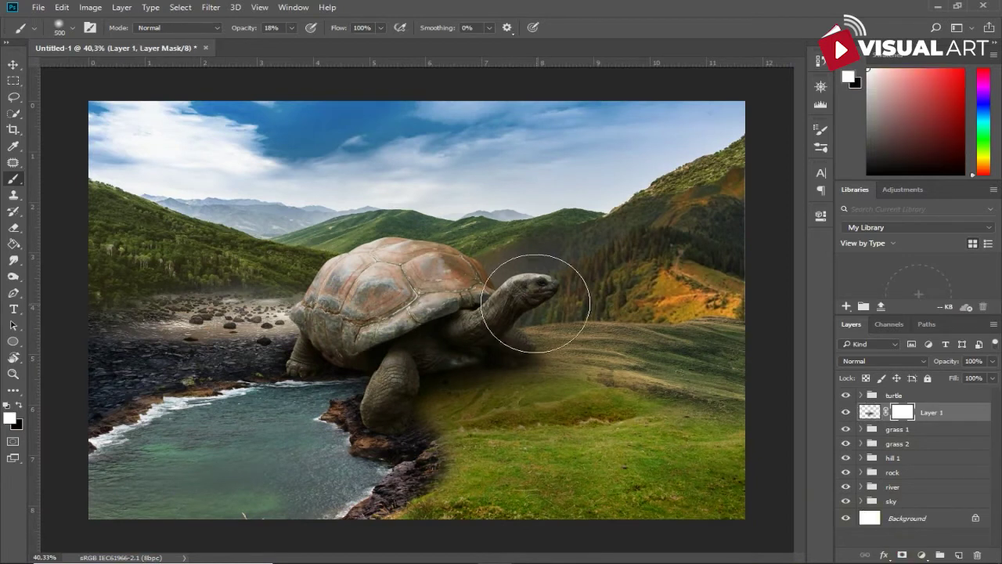
{"action": "key", "text": "bracketleft"}
{"action": "key", "text": "bracketleft"}
{"action": "key", "text": "bracketleft"}
{"action": "left_click_drag", "start_coordinate": [519, 318], "coordinate": [586, 325]}
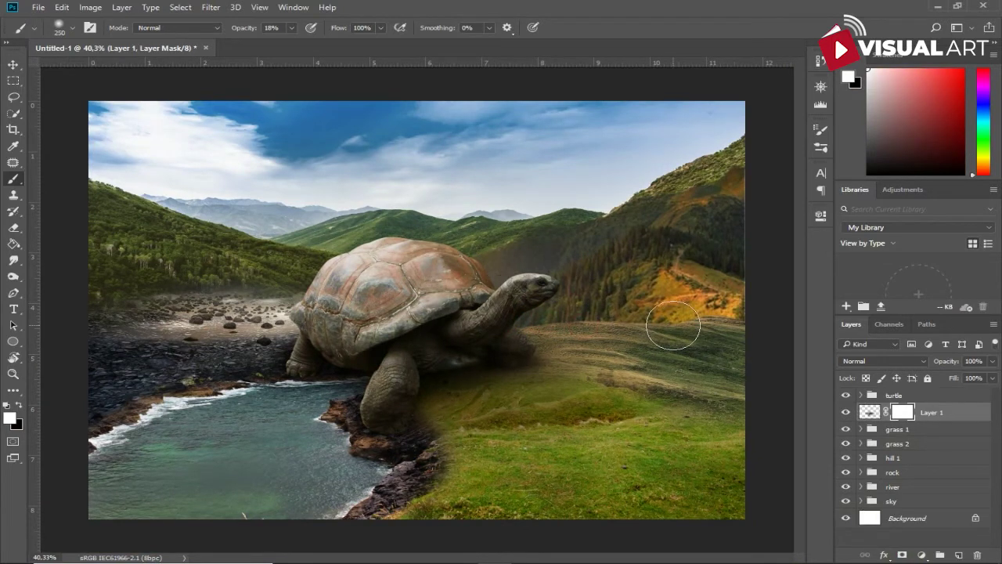
- Rename Layer 1 to 'shadow' and open waterfall_v1 from the turtle downloads folder in Photoshop
{"action": "double_click", "coordinate": [931, 412]}
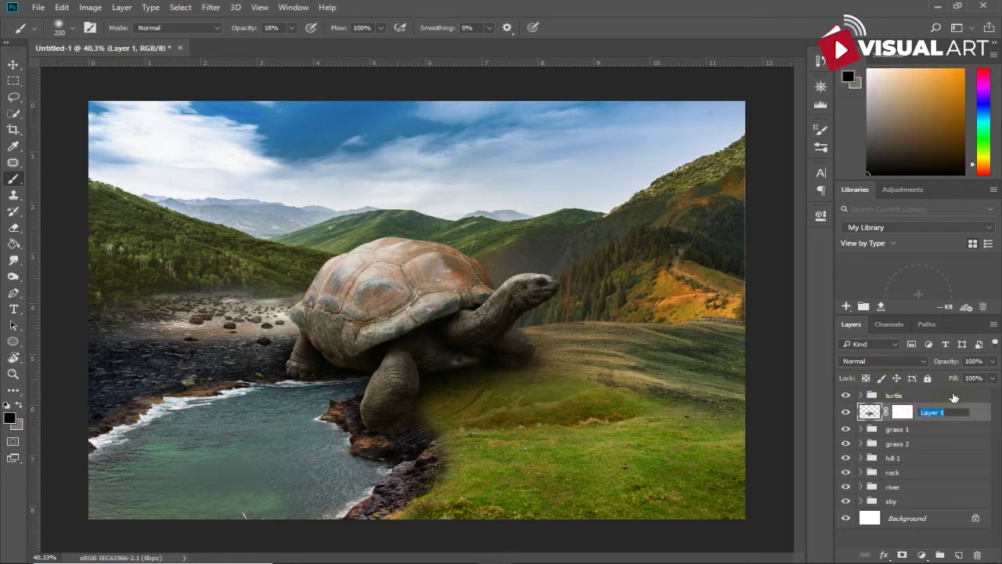
{"action": "type", "text": "shadow"}
{"action": "key", "text": "Return"}
{"action": "left_click", "coordinate": [919, 396]}
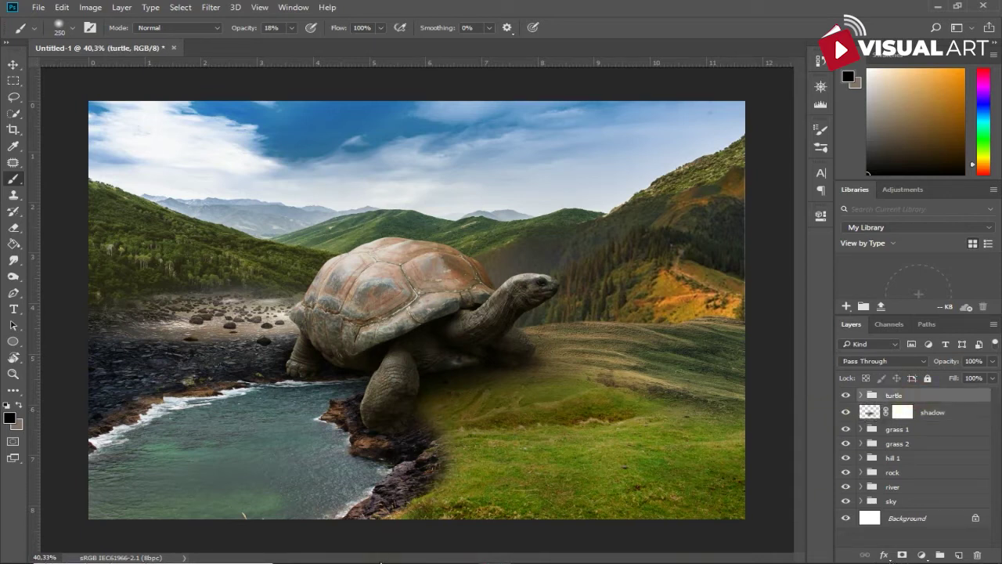
{"action": "left_click", "coordinate": [468, 561]}
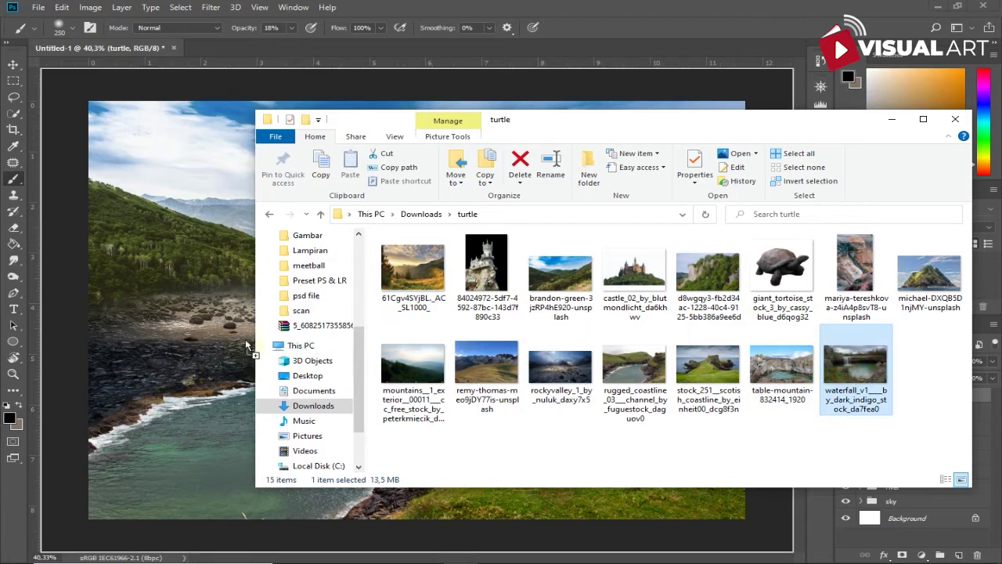
{"action": "left_click_drag", "start_coordinate": [867, 365], "coordinate": [397, 51]}
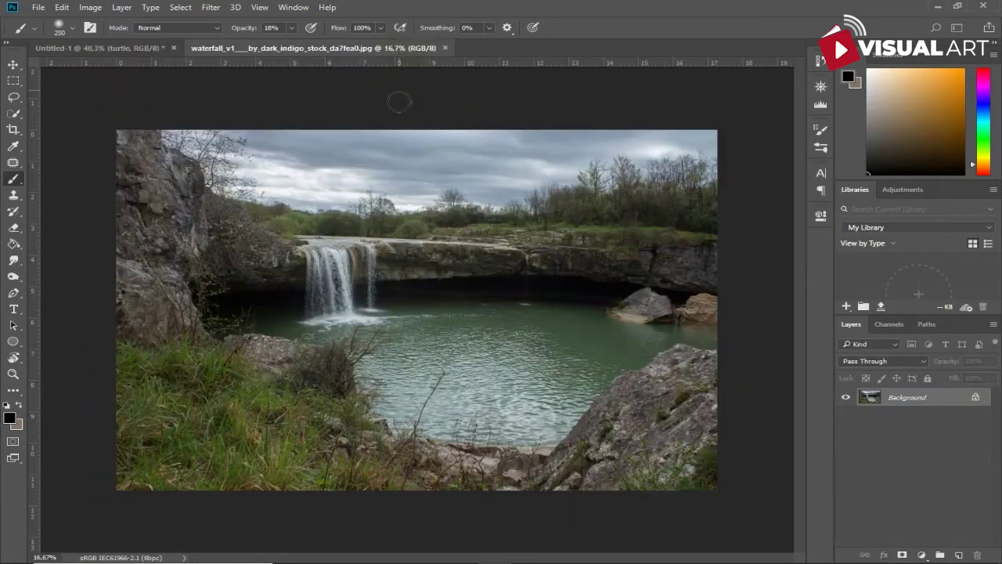
- Lasso-select the waterfall, pool and rocks, then return to the Untitled-1 composite
{"action": "left_click", "coordinate": [13, 96]}
{"action": "left_click_drag", "start_coordinate": [349, 217], "coordinate": [557, 219]}
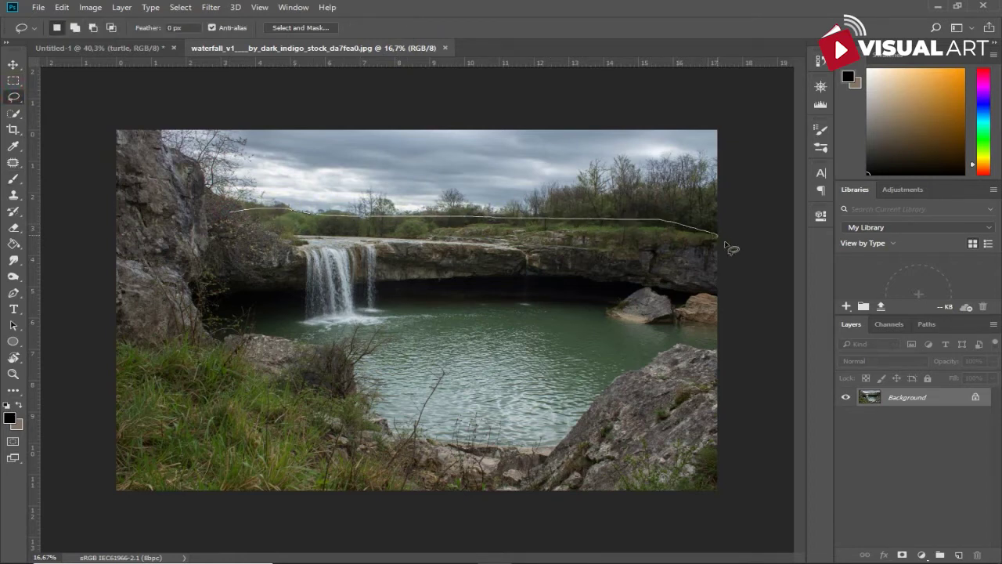
{"action": "mouse_move", "coordinate": [737, 355]}
{"action": "left_mouse_down"}
{"action": "mouse_move", "coordinate": [709, 470]}
{"action": "mouse_move", "coordinate": [571, 501]}
{"action": "mouse_move", "coordinate": [266, 473]}
{"action": "mouse_move", "coordinate": [142, 308]}
{"action": "mouse_move", "coordinate": [231, 211]}
{"action": "left_mouse_up"}
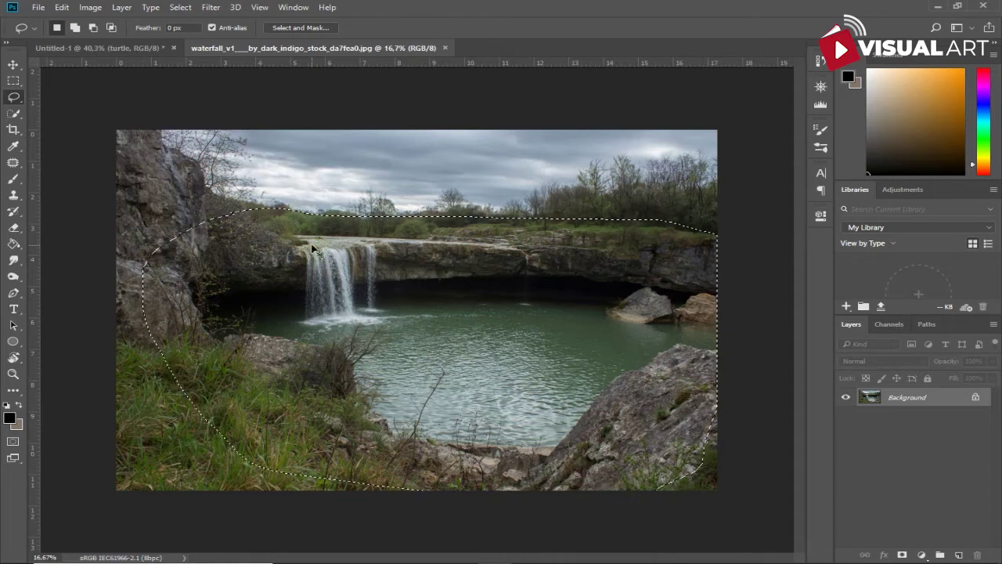
{"action": "left_click", "coordinate": [154, 50]}
- Paste the waterfall into the composite and scale it to about a quarter over the tortoise
{"action": "key", "text": "ctrl+v"}
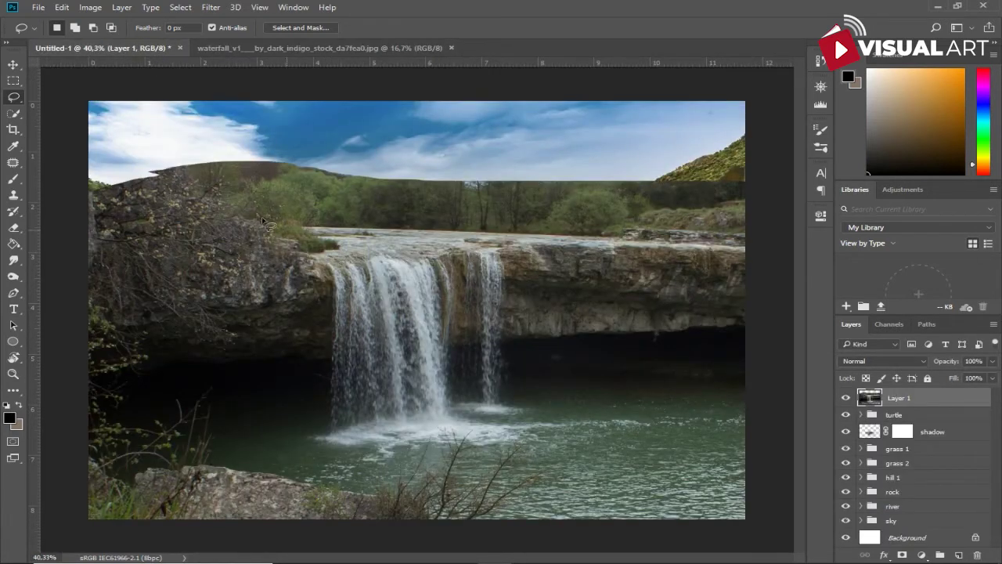
{"action": "left_click", "coordinate": [13, 64]}
{"action": "key", "text": "ctrl+t"}
{"action": "key", "text": "ctrl+minus"}
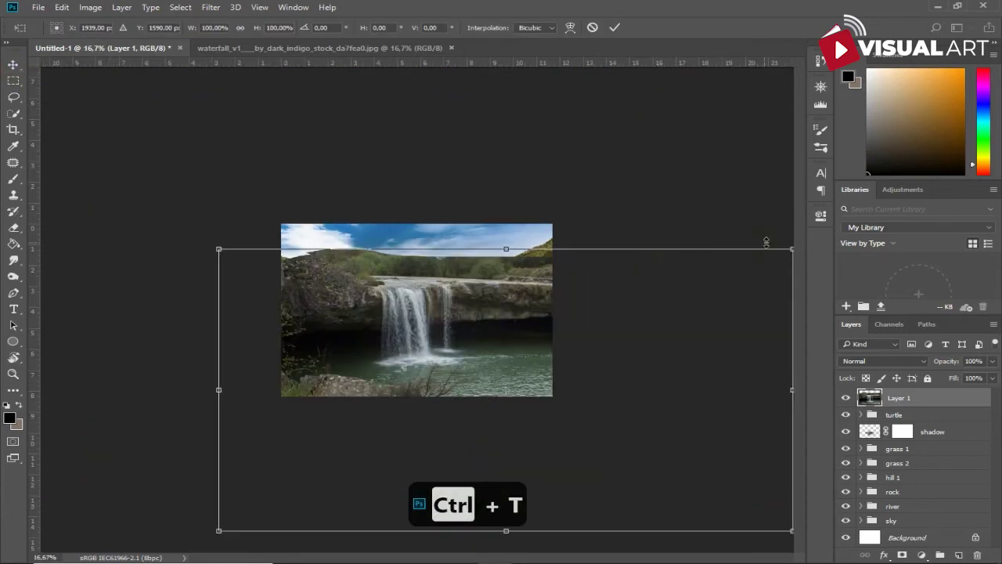
{"action": "left_click_drag", "start_coordinate": [794, 246], "coordinate": [578, 366]}
{"action": "key", "text": "ctrl+plus"}
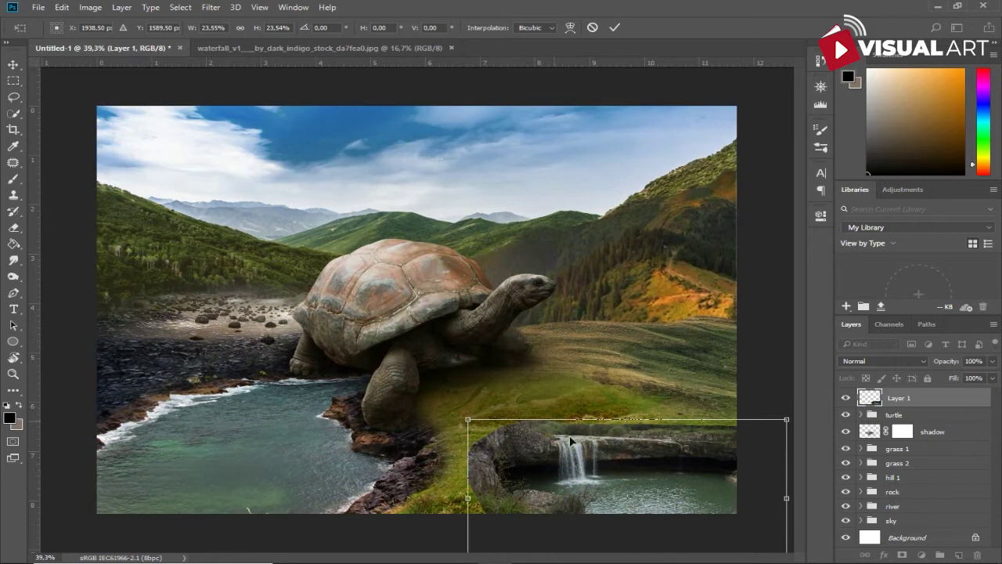
{"action": "left_click_drag", "start_coordinate": [570, 443], "coordinate": [369, 202]}
- Shrink the waterfall to roughly 8–9% and fit it on the shell just behind the neck
{"action": "scroll", "coordinate": [681, 412], "scroll_direction": "up", "scroll_amount": 2}
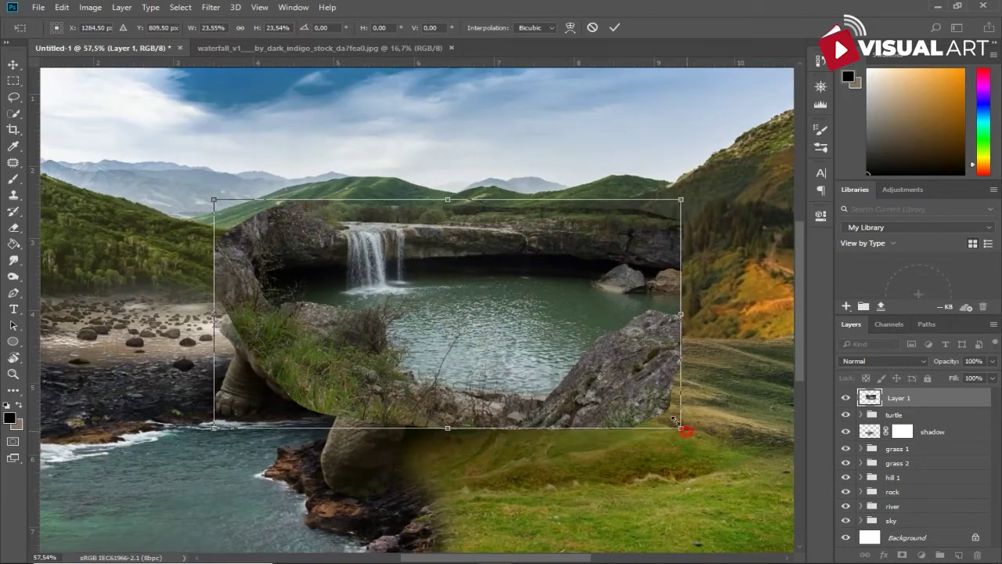
{"action": "left_click_drag", "start_coordinate": [675, 419], "coordinate": [538, 358]}
{"action": "mouse_move", "coordinate": [491, 308]}
{"action": "left_mouse_down"}
{"action": "mouse_move", "coordinate": [491, 223]}
{"action": "mouse_move", "coordinate": [539, 287]}
{"action": "left_mouse_up"}
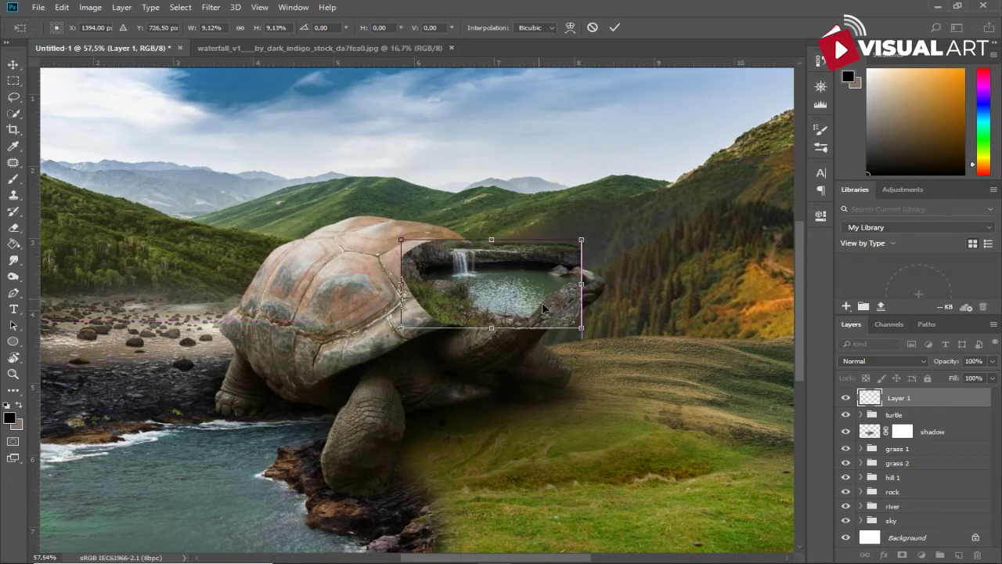
{"action": "left_click_drag", "start_coordinate": [581, 327], "coordinate": [567, 319]}
{"action": "left_click_drag", "start_coordinate": [483, 240], "coordinate": [483, 222]}
{"action": "left_click_drag", "start_coordinate": [566, 270], "coordinate": [557, 270]}
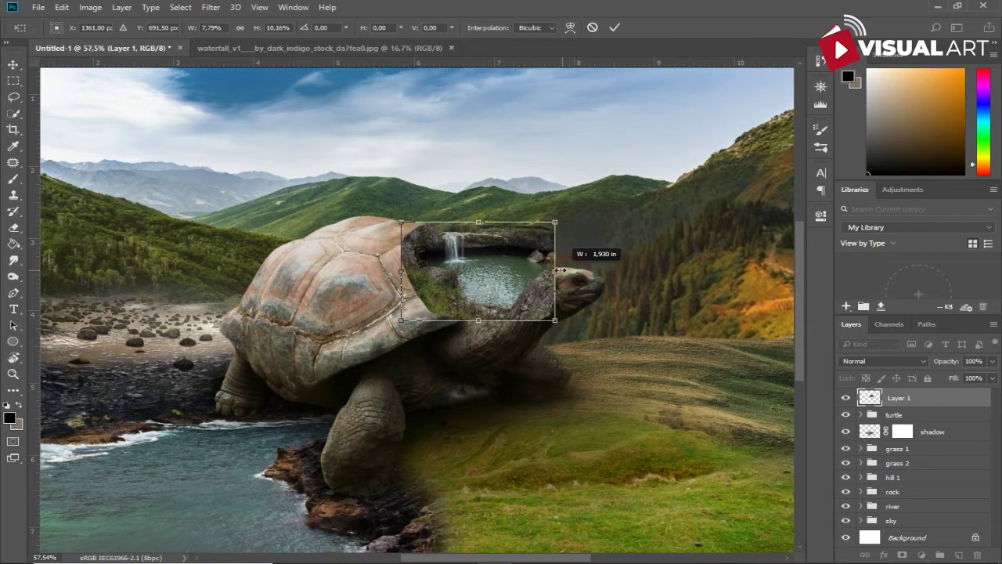
{"action": "mouse_move", "coordinate": [497, 278]}
{"action": "left_mouse_down"}
{"action": "mouse_move", "coordinate": [509, 306]}
{"action": "mouse_move", "coordinate": [513, 299]}
{"action": "left_mouse_up"}
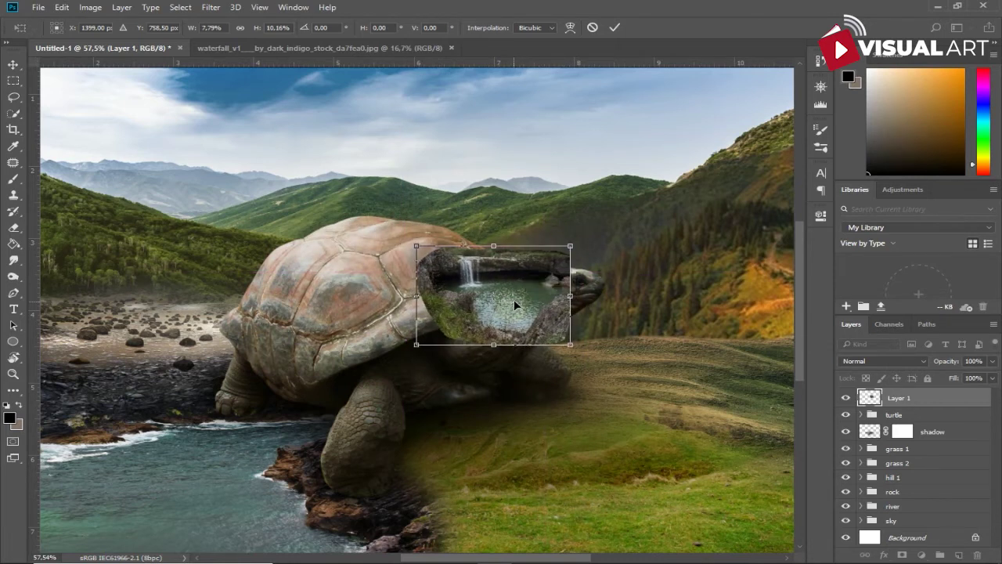
{"action": "key", "text": "Return"}
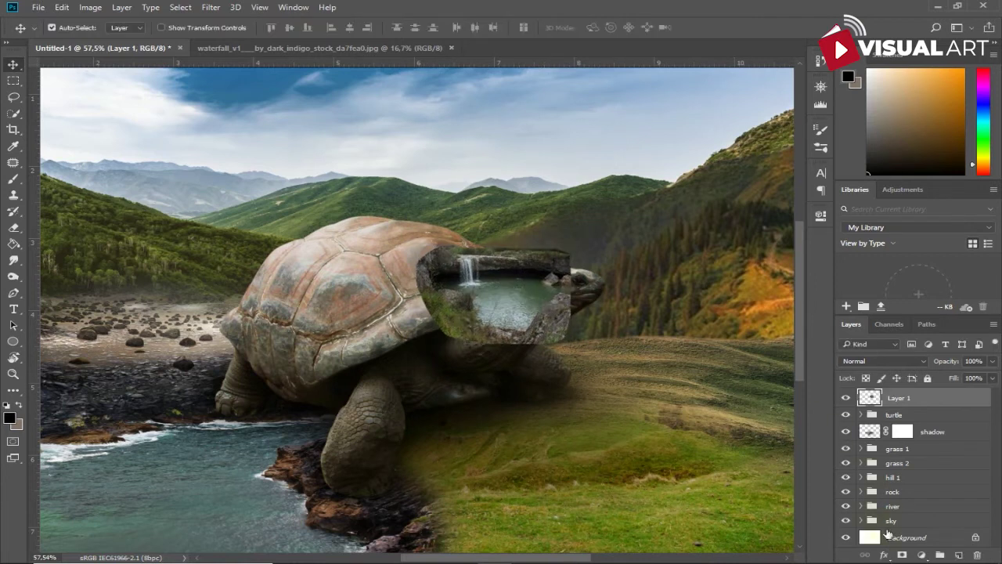
- Add a mask to the waterfall layer and paint out its top edge with a small black brush
{"action": "left_click", "coordinate": [902, 554]}
{"action": "scroll", "coordinate": [624, 382], "scroll_direction": "up", "scroll_amount": 3}
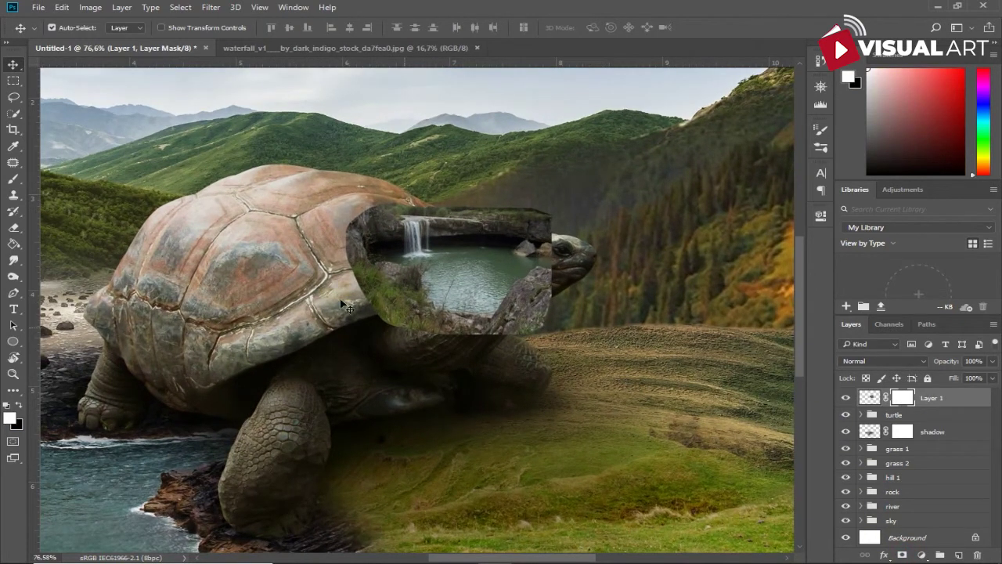
{"action": "left_click", "coordinate": [14, 179]}
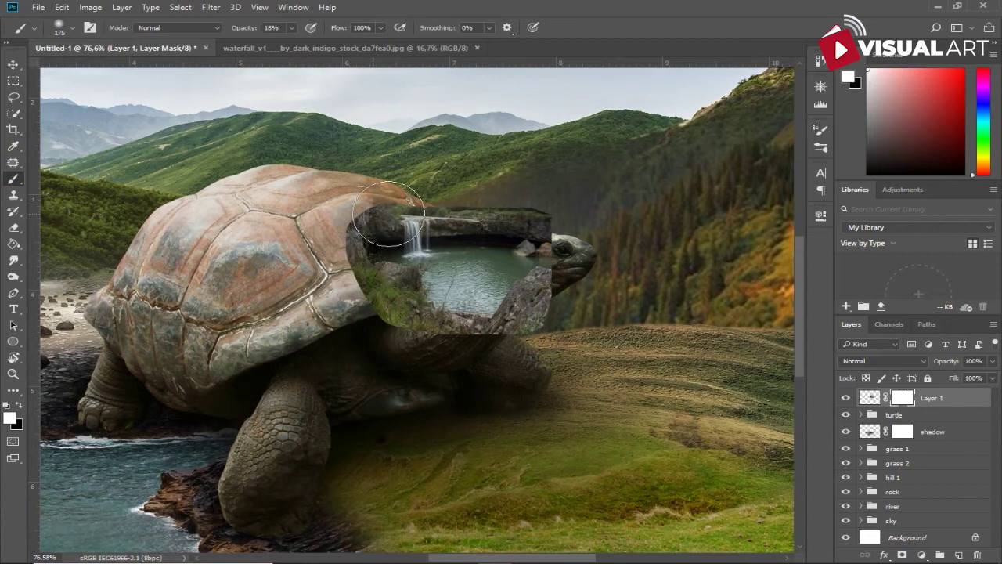
{"action": "key", "text": "bracketleft"}
{"action": "key", "text": "bracketleft"}
{"action": "left_click", "coordinate": [19, 407]}
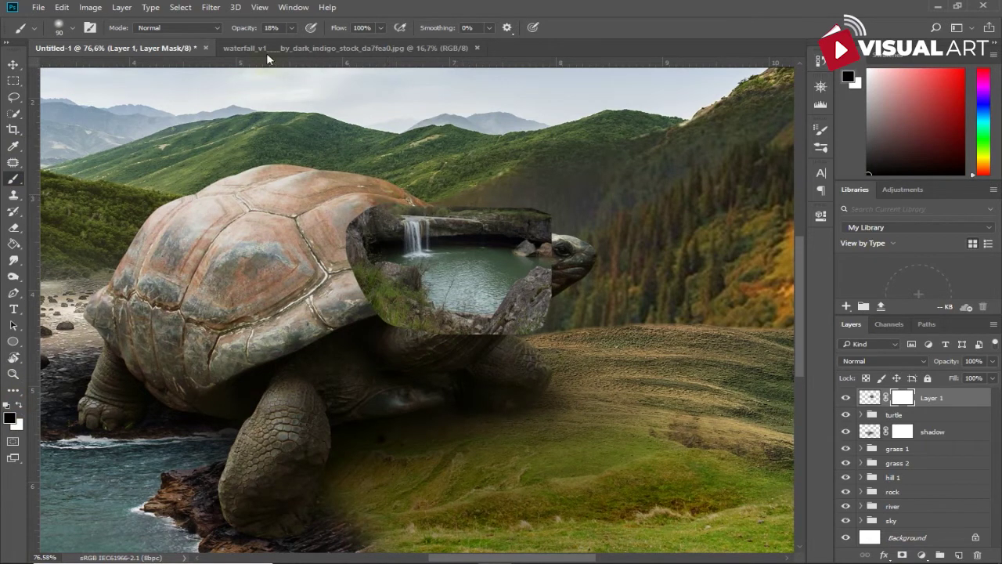
{"action": "mouse_move", "coordinate": [415, 210]}
{"action": "left_mouse_down"}
{"action": "mouse_move", "coordinate": [519, 200]}
{"action": "mouse_move", "coordinate": [364, 309]}
{"action": "mouse_move", "coordinate": [343, 253]}
{"action": "mouse_move", "coordinate": [459, 333]}
{"action": "mouse_move", "coordinate": [446, 285]}
{"action": "mouse_move", "coordinate": [506, 286]}
{"action": "mouse_move", "coordinate": [536, 246]}
{"action": "mouse_move", "coordinate": [542, 216]}
{"action": "mouse_move", "coordinate": [524, 249]}
{"action": "mouse_move", "coordinate": [493, 273]}
{"action": "left_mouse_up"}
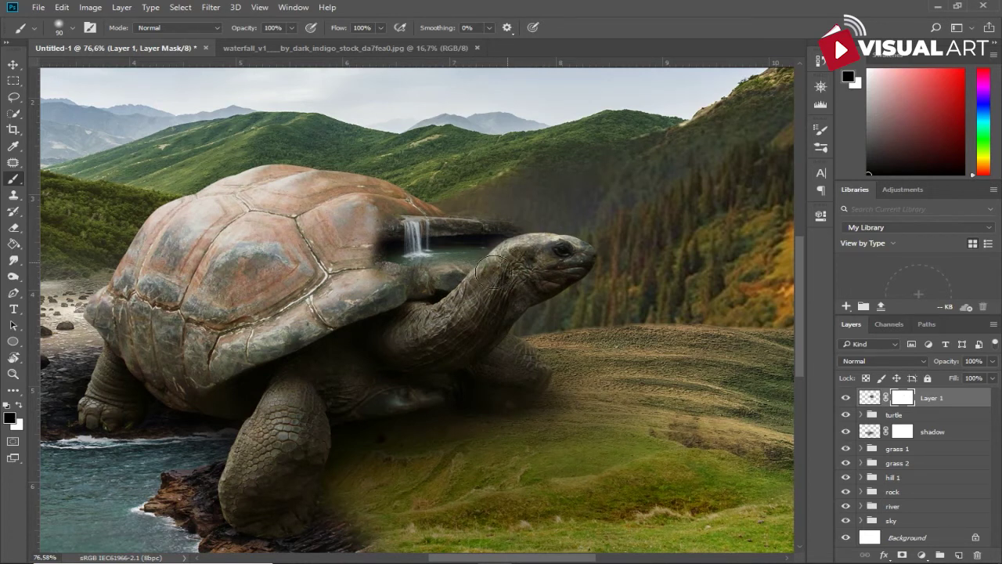
- Adjust the pool's placement and hide the rock ledge's right end with a smaller brush
{"action": "left_click_drag", "start_coordinate": [441, 235], "coordinate": [424, 224]}
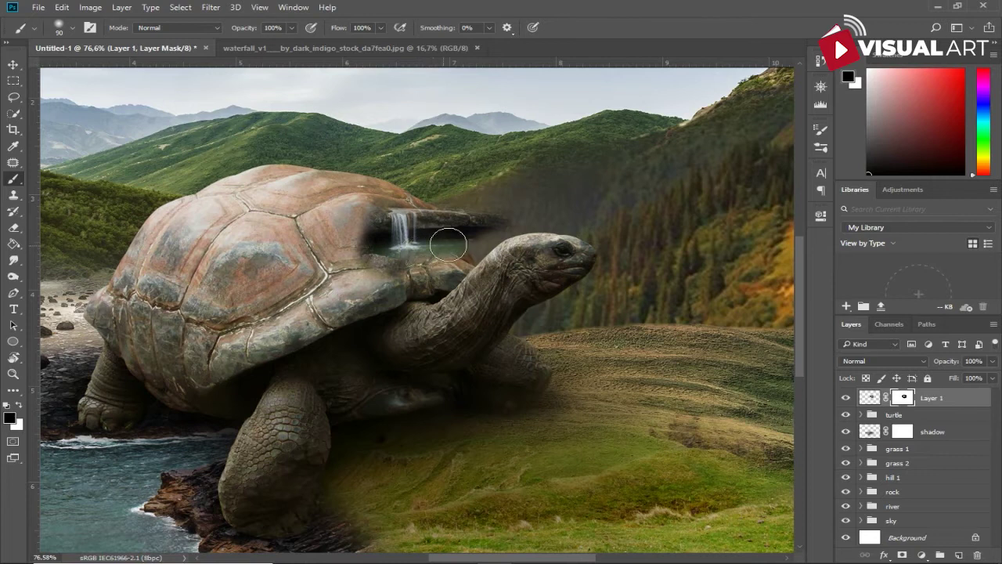
{"action": "scroll", "coordinate": [504, 220], "scroll_direction": "up", "scroll_amount": 3}
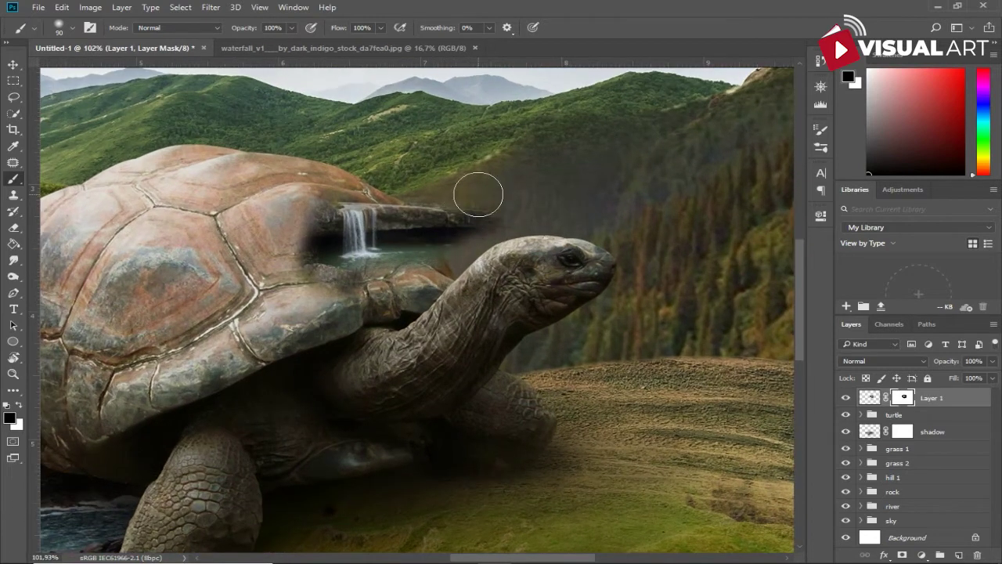
{"action": "right_click", "coordinate": [469, 212]}
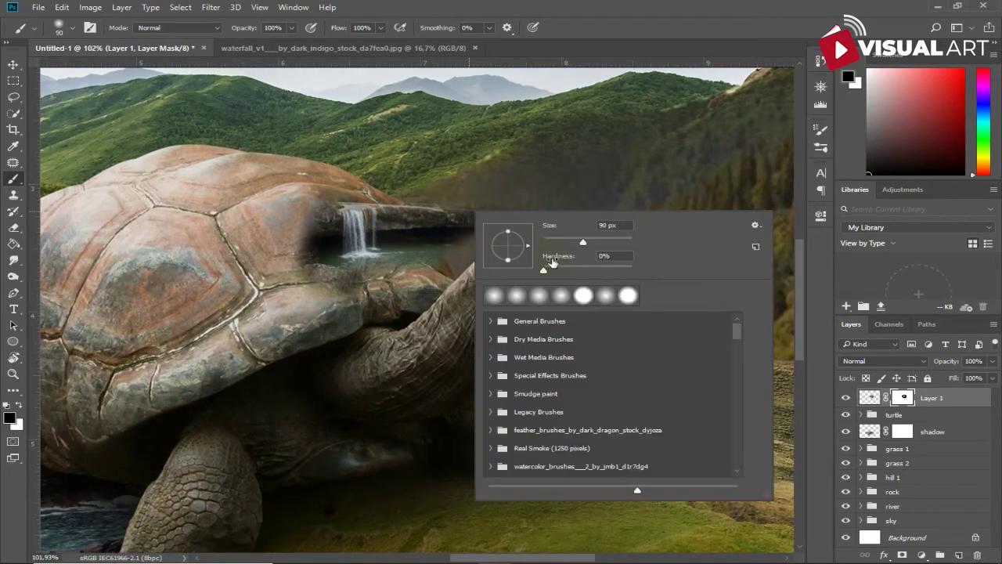
{"action": "key", "text": "Return"}
{"action": "key", "text": "bracketleft"}
{"action": "key", "text": "bracketleft"}
{"action": "key", "text": "bracketleft"}
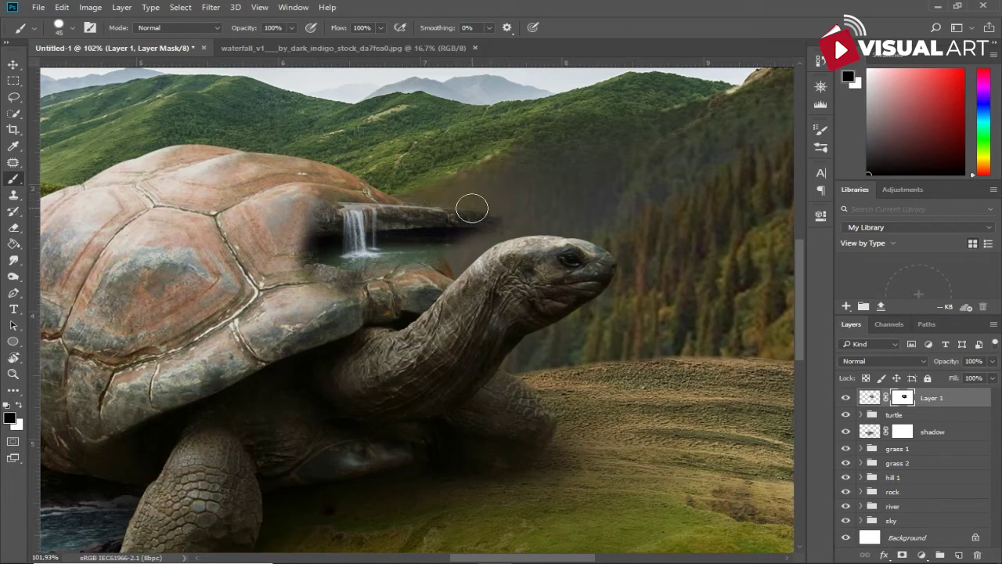
{"action": "left_click_drag", "start_coordinate": [472, 208], "coordinate": [467, 226]}
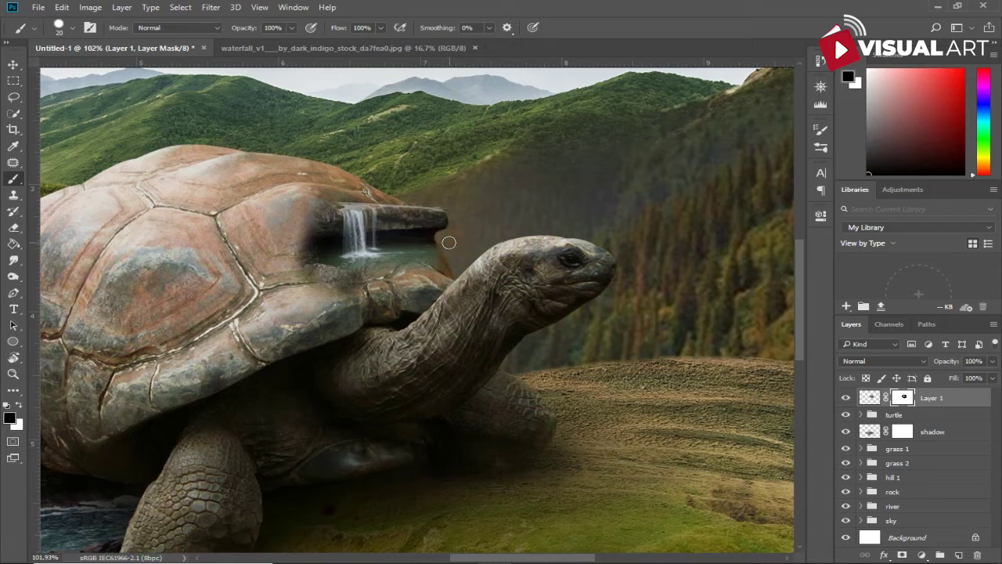
- Paint the Layer 1 mask with a 0%-hardness brush to blend the hole's edge into the shell
{"action": "right_click", "coordinate": [503, 244]}
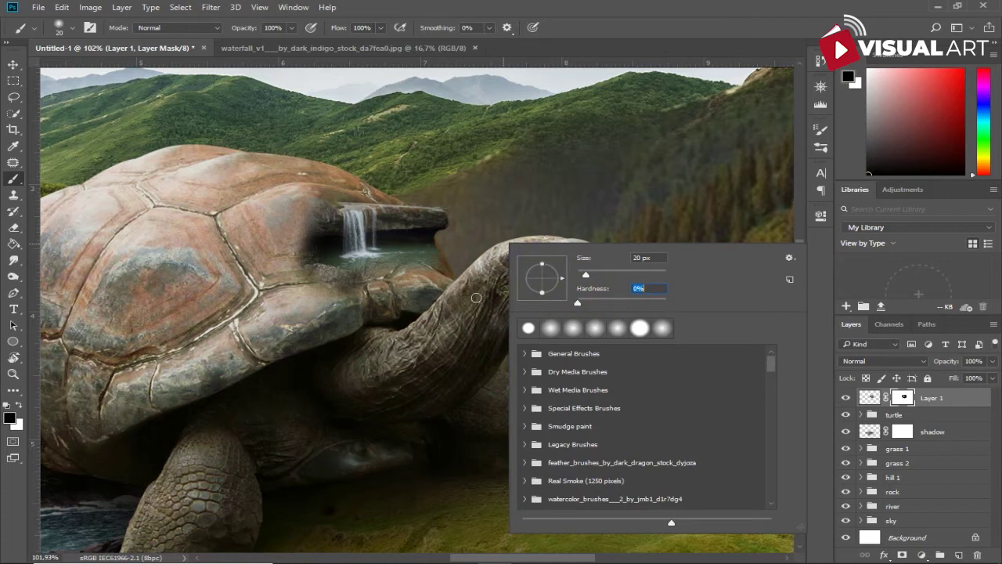
{"action": "key", "text": "Return"}
{"action": "key", "text": "bracketright"}
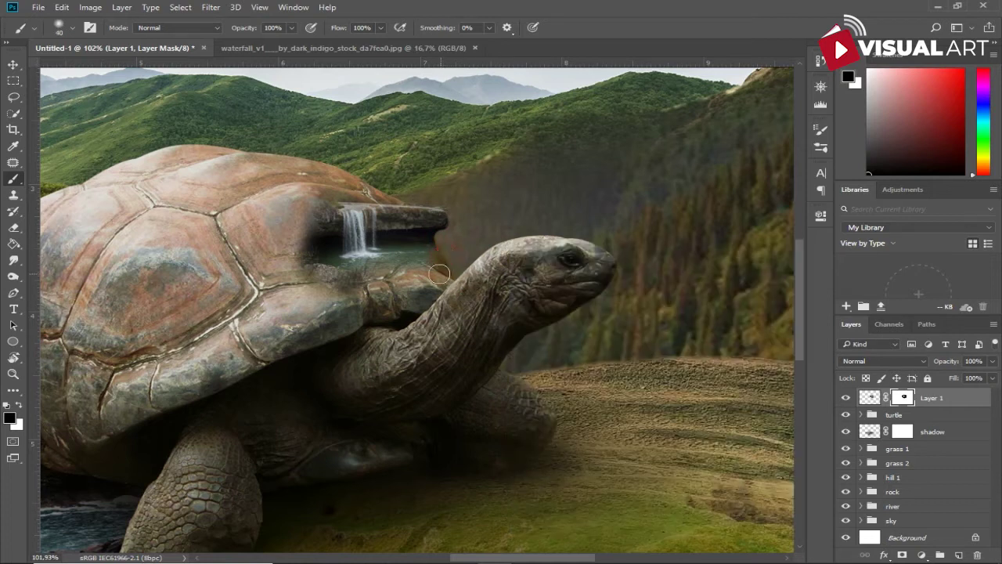
{"action": "left_click_drag", "start_coordinate": [421, 280], "coordinate": [392, 288]}
{"action": "left_click_drag", "start_coordinate": [304, 200], "coordinate": [502, 146]}
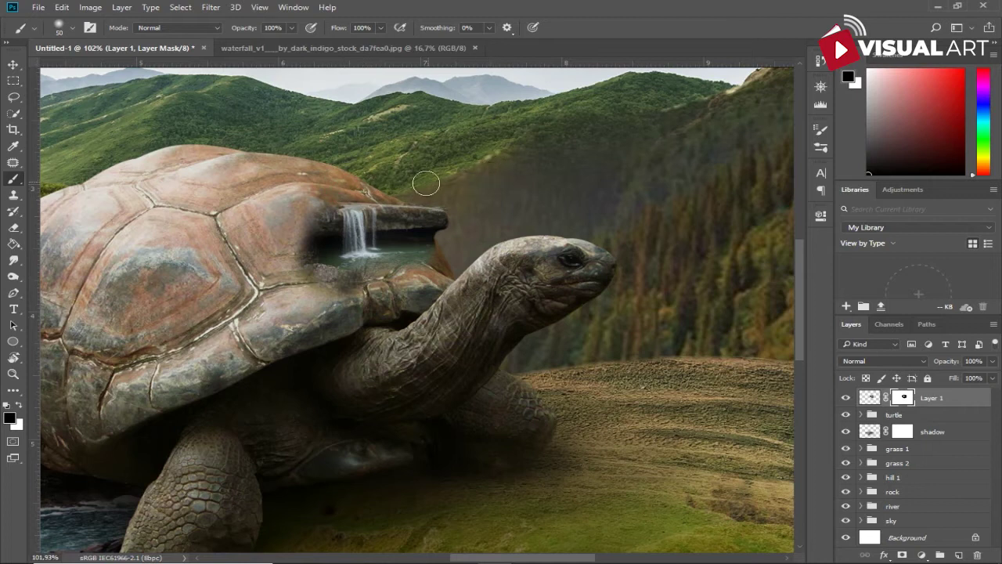
- Shrink the brush to 40 px, then open the rocky island photo michael-DXQB5D1njMY-unsplash.jpg
{"action": "scroll", "coordinate": [426, 184], "scroll_direction": "up", "scroll_amount": 2}
{"action": "right_click", "coordinate": [423, 187]}
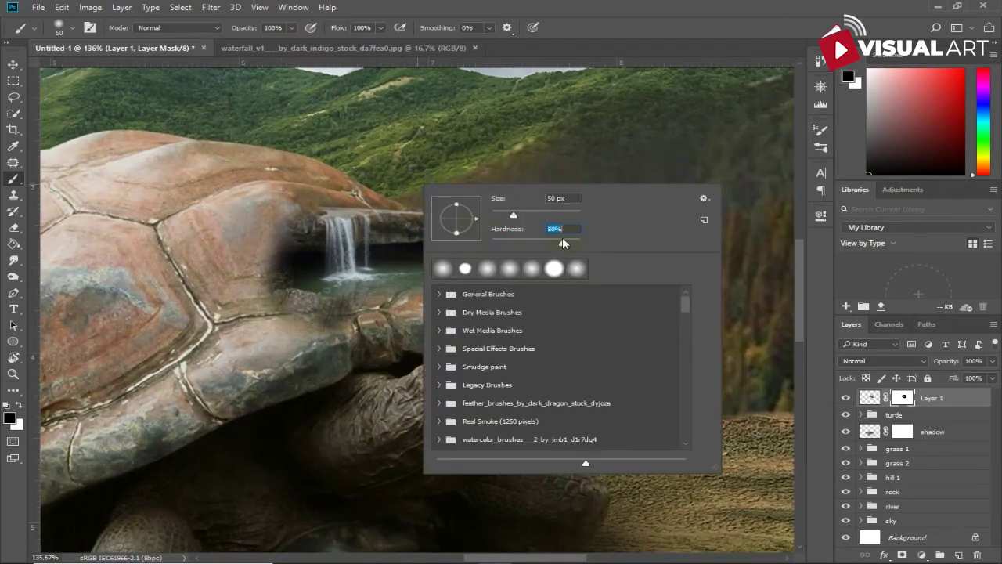
{"action": "key", "text": "bracketleft"}
{"action": "key", "text": "Return"}
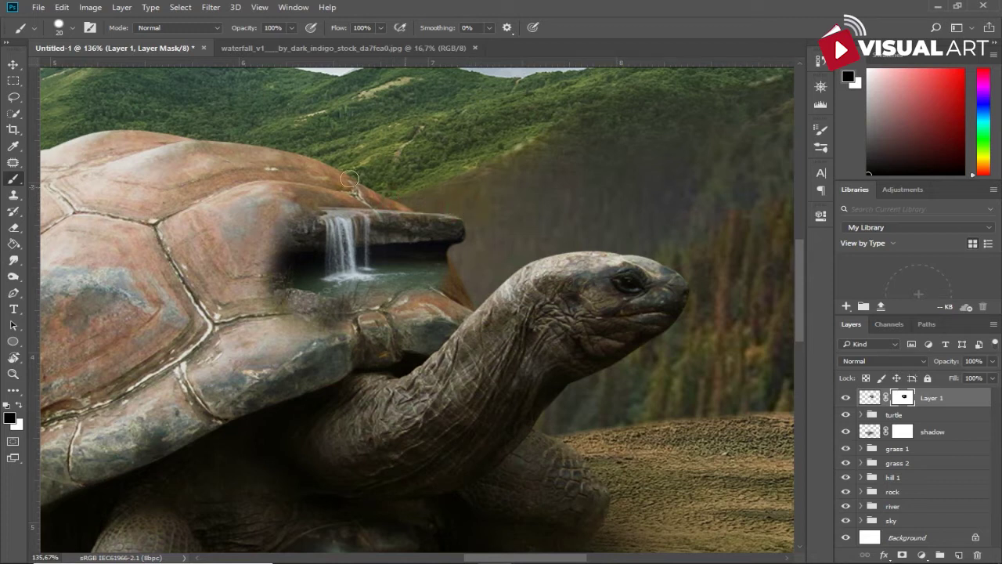
{"action": "scroll", "coordinate": [450, 185], "scroll_direction": "down", "scroll_amount": 5}
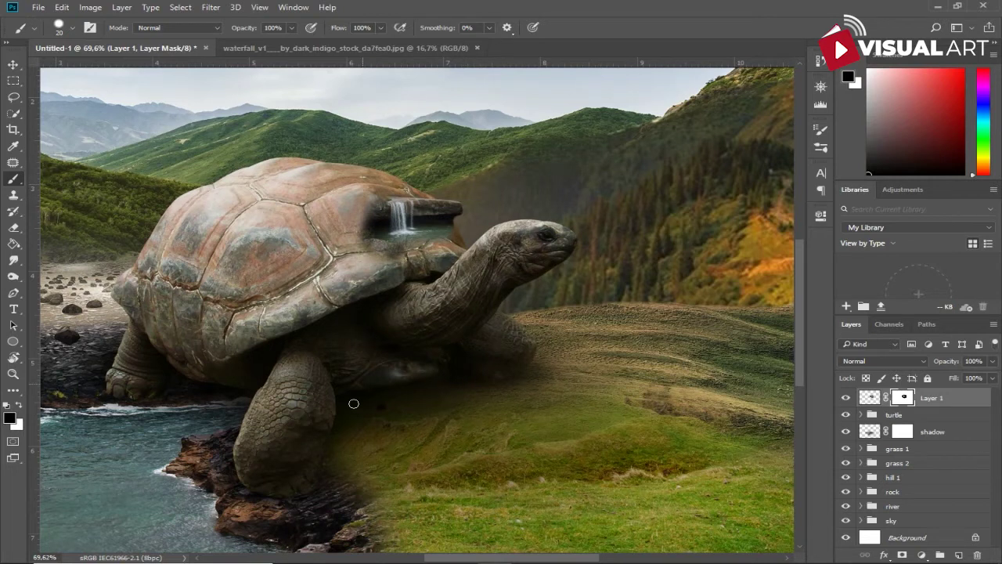
{"action": "key", "text": "alt+Tab"}
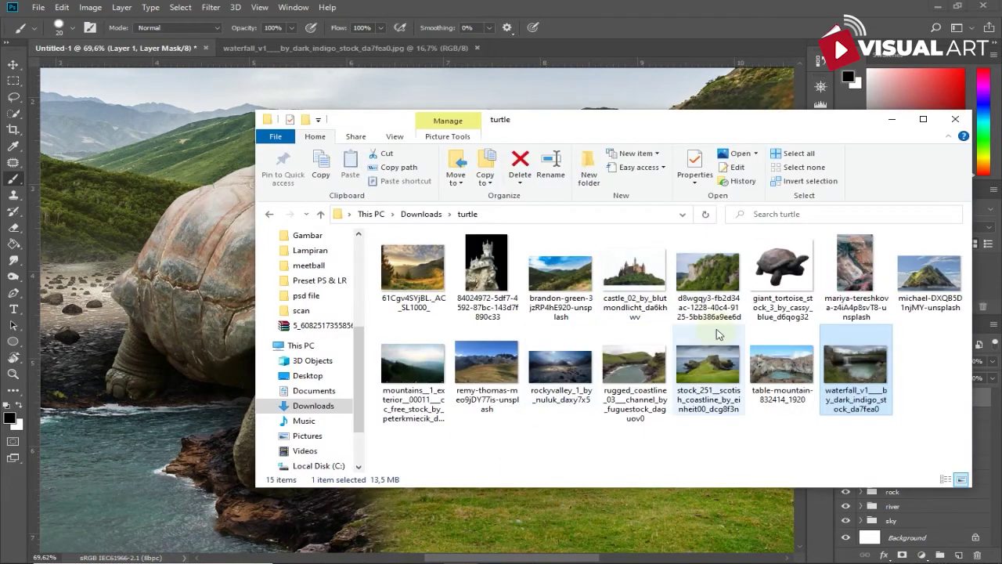
{"action": "left_click_drag", "start_coordinate": [930, 274], "coordinate": [593, 43]}
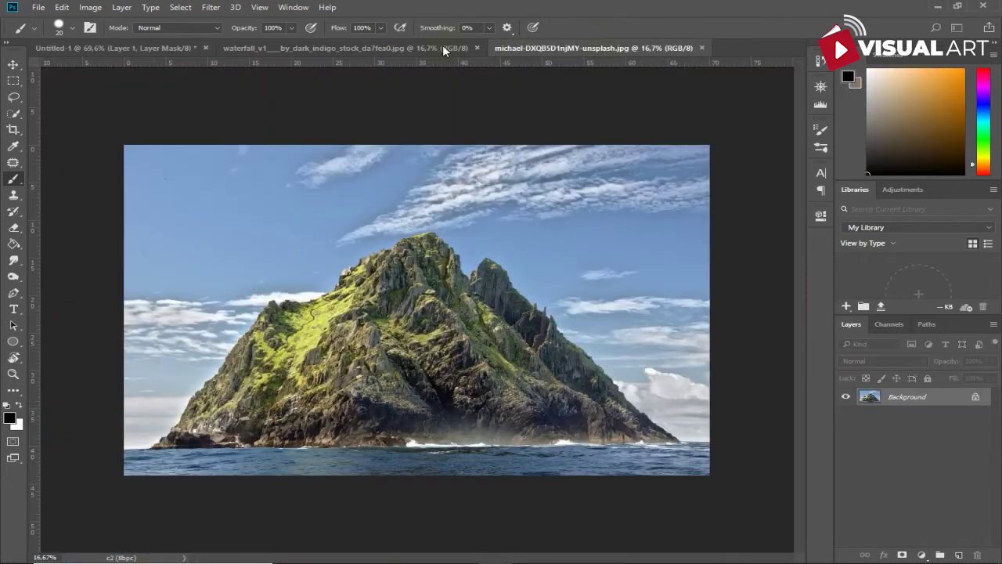
- Quick-select the mountain's ridge and lower-left slope and move it into Untitled-1 as Layer 2
{"action": "left_click", "coordinate": [13, 113]}
{"action": "mouse_move", "coordinate": [255, 357]}
{"action": "left_mouse_down"}
{"action": "mouse_move", "coordinate": [443, 283]}
{"action": "mouse_move", "coordinate": [339, 380]}
{"action": "left_mouse_up"}
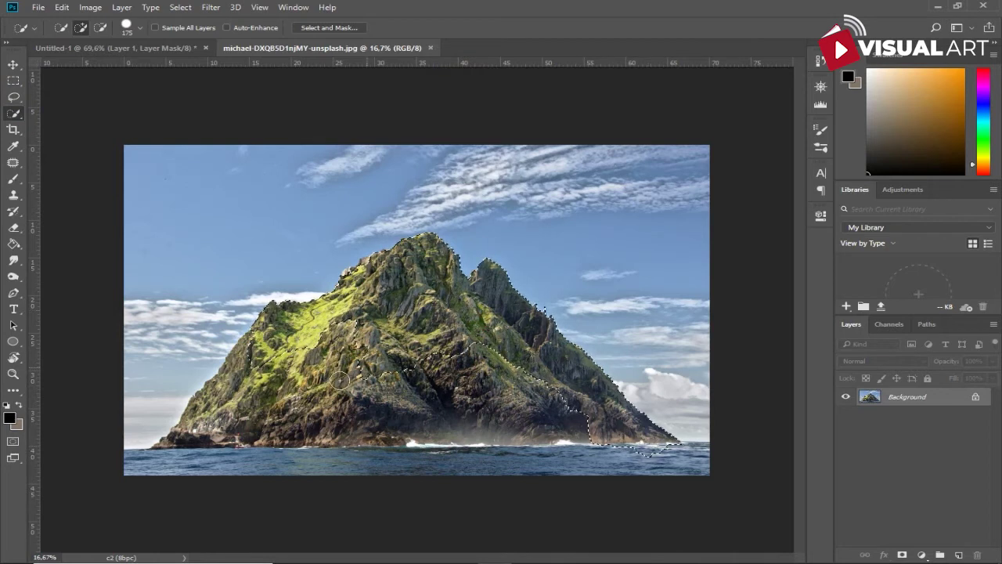
{"action": "mouse_move", "coordinate": [340, 381]}
{"action": "left_mouse_down"}
{"action": "mouse_move", "coordinate": [314, 407]}
{"action": "mouse_move", "coordinate": [384, 439]}
{"action": "left_mouse_up"}
{"action": "key", "text": "v"}
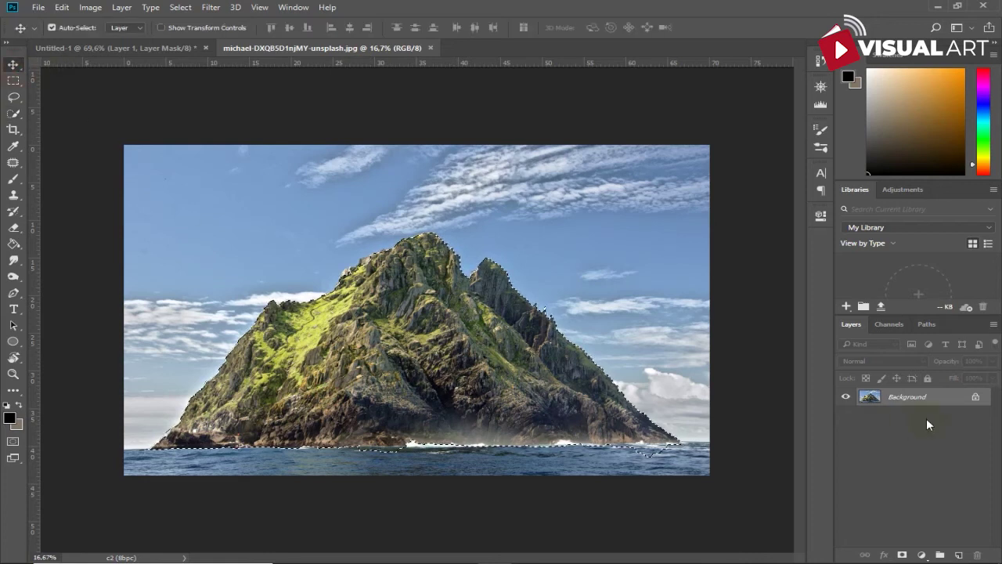
{"action": "left_click", "coordinate": [976, 396]}
{"action": "mouse_move", "coordinate": [544, 347]}
{"action": "left_mouse_down"}
{"action": "mouse_move", "coordinate": [208, 48]}
{"action": "mouse_move", "coordinate": [333, 225]}
{"action": "left_mouse_up"}
- Scale the mountain down to about 18% and move it onto the tortoise's back
{"action": "key", "text": "ctrl+t"}
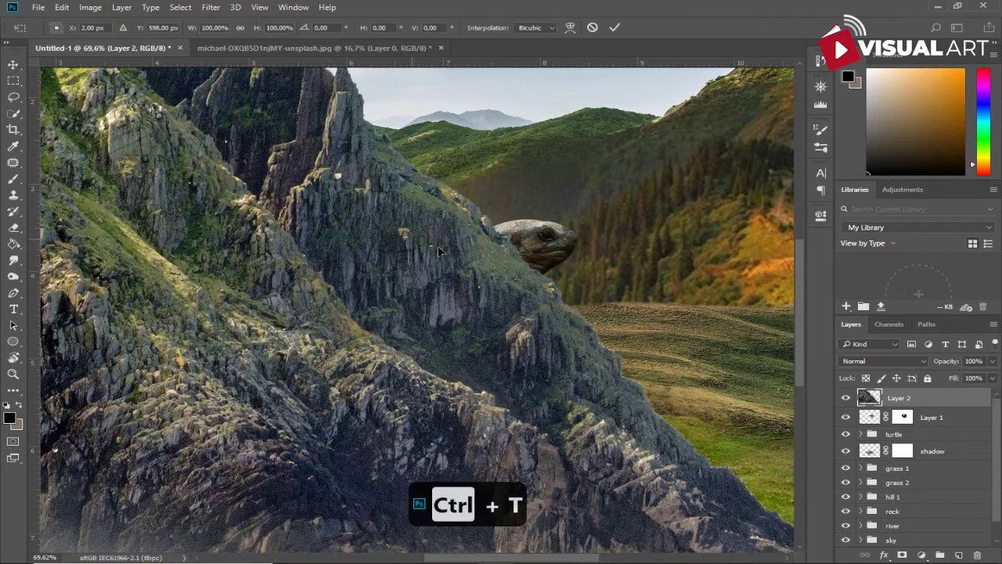
{"action": "scroll", "coordinate": [446, 253], "scroll_direction": "down", "scroll_amount": 3}
{"action": "scroll", "coordinate": [446, 253], "scroll_direction": "down", "scroll_amount": 2}
{"action": "left_click_drag", "start_coordinate": [546, 398], "coordinate": [326, 309]}
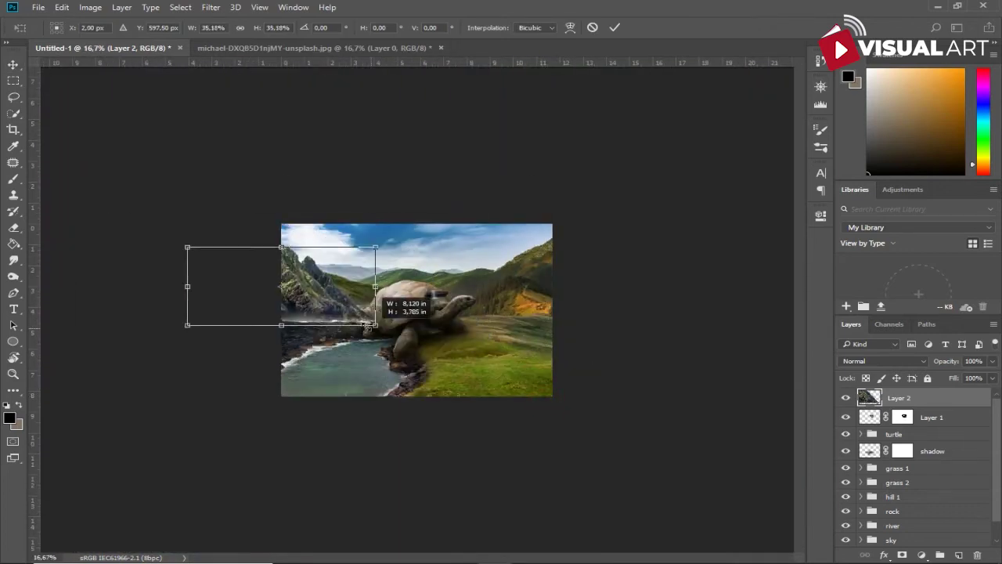
{"action": "scroll", "coordinate": [324, 308], "scroll_direction": "up", "scroll_amount": 2}
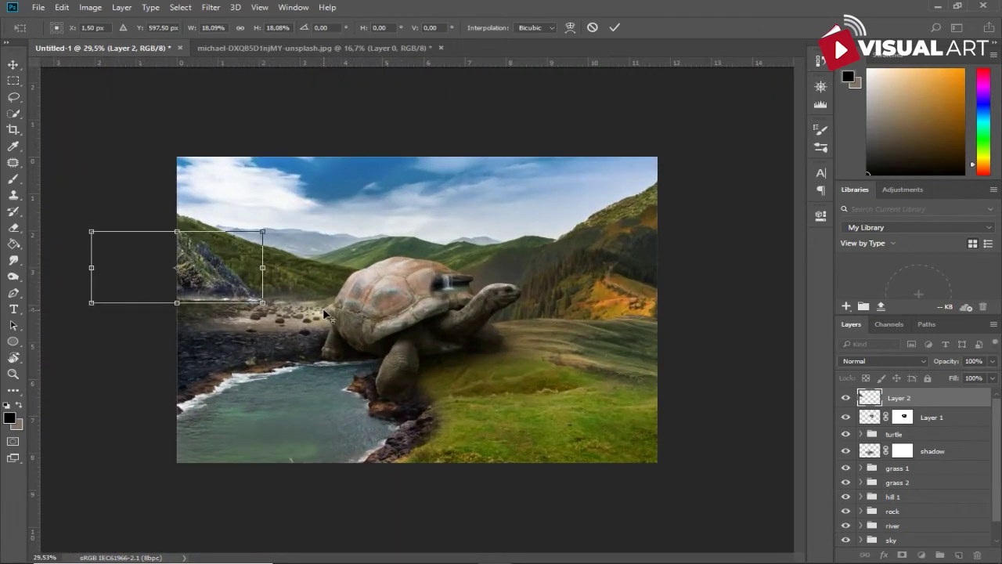
{"action": "left_click_drag", "start_coordinate": [231, 281], "coordinate": [515, 320]}
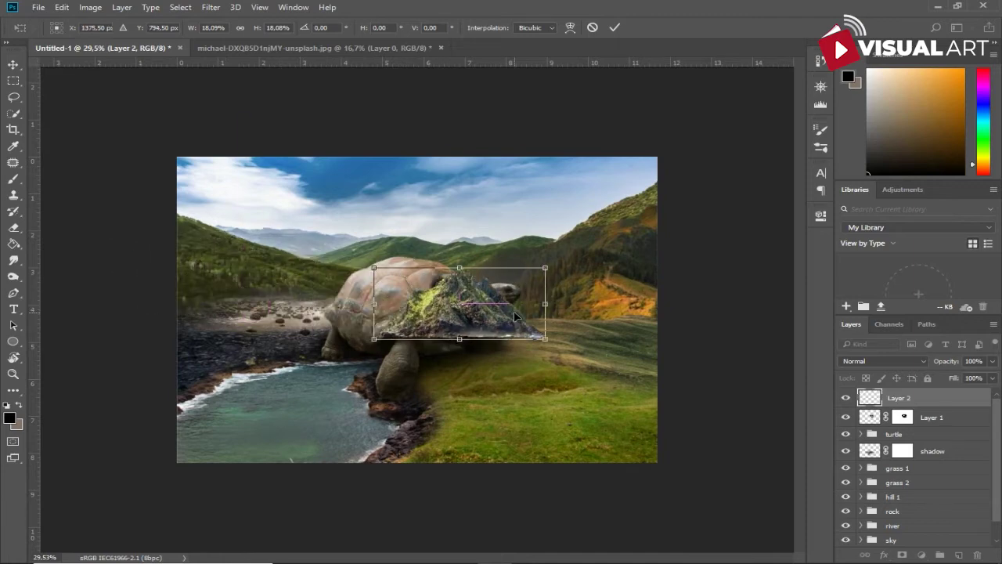
{"action": "scroll", "coordinate": [515, 319], "scroll_direction": "up", "scroll_amount": 2}
{"action": "scroll", "coordinate": [515, 320], "scroll_direction": "up", "scroll_amount": 2}
{"action": "scroll", "coordinate": [516, 319], "scroll_direction": "up", "scroll_amount": 1}
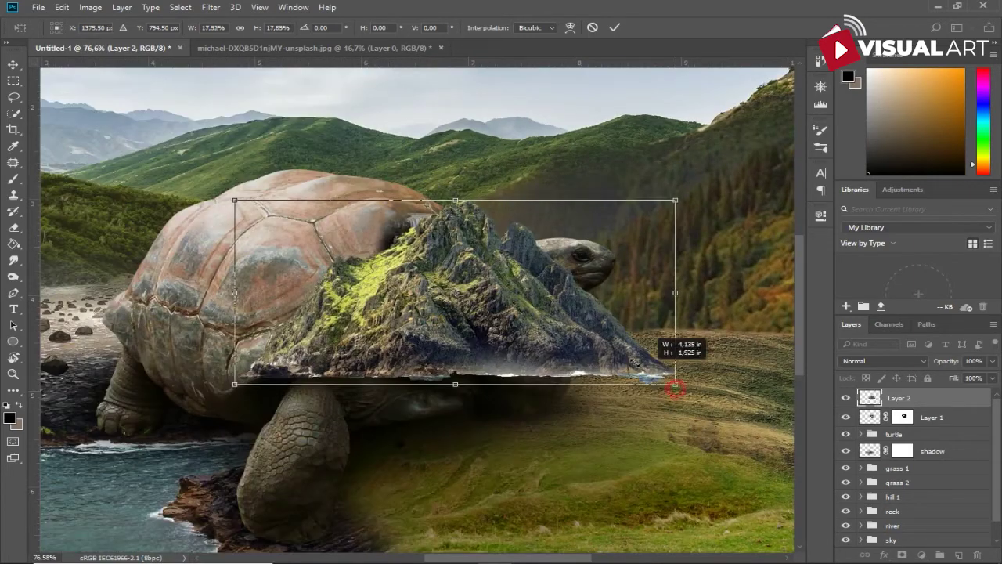
- Fine-tune the mountain's size and position just above the waterfall hole, and commit
{"action": "left_click_drag", "start_coordinate": [675, 379], "coordinate": [604, 351]}
{"action": "left_click_drag", "start_coordinate": [532, 284], "coordinate": [470, 155]}
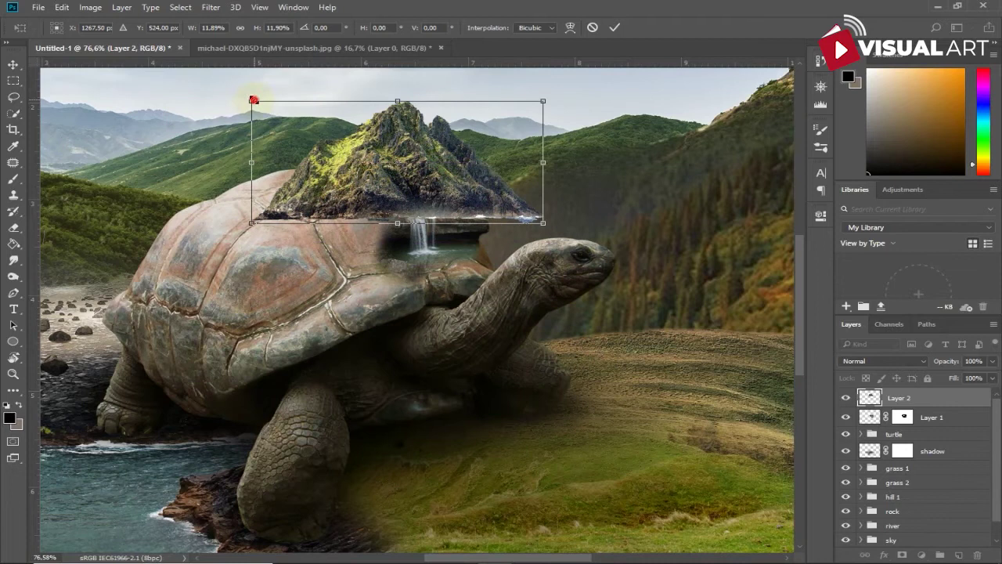
{"action": "left_click_drag", "start_coordinate": [252, 100], "coordinate": [315, 128]}
{"action": "left_click_drag", "start_coordinate": [421, 164], "coordinate": [444, 183]}
{"action": "left_click_drag", "start_coordinate": [339, 146], "coordinate": [328, 142]}
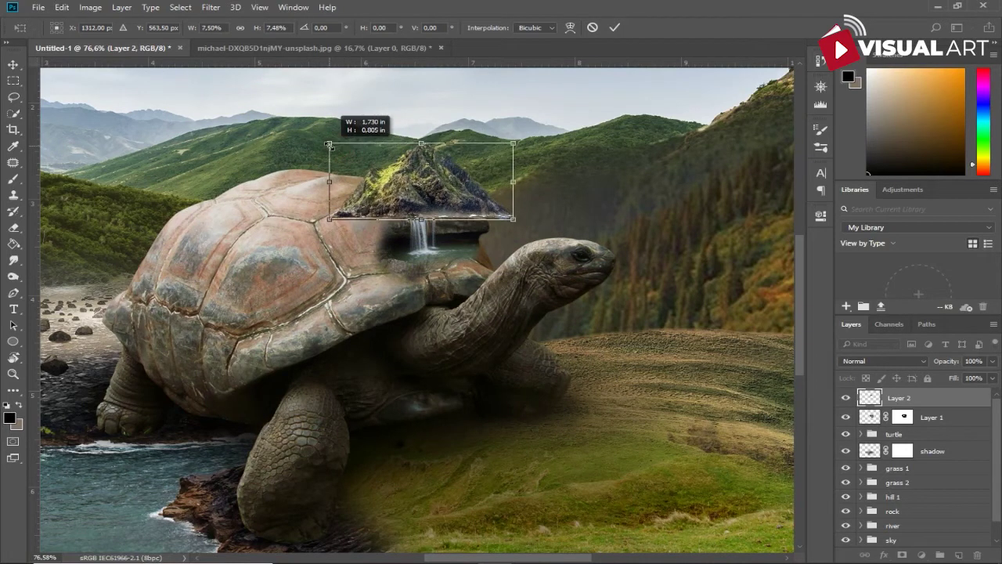
{"action": "left_click_drag", "start_coordinate": [447, 190], "coordinate": [467, 202]}
{"action": "key", "text": "Return"}
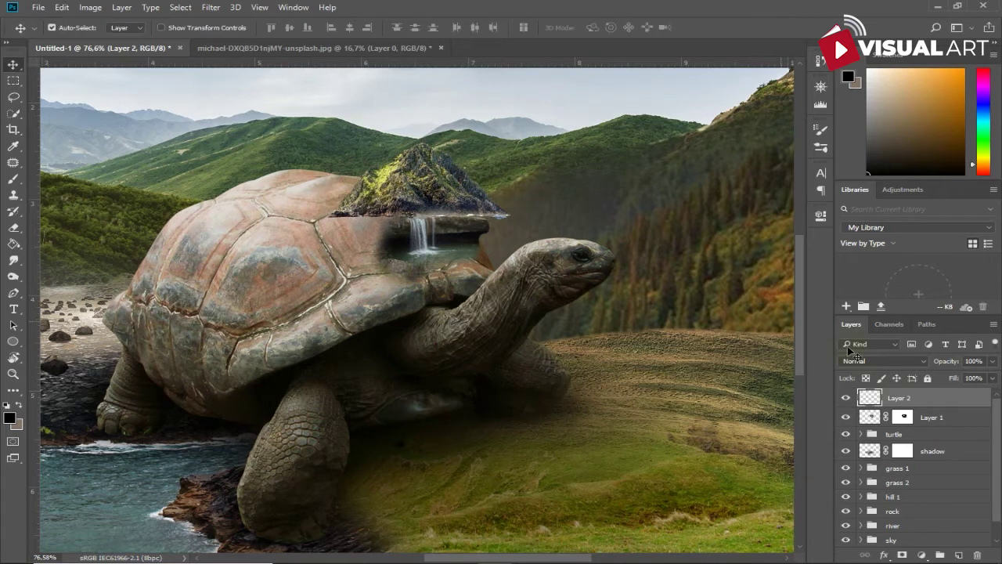
- Mask Layer 2 with a soft black brush, blending the mountain's base around the waterfall
{"action": "left_click", "coordinate": [902, 555]}
{"action": "scroll", "coordinate": [494, 285], "scroll_direction": "up", "scroll_amount": 2}
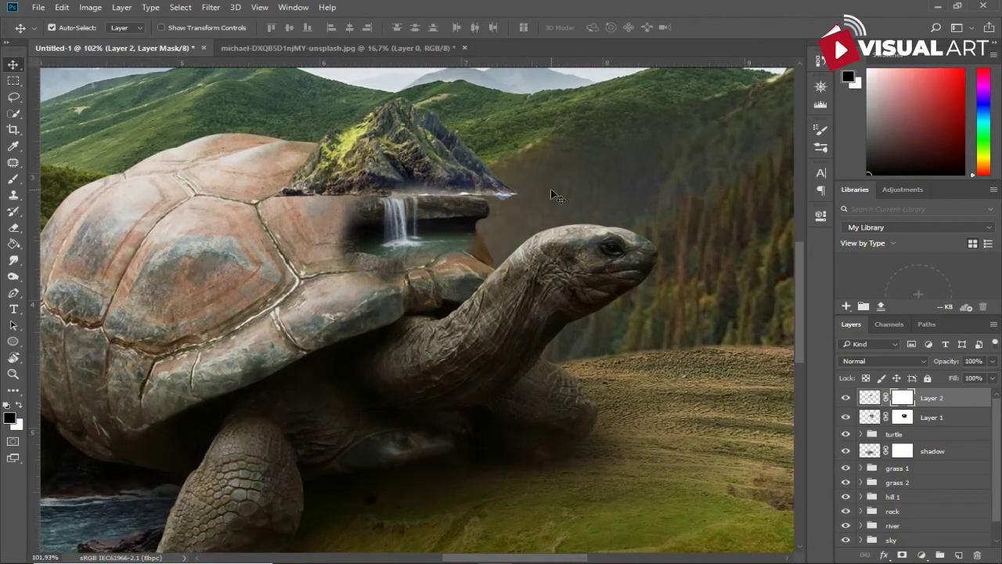
{"action": "key", "text": "b"}
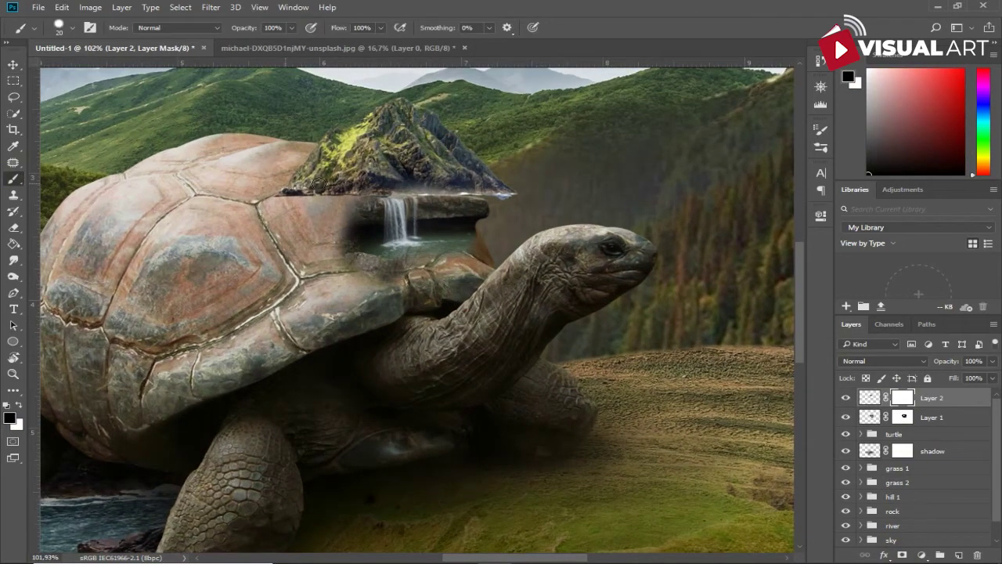
{"action": "right_click", "coordinate": [539, 190]}
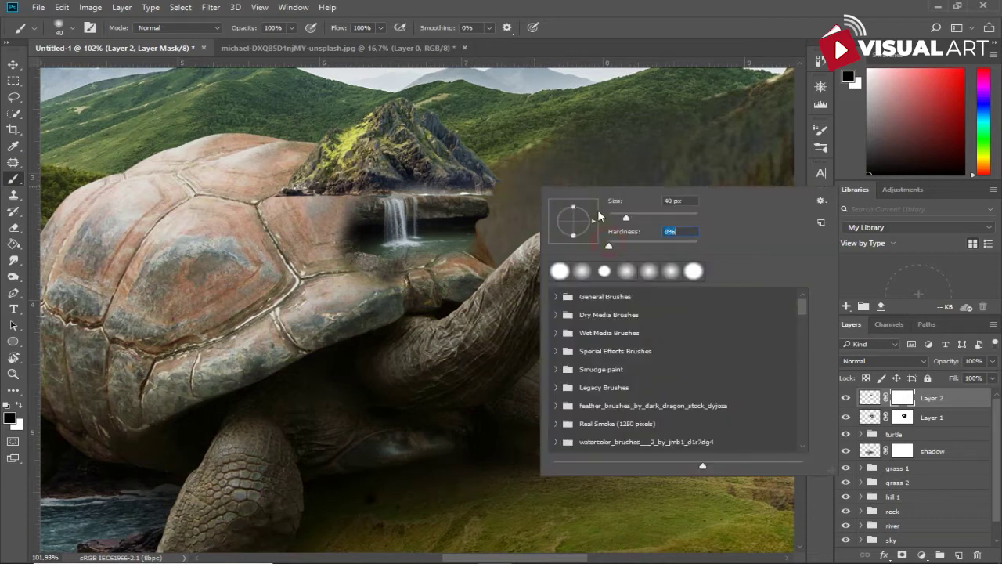
{"action": "key", "text": "Return"}
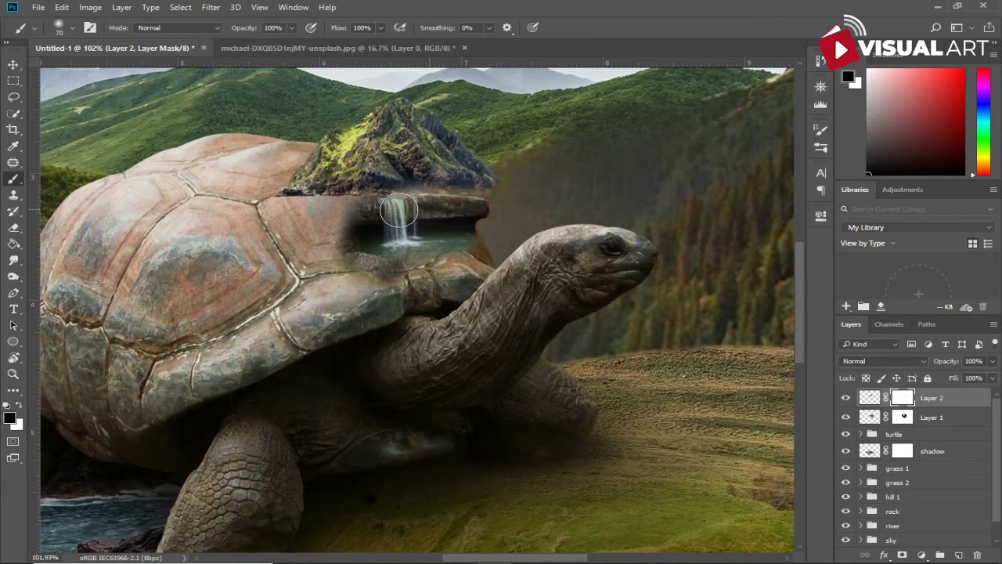
{"action": "mouse_move", "coordinate": [348, 205]}
{"action": "left_mouse_down"}
{"action": "mouse_move", "coordinate": [324, 208]}
{"action": "mouse_move", "coordinate": [290, 190]}
{"action": "mouse_move", "coordinate": [357, 213]}
{"action": "left_mouse_up"}
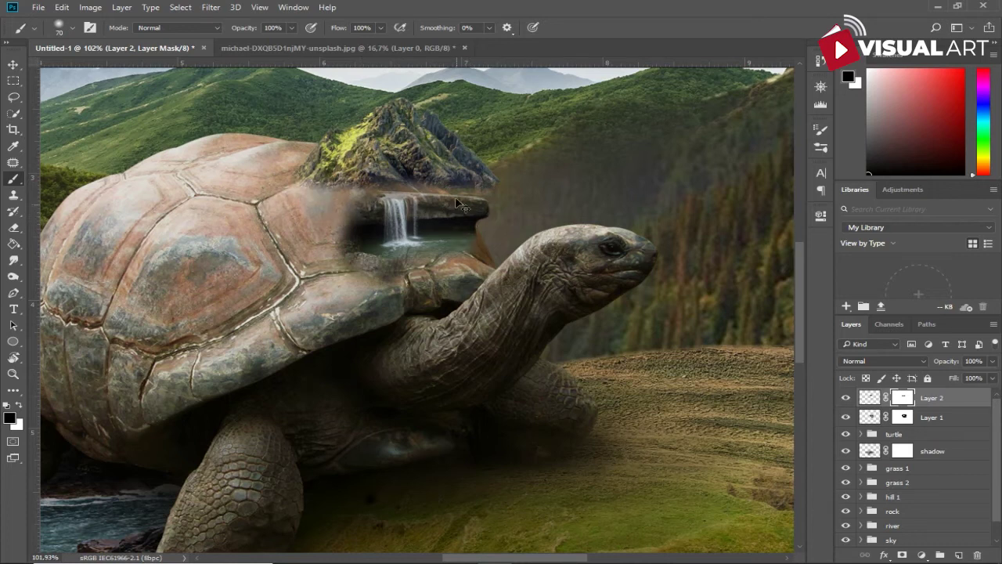
{"action": "left_click", "coordinate": [381, 212]}
{"action": "mouse_move", "coordinate": [380, 212]}
{"action": "left_mouse_down"}
{"action": "mouse_move", "coordinate": [321, 206]}
{"action": "mouse_move", "coordinate": [299, 180]}
{"action": "left_mouse_up"}
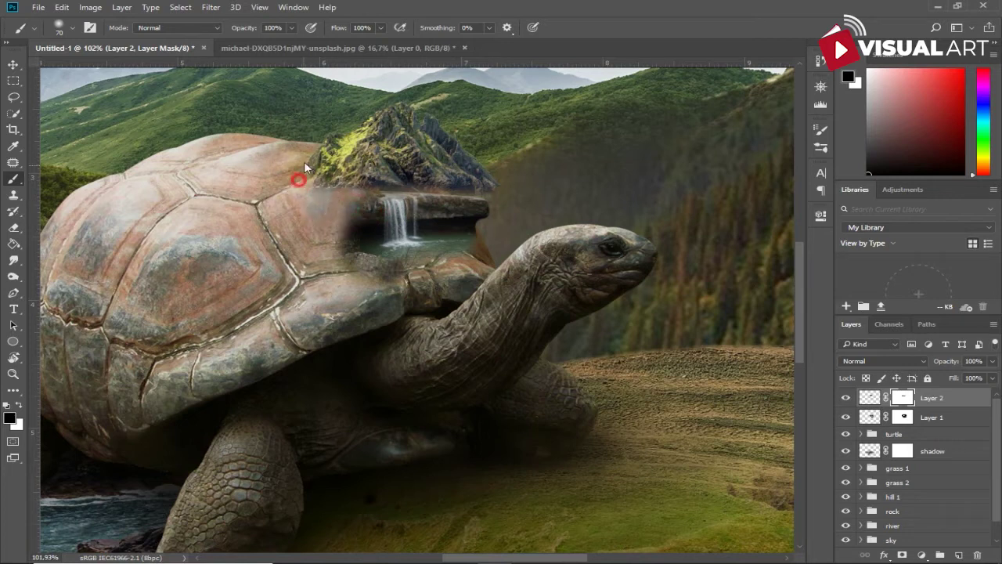
{"action": "mouse_move", "coordinate": [440, 113]}
{"action": "left_mouse_down"}
{"action": "mouse_move", "coordinate": [488, 157]}
{"action": "mouse_move", "coordinate": [486, 179]}
{"action": "mouse_move", "coordinate": [457, 142]}
{"action": "left_mouse_up"}
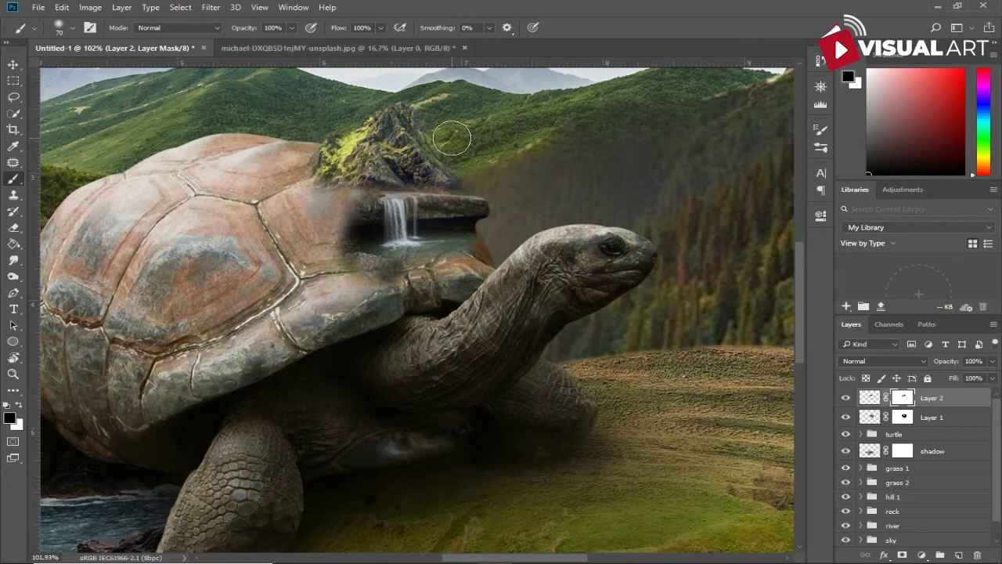
{"action": "left_click_drag", "start_coordinate": [481, 186], "coordinate": [475, 200]}
- Open the castle-on-a-cliff PNG from the turtle source folder
{"action": "scroll", "coordinate": [474, 200], "scroll_direction": "down", "scroll_amount": 1}
{"action": "scroll", "coordinate": [474, 199], "scroll_direction": "down", "scroll_amount": 1}
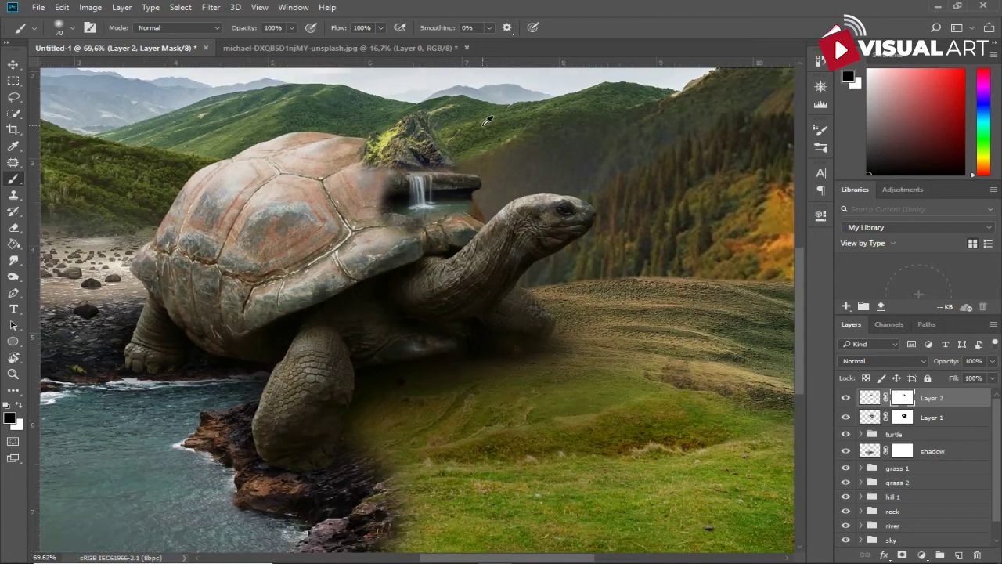
{"action": "scroll", "coordinate": [474, 203], "scroll_direction": "down", "scroll_amount": 1}
{"action": "scroll", "coordinate": [476, 210], "scroll_direction": "down", "scroll_amount": 2}
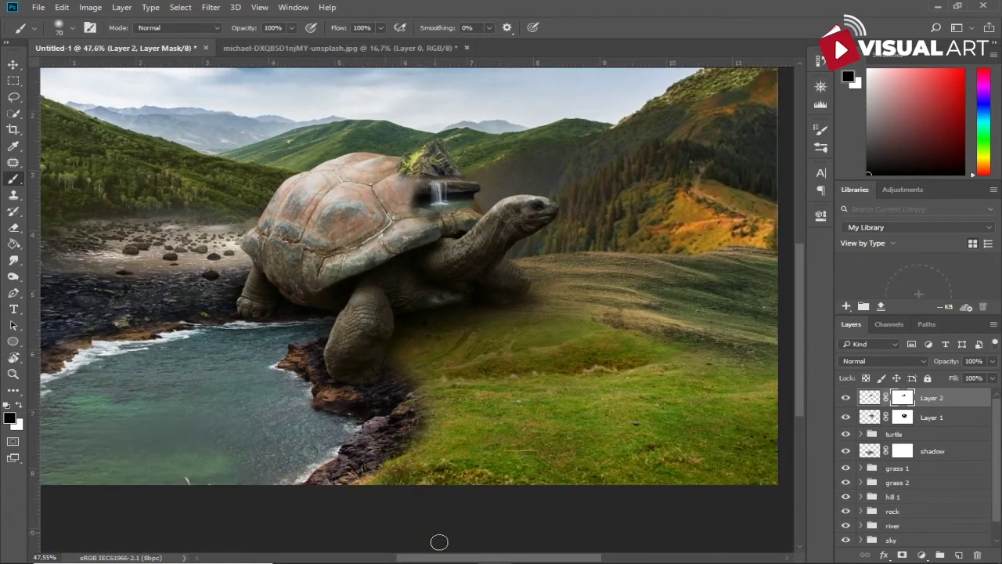
{"action": "left_click", "coordinate": [460, 555]}
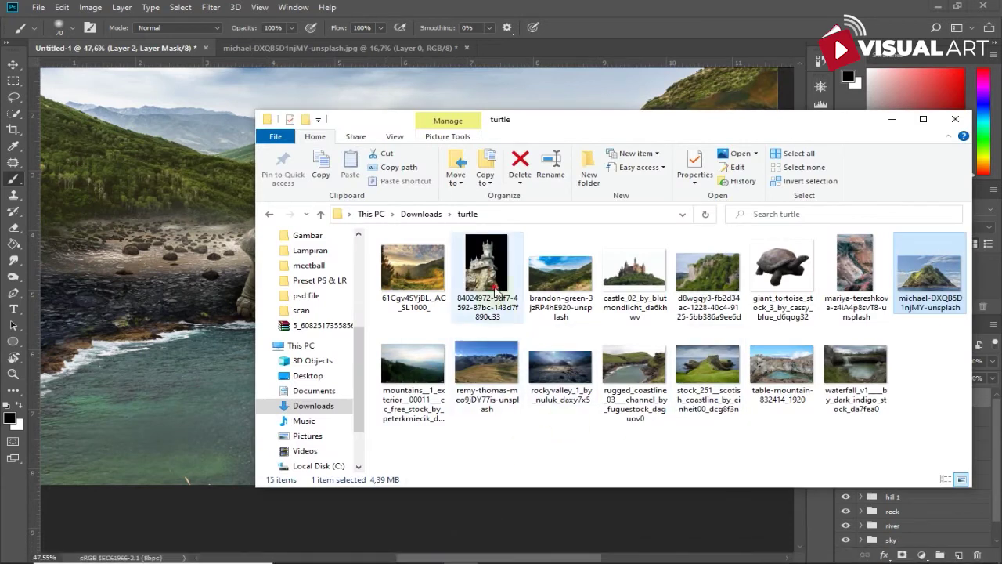
{"action": "left_click_drag", "start_coordinate": [495, 291], "coordinate": [548, 43]}
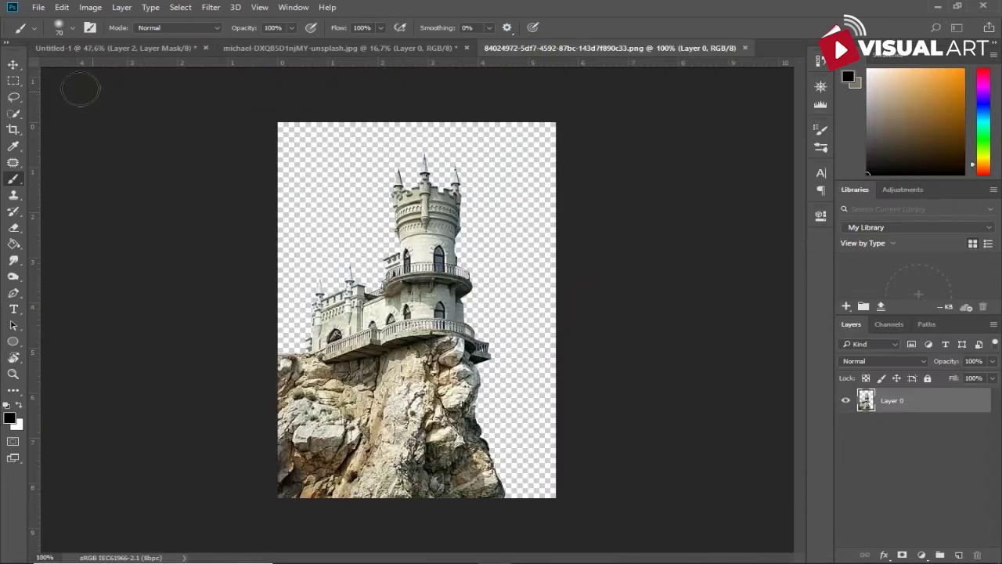
- Bring the castle in below Layer 2, scale it to 57% and lift it onto the shell
{"action": "key", "text": "v"}
{"action": "mouse_move", "coordinate": [436, 280]}
{"action": "left_mouse_down"}
{"action": "mouse_move", "coordinate": [187, 52]}
{"action": "mouse_move", "coordinate": [474, 259]}
{"action": "left_mouse_up"}
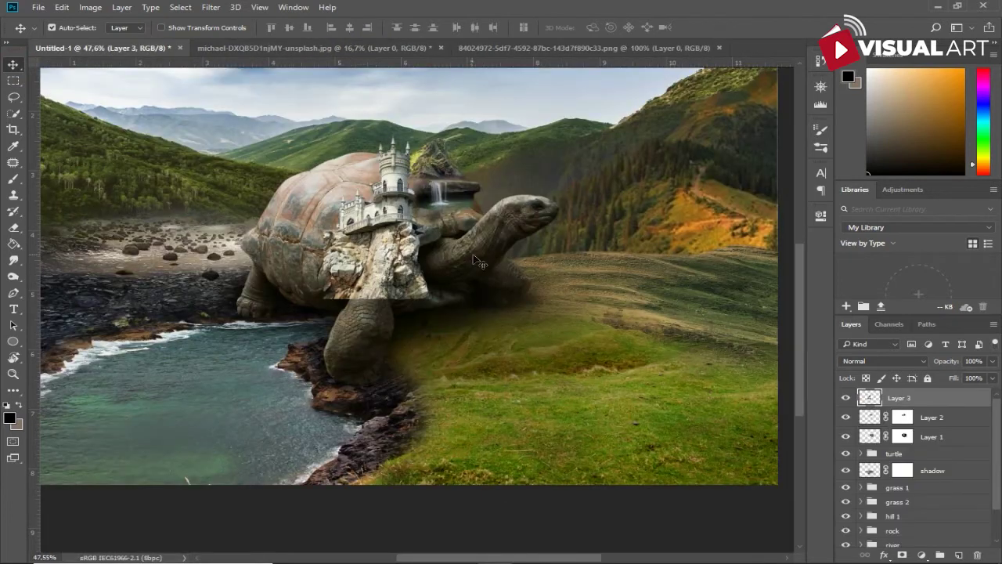
{"action": "left_click_drag", "start_coordinate": [939, 395], "coordinate": [940, 427]}
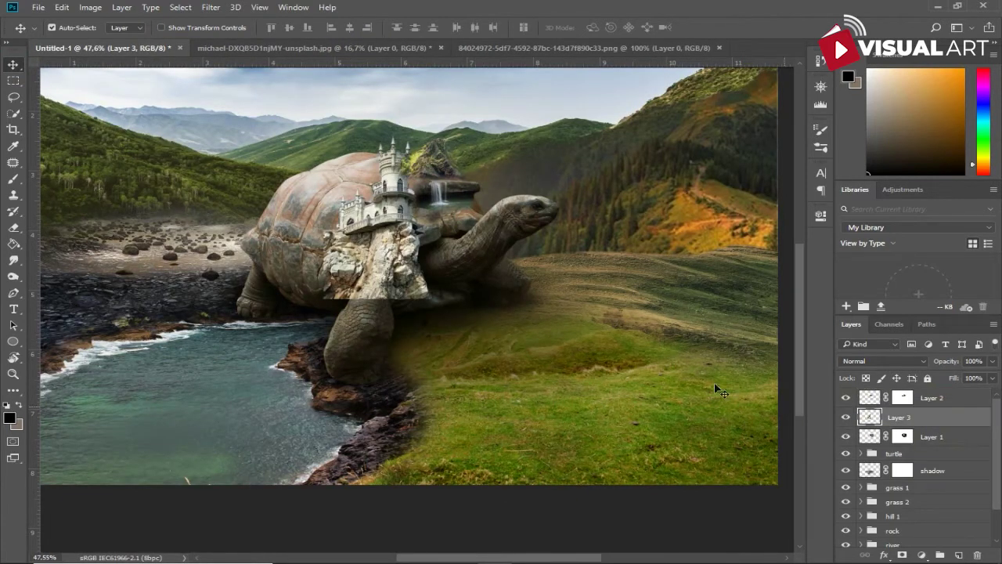
{"action": "key", "text": "ctrl+t"}
{"action": "scroll", "coordinate": [433, 360], "scroll_direction": "up", "scroll_amount": 2}
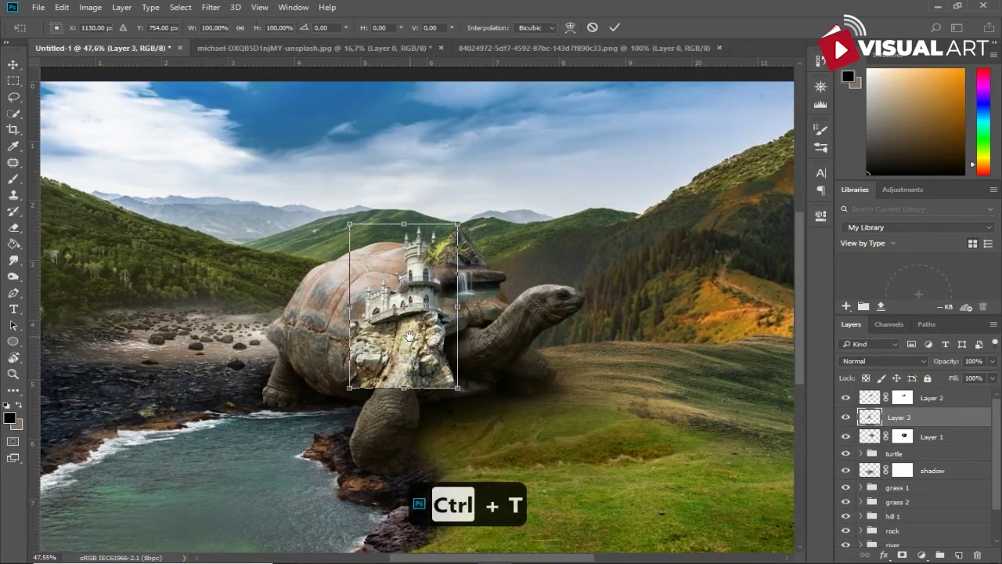
{"action": "scroll", "coordinate": [433, 360], "scroll_direction": "up", "scroll_amount": 2}
{"action": "mouse_move", "coordinate": [472, 404]}
{"action": "left_mouse_down"}
{"action": "mouse_move", "coordinate": [404, 302]}
{"action": "mouse_move", "coordinate": [451, 191]}
{"action": "mouse_move", "coordinate": [451, 163]}
{"action": "left_mouse_up"}
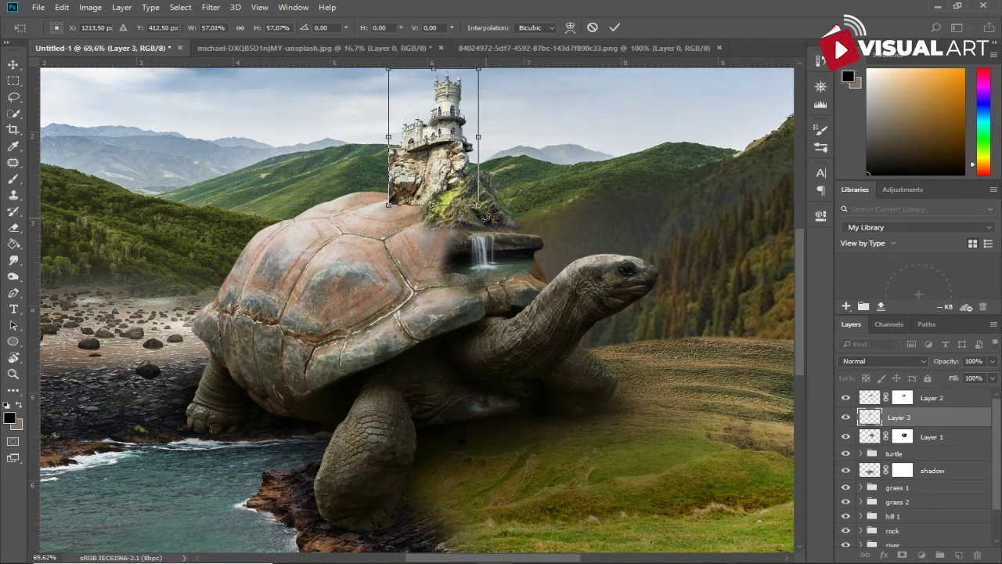
{"action": "left_click_drag", "start_coordinate": [441, 233], "coordinate": [446, 313]}
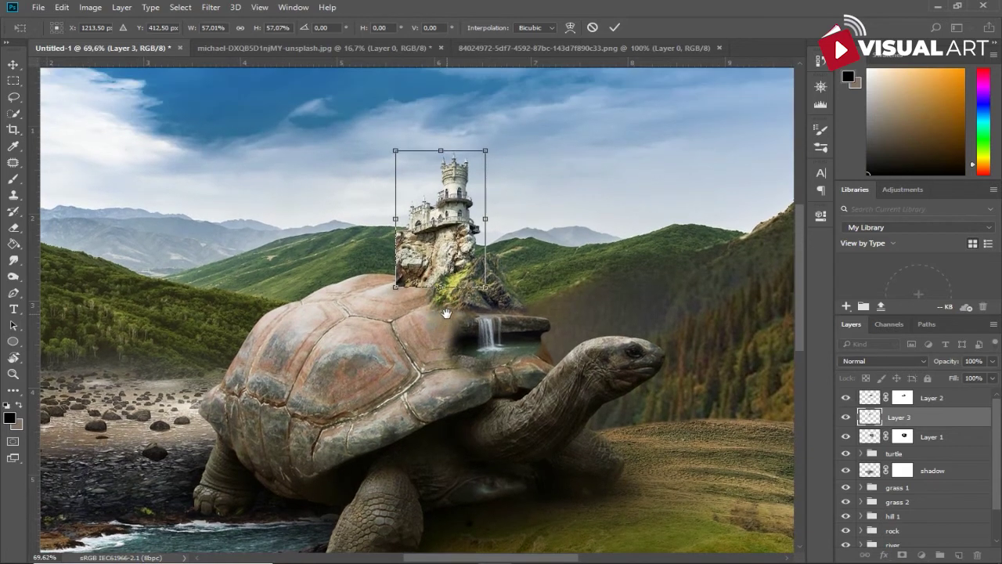
{"action": "key", "text": "Return"}
- Move and slightly enlarge the mossy rock layer
{"action": "left_click", "coordinate": [468, 285], "text": "ctrl"}
{"action": "key", "text": "ctrl+t"}
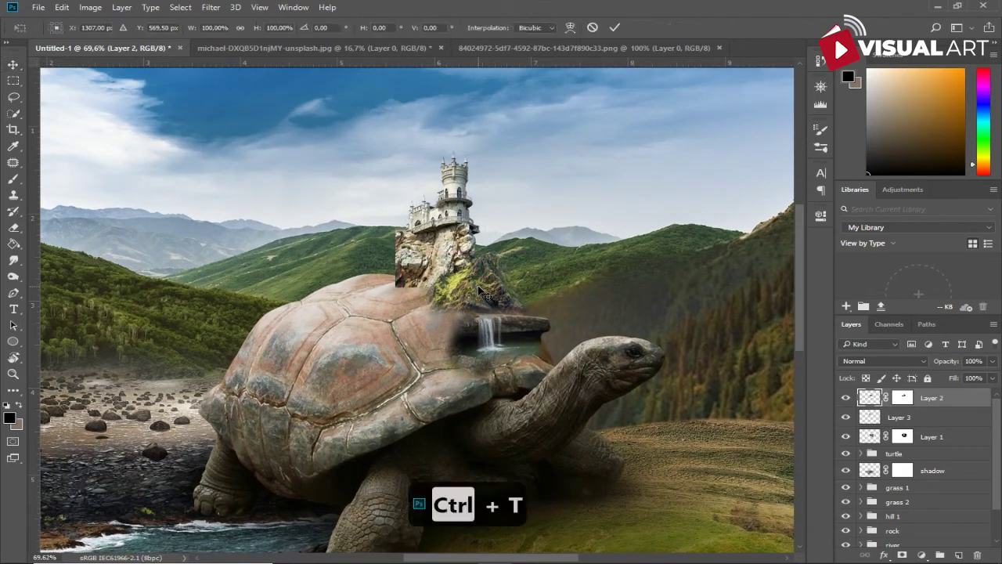
{"action": "left_click_drag", "start_coordinate": [417, 265], "coordinate": [451, 280]}
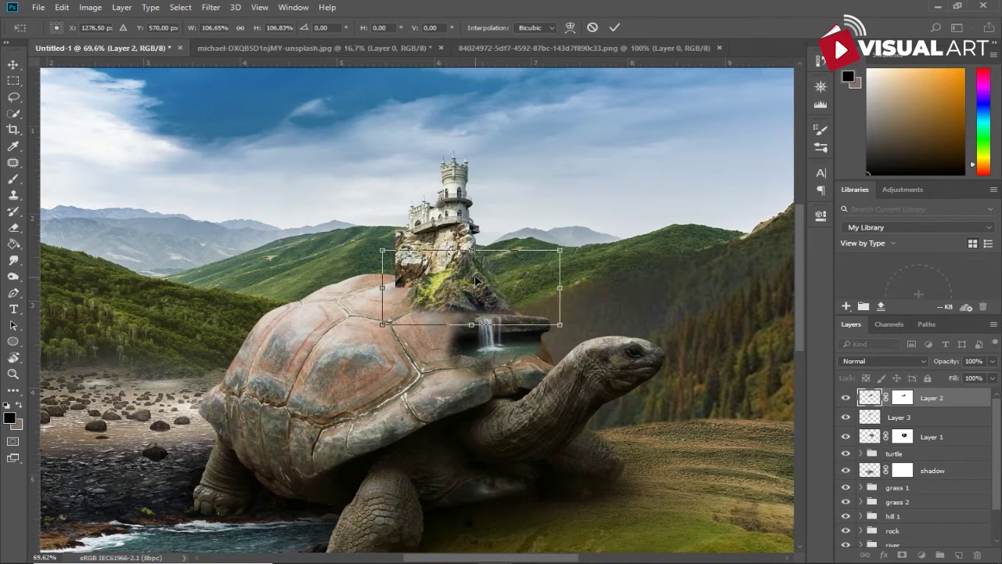
{"action": "key", "text": "Return"}
{"action": "left_click_drag", "start_coordinate": [466, 278], "coordinate": [460, 270]}
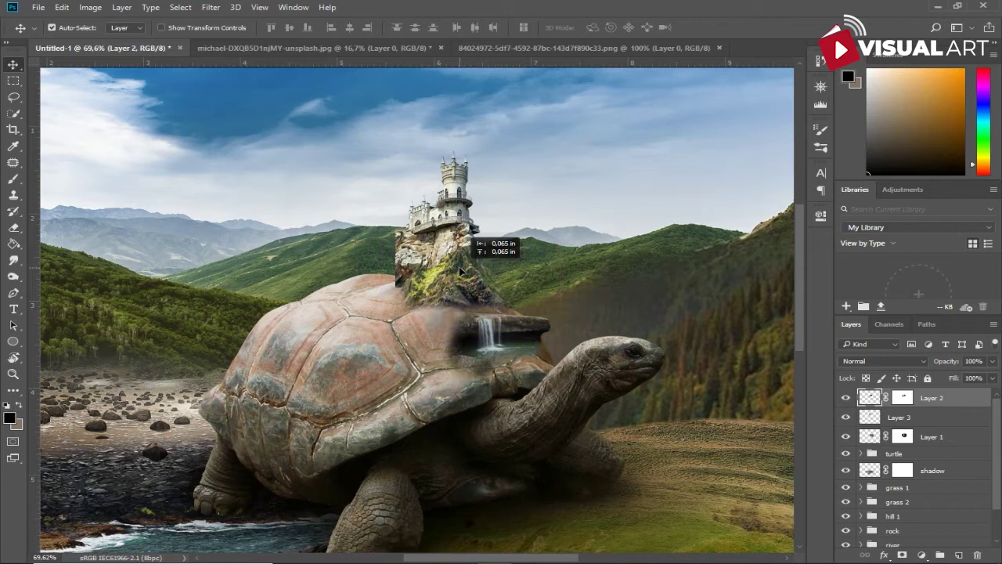
- Enlarge the waterfall pool layer toward the upper left and lower right
{"action": "left_click", "coordinate": [510, 331]}
{"action": "key", "text": "ctrl+t"}
{"action": "left_click_drag", "start_coordinate": [427, 303], "coordinate": [407, 293]}
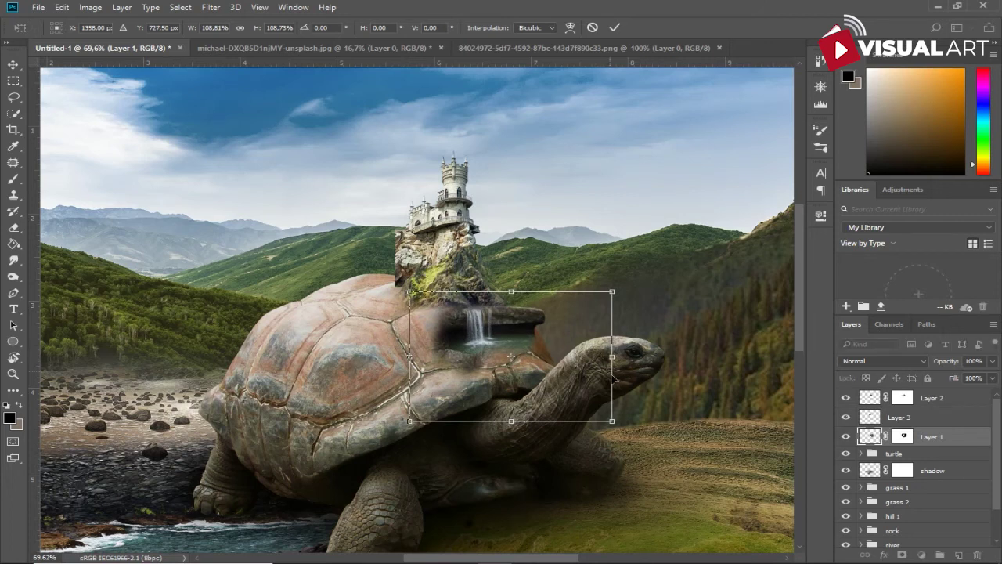
{"action": "left_click_drag", "start_coordinate": [614, 421], "coordinate": [619, 425]}
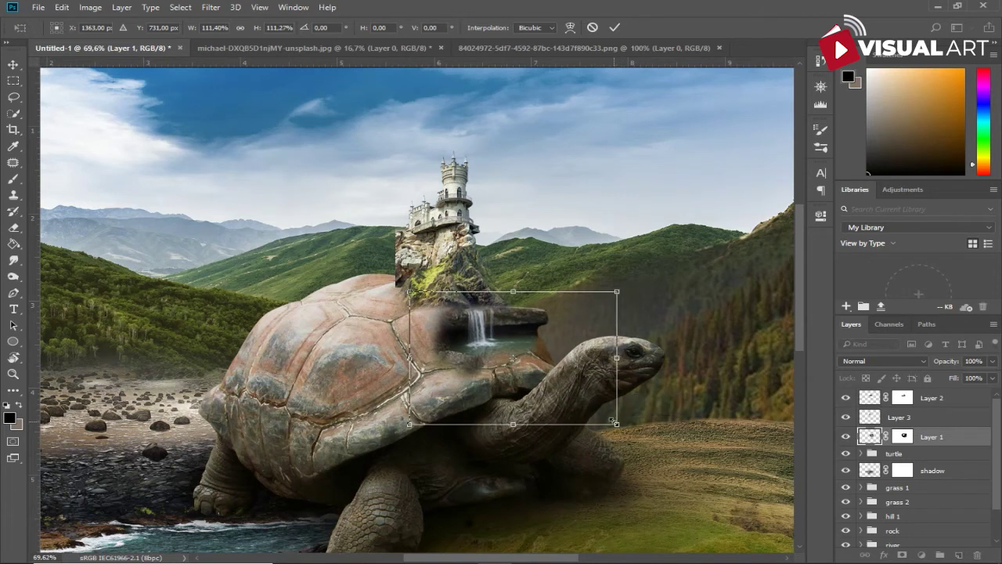
{"action": "key", "text": "Return"}
{"action": "scroll", "coordinate": [615, 425], "scroll_direction": "down", "scroll_amount": 1}
{"action": "scroll", "coordinate": [615, 425], "scroll_direction": "down", "scroll_amount": 1}
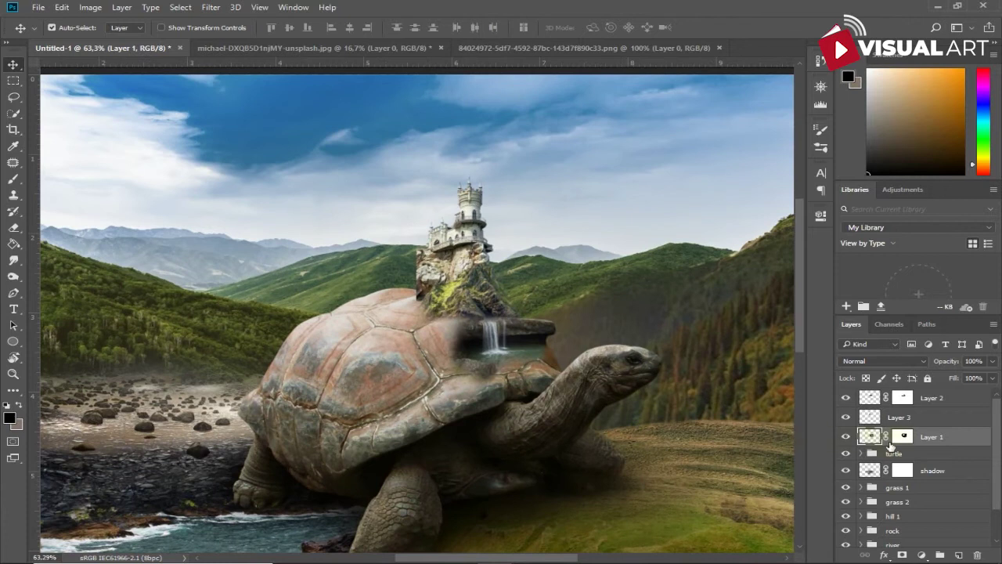
- Paint black on Layer 2's mask to hide the rock's hard left edge
{"action": "left_click", "coordinate": [903, 398]}
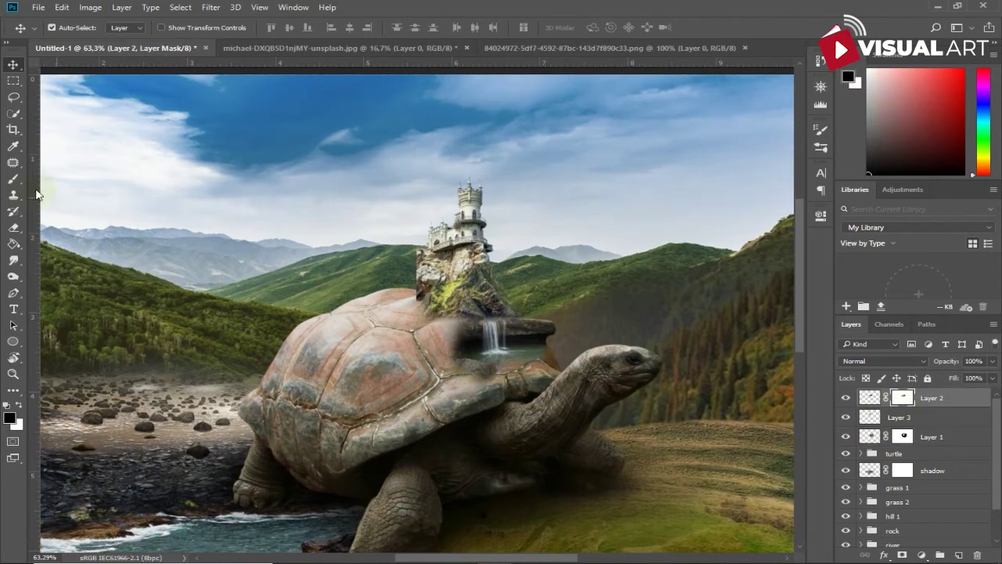
{"action": "left_click", "coordinate": [14, 179]}
{"action": "scroll", "coordinate": [518, 296], "scroll_direction": "up", "scroll_amount": 2}
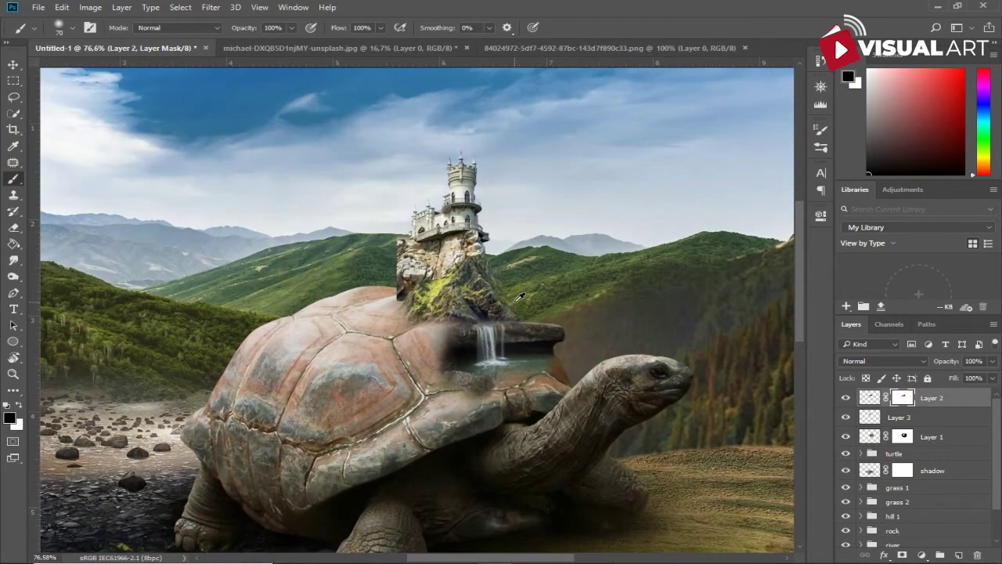
{"action": "left_click_drag", "start_coordinate": [439, 265], "coordinate": [418, 277]}
{"action": "left_click", "coordinate": [401, 290]}
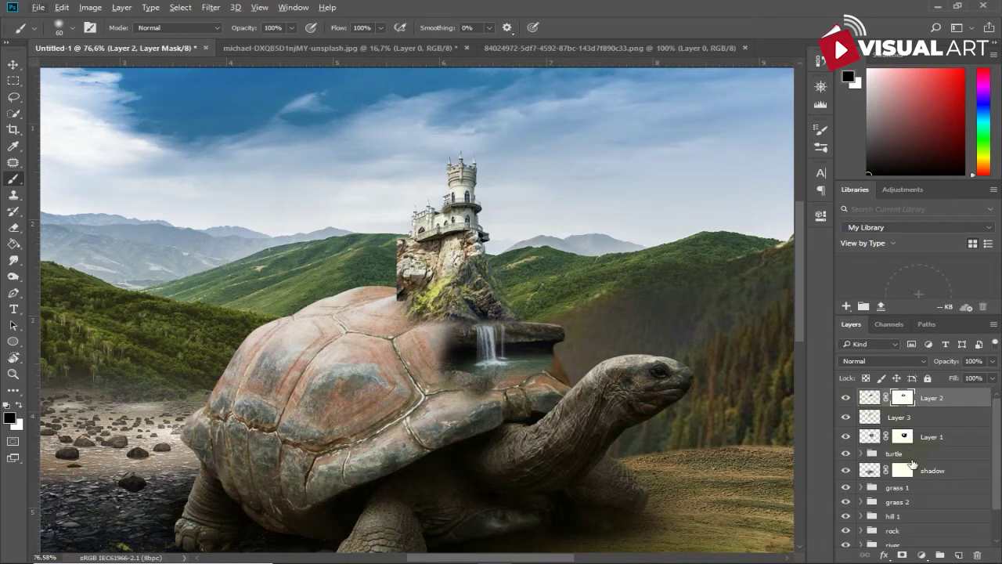
- Add a Brightness/Contrast adjustment set to Brightness −41 and Contrast 23
{"action": "left_click", "coordinate": [922, 548]}
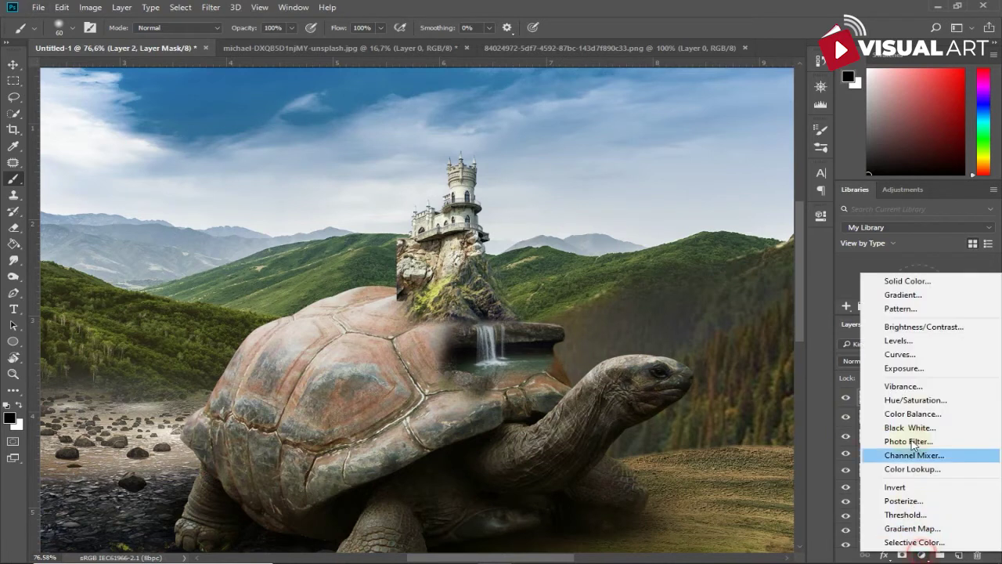
{"action": "left_click", "coordinate": [928, 329]}
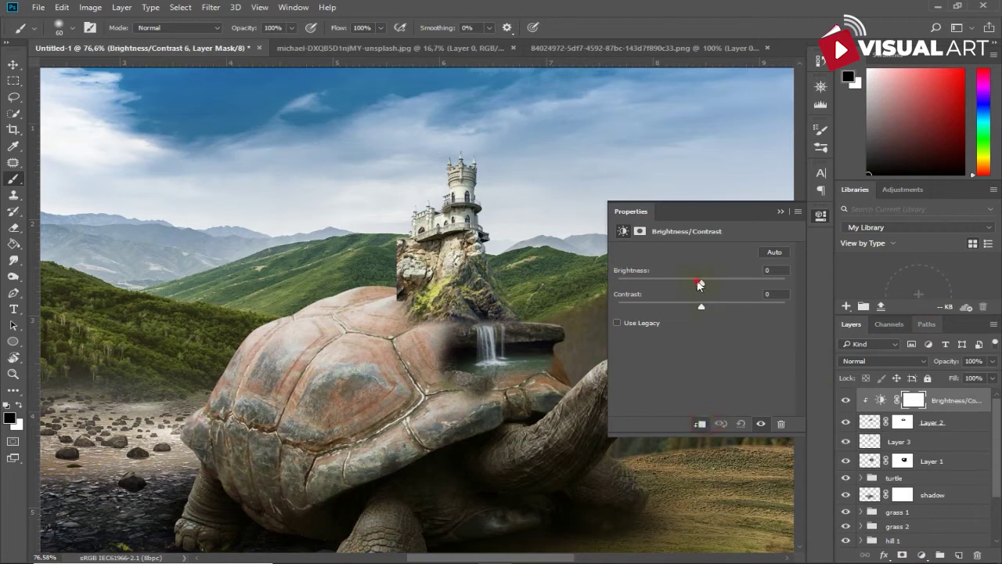
{"action": "left_click_drag", "start_coordinate": [700, 285], "coordinate": [686, 287]}
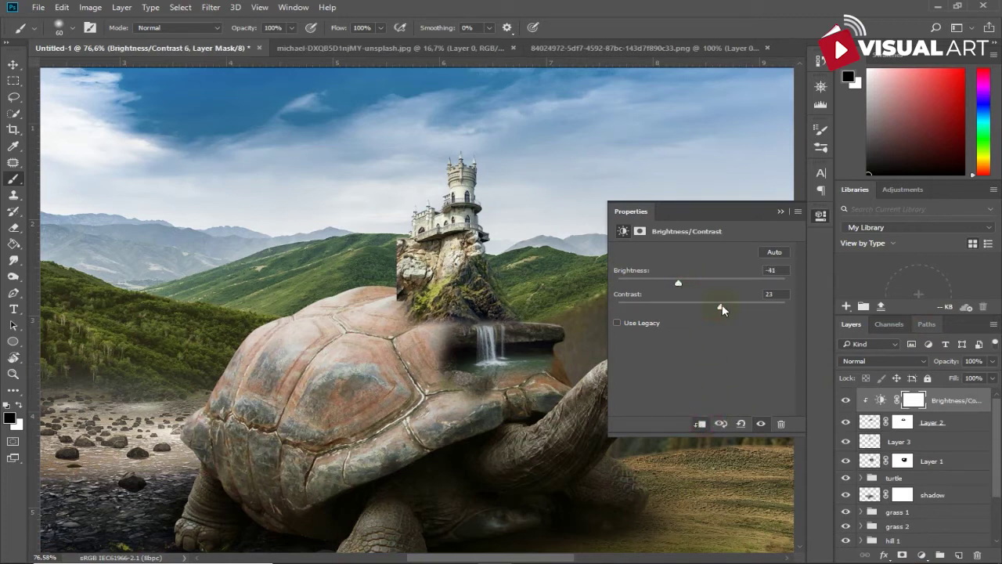
{"action": "left_click_drag", "start_coordinate": [720, 308], "coordinate": [720, 308]}
- Group the rock with its adjustment, then darken the castle with clipped Brightness/Contrast (−59, 46)
{"action": "left_click", "coordinate": [957, 430]}
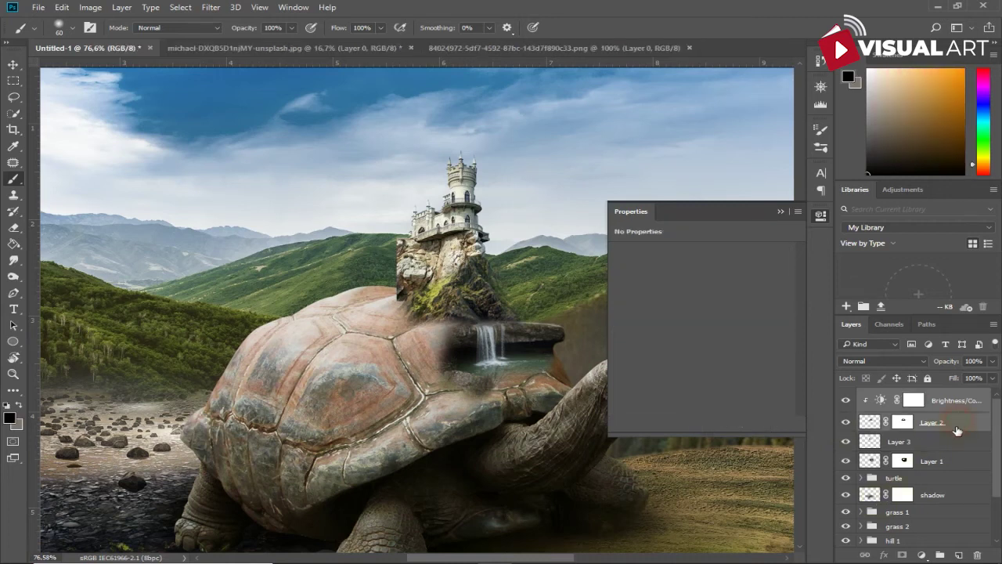
{"action": "key", "text": "ctrl+g"}
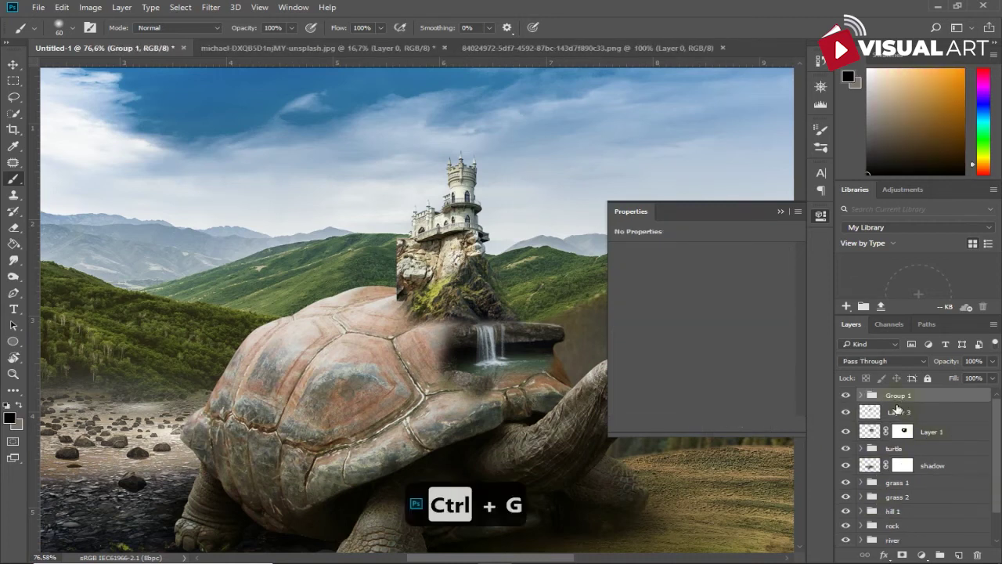
{"action": "left_click", "coordinate": [908, 413]}
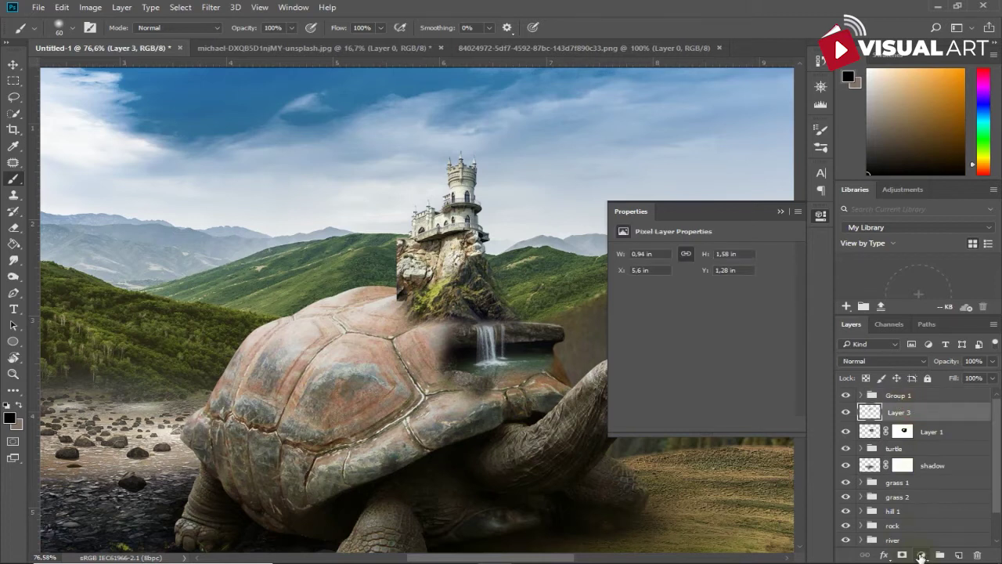
{"action": "left_click", "coordinate": [918, 555]}
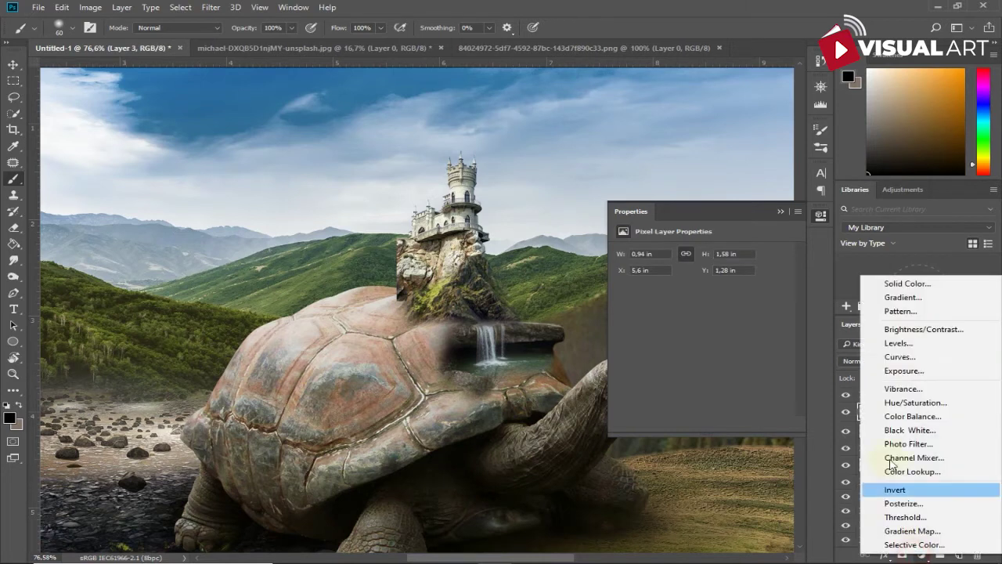
{"action": "left_click", "coordinate": [893, 325]}
{"action": "left_click", "coordinate": [718, 423]}
{"action": "left_click_drag", "start_coordinate": [703, 285], "coordinate": [687, 287]}
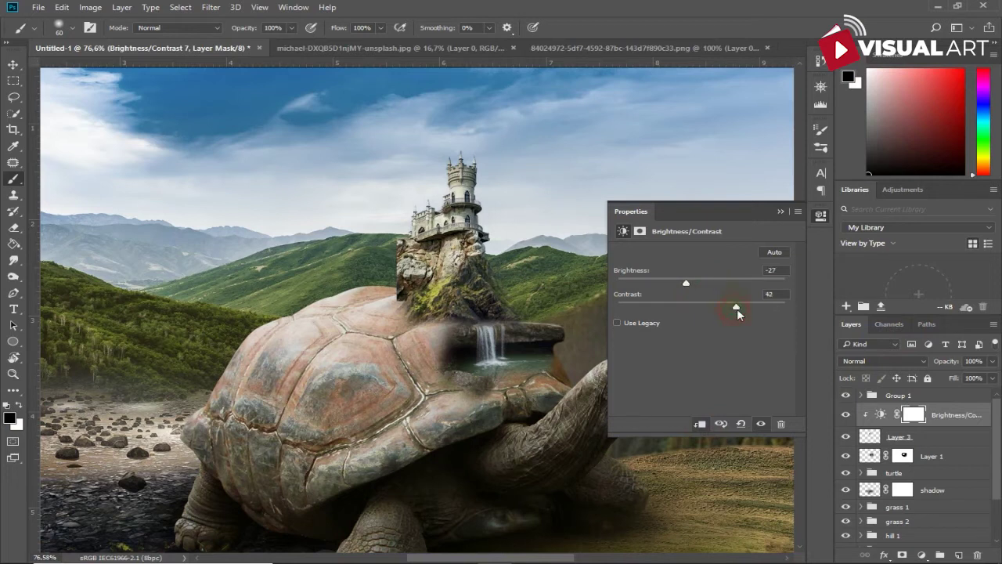
{"action": "left_click_drag", "start_coordinate": [682, 285], "coordinate": [669, 285]}
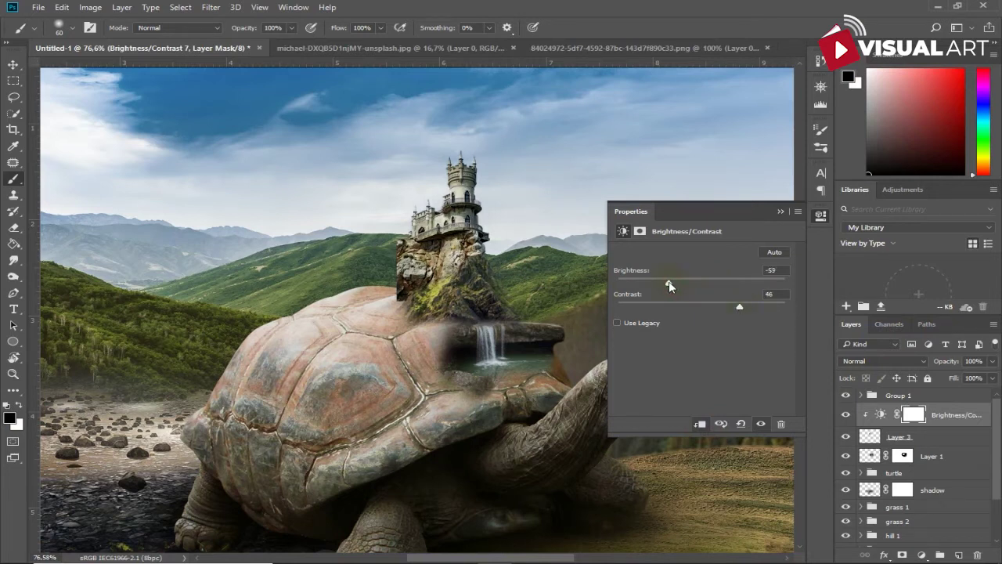
- Warm the castle with a clipped Color Balance of Red +13 and Blue −18
{"action": "left_click", "coordinate": [922, 554]}
{"action": "left_click", "coordinate": [908, 412]}
{"action": "left_click", "coordinate": [699, 424]}
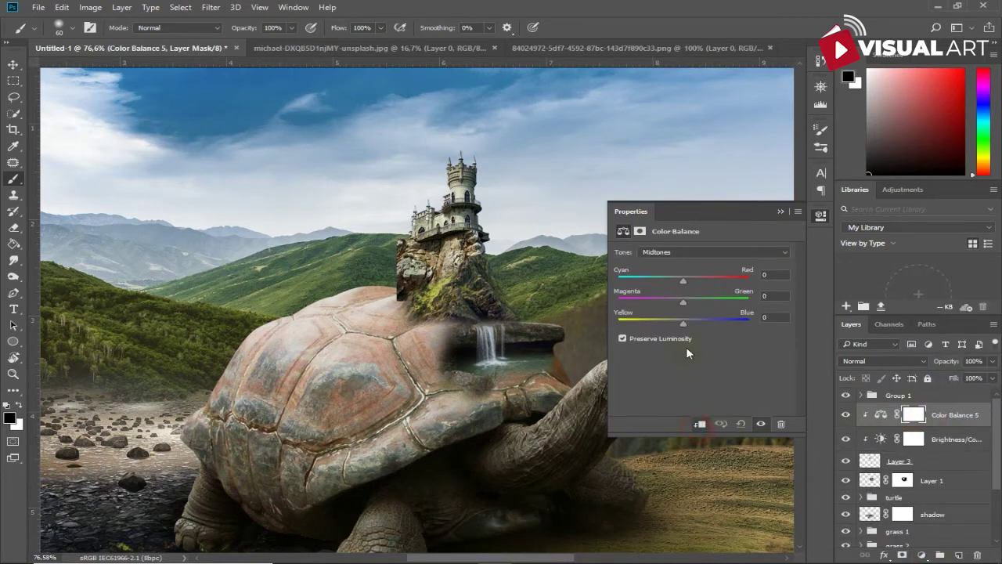
{"action": "left_click_drag", "start_coordinate": [683, 323], "coordinate": [671, 323]}
{"action": "left_click_drag", "start_coordinate": [683, 280], "coordinate": [690, 281]}
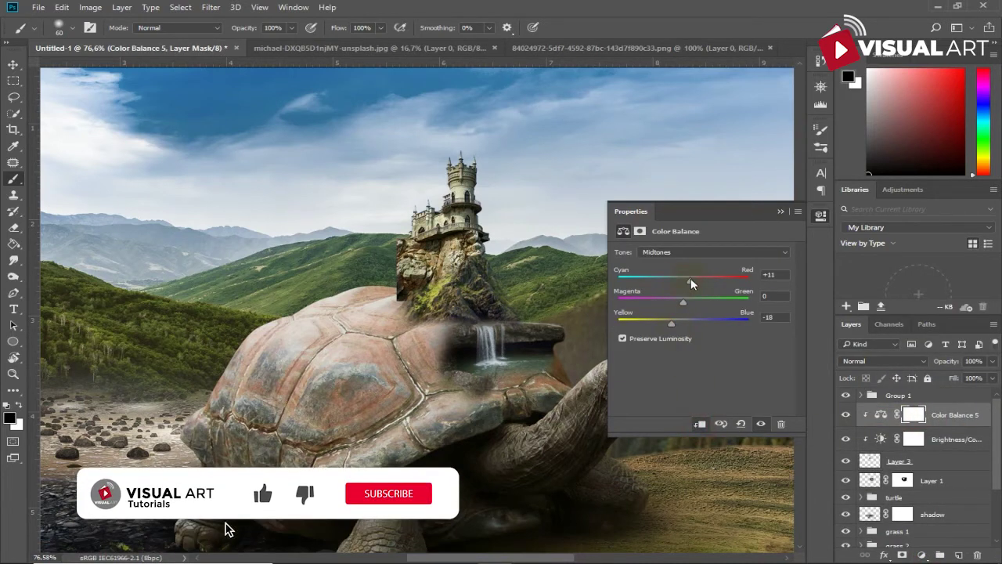
{"action": "left_click_drag", "start_coordinate": [690, 280], "coordinate": [693, 281]}
{"action": "left_click", "coordinate": [781, 212]}
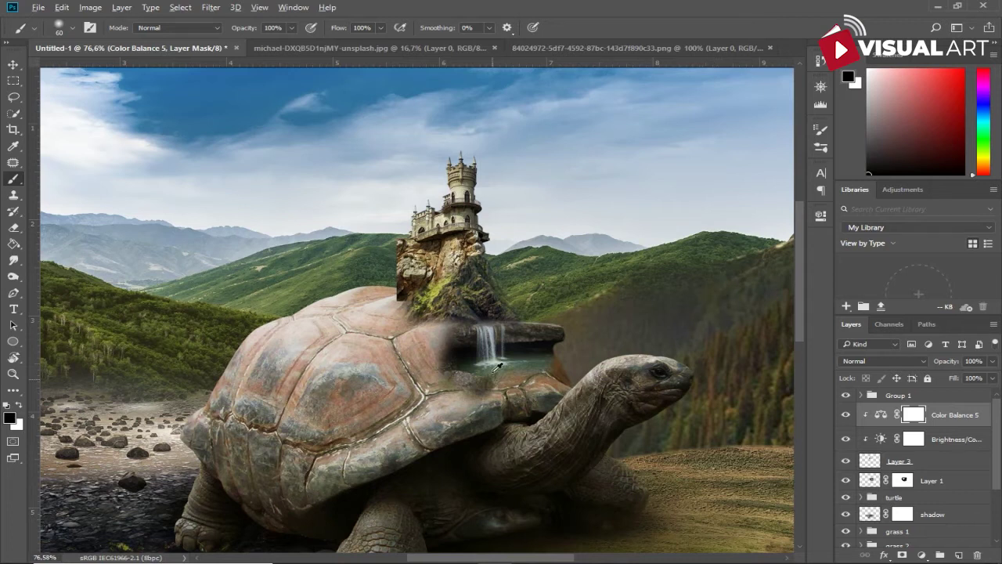
- Open the forested limestone cliff photo from the turtle folder
{"action": "scroll", "coordinate": [498, 366], "scroll_direction": "down", "scroll_amount": 2}
{"action": "scroll", "coordinate": [498, 366], "scroll_direction": "down", "scroll_amount": 1}
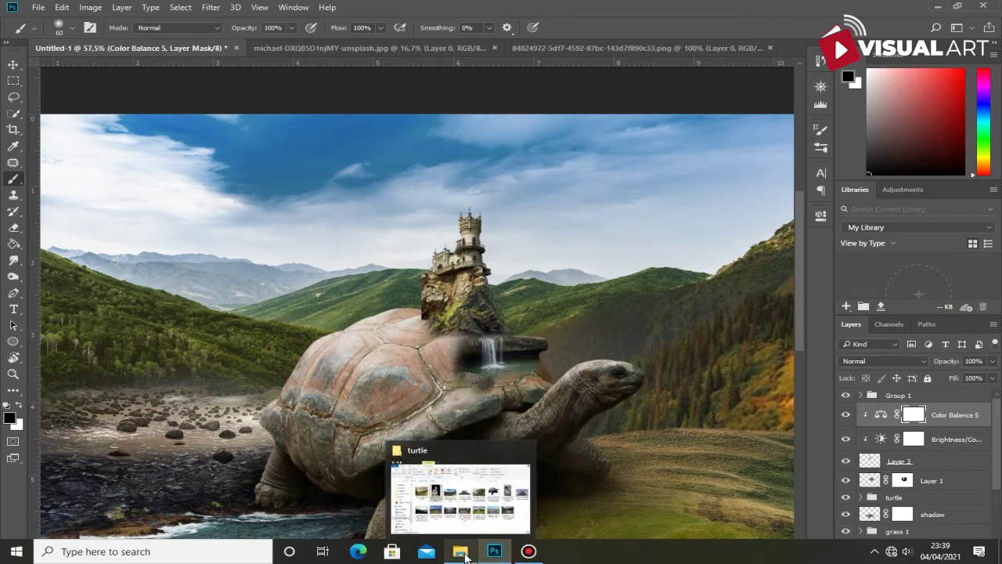
{"action": "left_click", "coordinate": [465, 555]}
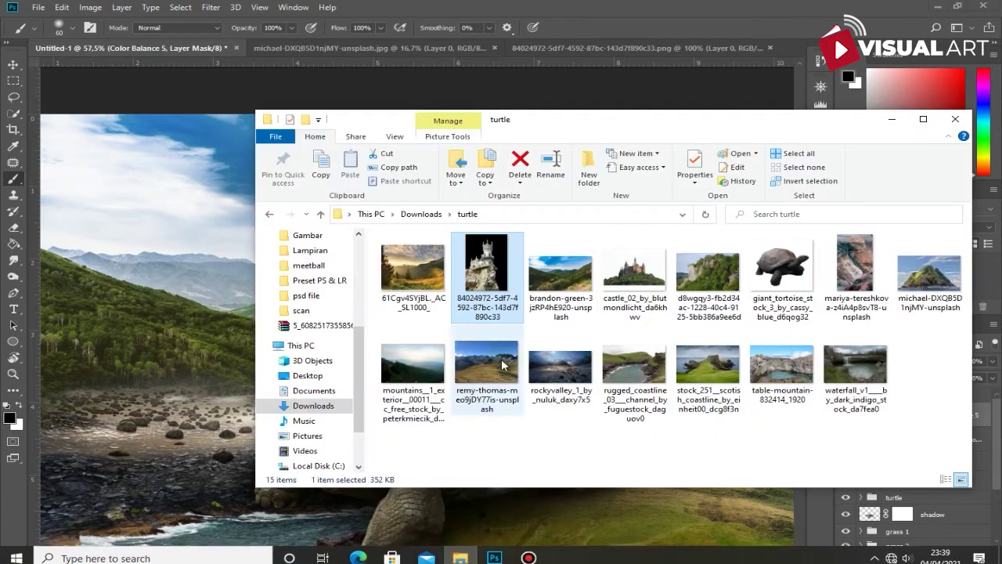
{"action": "left_click_drag", "start_coordinate": [708, 274], "coordinate": [794, 44]}
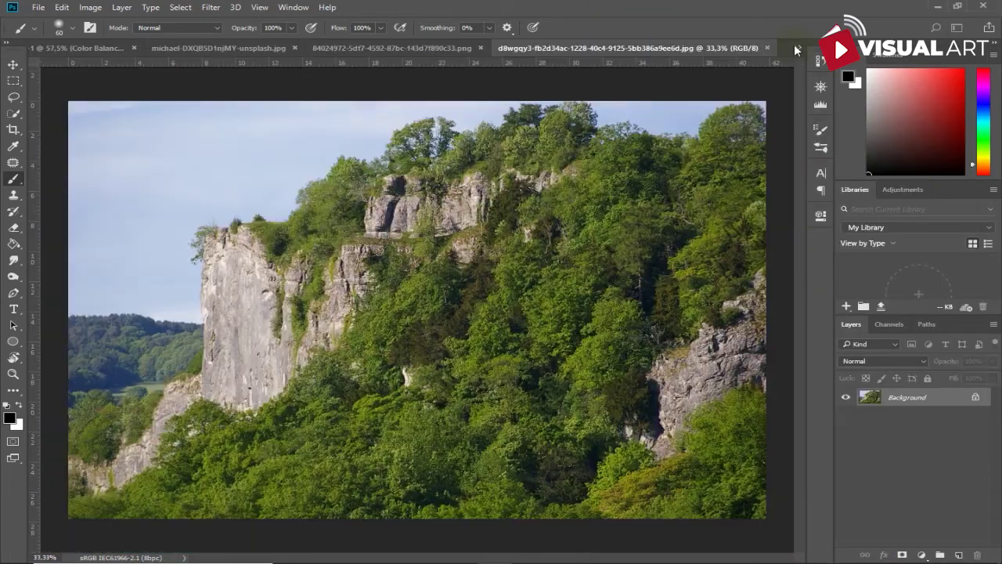
- Close the unused island photo without saving changes
{"action": "left_click", "coordinate": [328, 47]}
{"action": "left_click", "coordinate": [491, 48]}
{"action": "left_click", "coordinate": [502, 227]}
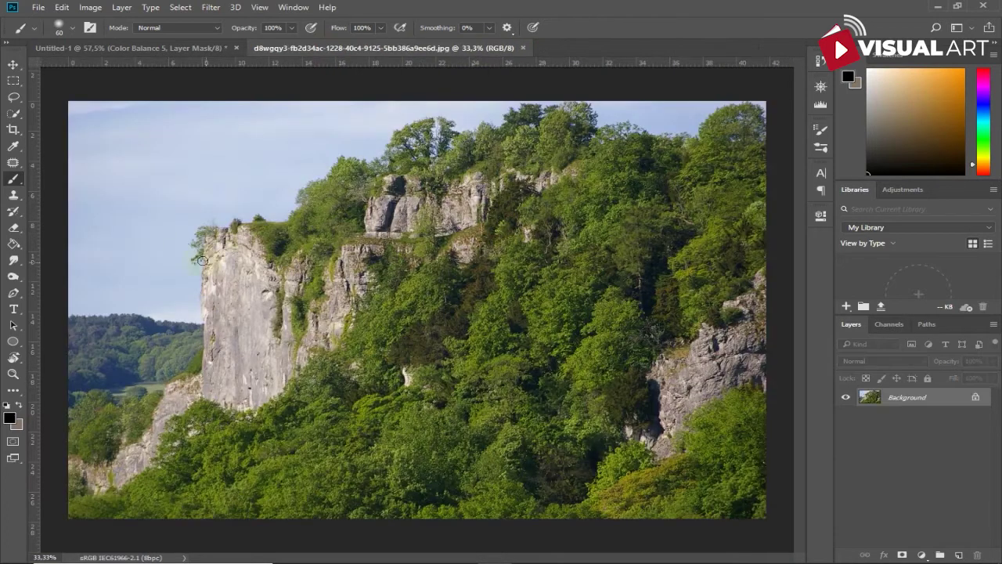
- Quick-select the forested hillside and move it into the tortoise composite as Layer 4
{"action": "left_click", "coordinate": [13, 113]}
{"action": "left_click_drag", "start_coordinate": [278, 281], "coordinate": [716, 191]}
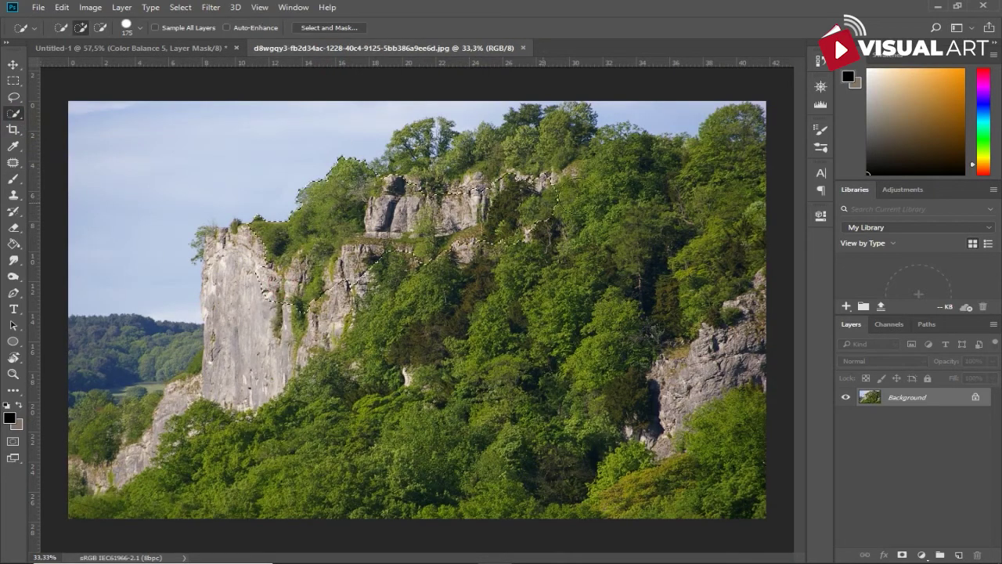
{"action": "mouse_move", "coordinate": [306, 264]}
{"action": "left_mouse_down"}
{"action": "mouse_move", "coordinate": [248, 345]}
{"action": "mouse_move", "coordinate": [129, 440]}
{"action": "mouse_move", "coordinate": [86, 344]}
{"action": "mouse_move", "coordinate": [188, 368]}
{"action": "left_mouse_up"}
{"action": "left_click_drag", "start_coordinate": [74, 374], "coordinate": [114, 401]}
{"action": "left_click", "coordinate": [94, 414]}
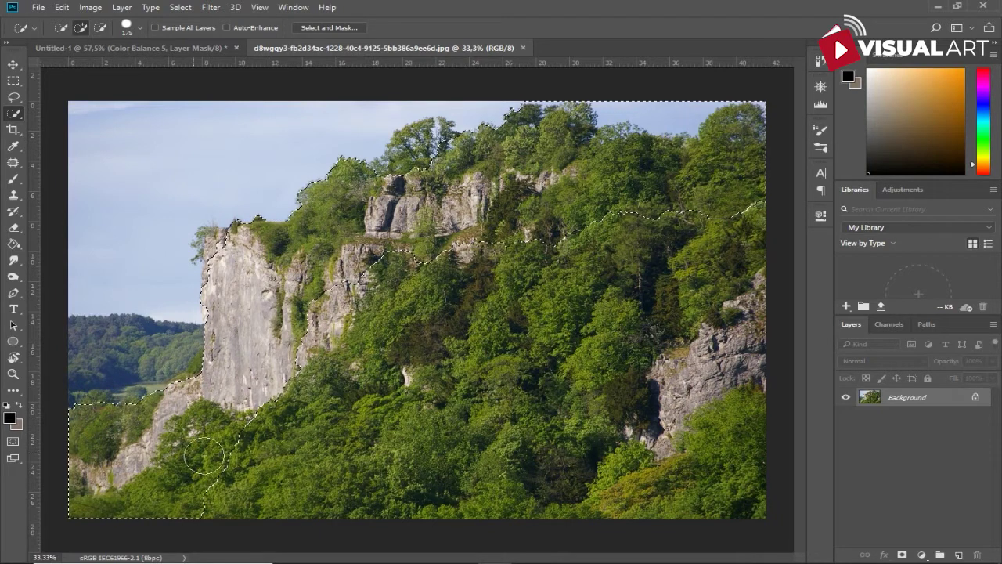
{"action": "mouse_move", "coordinate": [345, 278]}
{"action": "left_mouse_down"}
{"action": "mouse_move", "coordinate": [779, 116]}
{"action": "mouse_move", "coordinate": [456, 116]}
{"action": "left_mouse_up"}
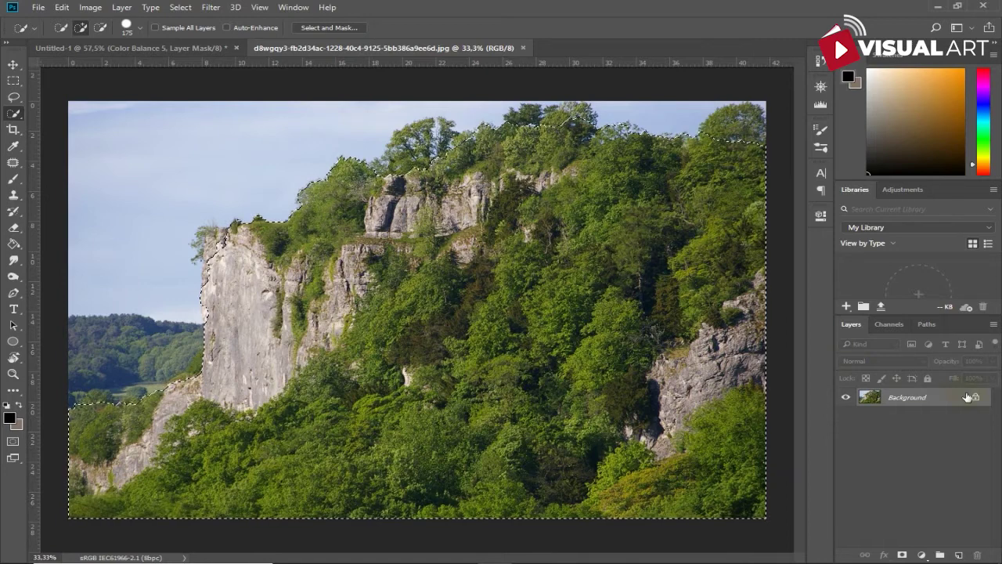
{"action": "mouse_move", "coordinate": [637, 374]}
{"action": "left_mouse_down"}
{"action": "mouse_move", "coordinate": [577, 354]}
{"action": "mouse_move", "coordinate": [423, 242]}
{"action": "mouse_move", "coordinate": [493, 290]}
{"action": "left_mouse_up"}
{"action": "key", "text": "ctrl+t"}
- Shrink Layer 4 to about a fifth and set it on the shell beside the castle
{"action": "mouse_move", "coordinate": [627, 514]}
{"action": "left_mouse_down"}
{"action": "mouse_move", "coordinate": [182, 223]}
{"action": "mouse_move", "coordinate": [431, 303]}
{"action": "left_mouse_up"}
{"action": "left_click_drag", "start_coordinate": [526, 334], "coordinate": [471, 323]}
{"action": "scroll", "coordinate": [471, 323], "scroll_direction": "up", "scroll_amount": 2}
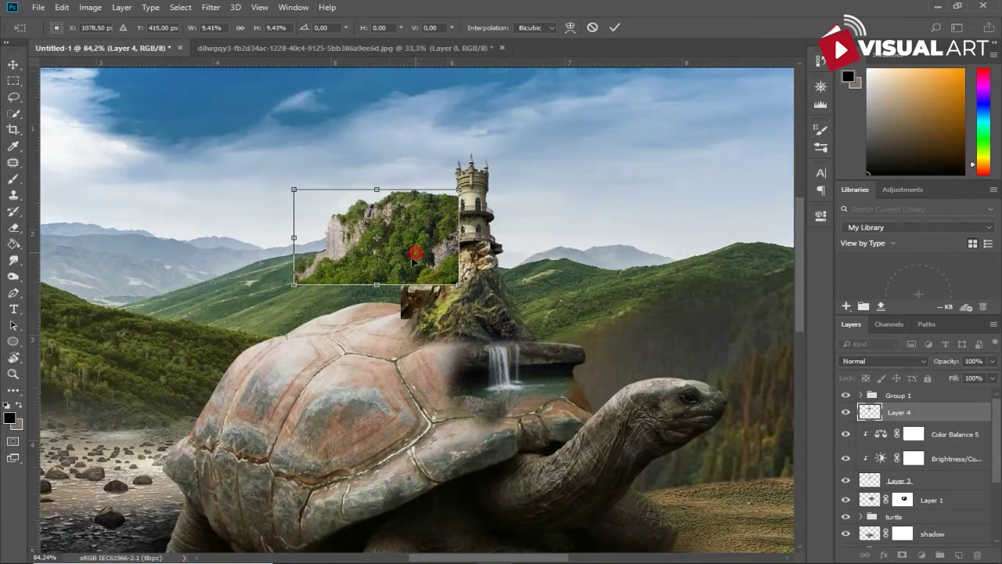
{"action": "left_click_drag", "start_coordinate": [414, 261], "coordinate": [382, 311]}
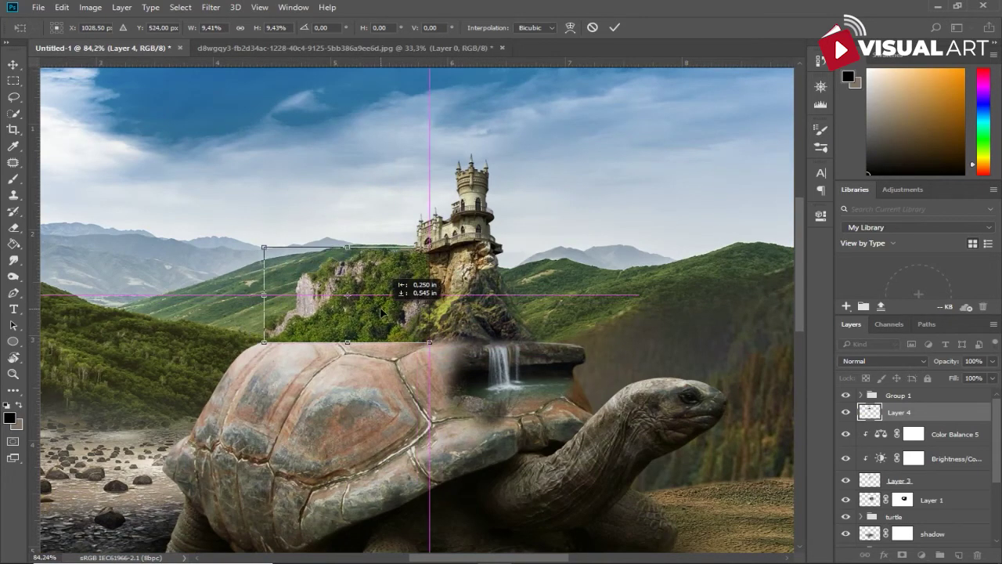
{"action": "key", "text": "Return"}
{"action": "key", "text": "w"}
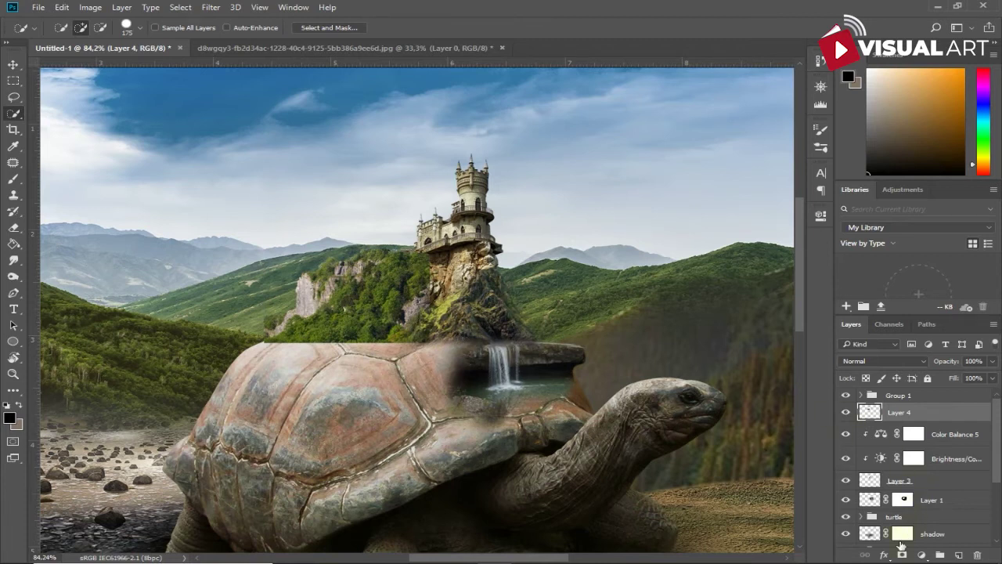
- Add a mask to Layer 4 and paint black to hide the hillside's lower edge
{"action": "left_click", "coordinate": [901, 551]}
{"action": "key", "text": "bracketleft"}
{"action": "key", "text": "bracketleft"}
{"action": "key", "text": "bracketleft"}
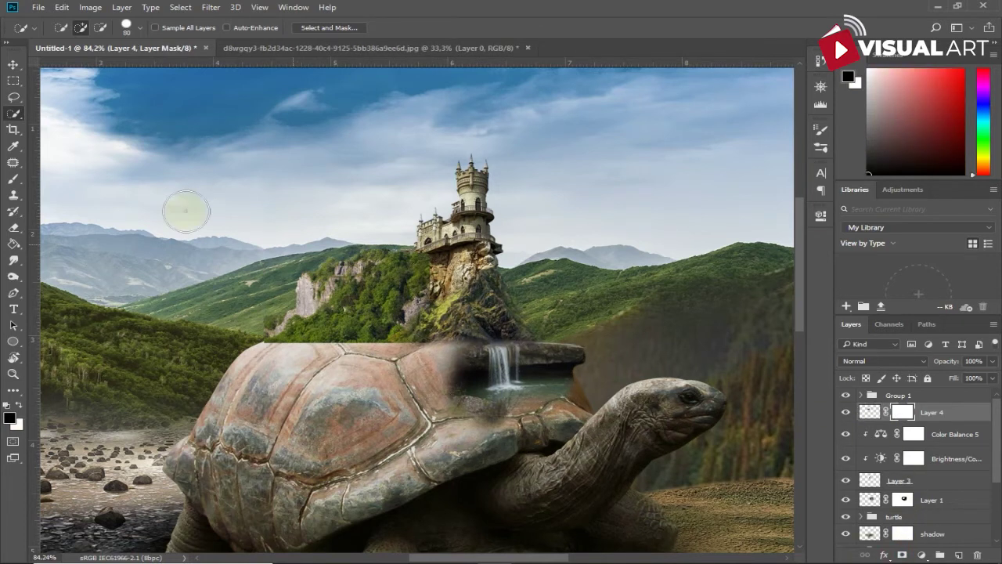
{"action": "left_click", "coordinate": [13, 178]}
{"action": "key", "text": "bracketright"}
{"action": "mouse_move", "coordinate": [433, 262]}
{"action": "left_mouse_down"}
{"action": "mouse_move", "coordinate": [452, 326]}
{"action": "mouse_move", "coordinate": [427, 351]}
{"action": "mouse_move", "coordinate": [270, 359]}
{"action": "mouse_move", "coordinate": [329, 353]}
{"action": "left_mouse_up"}
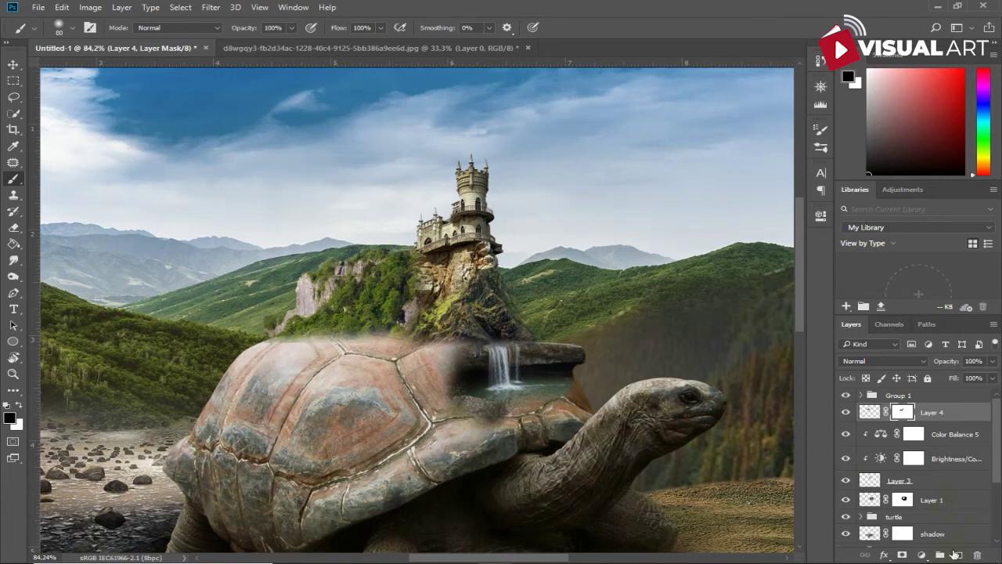
- Add a Color Balance clipped to Layer 4 with Red +12 and Blue −18
{"action": "left_click", "coordinate": [922, 554]}
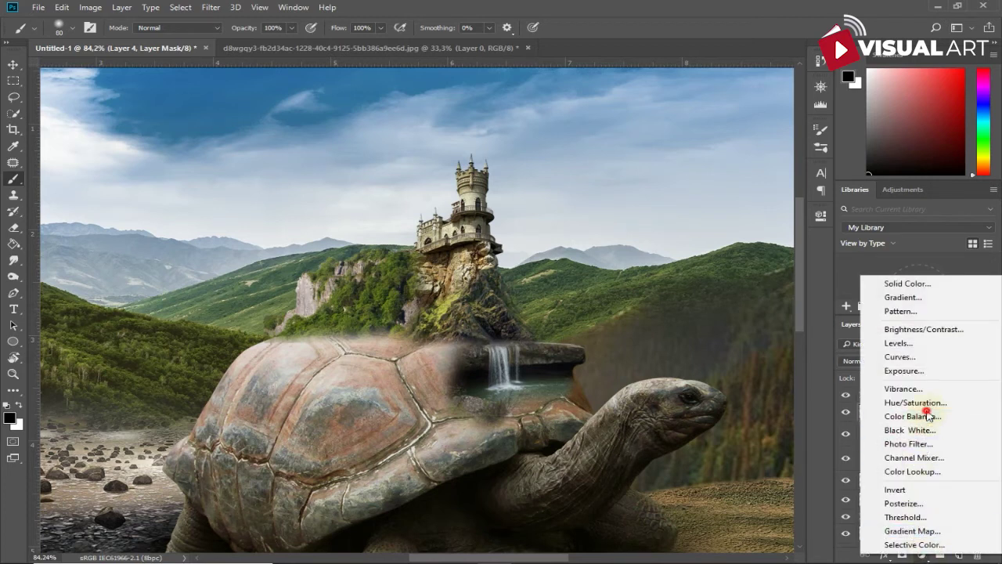
{"action": "left_click", "coordinate": [912, 414]}
{"action": "left_click", "coordinate": [699, 423]}
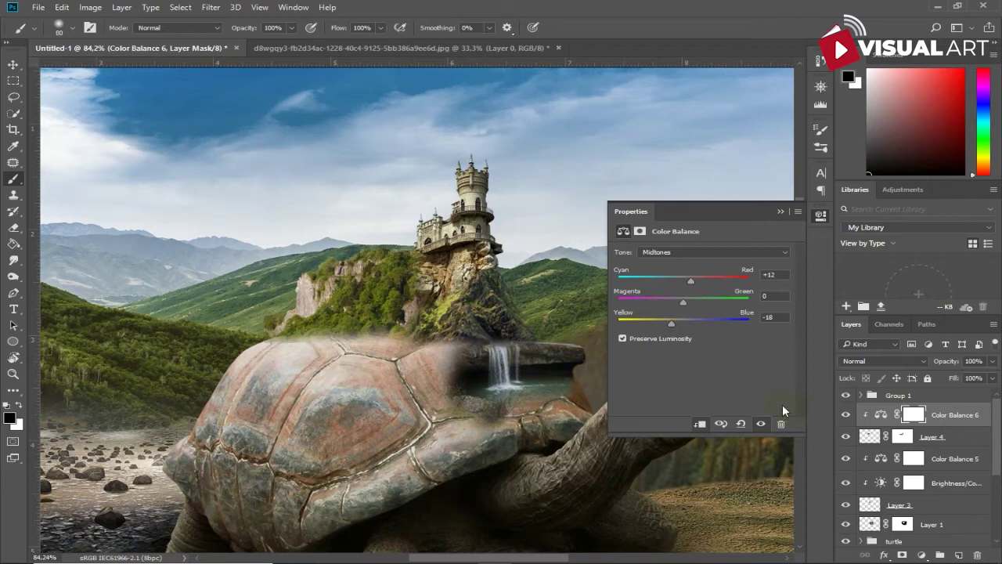
{"action": "left_click", "coordinate": [780, 213]}
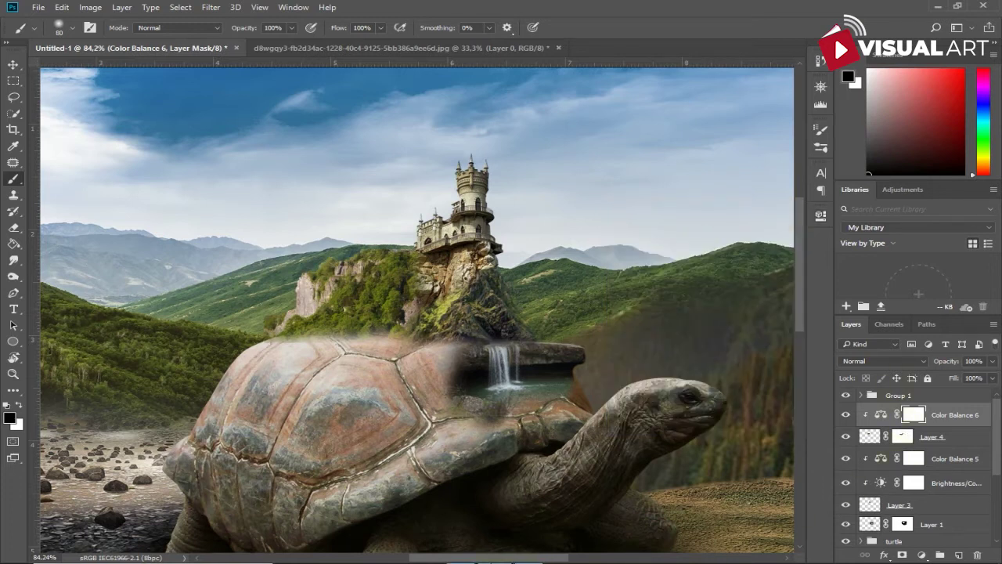
- Open the rocky pool photo table-mountain-832414_1920.jpg from the source folder
{"action": "key", "text": "alt+Tab"}
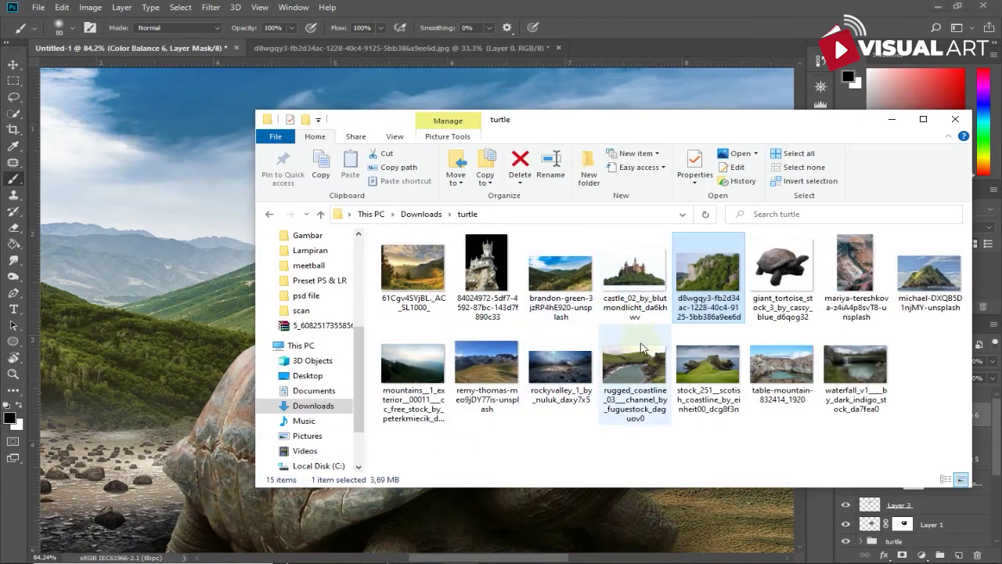
{"action": "left_click", "coordinate": [787, 378]}
{"action": "left_click_drag", "start_coordinate": [783, 270], "coordinate": [684, 58]}
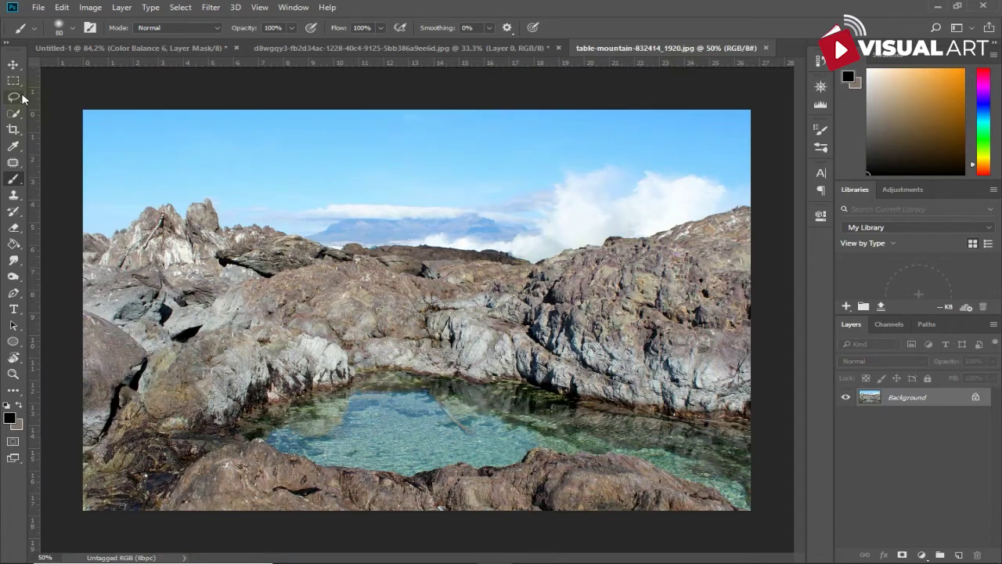
- Lasso the rocky pool and drag it into the tortoise composite
{"action": "left_click", "coordinate": [13, 96]}
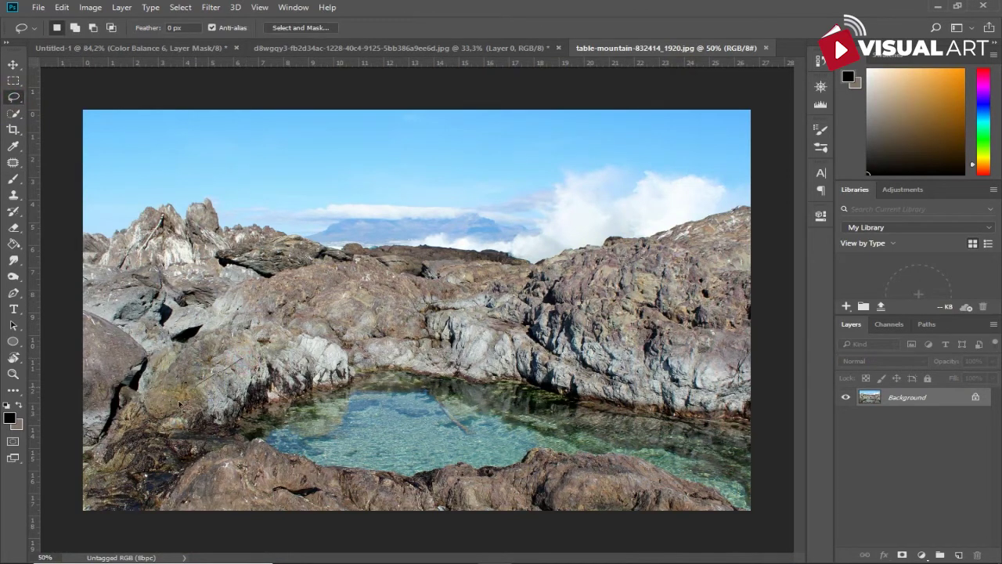
{"action": "left_click_drag", "start_coordinate": [219, 513], "coordinate": [747, 513]}
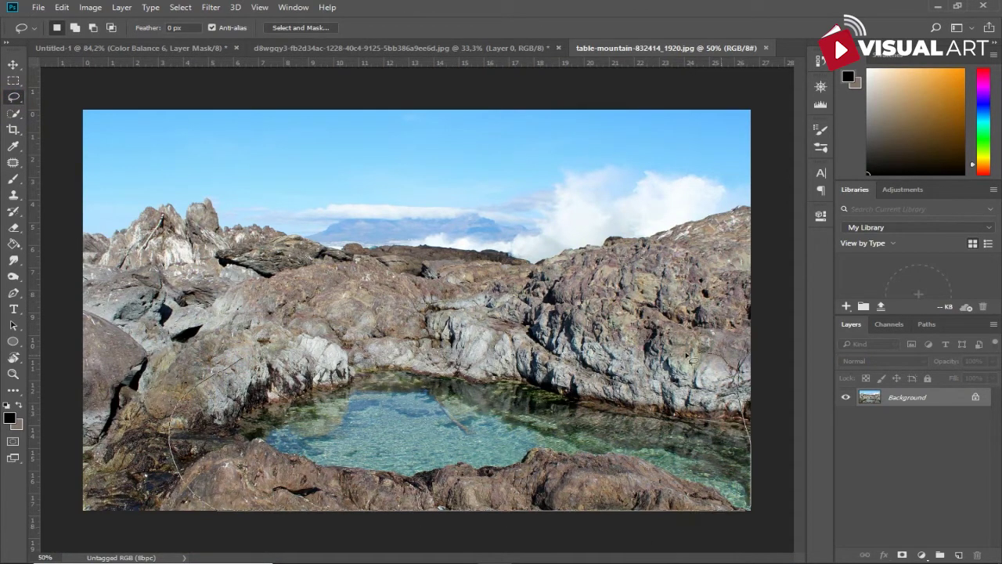
{"action": "left_click_drag", "start_coordinate": [246, 358], "coordinate": [245, 357]}
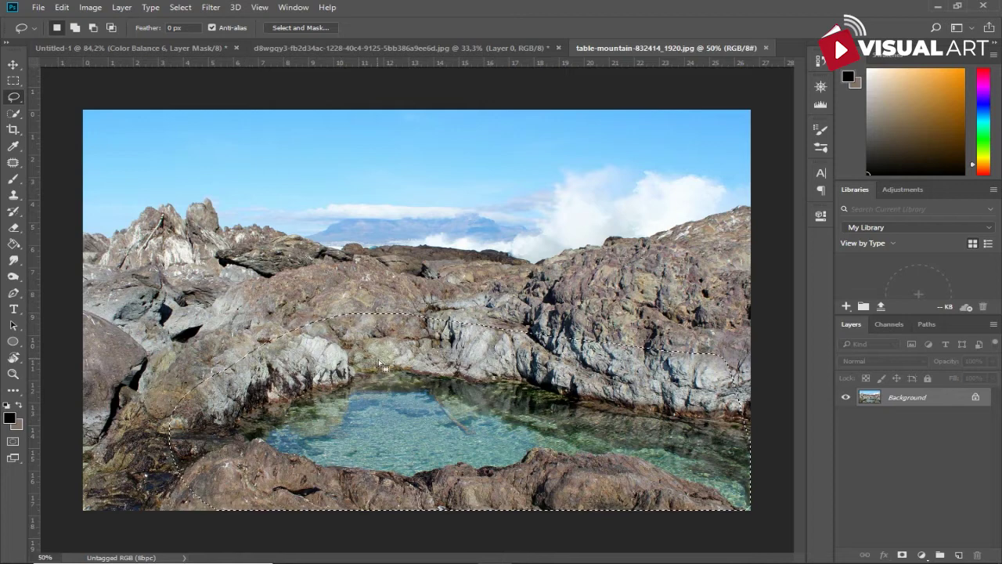
{"action": "mouse_move", "coordinate": [375, 348]}
{"action": "left_mouse_down"}
{"action": "mouse_move", "coordinate": [192, 53]}
{"action": "mouse_move", "coordinate": [547, 367]}
{"action": "left_mouse_up"}
- Scale the pool to about 25% on the shell and skew its lower-left corner to fit
{"action": "key", "text": "ctrl+t"}
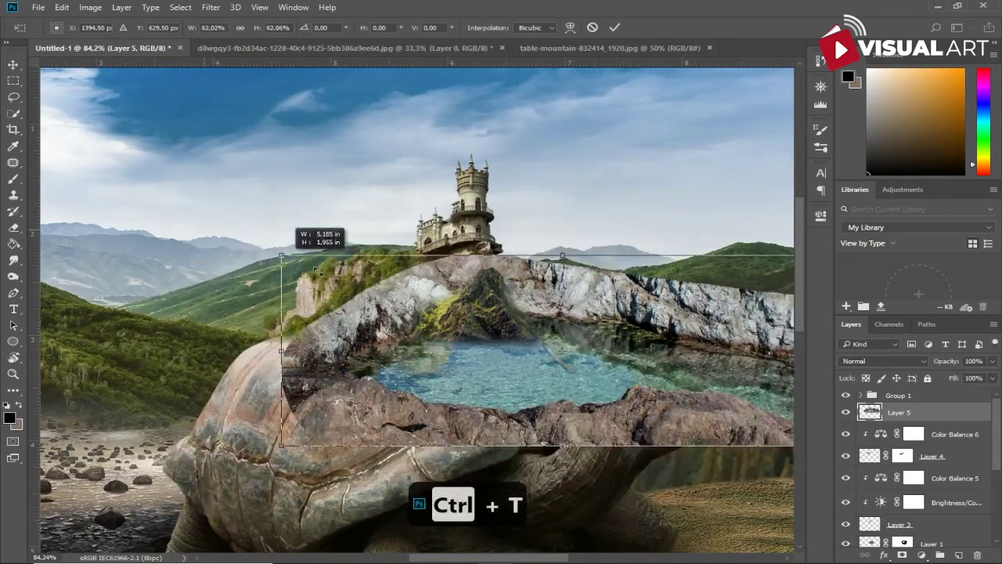
{"action": "left_click_drag", "start_coordinate": [74, 179], "coordinate": [392, 293]}
{"action": "left_click_drag", "start_coordinate": [646, 360], "coordinate": [483, 374]}
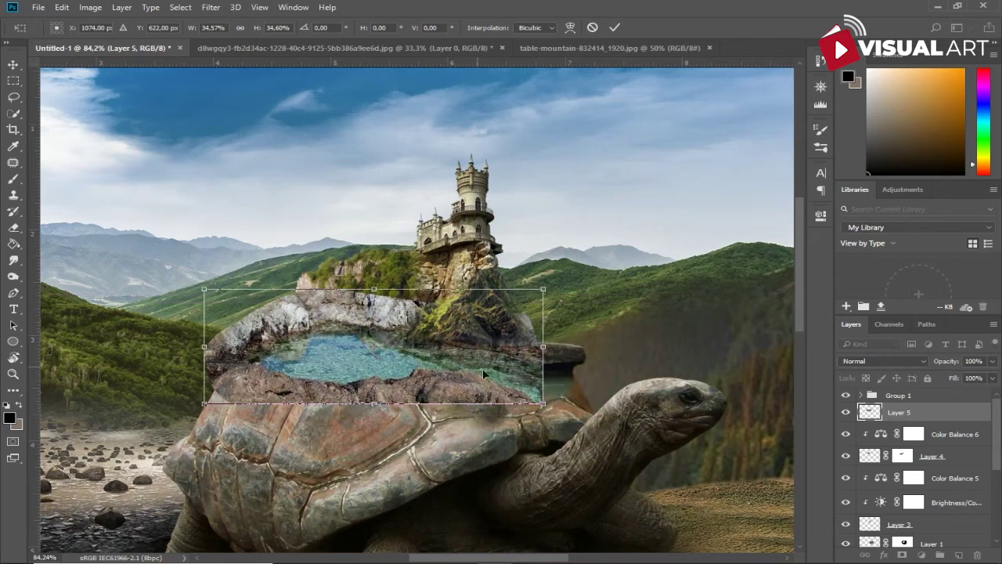
{"action": "mouse_move", "coordinate": [546, 404]}
{"action": "left_mouse_down"}
{"action": "mouse_move", "coordinate": [449, 371]}
{"action": "mouse_move", "coordinate": [458, 356]}
{"action": "left_mouse_up"}
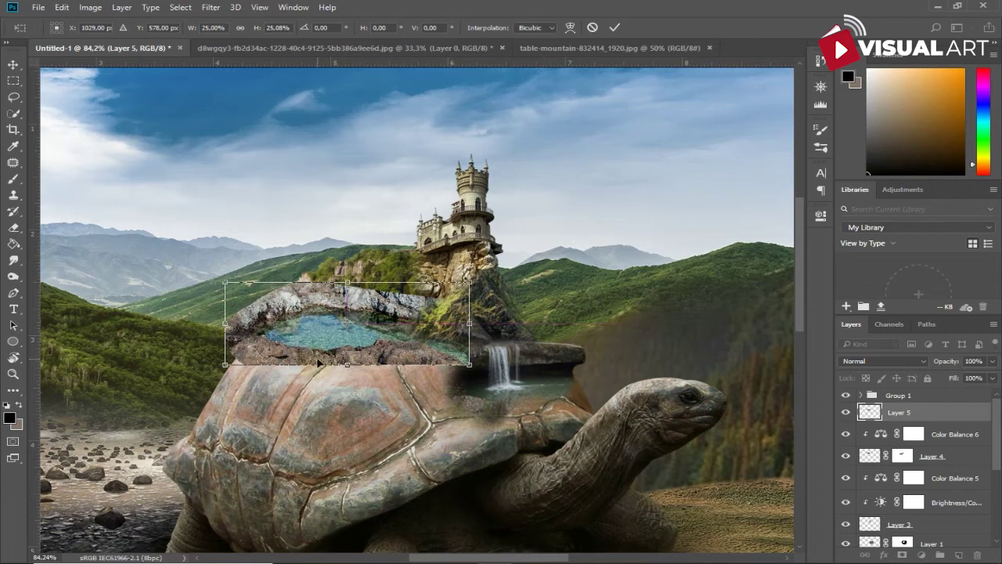
{"action": "left_click_drag", "start_coordinate": [223, 374], "coordinate": [214, 388]}
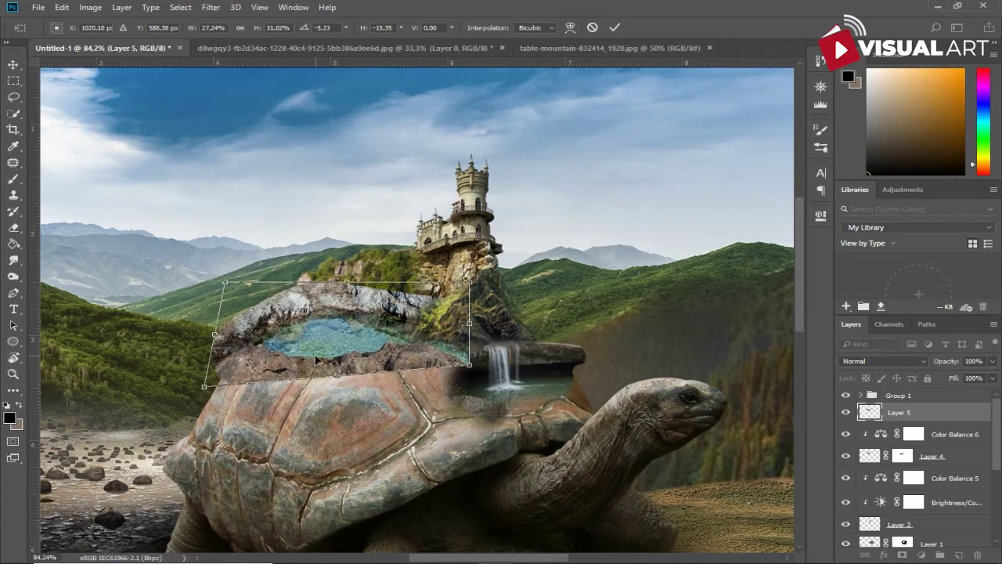
{"action": "key", "text": "Return"}
- Mask Layer 5 and paint black over the pool's rocky rim so it blends into the shell
{"action": "key", "text": "l"}
{"action": "left_click", "coordinate": [901, 554]}
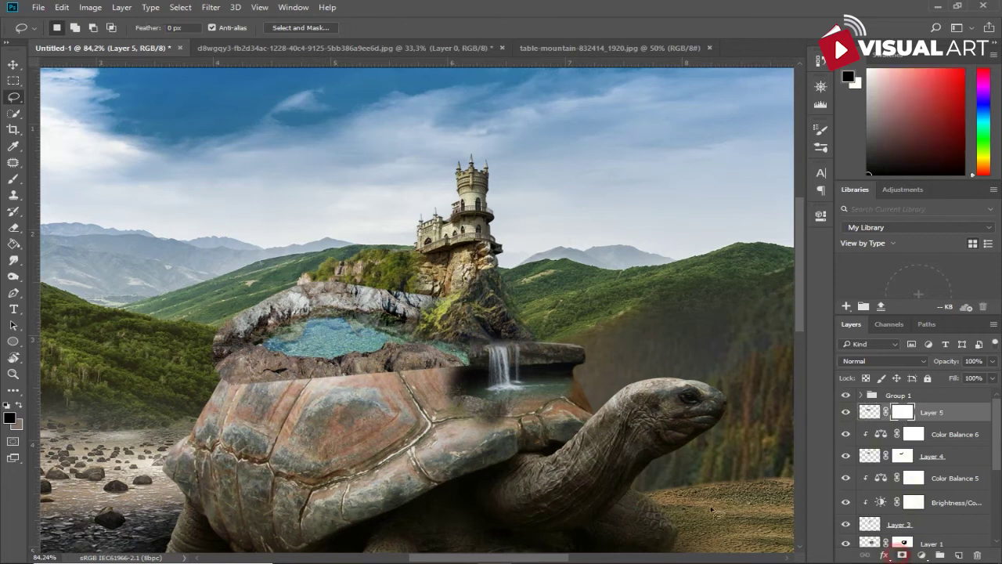
{"action": "left_click", "coordinate": [14, 179]}
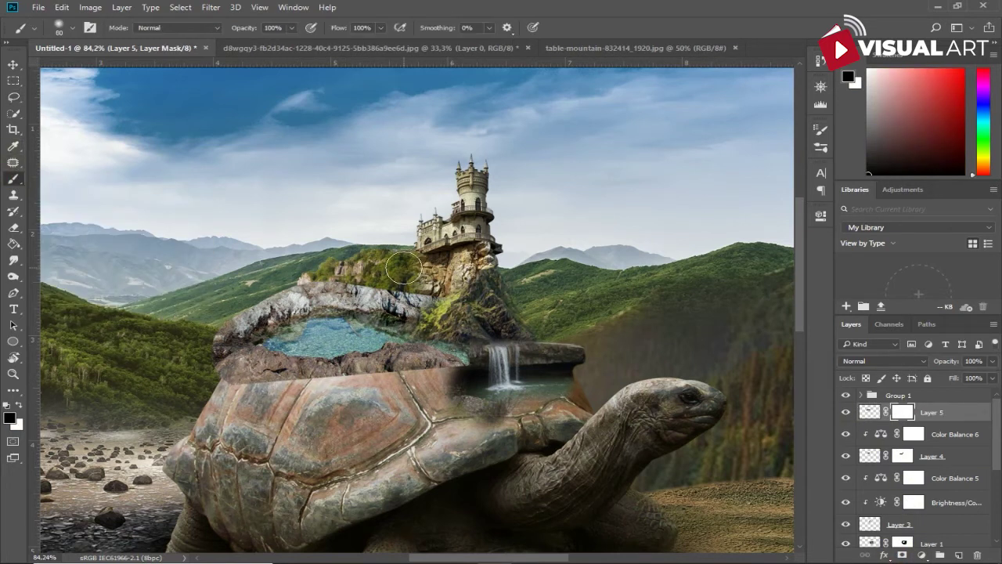
{"action": "mouse_move", "coordinate": [441, 297]}
{"action": "left_mouse_down"}
{"action": "mouse_move", "coordinate": [306, 286]}
{"action": "mouse_move", "coordinate": [207, 321]}
{"action": "mouse_move", "coordinate": [289, 289]}
{"action": "mouse_move", "coordinate": [386, 292]}
{"action": "mouse_move", "coordinate": [450, 313]}
{"action": "mouse_move", "coordinate": [488, 358]}
{"action": "mouse_move", "coordinate": [447, 381]}
{"action": "mouse_move", "coordinate": [235, 388]}
{"action": "mouse_move", "coordinate": [201, 336]}
{"action": "mouse_move", "coordinate": [222, 372]}
{"action": "mouse_move", "coordinate": [246, 380]}
{"action": "mouse_move", "coordinate": [410, 393]}
{"action": "mouse_move", "coordinate": [328, 397]}
{"action": "mouse_move", "coordinate": [399, 401]}
{"action": "mouse_move", "coordinate": [395, 392]}
{"action": "mouse_move", "coordinate": [454, 375]}
{"action": "mouse_move", "coordinate": [414, 407]}
{"action": "left_mouse_up"}
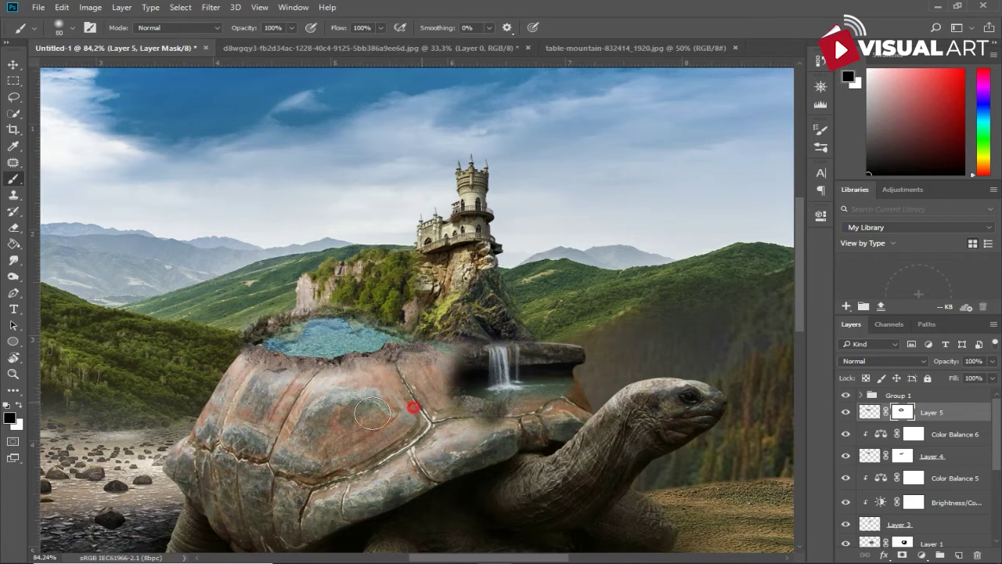
{"action": "scroll", "coordinate": [449, 423], "scroll_direction": "down", "scroll_amount": 2}
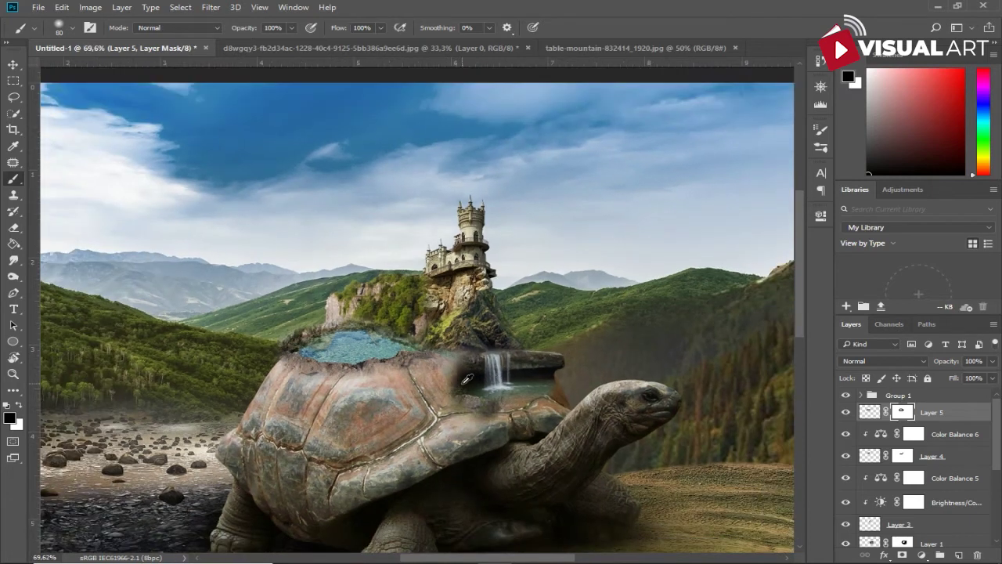
- Add a Brightness/Contrast adjustment to the pool with Brightness −16 and Contrast 37
{"action": "left_click", "coordinate": [924, 554]}
{"action": "left_click", "coordinate": [884, 385]}
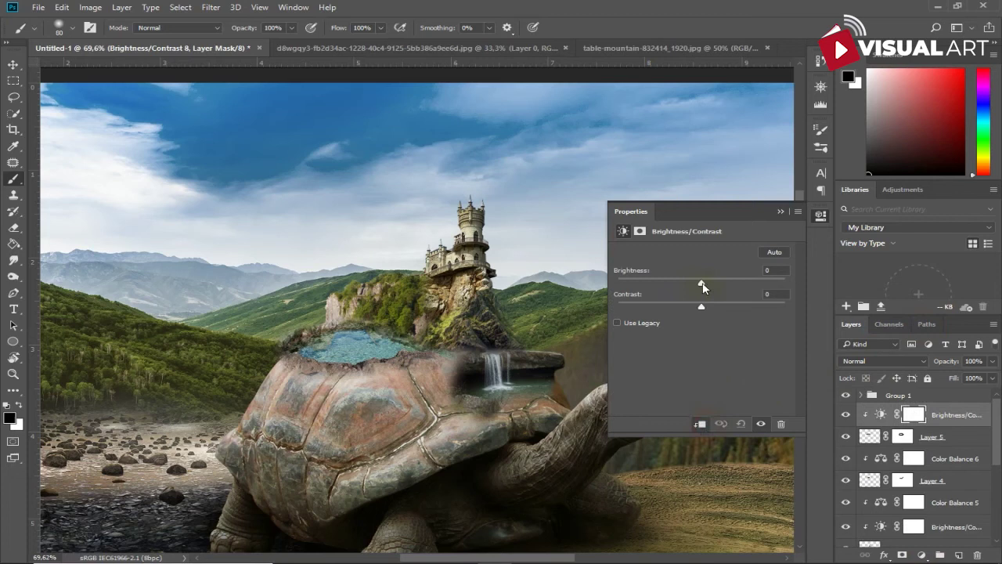
{"action": "left_click_drag", "start_coordinate": [701, 283], "coordinate": [693, 283]}
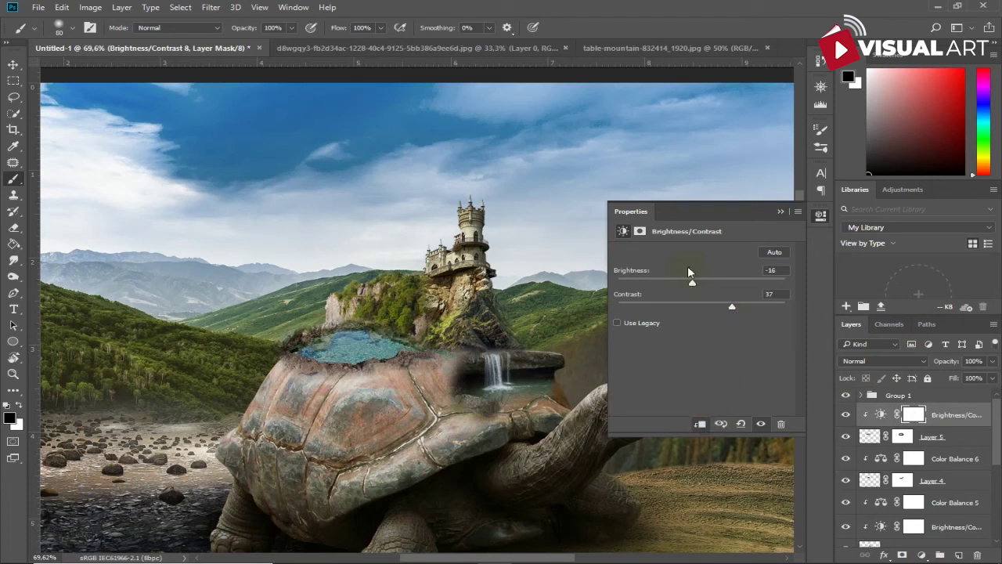
- Drag another source photo from the image folder into Photoshop
{"action": "left_click", "coordinate": [780, 212]}
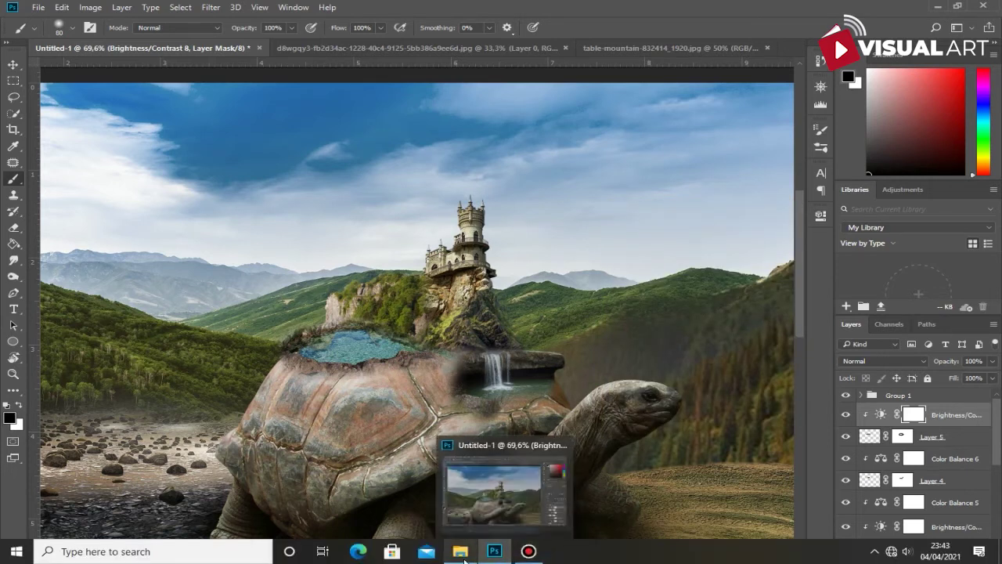
{"action": "left_click", "coordinate": [463, 559]}
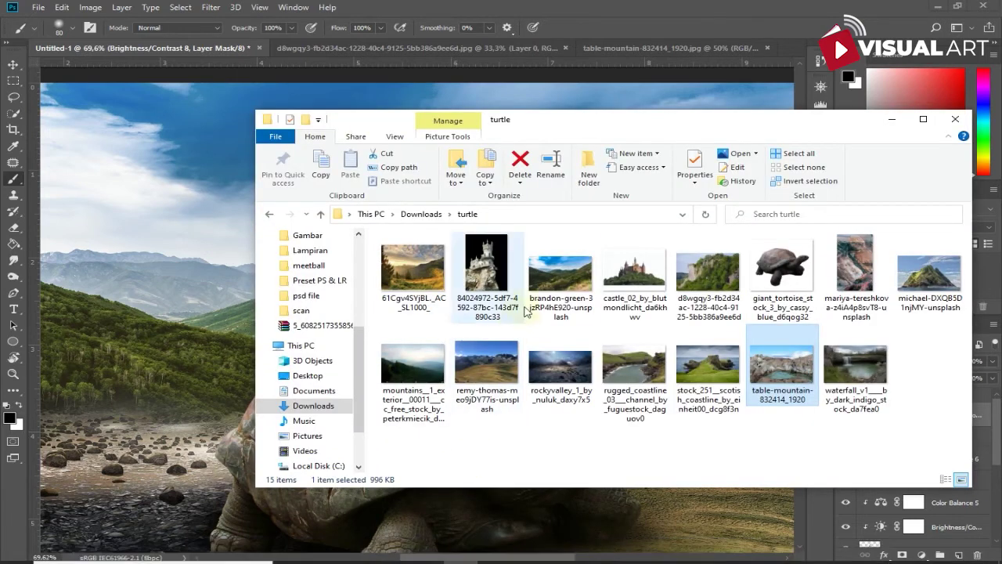
{"action": "mouse_move", "coordinate": [855, 266]}
{"action": "left_mouse_down"}
{"action": "mouse_move", "coordinate": [781, 92]}
{"action": "mouse_move", "coordinate": [835, 35]}
{"action": "left_mouse_up"}
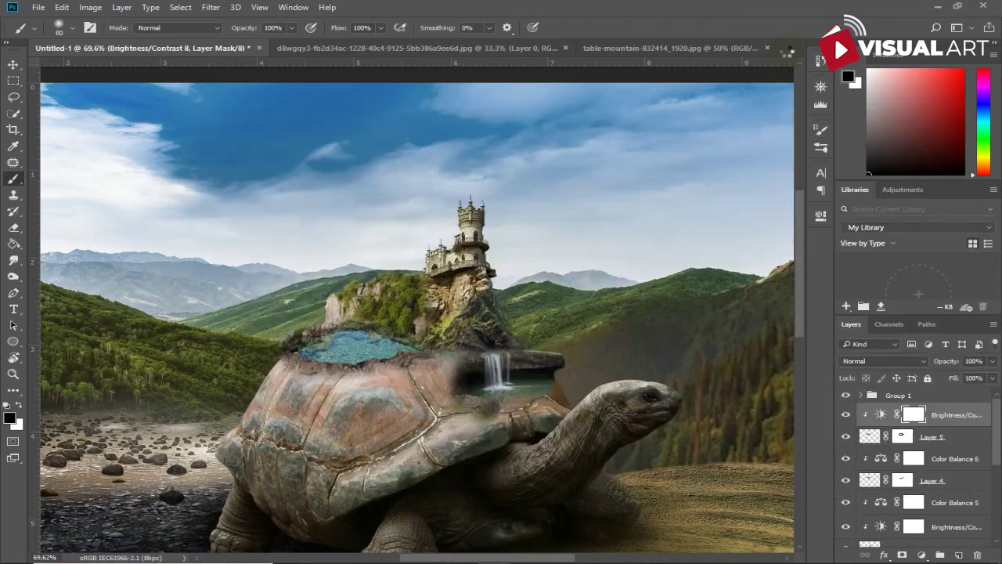
- Close the rocky pool photo and bring up the reddish rock waterfall photo
{"action": "left_click", "coordinate": [306, 49]}
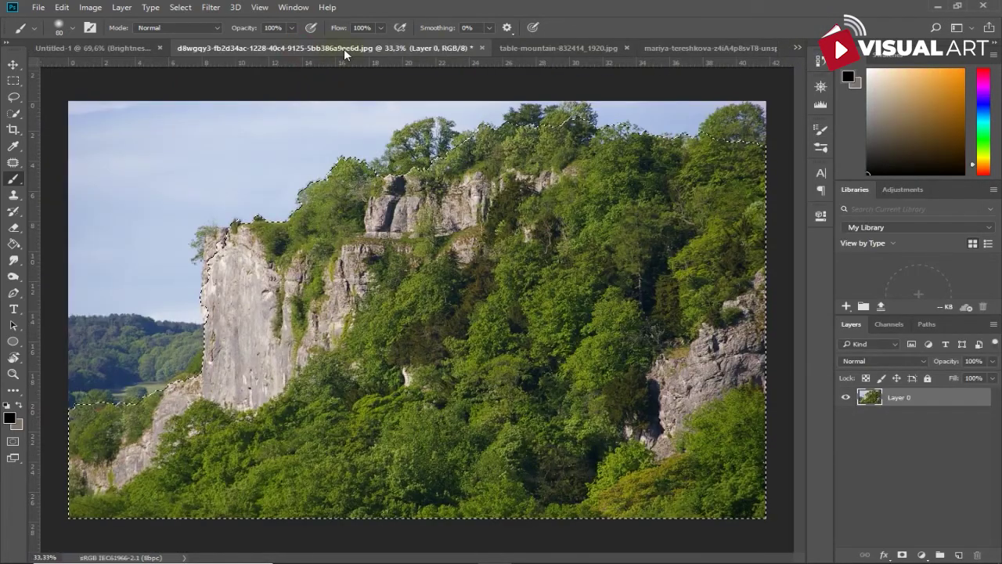
{"action": "left_click", "coordinate": [511, 52]}
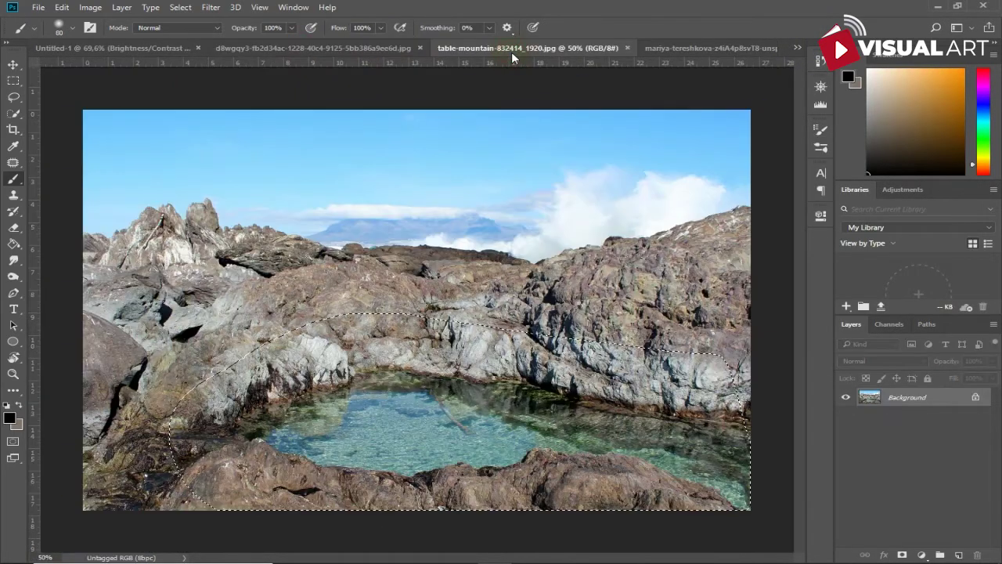
{"action": "left_click", "coordinate": [627, 48]}
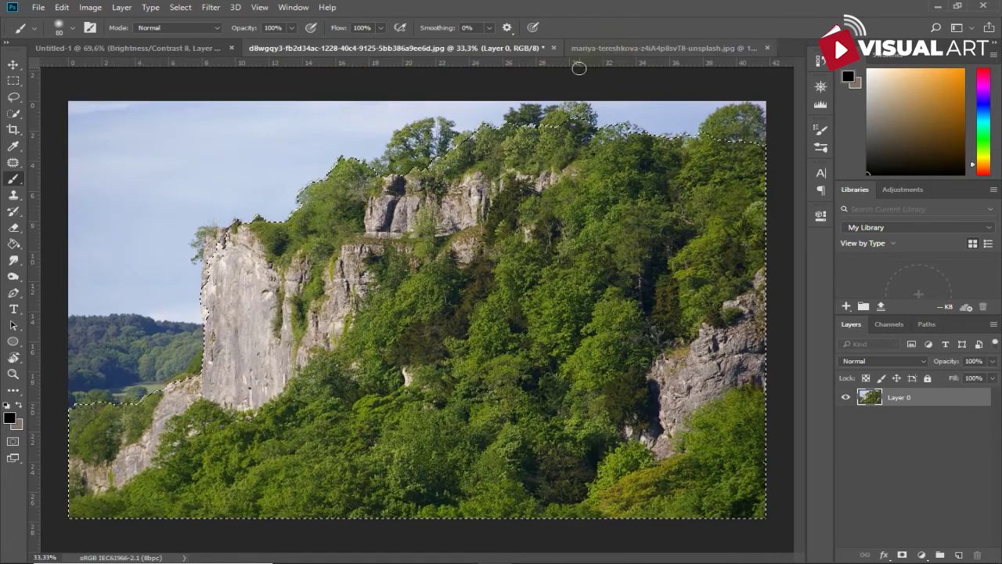
{"action": "left_click", "coordinate": [666, 48]}
- Lasso a patch of the brown rock slope and copy it
{"action": "left_click", "coordinate": [13, 64]}
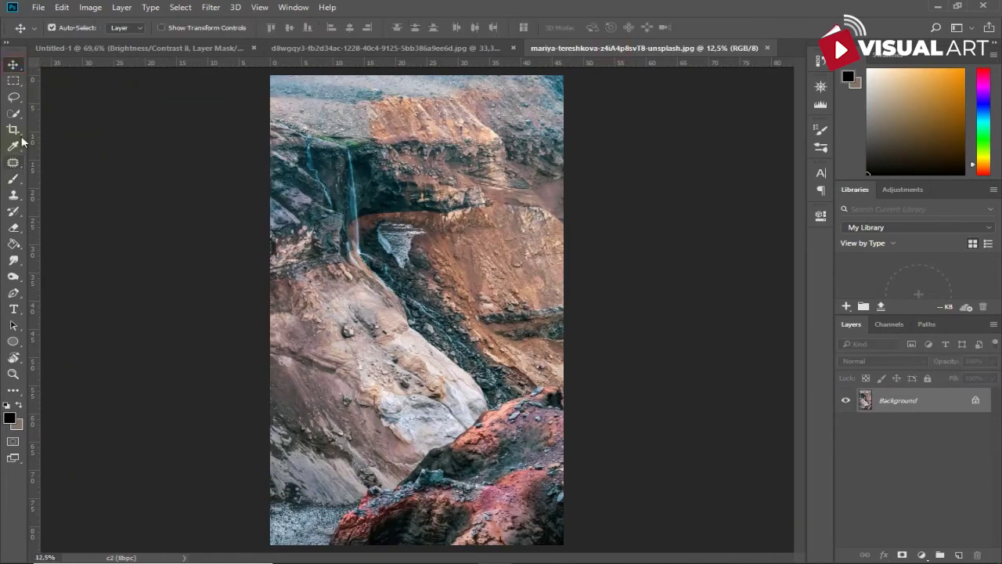
{"action": "left_click", "coordinate": [13, 96]}
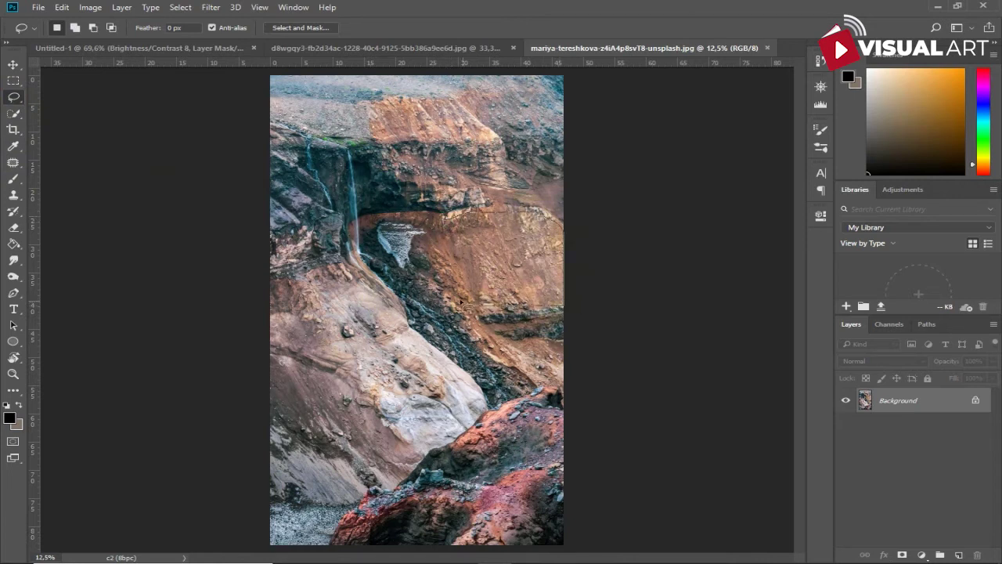
{"action": "mouse_move", "coordinate": [444, 224]}
{"action": "left_mouse_down"}
{"action": "mouse_move", "coordinate": [486, 239]}
{"action": "mouse_move", "coordinate": [223, 57]}
{"action": "mouse_move", "coordinate": [389, 300]}
{"action": "left_mouse_up"}
{"action": "key", "text": "BackSpace"}
- Flip the rock texture horizontally and scale it over the left side of the shell
{"action": "key", "text": "ctrl+t"}
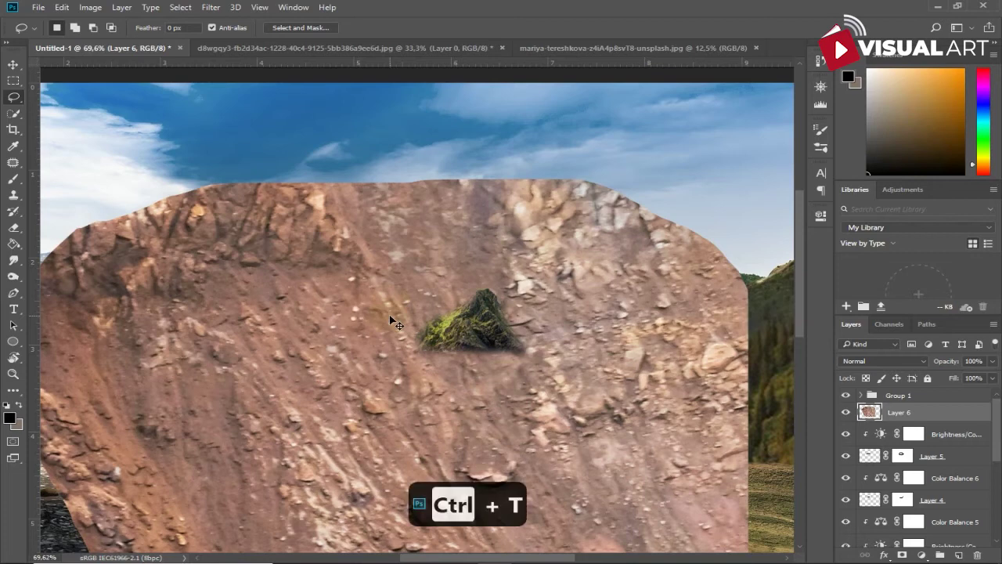
{"action": "right_click", "coordinate": [390, 316]}
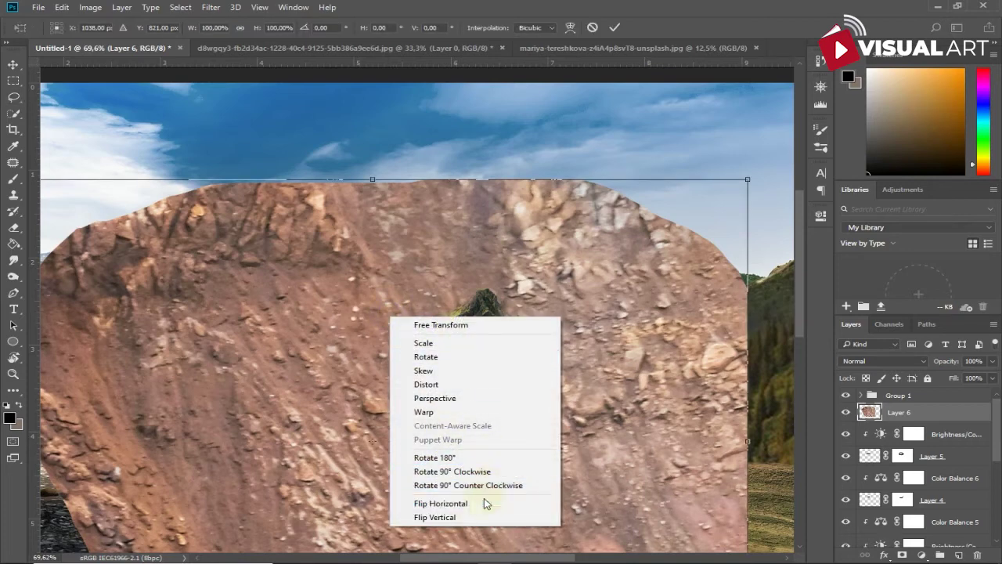
{"action": "left_click", "coordinate": [485, 503]}
{"action": "mouse_move", "coordinate": [750, 179]}
{"action": "left_mouse_down"}
{"action": "mouse_move", "coordinate": [466, 408]}
{"action": "mouse_move", "coordinate": [485, 421]}
{"action": "left_mouse_up"}
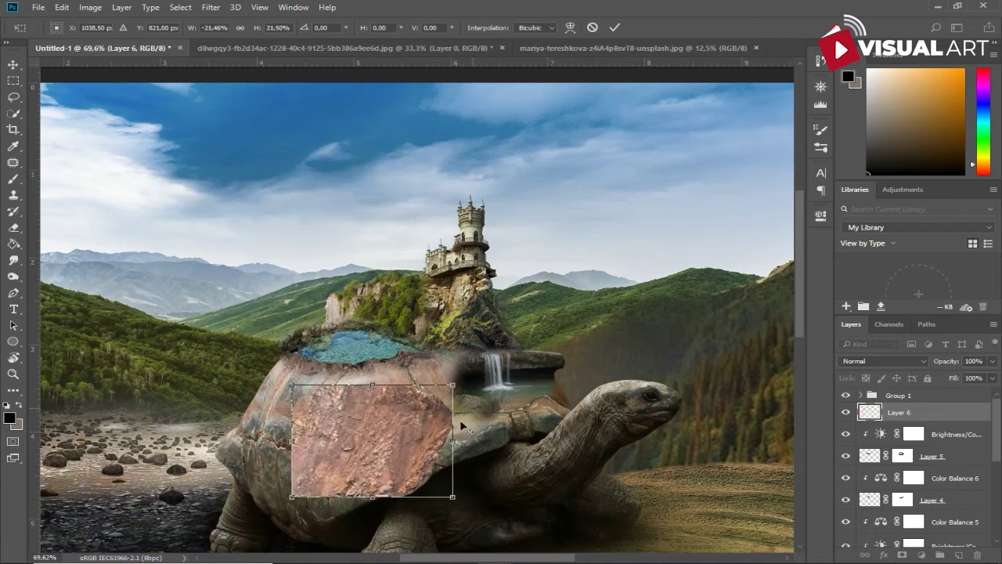
{"action": "left_click_drag", "start_coordinate": [429, 448], "coordinate": [366, 408]}
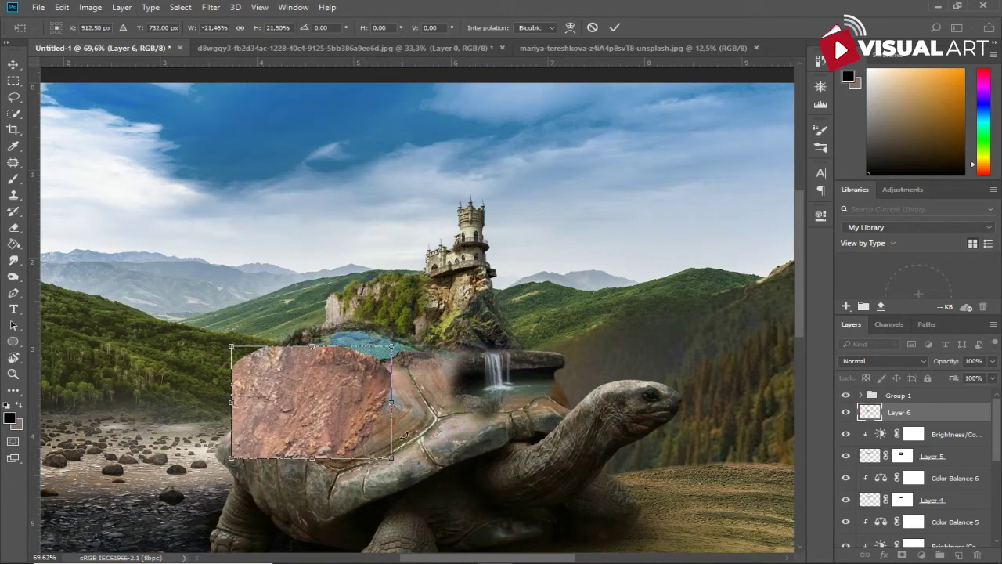
{"action": "left_click_drag", "start_coordinate": [392, 343], "coordinate": [404, 336]}
{"action": "left_click_drag", "start_coordinate": [368, 381], "coordinate": [356, 398]}
{"action": "left_click_drag", "start_coordinate": [393, 349], "coordinate": [393, 325]}
- Warp the rock texture's edges to follow the shell's curve
{"action": "right_click", "coordinate": [276, 387]}
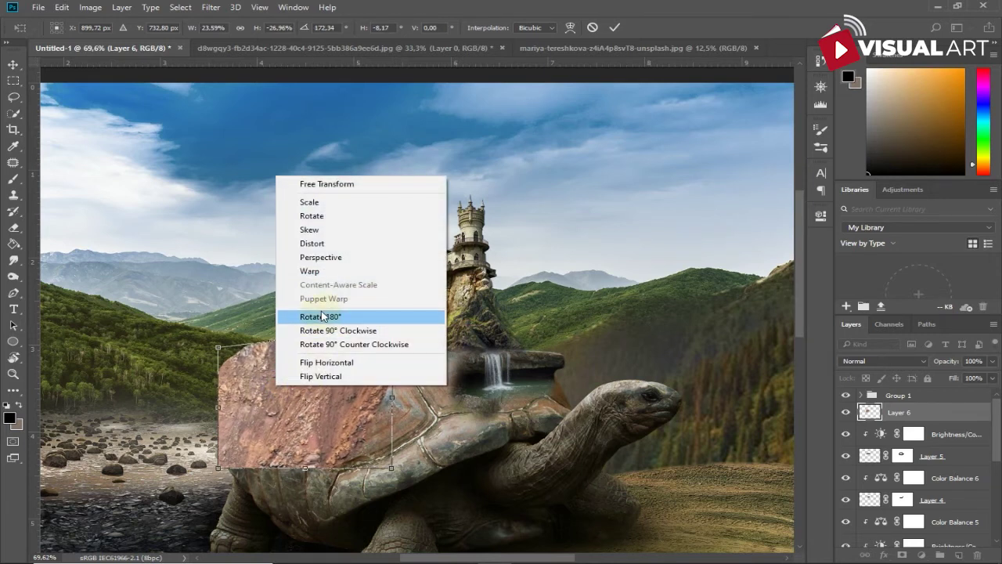
{"action": "left_click", "coordinate": [325, 273]}
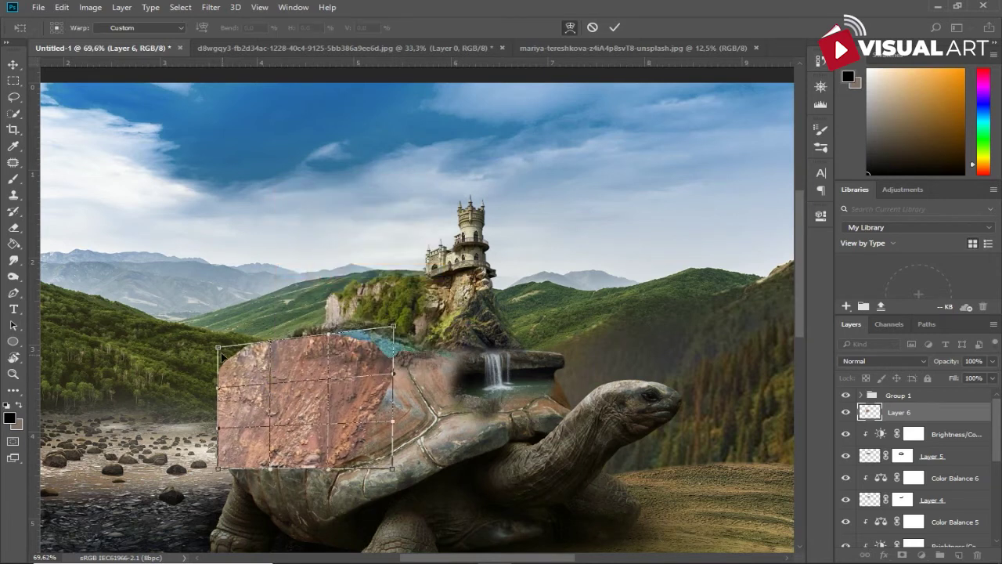
{"action": "left_click_drag", "start_coordinate": [218, 393], "coordinate": [211, 391]}
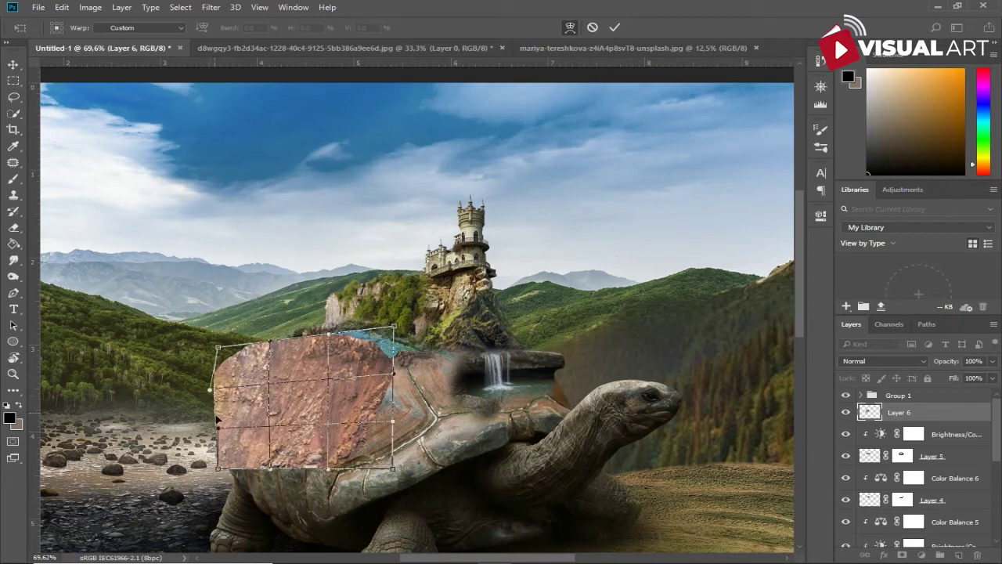
{"action": "left_click_drag", "start_coordinate": [219, 431], "coordinate": [203, 431]}
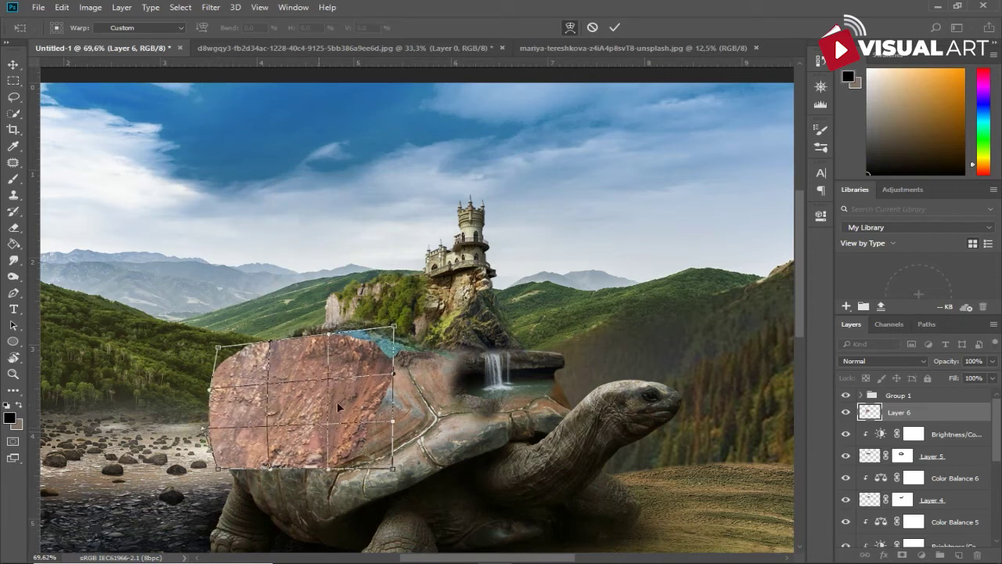
{"action": "left_click_drag", "start_coordinate": [393, 377], "coordinate": [383, 375]}
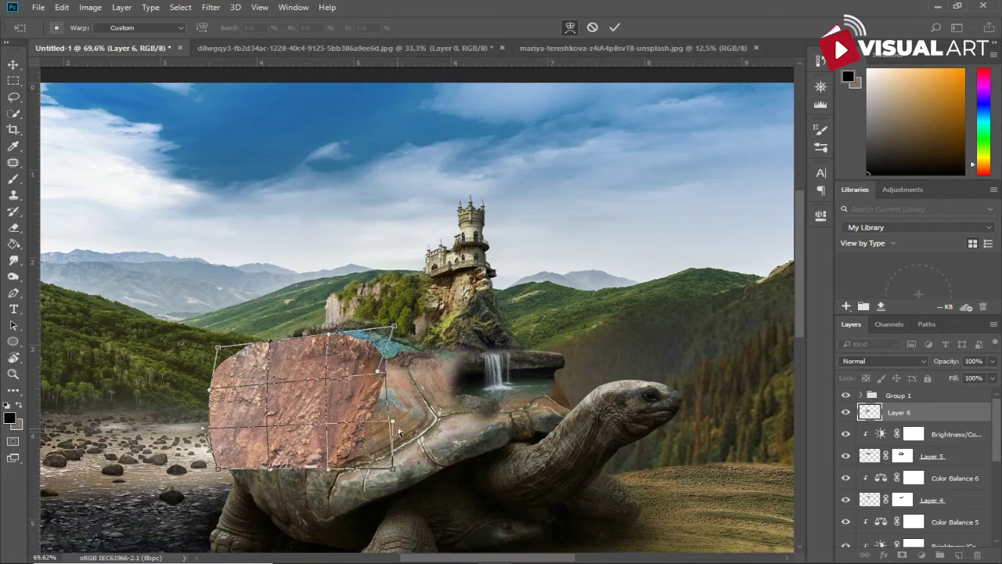
{"action": "left_click_drag", "start_coordinate": [394, 470], "coordinate": [434, 483]}
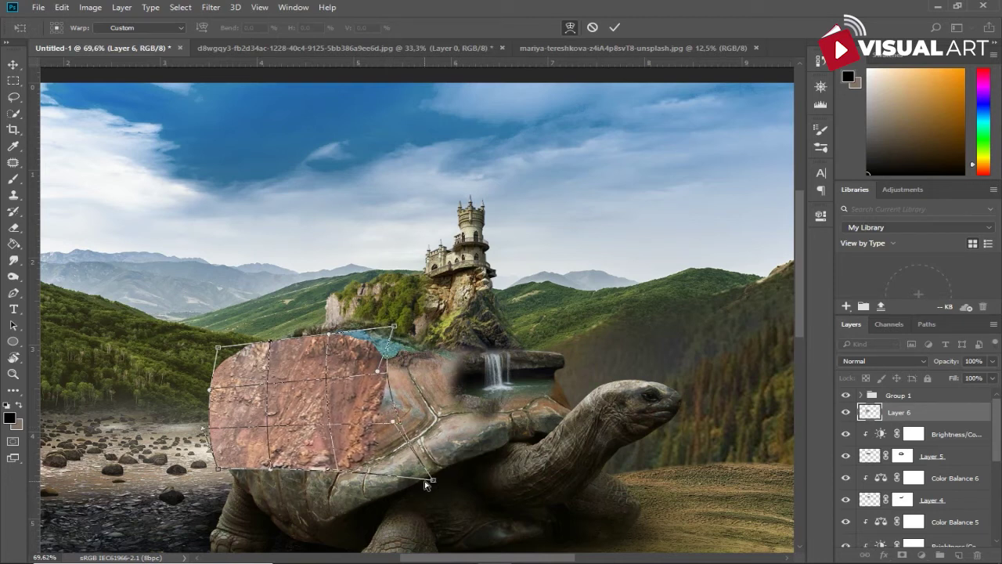
{"action": "key", "text": "Return"}
{"action": "key", "text": "l"}
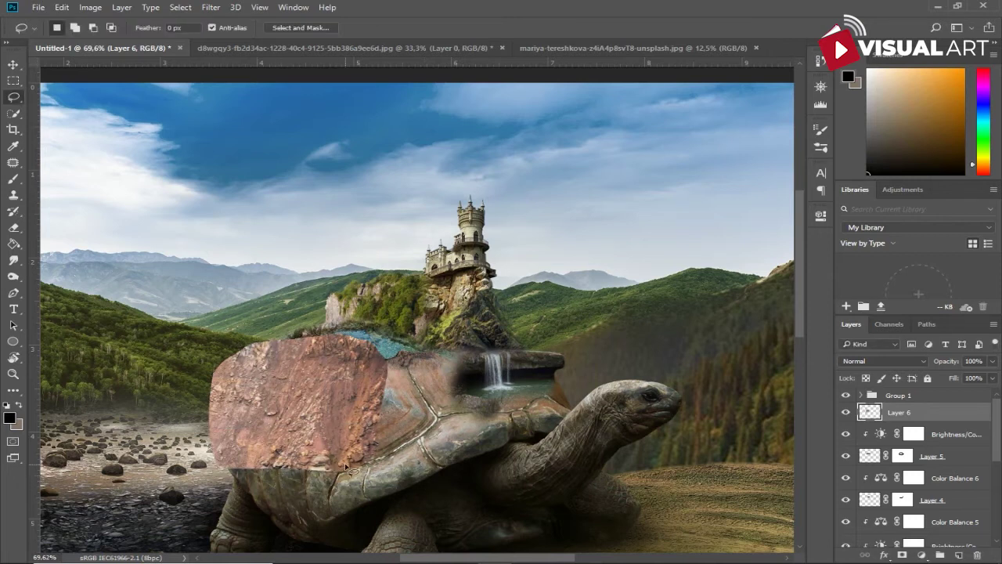
{"action": "key", "text": "ctrl+t"}
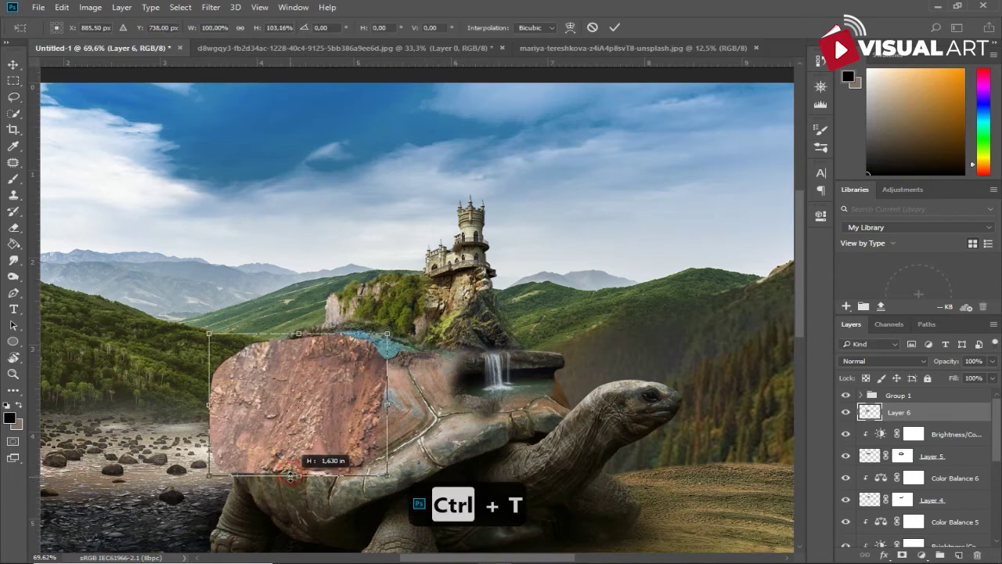
{"action": "key", "text": "Return"}
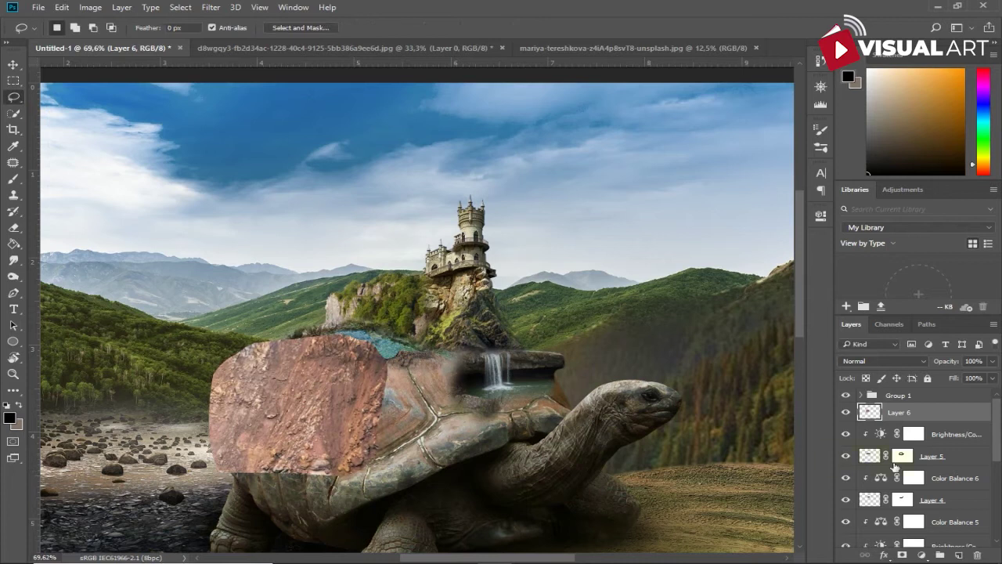
- Mask Layer 6 and paint out the rock texture near the pool edge
{"action": "left_click", "coordinate": [902, 555]}
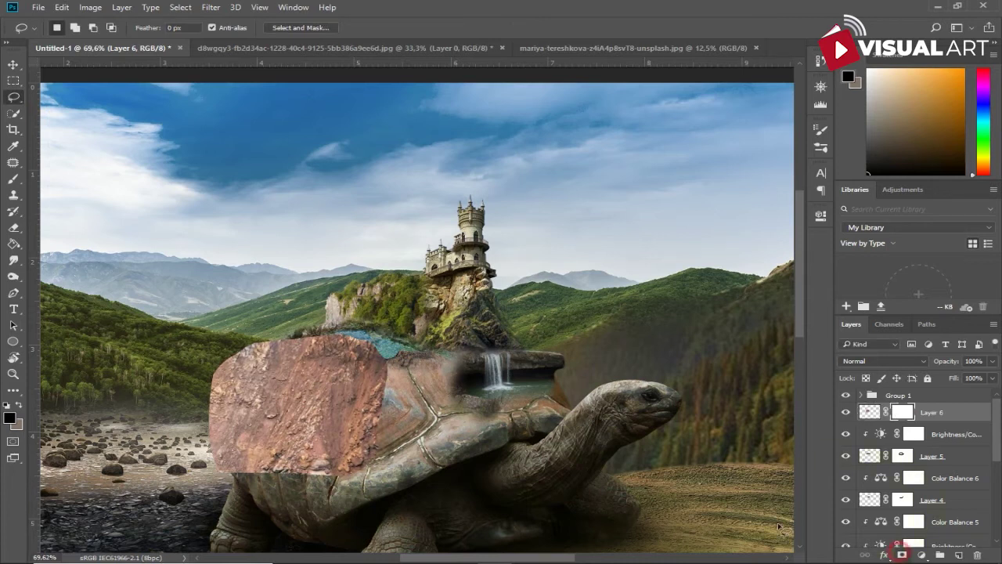
{"action": "left_click", "coordinate": [14, 180]}
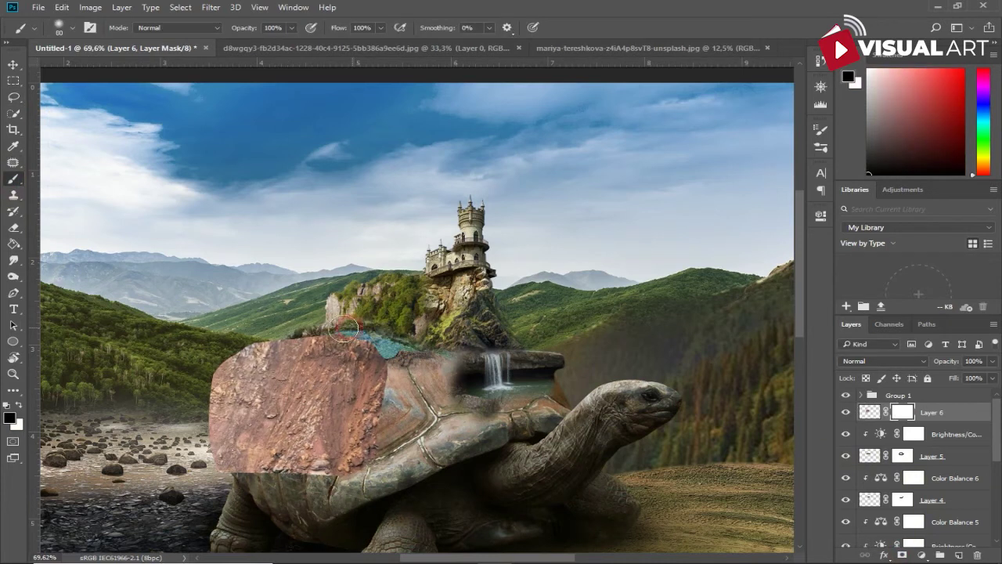
{"action": "scroll", "coordinate": [344, 329], "scroll_direction": "up", "scroll_amount": 2}
{"action": "mouse_move", "coordinate": [344, 341]}
{"action": "left_mouse_down"}
{"action": "mouse_move", "coordinate": [397, 345]}
{"action": "mouse_move", "coordinate": [218, 365]}
{"action": "mouse_move", "coordinate": [196, 507]}
{"action": "mouse_move", "coordinate": [309, 523]}
{"action": "mouse_move", "coordinate": [396, 516]}
{"action": "mouse_move", "coordinate": [342, 533]}
{"action": "mouse_move", "coordinate": [216, 528]}
{"action": "mouse_move", "coordinate": [239, 520]}
{"action": "mouse_move", "coordinate": [183, 501]}
{"action": "left_mouse_up"}
- With a 50 px brush, soften the texture along the shell's upper-left and lower-left edges
{"action": "key", "text": "bracketright"}
{"action": "key", "text": "bracketright"}
{"action": "key", "text": "bracketright"}
{"action": "key", "text": "bracketleft"}
{"action": "key", "text": "bracketleft"}
{"action": "key", "text": "bracketleft"}
{"action": "key", "text": "bracketleft"}
{"action": "key", "text": "bracketleft"}
{"action": "mouse_move", "coordinate": [237, 371]}
{"action": "left_mouse_down"}
{"action": "mouse_move", "coordinate": [246, 352]}
{"action": "mouse_move", "coordinate": [212, 374]}
{"action": "left_mouse_up"}
{"action": "right_click", "coordinate": [231, 342]}
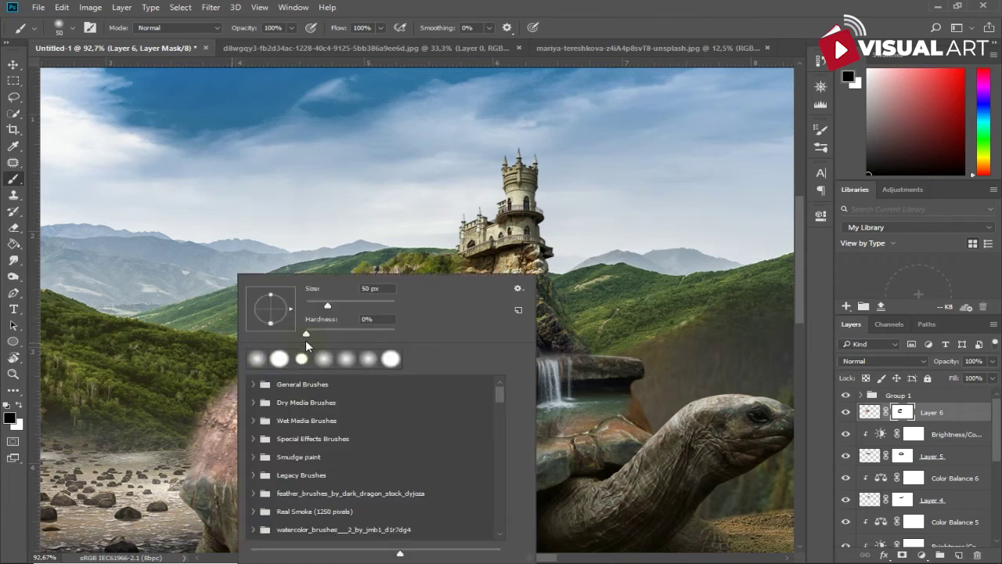
{"action": "key", "text": "Return"}
{"action": "left_click", "coordinate": [270, 344]}
{"action": "mouse_move", "coordinate": [269, 347]}
{"action": "left_mouse_down"}
{"action": "mouse_move", "coordinate": [218, 371]}
{"action": "mouse_move", "coordinate": [176, 440]}
{"action": "left_mouse_up"}
{"action": "mouse_move", "coordinate": [205, 516]}
{"action": "left_mouse_down"}
{"action": "mouse_move", "coordinate": [180, 490]}
{"action": "mouse_move", "coordinate": [179, 434]}
{"action": "left_mouse_up"}
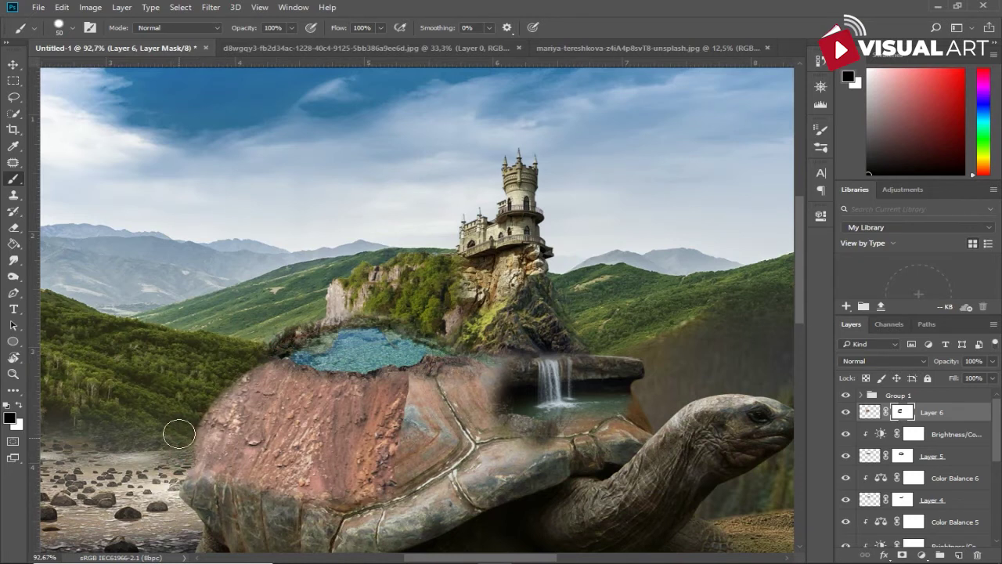
{"action": "scroll", "coordinate": [432, 352], "scroll_direction": "down", "scroll_amount": 3}
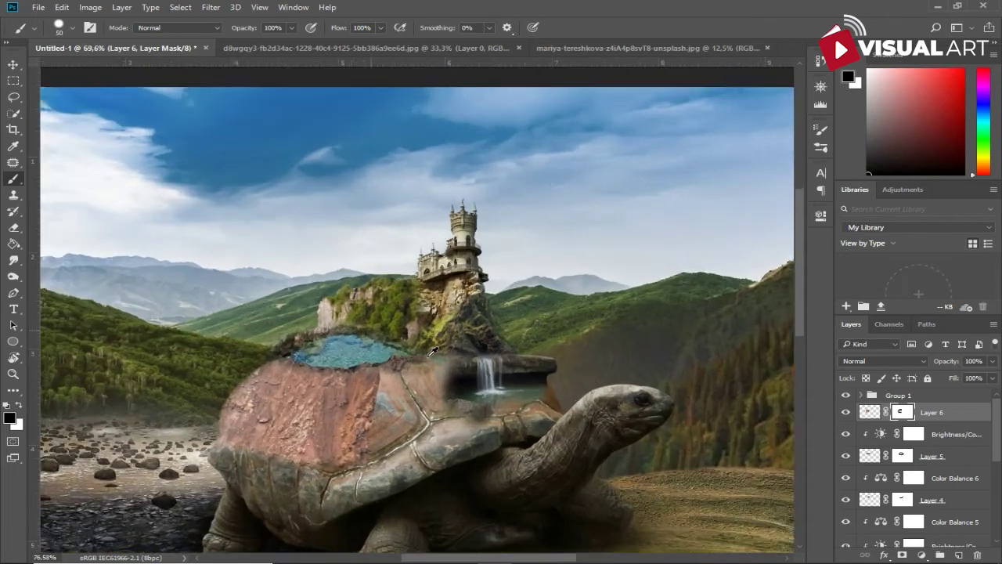
{"action": "scroll", "coordinate": [431, 352], "scroll_direction": "up", "scroll_amount": 1}
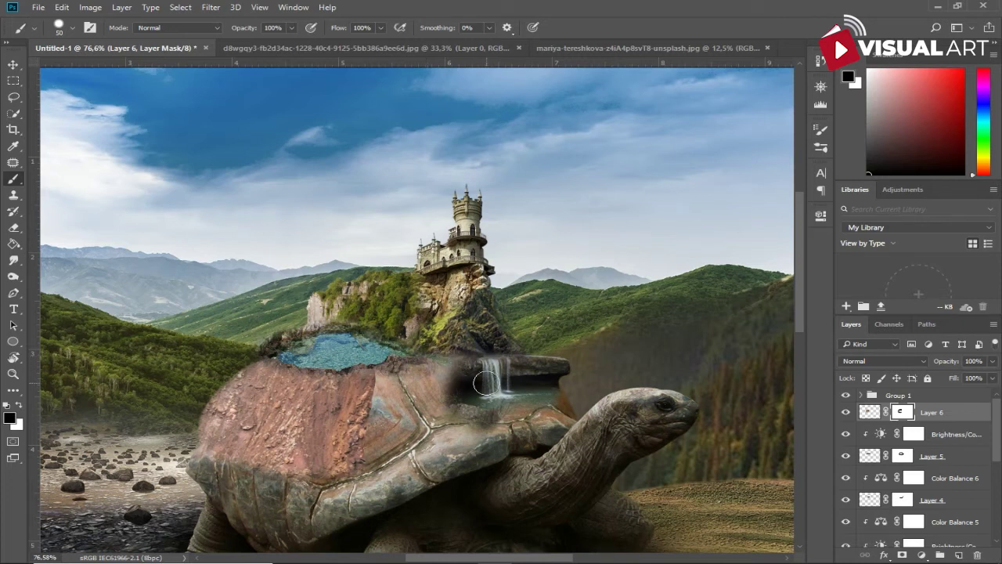
- Lasso the lower-right forested slope from the cliff photo and paste it into the tortoise composite
{"action": "left_click", "coordinate": [368, 47]}
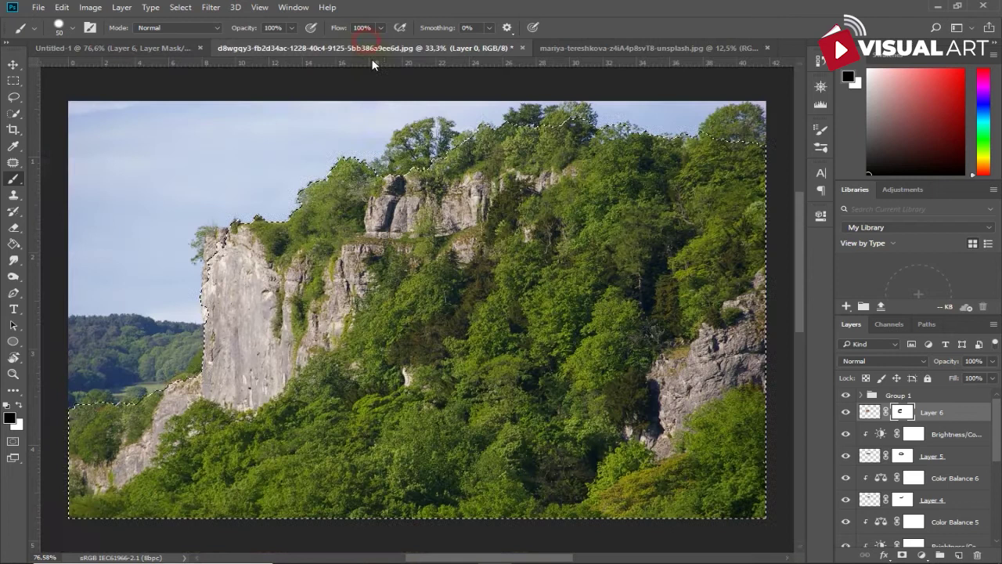
{"action": "left_click", "coordinate": [13, 97]}
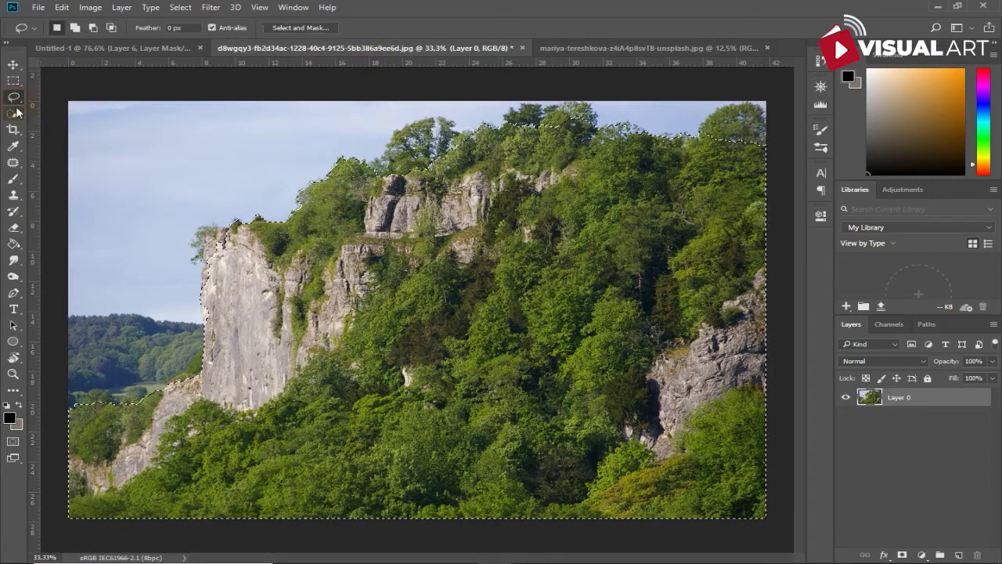
{"action": "key", "text": "ctrl+d"}
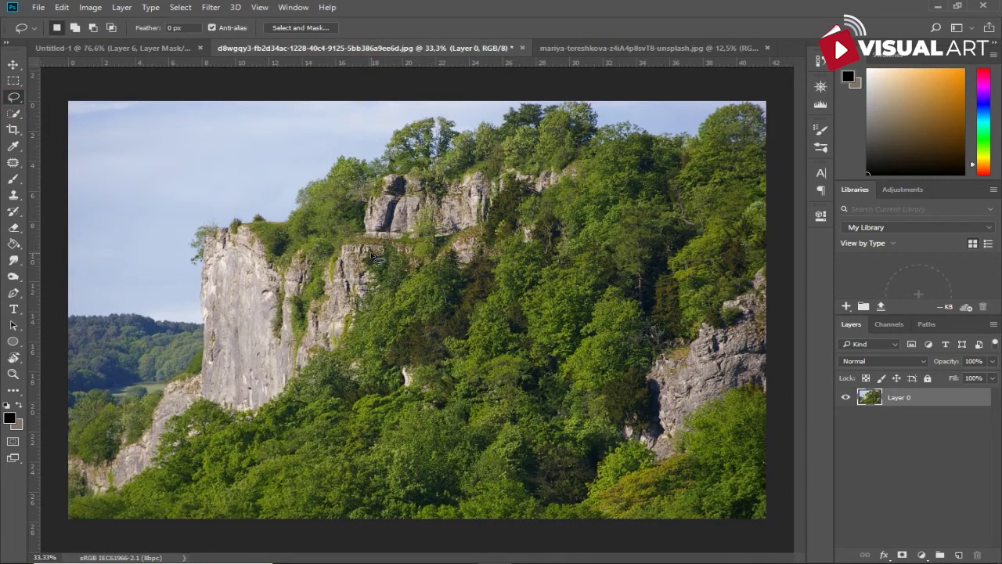
{"action": "mouse_move", "coordinate": [229, 511]}
{"action": "left_mouse_down"}
{"action": "mouse_move", "coordinate": [599, 515]}
{"action": "mouse_move", "coordinate": [795, 276]}
{"action": "mouse_move", "coordinate": [697, 174]}
{"action": "mouse_move", "coordinate": [462, 227]}
{"action": "left_mouse_up"}
{"action": "left_click_drag", "start_coordinate": [388, 254], "coordinate": [382, 252]}
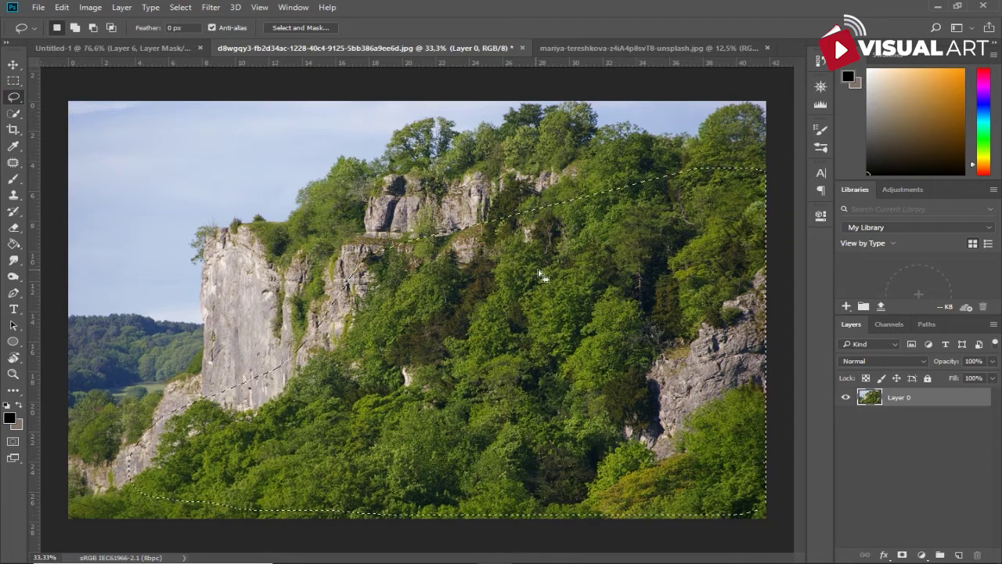
{"action": "key", "text": "Delete"}
{"action": "left_click", "coordinate": [191, 49]}
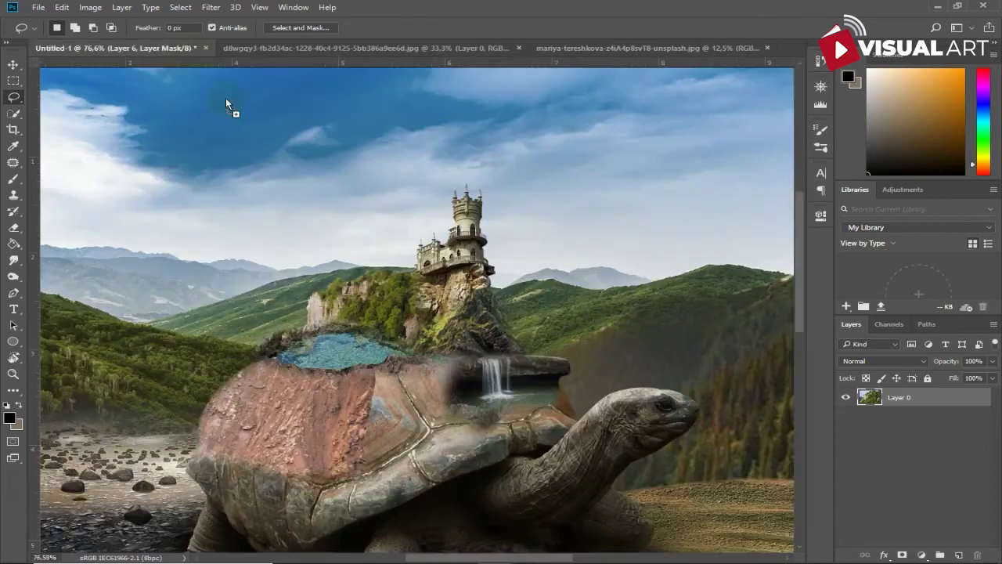
{"action": "key", "text": "ctrl+v"}
- Scale the forest layer to about 22% and position it on the shell beneath the castle
{"action": "key", "text": "ctrl+t"}
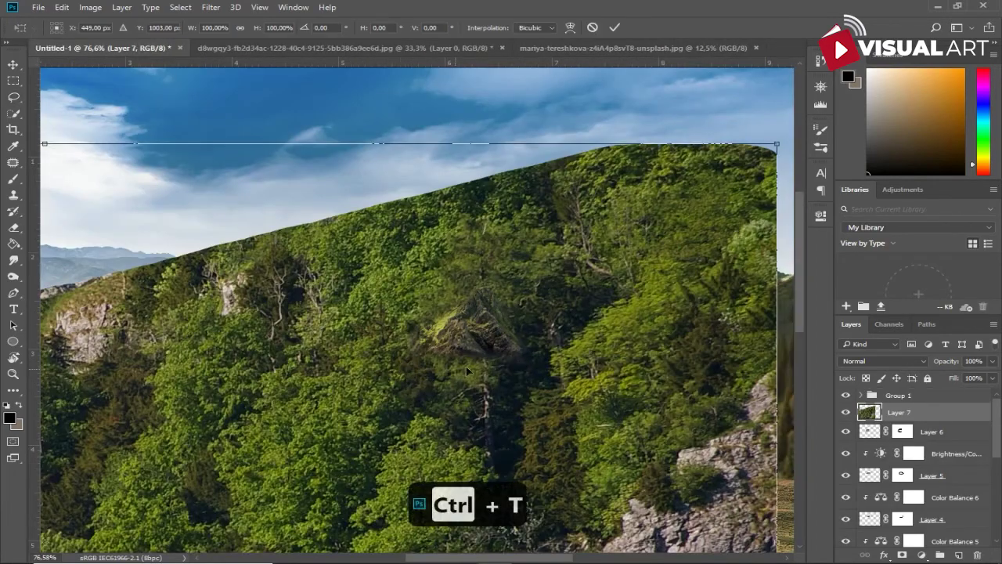
{"action": "scroll", "coordinate": [538, 321], "scroll_direction": "down", "scroll_amount": 5}
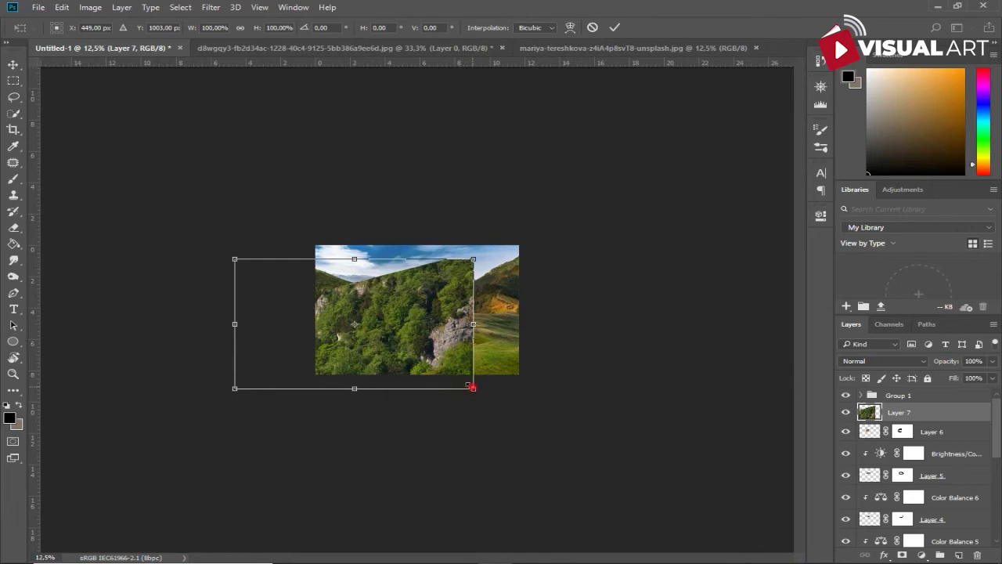
{"action": "left_click_drag", "start_coordinate": [473, 387], "coordinate": [392, 343]}
{"action": "scroll", "coordinate": [426, 361], "scroll_direction": "up", "scroll_amount": 1}
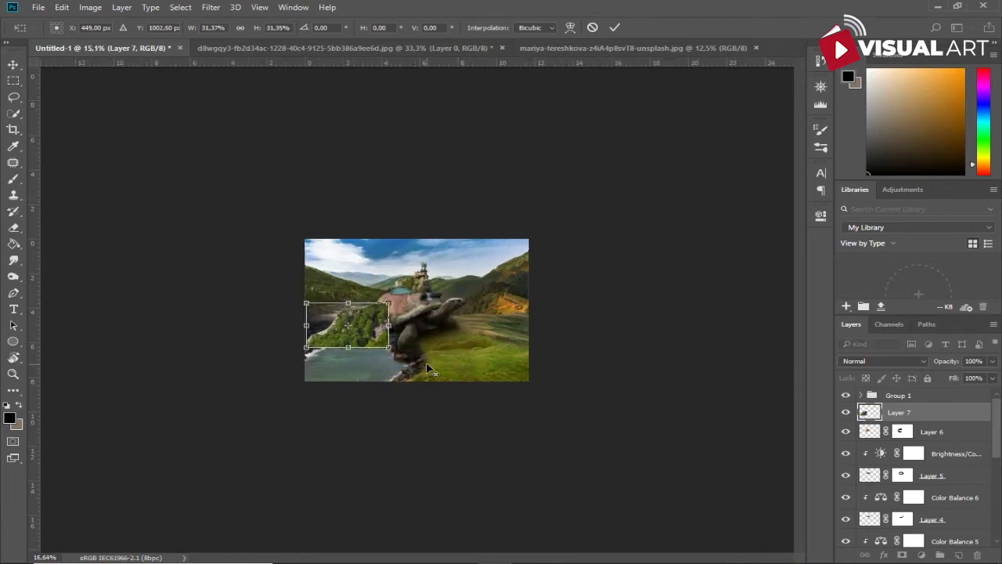
{"action": "scroll", "coordinate": [426, 361], "scroll_direction": "up", "scroll_amount": 2}
{"action": "scroll", "coordinate": [426, 362], "scroll_direction": "up", "scroll_amount": 2}
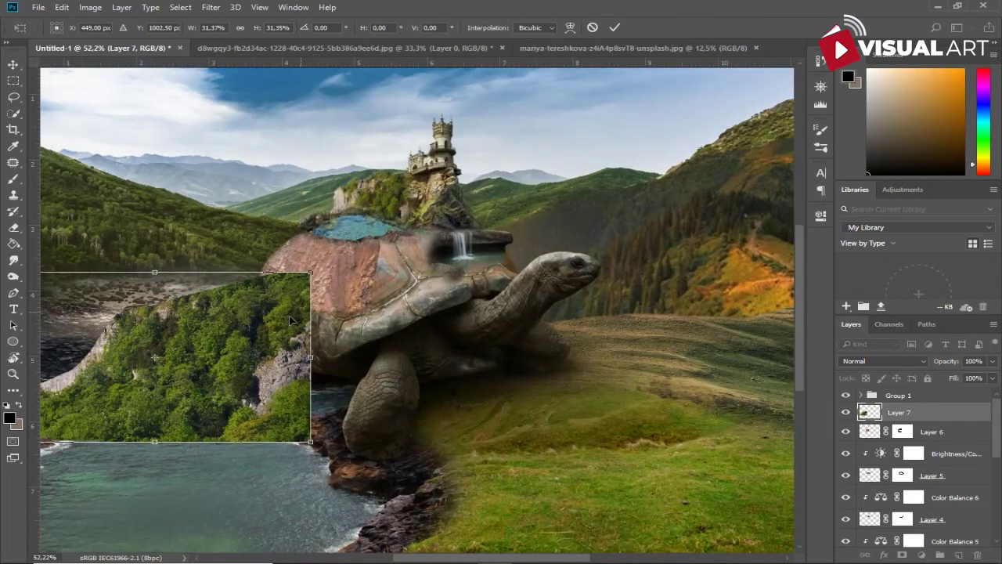
{"action": "left_click_drag", "start_coordinate": [289, 315], "coordinate": [501, 208]}
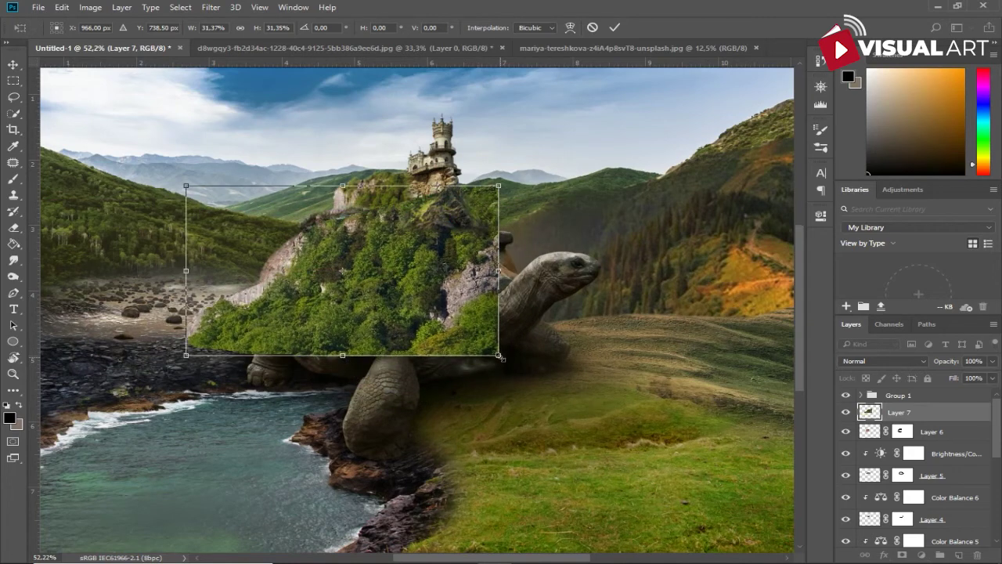
{"action": "left_click_drag", "start_coordinate": [499, 355], "coordinate": [403, 298]}
{"action": "left_click_drag", "start_coordinate": [366, 264], "coordinate": [421, 286]}
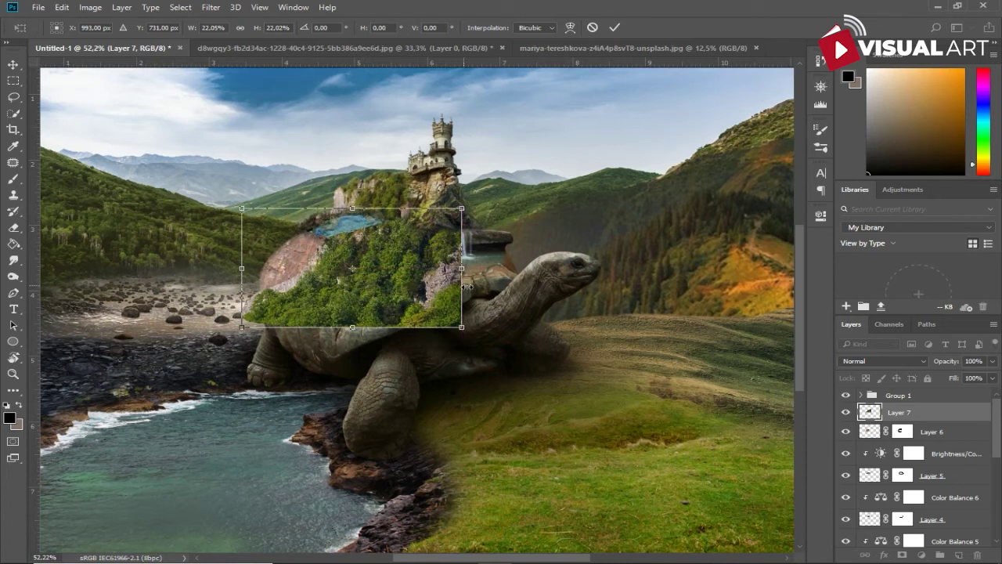
{"action": "left_click_drag", "start_coordinate": [450, 318], "coordinate": [447, 311]}
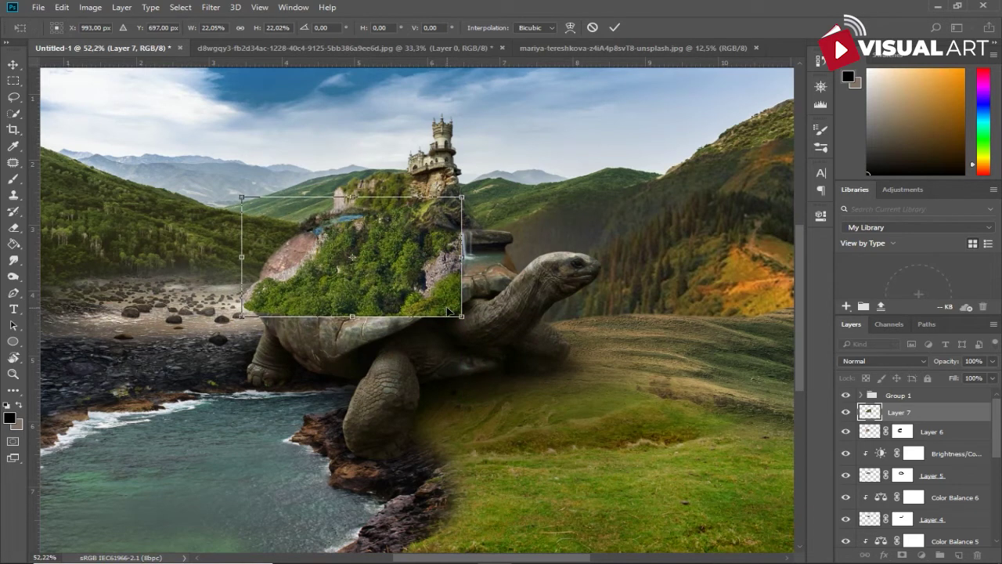
{"action": "key", "text": "Return"}
- Mask Layer 7 and paint black to hide forest over the castle cliff, pool and rock
{"action": "key", "text": "l"}
{"action": "left_click", "coordinate": [903, 555]}
{"action": "left_click", "coordinate": [13, 179]}
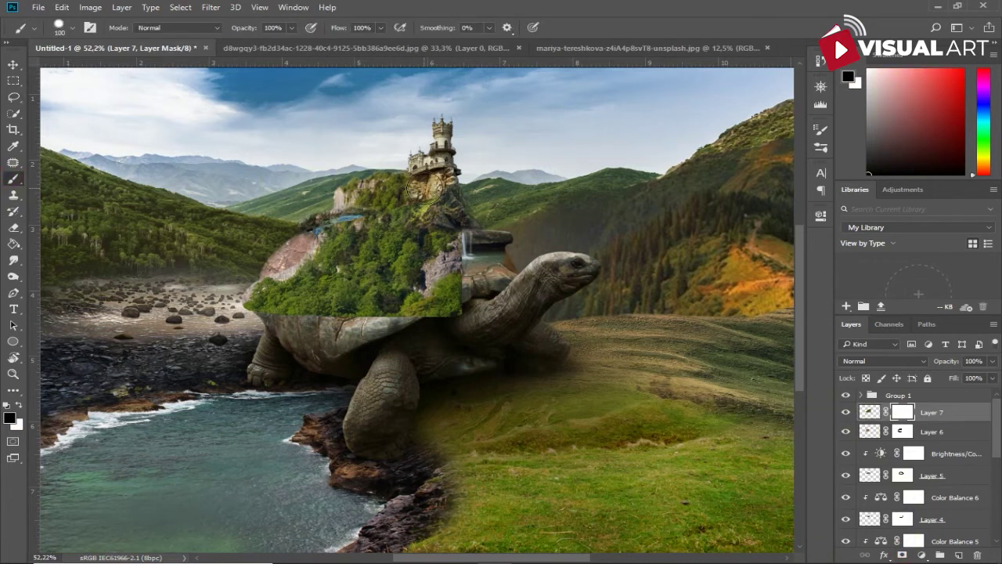
{"action": "right_click", "coordinate": [457, 201]}
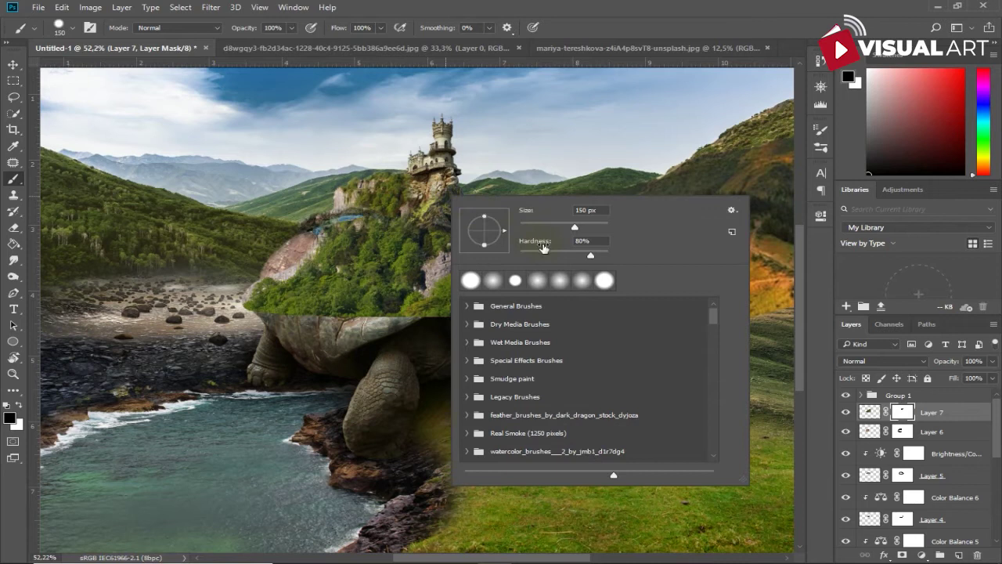
{"action": "key", "text": "Return"}
{"action": "mouse_move", "coordinate": [449, 212]}
{"action": "left_mouse_down"}
{"action": "mouse_move", "coordinate": [368, 211]}
{"action": "mouse_move", "coordinate": [269, 320]}
{"action": "mouse_move", "coordinate": [413, 332]}
{"action": "mouse_move", "coordinate": [462, 296]}
{"action": "mouse_move", "coordinate": [409, 321]}
{"action": "mouse_move", "coordinate": [444, 312]}
{"action": "mouse_move", "coordinate": [469, 253]}
{"action": "mouse_move", "coordinate": [443, 239]}
{"action": "mouse_move", "coordinate": [447, 230]}
{"action": "mouse_move", "coordinate": [472, 261]}
{"action": "mouse_move", "coordinate": [465, 290]}
{"action": "mouse_move", "coordinate": [445, 279]}
{"action": "mouse_move", "coordinate": [436, 292]}
{"action": "mouse_move", "coordinate": [448, 272]}
{"action": "left_mouse_up"}
{"action": "key", "text": "bracketleft"}
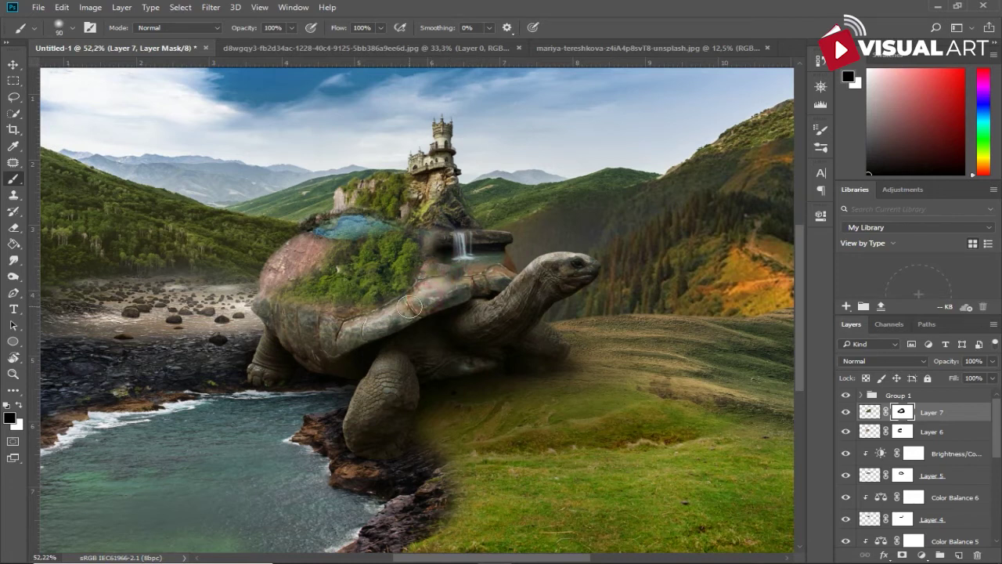
{"action": "key", "text": "bracketright"}
{"action": "key", "text": "bracketright"}
{"action": "key", "text": "bracketright"}
{"action": "left_click_drag", "start_coordinate": [345, 249], "coordinate": [440, 200]}
{"action": "scroll", "coordinate": [509, 248], "scroll_direction": "up", "scroll_amount": 1}
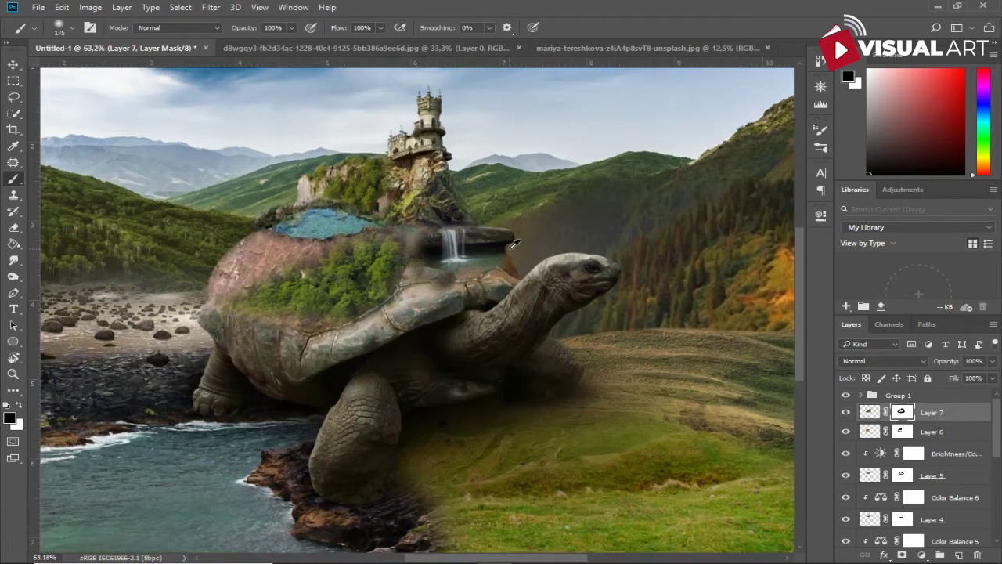
{"action": "left_click_drag", "start_coordinate": [345, 290], "coordinate": [358, 289]}
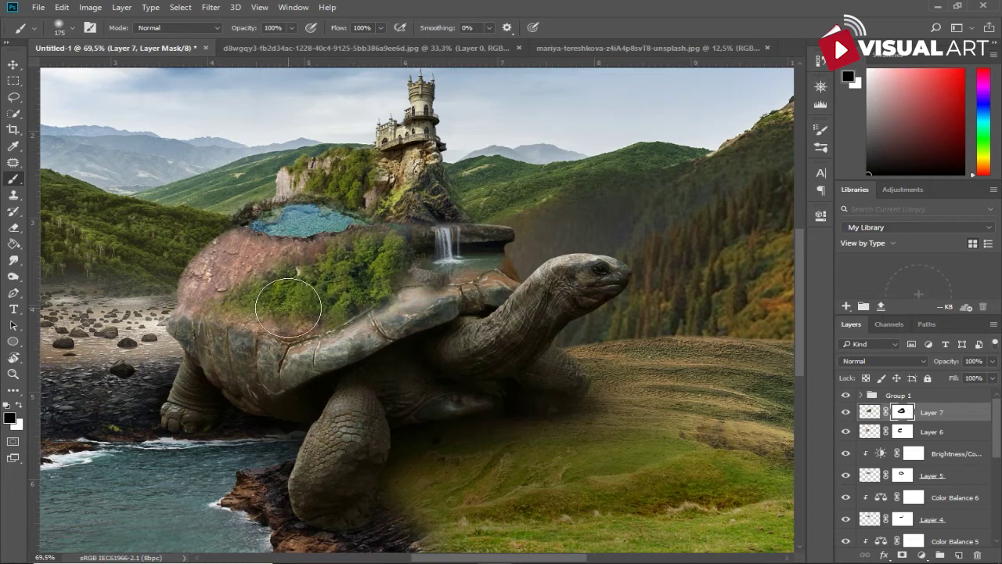
- Paint white to restore greenery on the shell, then hide forest at the waterfall's base
{"action": "key", "text": "x"}
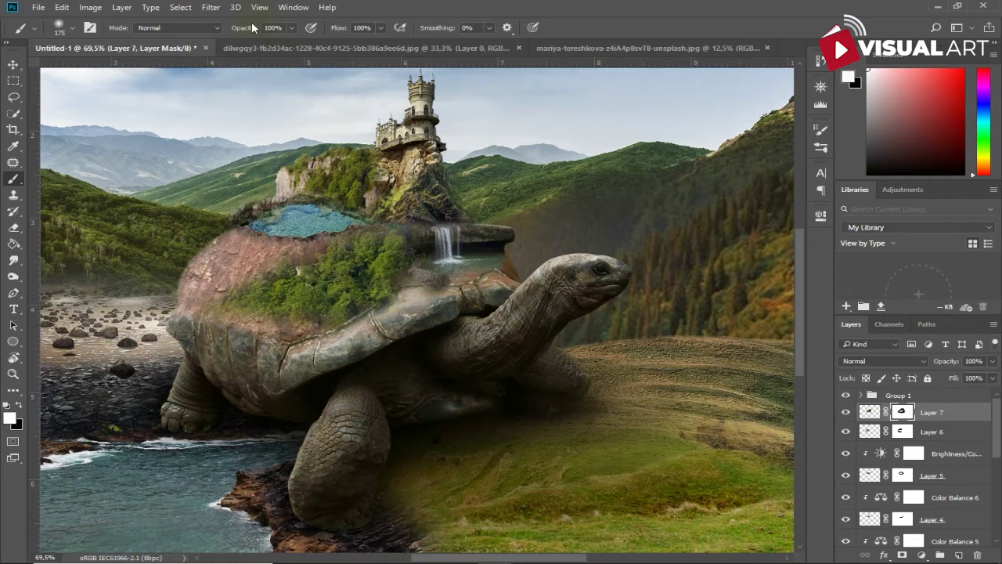
{"action": "left_click_drag", "start_coordinate": [202, 36], "coordinate": [196, 36]}
{"action": "mouse_move", "coordinate": [242, 281]}
{"action": "left_mouse_down"}
{"action": "mouse_move", "coordinate": [274, 303]}
{"action": "mouse_move", "coordinate": [248, 305]}
{"action": "mouse_move", "coordinate": [306, 309]}
{"action": "mouse_move", "coordinate": [388, 278]}
{"action": "mouse_move", "coordinate": [407, 282]}
{"action": "left_mouse_up"}
{"action": "key", "text": "["}
{"action": "key", "text": "["}
{"action": "key", "text": "["}
{"action": "key", "text": "["}
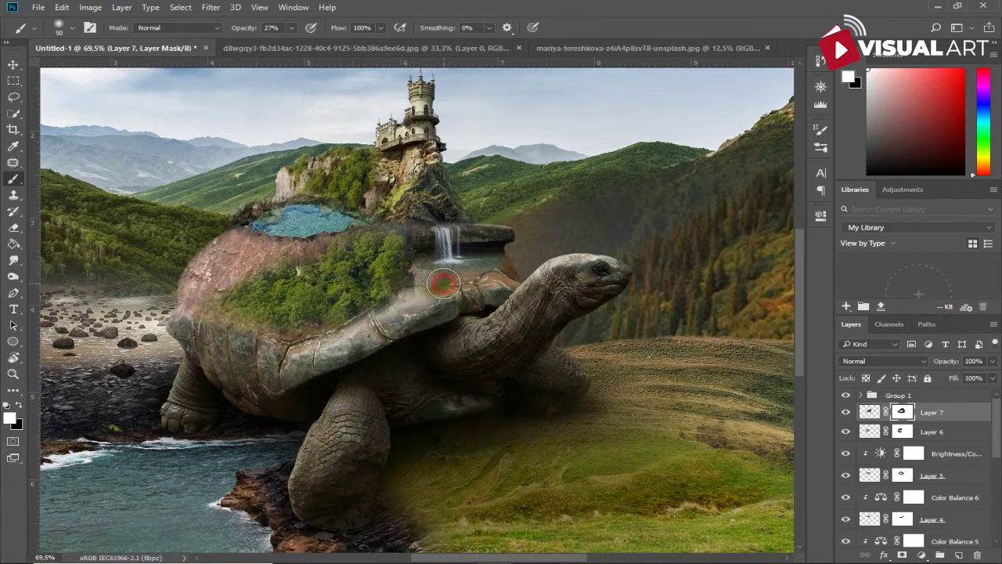
{"action": "mouse_move", "coordinate": [422, 292]}
{"action": "left_mouse_down"}
{"action": "mouse_move", "coordinate": [455, 300]}
{"action": "mouse_move", "coordinate": [408, 318]}
{"action": "mouse_move", "coordinate": [418, 299]}
{"action": "mouse_move", "coordinate": [405, 286]}
{"action": "mouse_move", "coordinate": [437, 307]}
{"action": "mouse_move", "coordinate": [459, 284]}
{"action": "mouse_move", "coordinate": [427, 278]}
{"action": "mouse_move", "coordinate": [447, 274]}
{"action": "mouse_move", "coordinate": [426, 306]}
{"action": "mouse_move", "coordinate": [393, 320]}
{"action": "left_mouse_up"}
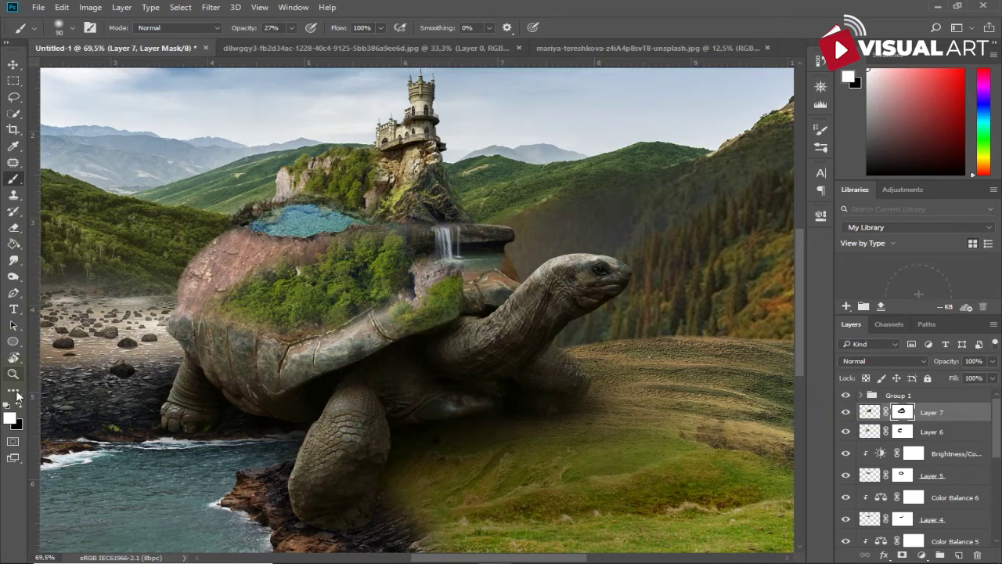
{"action": "left_click", "coordinate": [19, 404]}
{"action": "left_click", "coordinate": [463, 270]}
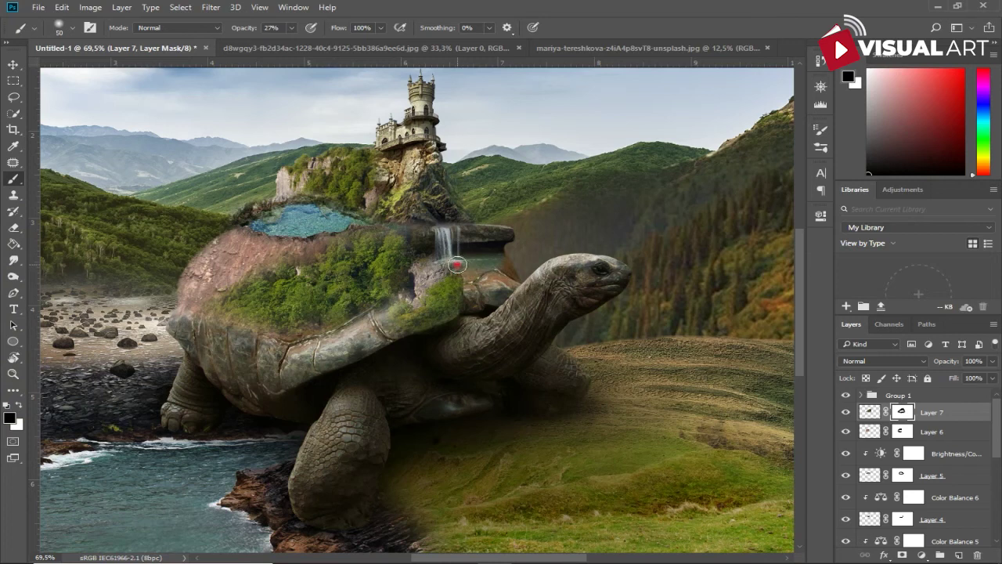
{"action": "right_click", "coordinate": [469, 254]}
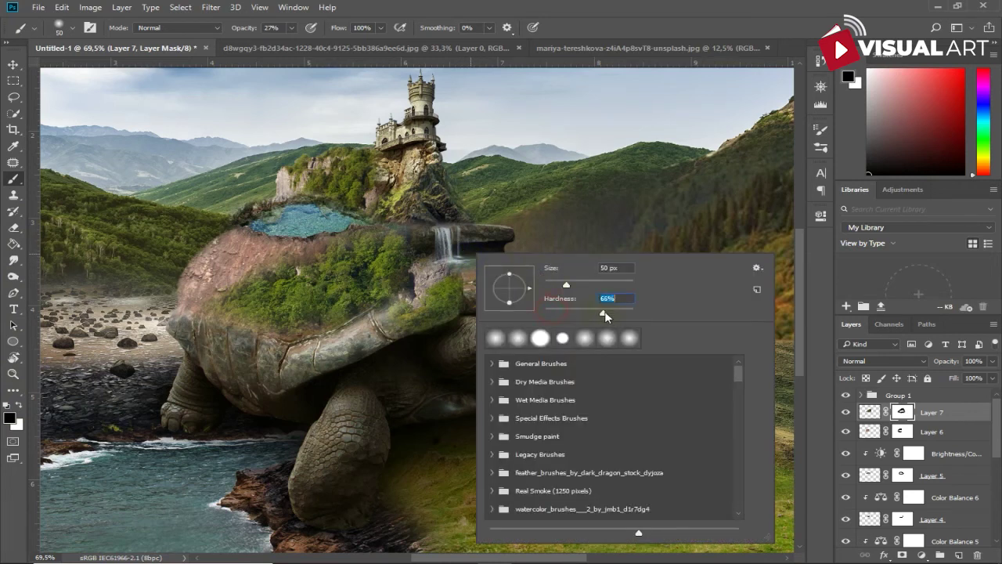
{"action": "key", "text": "Return"}
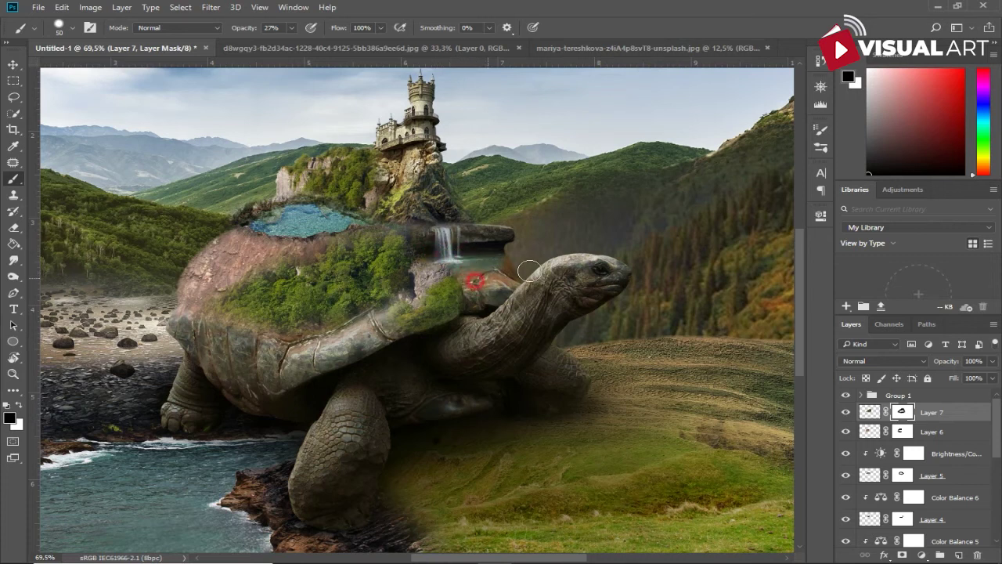
- On Layer 1's mask, paint white beside the waterfall's base to reveal more water
{"action": "key", "text": "v"}
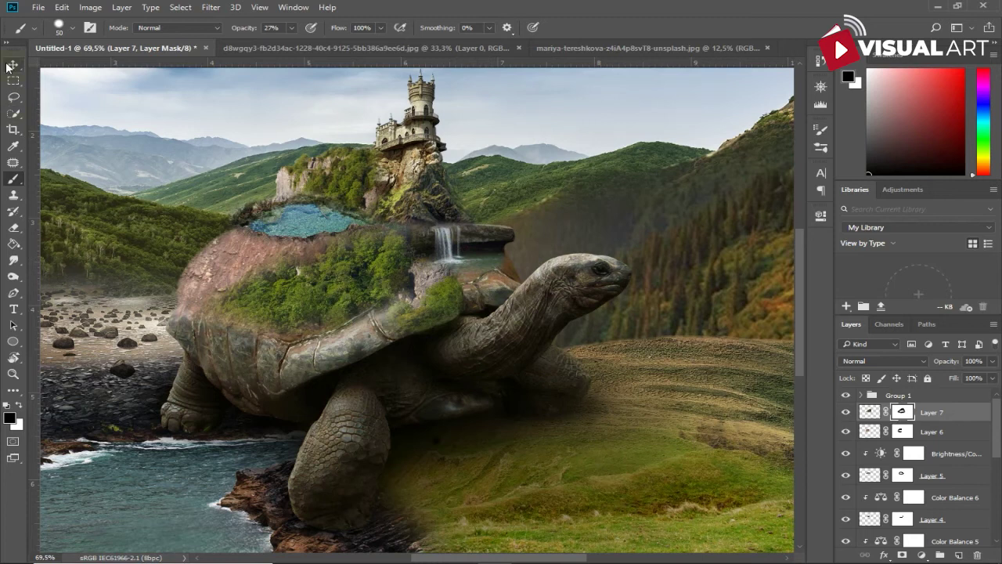
{"action": "left_click", "coordinate": [474, 266]}
{"action": "scroll", "coordinate": [880, 496], "scroll_direction": "down", "scroll_amount": 1}
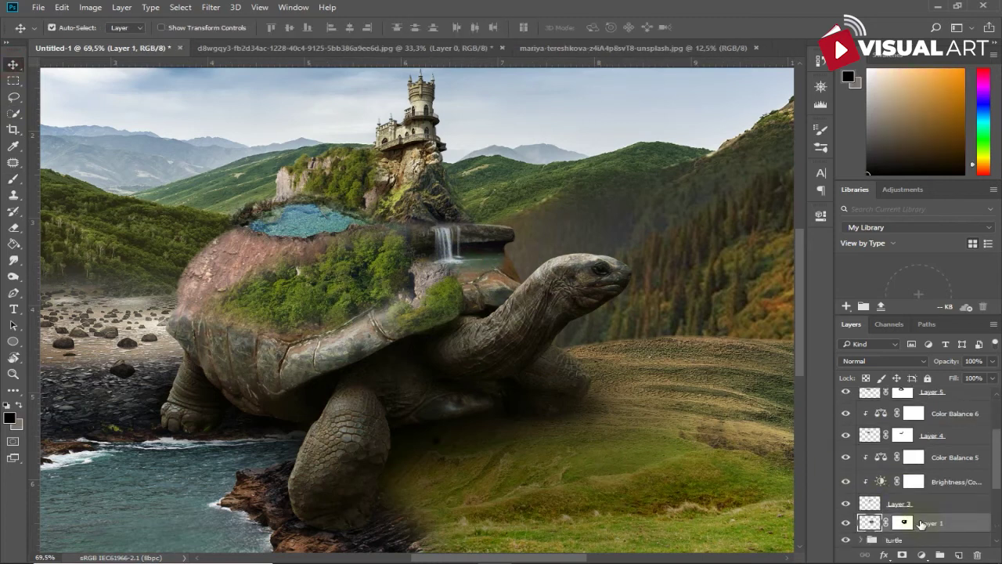
{"action": "left_click", "coordinate": [903, 523]}
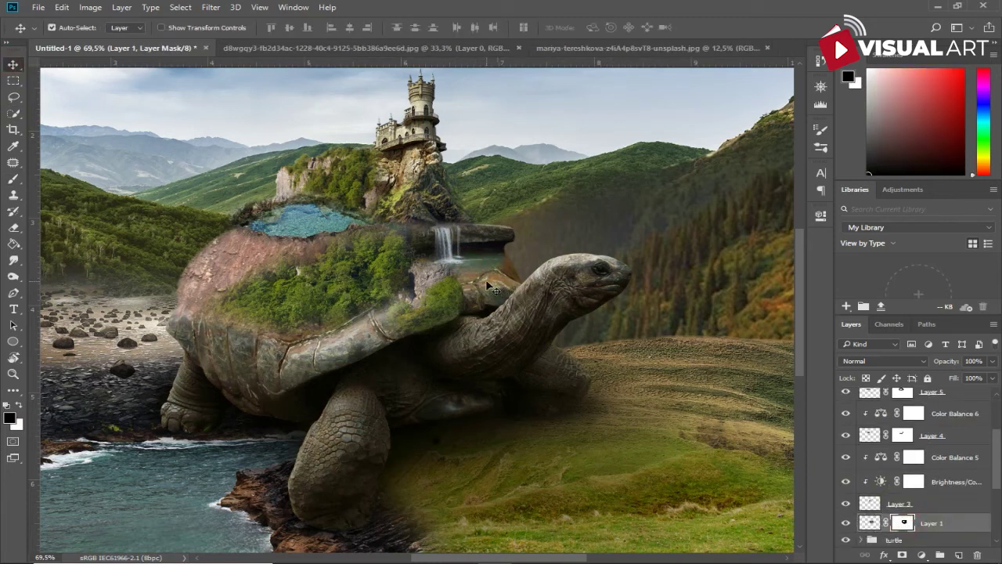
{"action": "key", "text": "c"}
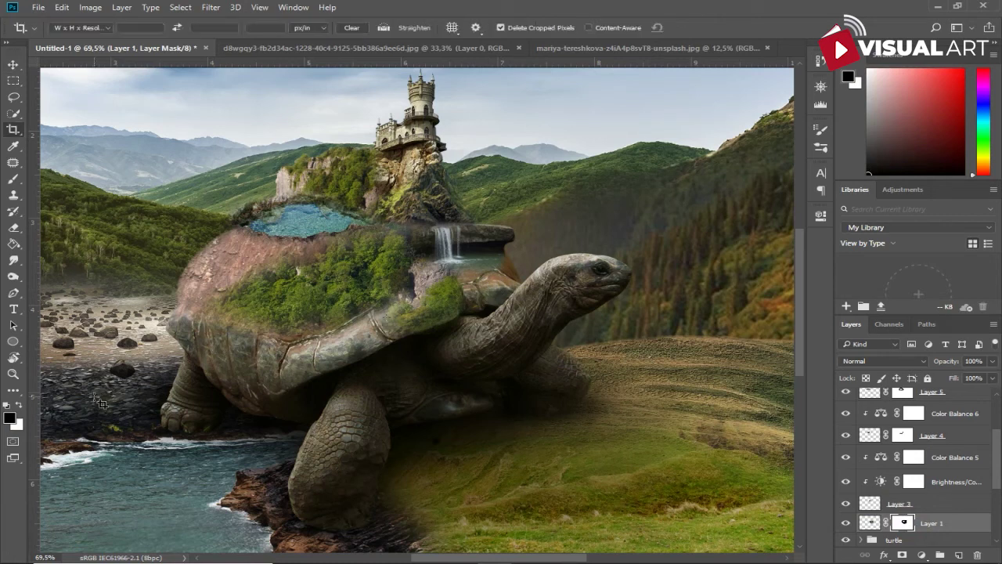
{"action": "key", "text": "b"}
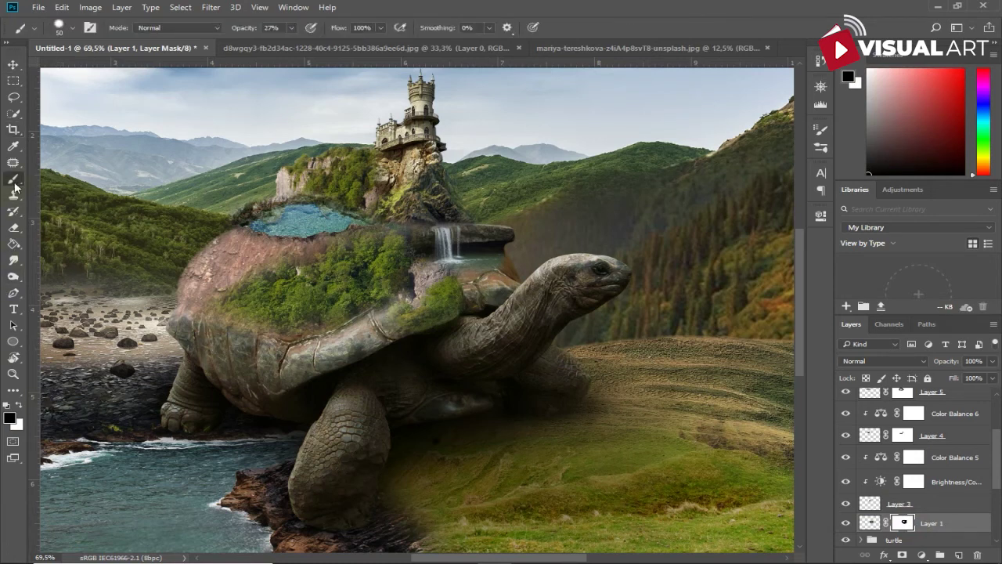
{"action": "left_click", "coordinate": [19, 405]}
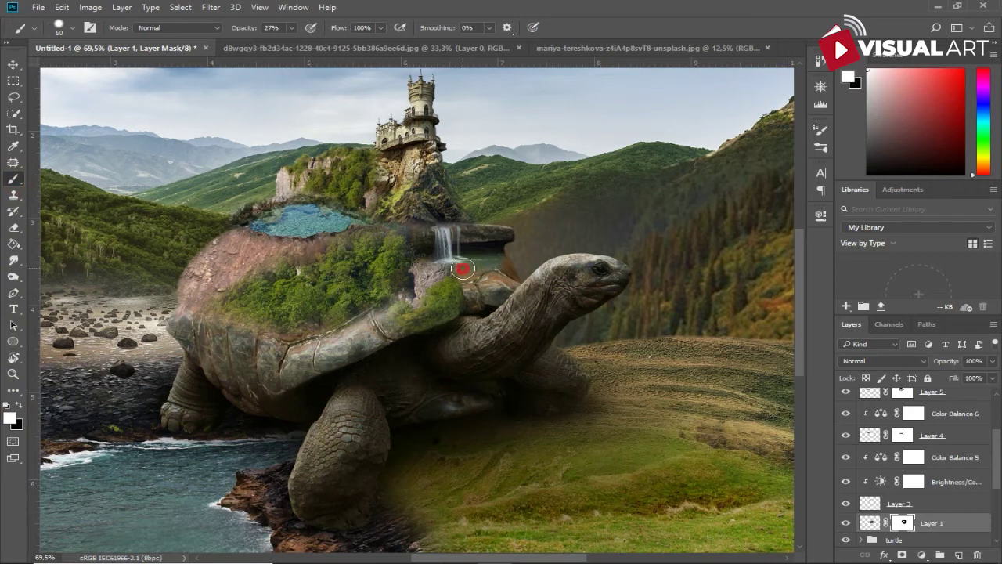
{"action": "left_click_drag", "start_coordinate": [473, 267], "coordinate": [464, 277]}
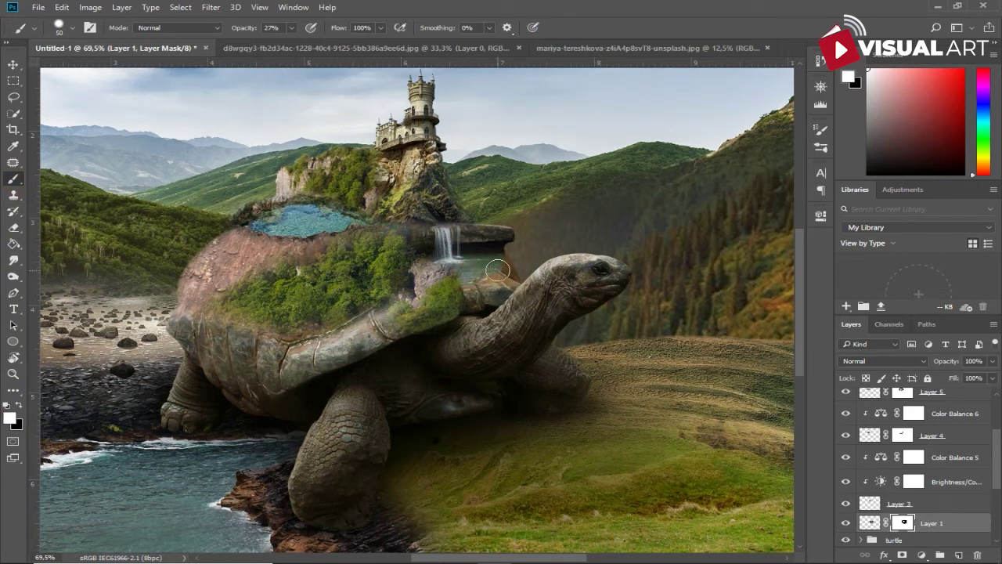
{"action": "left_click_drag", "start_coordinate": [464, 277], "coordinate": [492, 261]}
{"action": "scroll", "coordinate": [588, 303], "scroll_direction": "down", "scroll_amount": 1}
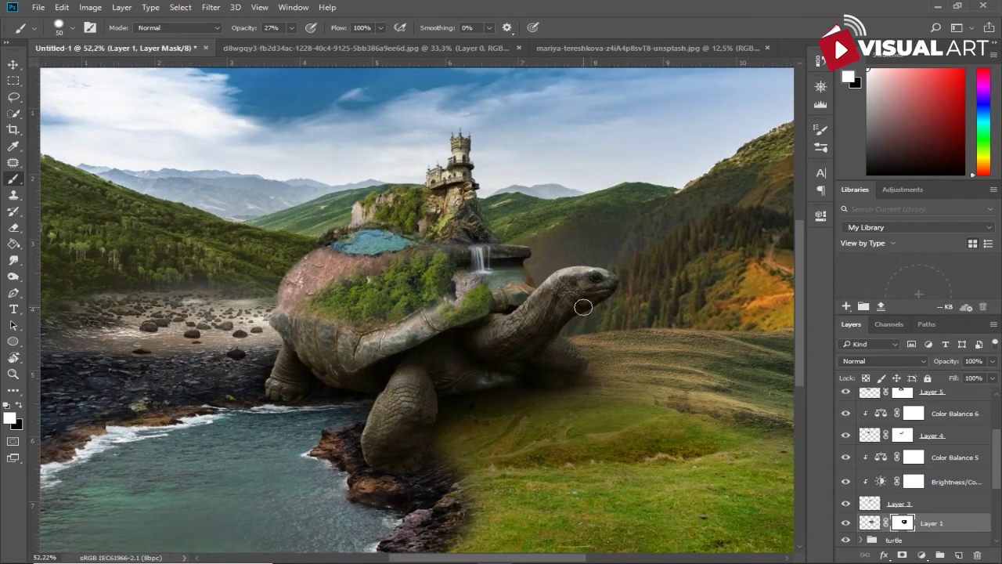
{"action": "left_click", "coordinate": [13, 65]}
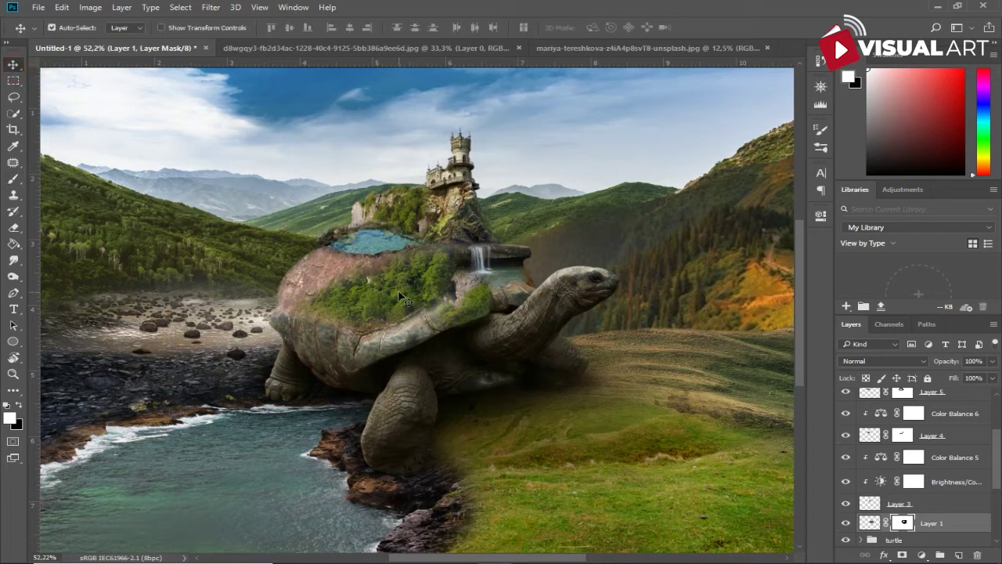
- Duplicate the forest layer, stretch the copy over the shell, and copy Layer 7's mask onto it
{"action": "key", "text": "ctrl+j"}
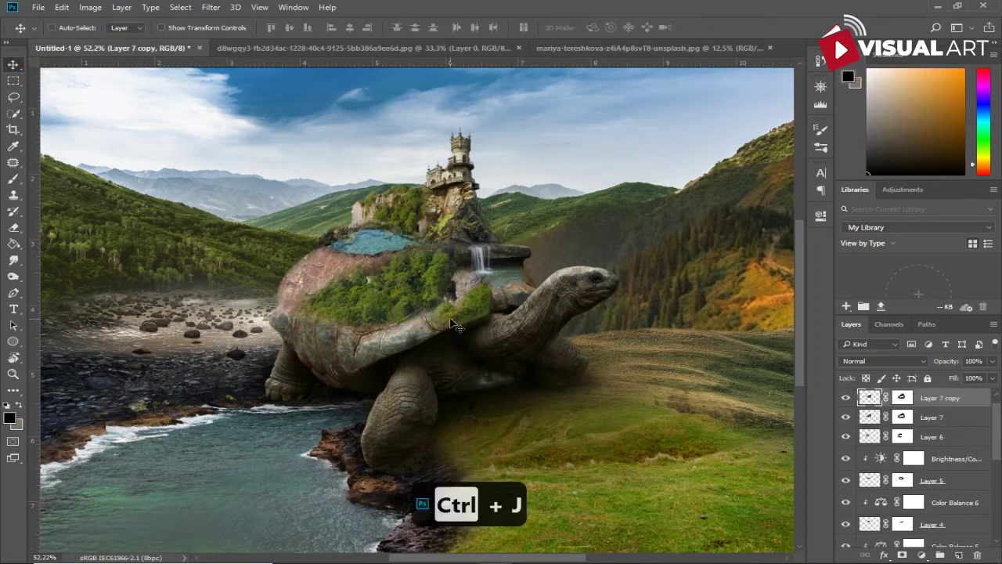
{"action": "key", "text": "ctrl+t"}
{"action": "left_click_drag", "start_coordinate": [413, 293], "coordinate": [322, 269]}
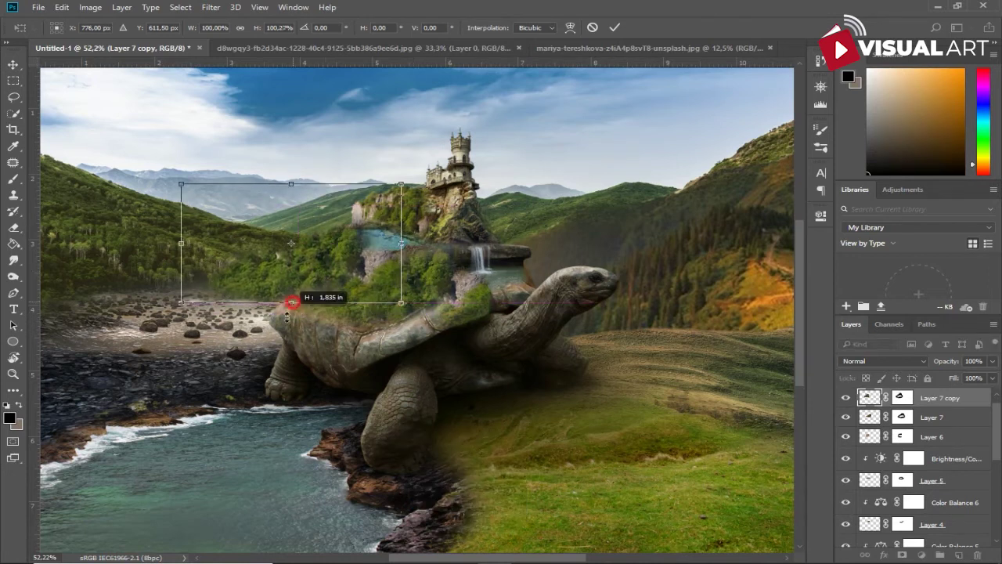
{"action": "left_click_drag", "start_coordinate": [290, 303], "coordinate": [291, 323]}
{"action": "key", "text": "Return"}
{"action": "left_click_drag", "start_coordinate": [902, 416], "coordinate": [902, 397]}
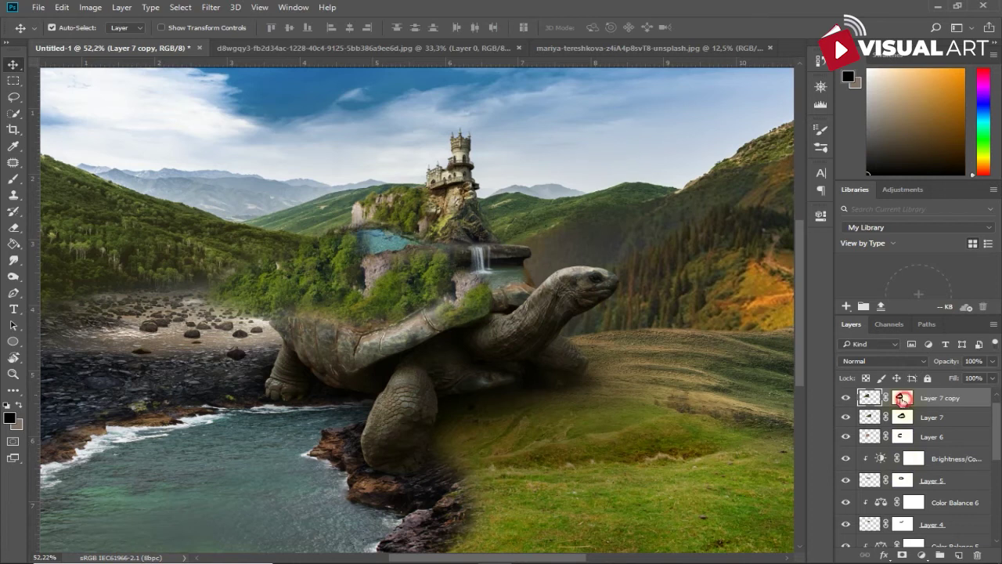
- At full brush opacity, paint black to hide the copied forest around the pool and shell's left edge
{"action": "left_click", "coordinate": [14, 179]}
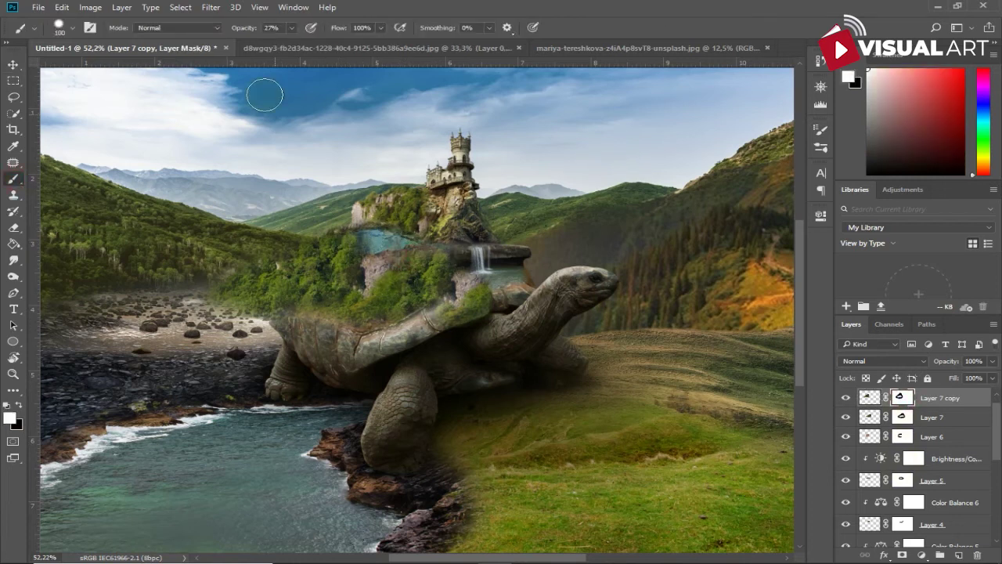
{"action": "left_click_drag", "start_coordinate": [244, 28], "coordinate": [401, 146]}
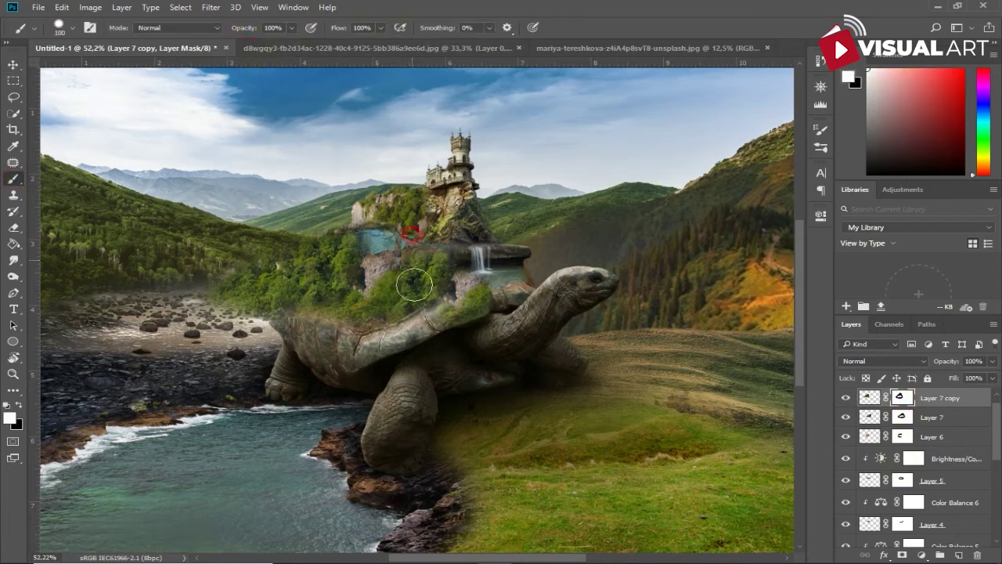
{"action": "left_click", "coordinate": [19, 404]}
{"action": "left_click_drag", "start_coordinate": [405, 298], "coordinate": [368, 235]}
{"action": "scroll", "coordinate": [383, 247], "scroll_direction": "up", "scroll_amount": 2}
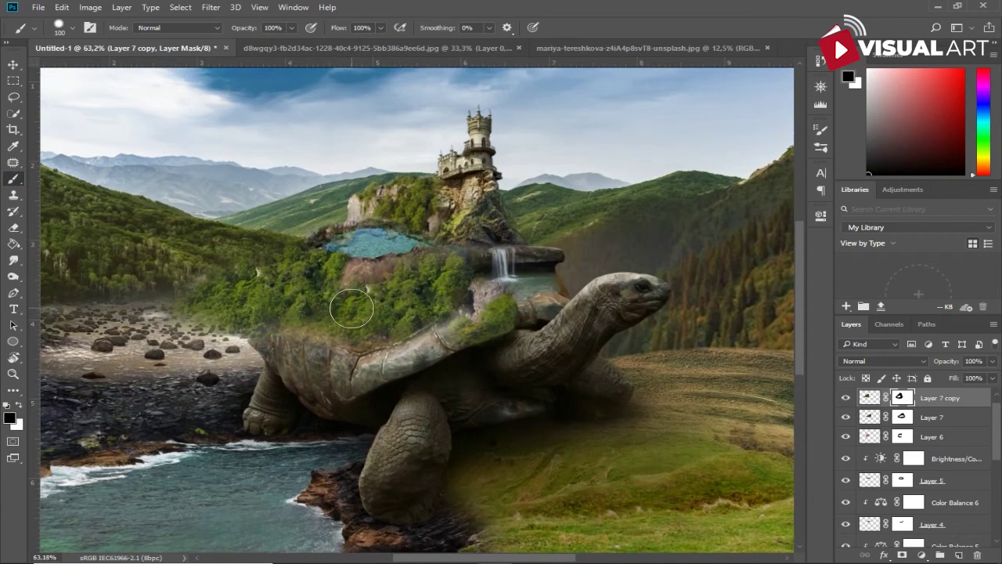
{"action": "left_click_drag", "start_coordinate": [351, 308], "coordinate": [270, 329]}
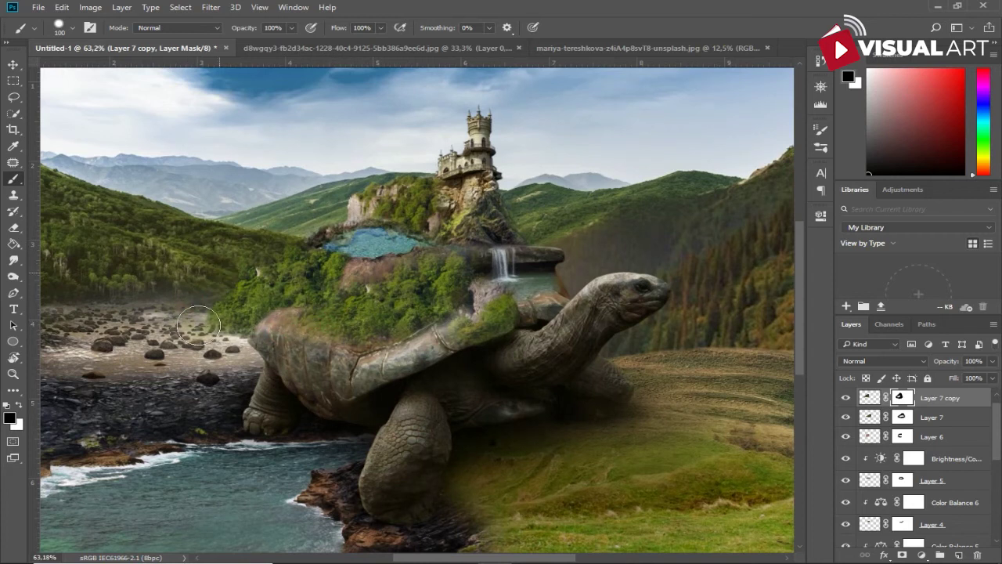
{"action": "left_click_drag", "start_coordinate": [240, 275], "coordinate": [266, 287]}
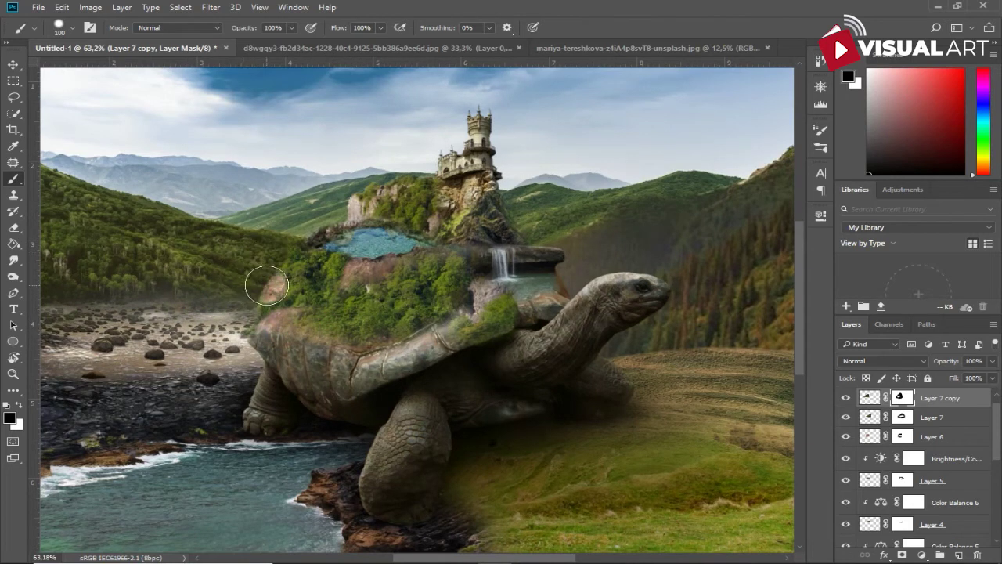
{"action": "scroll", "coordinate": [289, 276], "scroll_direction": "up", "scroll_amount": 3}
- Paint white with a smaller brush to restore foliage along the shell edge
{"action": "key", "text": "bracketleft"}
{"action": "key", "text": "bracketleft"}
{"action": "key", "text": "bracketleft"}
{"action": "left_click", "coordinate": [18, 403]}
{"action": "left_click_drag", "start_coordinate": [249, 312], "coordinate": [272, 290]}
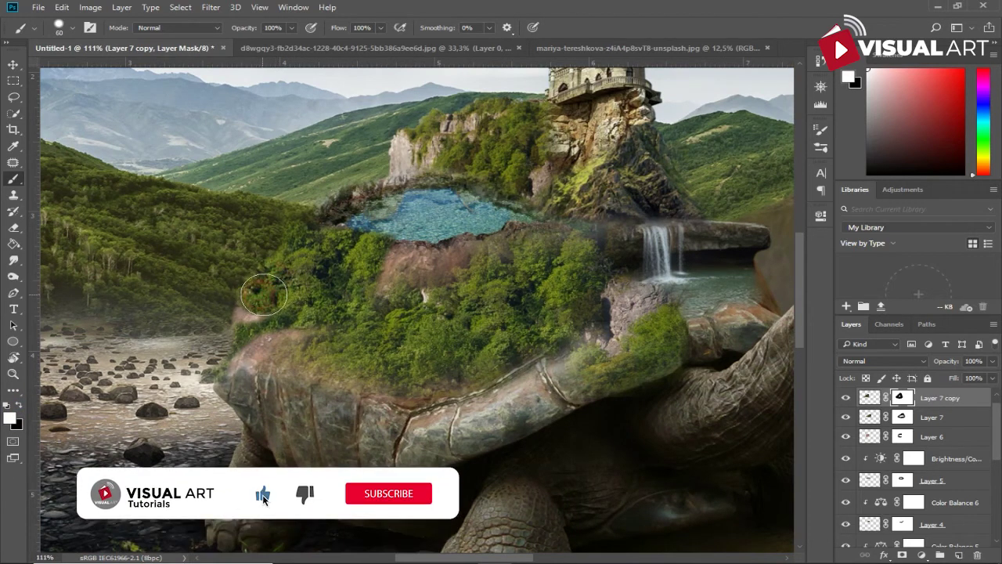
{"action": "key", "text": "bracketleft"}
{"action": "left_click_drag", "start_coordinate": [258, 312], "coordinate": [237, 330]}
{"action": "key", "text": "bracketleft"}
- Softly fade the foliage over the shell top with black at 21% brush opacity
{"action": "left_click", "coordinate": [20, 406]}
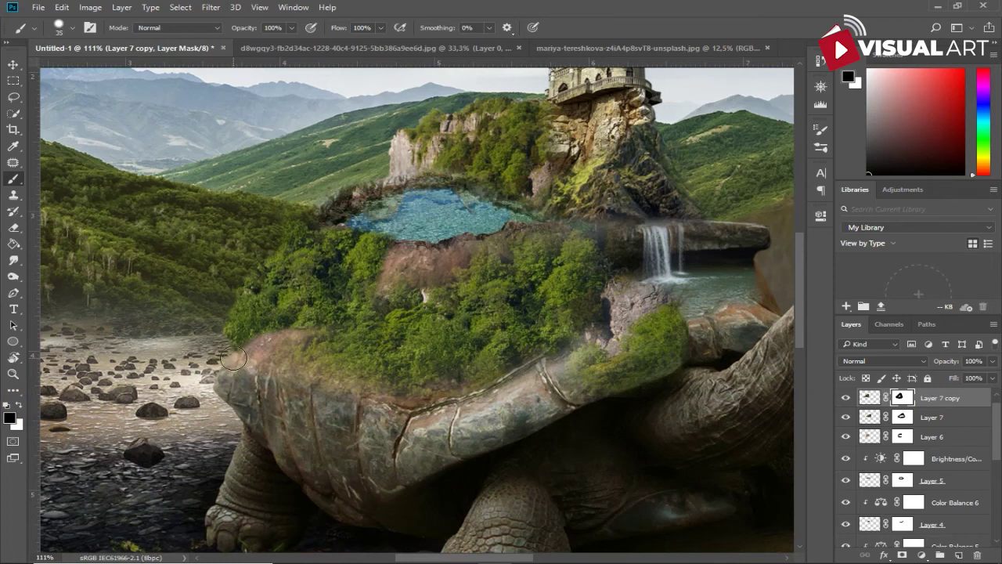
{"action": "key", "text": "2"}
{"action": "key", "text": "2"}
{"action": "key", "text": "2"}
{"action": "key", "text": "1"}
{"action": "key", "text": "bracketright"}
{"action": "key", "text": "bracketright"}
{"action": "key", "text": "bracketright"}
{"action": "key", "text": "bracketright"}
{"action": "key", "text": "bracketright"}
{"action": "mouse_move", "coordinate": [368, 251]}
{"action": "left_mouse_down"}
{"action": "mouse_move", "coordinate": [307, 328]}
{"action": "mouse_move", "coordinate": [326, 257]}
{"action": "mouse_move", "coordinate": [263, 346]}
{"action": "mouse_move", "coordinate": [312, 297]}
{"action": "left_mouse_up"}
{"action": "scroll", "coordinate": [472, 378], "scroll_direction": "down", "scroll_amount": 3}
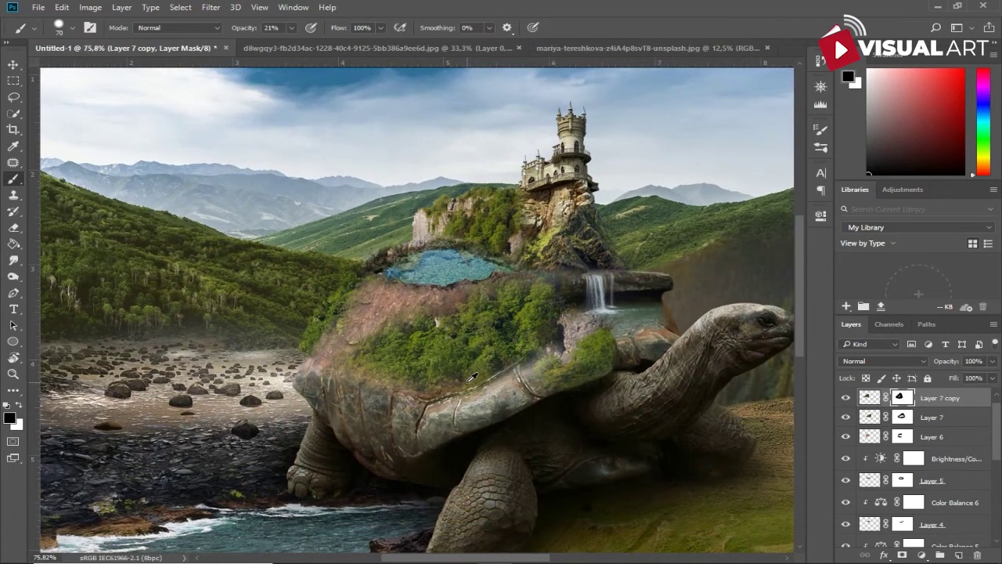
{"action": "scroll", "coordinate": [472, 379], "scroll_direction": "down", "scroll_amount": 2}
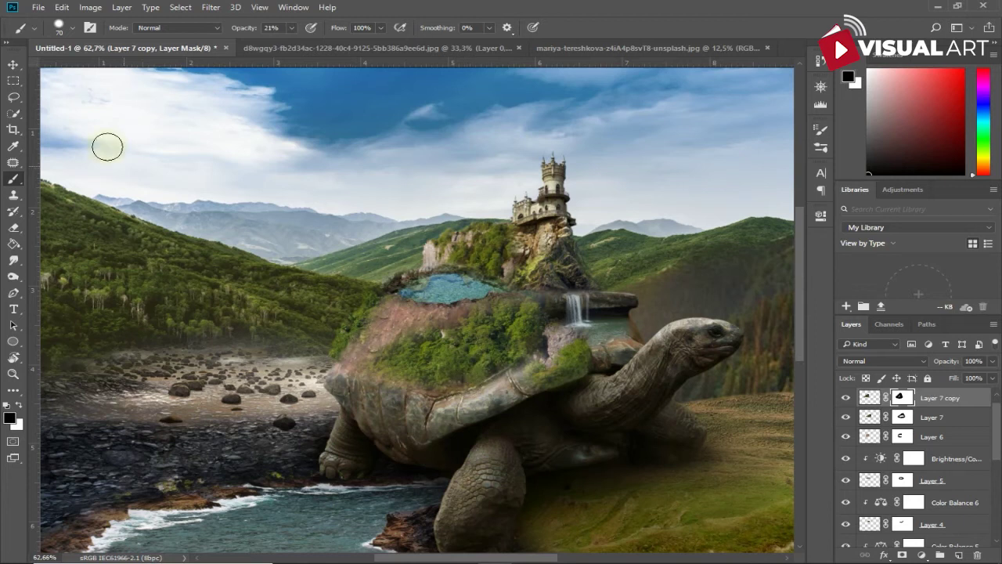
- Squash Layer 5's blue pool vertically to flatten it slightly on the shell
{"action": "key", "text": "v"}
{"action": "left_click", "coordinate": [442, 290]}
{"action": "key", "text": "ctrl+t"}
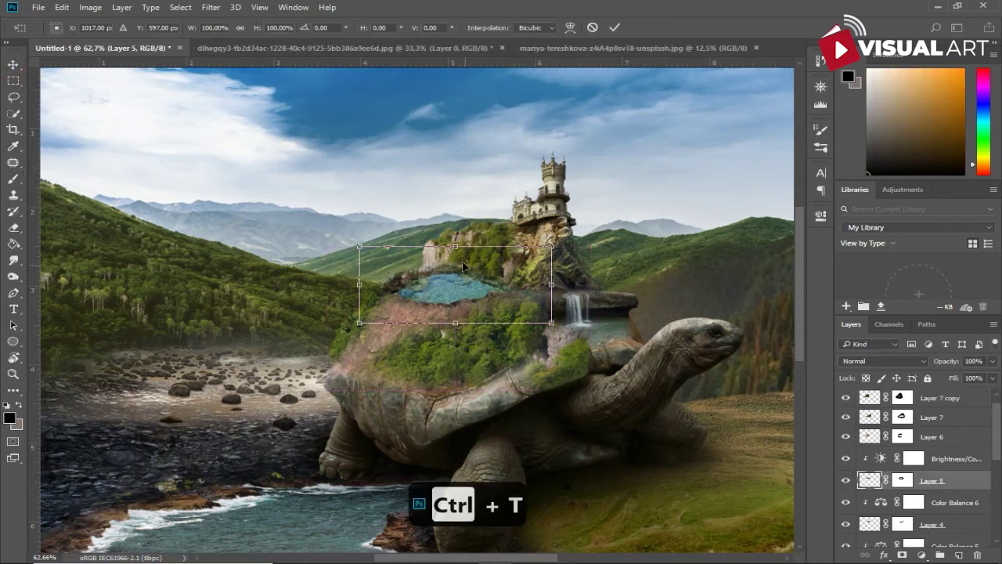
{"action": "left_click_drag", "start_coordinate": [455, 252], "coordinate": [458, 276]}
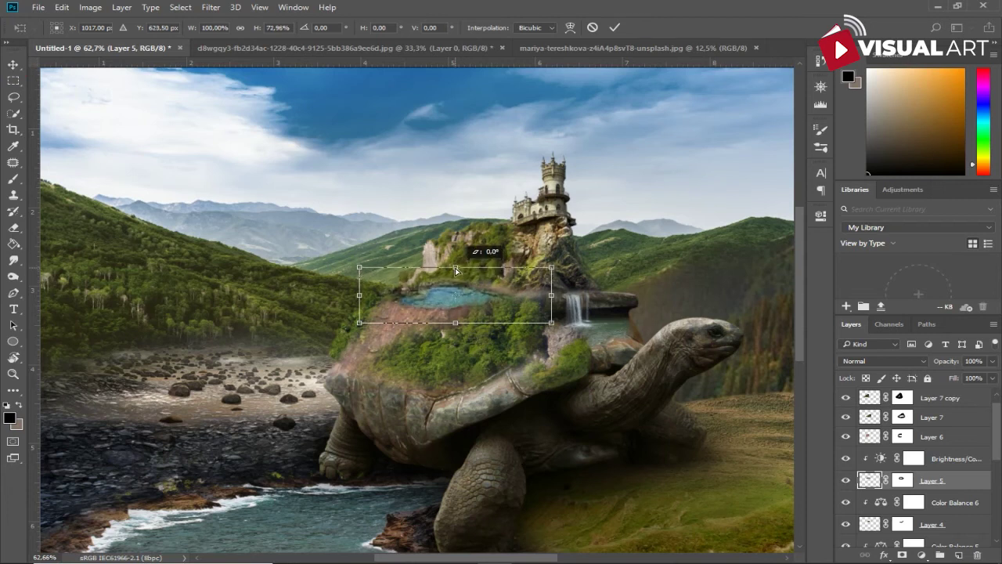
{"action": "key", "text": "Return"}
- Add a new empty layer above Layer 7 copy
{"action": "scroll", "coordinate": [556, 315], "scroll_direction": "up", "scroll_amount": 2}
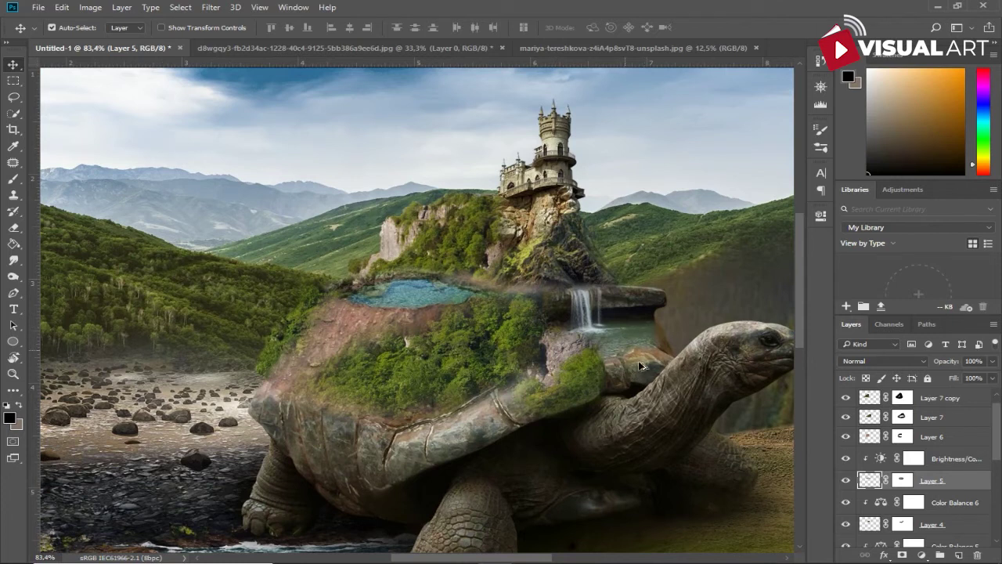
{"action": "scroll", "coordinate": [925, 431], "scroll_direction": "up", "scroll_amount": 1}
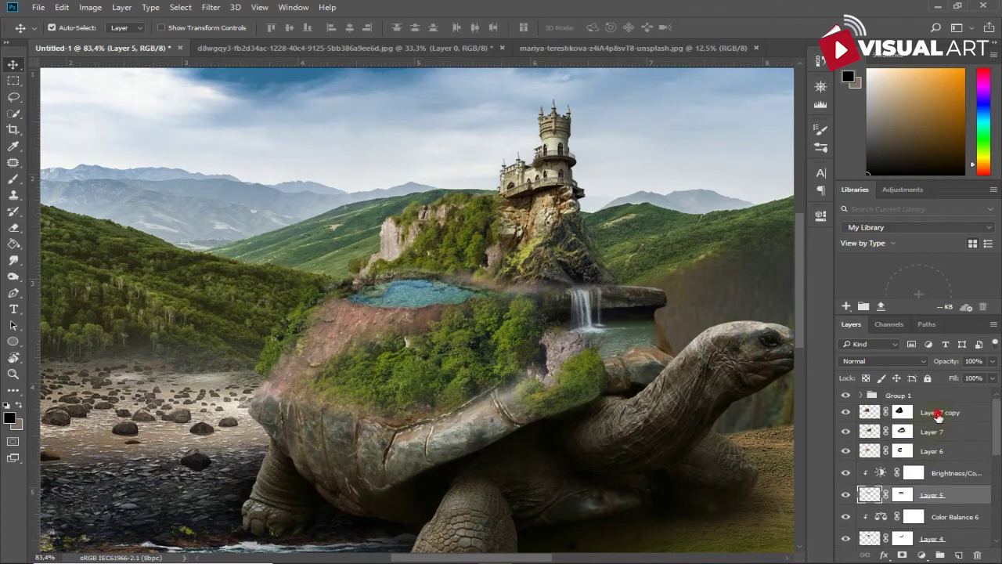
{"action": "left_click", "coordinate": [938, 415]}
{"action": "left_click", "coordinate": [959, 554]}
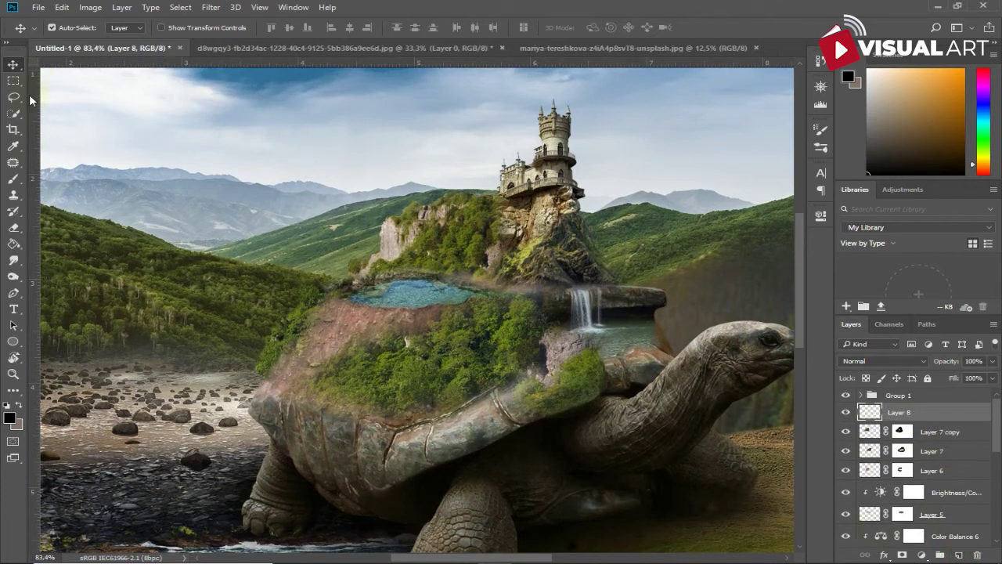
{"action": "key", "text": "b"}
{"action": "right_click", "coordinate": [434, 228]}
- Choose the Waterfall b9 brush from the Free Waterfall Photoshop Brushes 1 set
{"action": "scroll", "coordinate": [530, 382], "scroll_direction": "down", "scroll_amount": 2}
{"action": "scroll", "coordinate": [533, 392], "scroll_direction": "down", "scroll_amount": 3}
{"action": "scroll", "coordinate": [537, 403], "scroll_direction": "down", "scroll_amount": 1}
{"action": "left_click", "coordinate": [495, 470]}
{"action": "scroll", "coordinate": [496, 472], "scroll_direction": "down", "scroll_amount": 1}
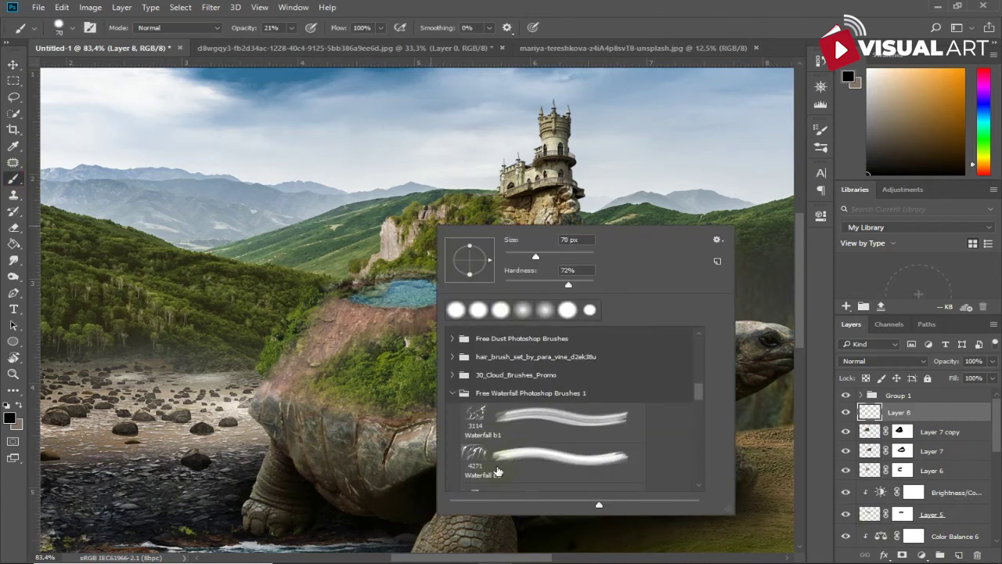
{"action": "scroll", "coordinate": [498, 469], "scroll_direction": "down", "scroll_amount": 2}
{"action": "scroll", "coordinate": [498, 469], "scroll_direction": "down", "scroll_amount": 1}
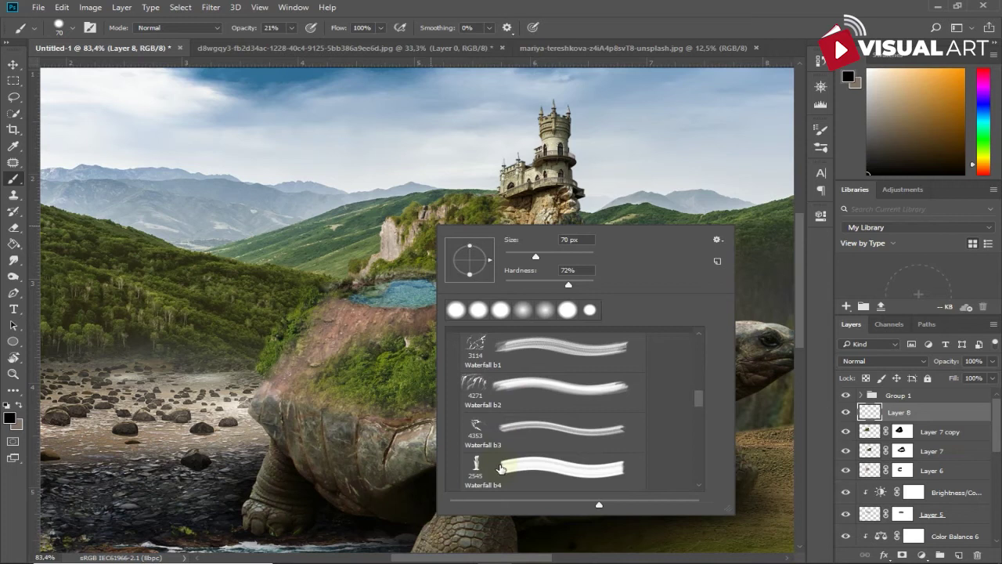
{"action": "scroll", "coordinate": [505, 465], "scroll_direction": "down", "scroll_amount": 1}
{"action": "scroll", "coordinate": [506, 463], "scroll_direction": "down", "scroll_amount": 2}
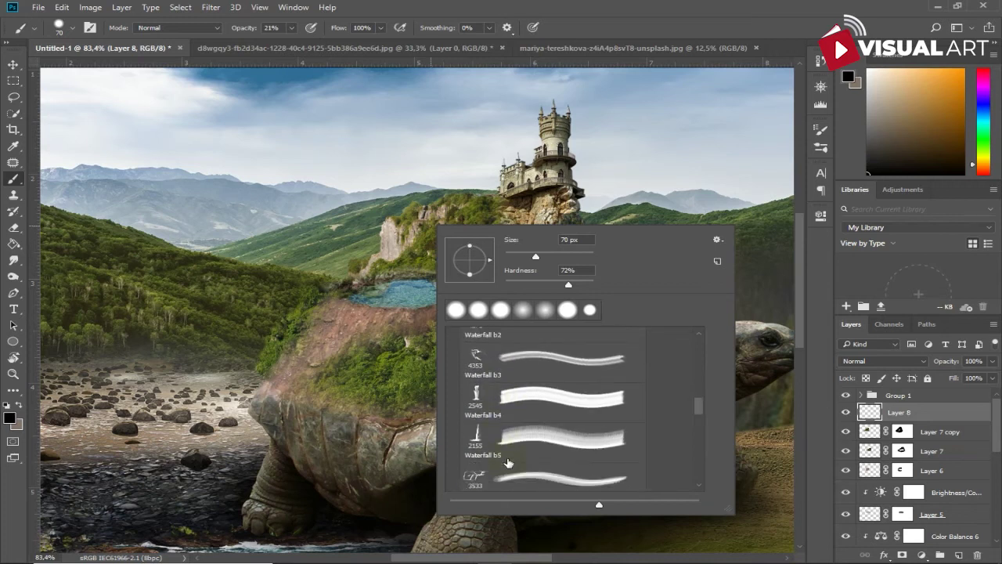
{"action": "scroll", "coordinate": [508, 463], "scroll_direction": "down", "scroll_amount": 1}
{"action": "scroll", "coordinate": [513, 462], "scroll_direction": "down", "scroll_amount": 1}
{"action": "scroll", "coordinate": [516, 461], "scroll_direction": "down", "scroll_amount": 1}
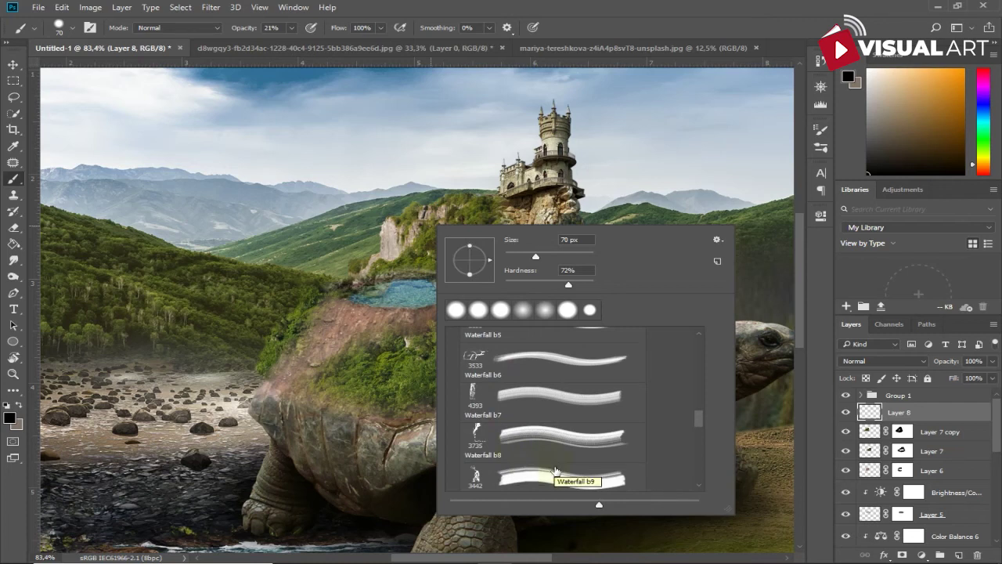
{"action": "left_click", "coordinate": [552, 462]}
{"action": "left_click", "coordinate": [564, 6]}
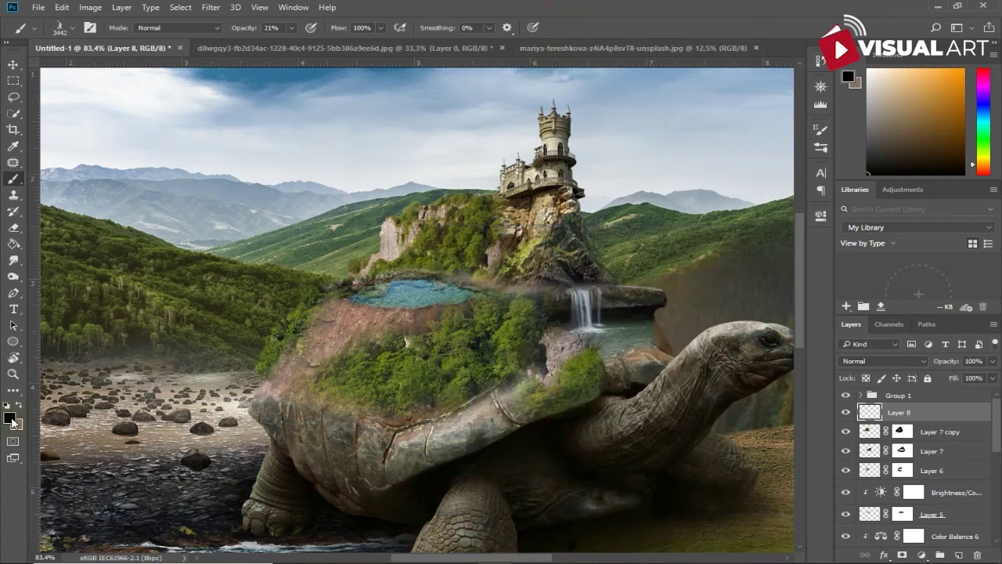
- Stamp a white waterfall over the pond with a 200 px brush at 100% opacity
{"action": "left_click", "coordinate": [10, 417]}
{"action": "left_click_drag", "start_coordinate": [651, 364], "coordinate": [571, 268]}
{"action": "left_click", "coordinate": [904, 286]}
{"action": "key", "text": "bracketleft"}
{"action": "key", "text": "bracketleft"}
{"action": "key", "text": "bracketleft"}
{"action": "key", "text": "bracketleft"}
{"action": "key", "text": "bracketleft"}
{"action": "key", "text": "bracketleft"}
{"action": "key", "text": "bracketleft"}
{"action": "key", "text": "bracketleft"}
{"action": "key", "text": "bracketleft"}
{"action": "key", "text": "bracketleft"}
{"action": "key", "text": "bracketleft"}
{"action": "key", "text": "bracketleft"}
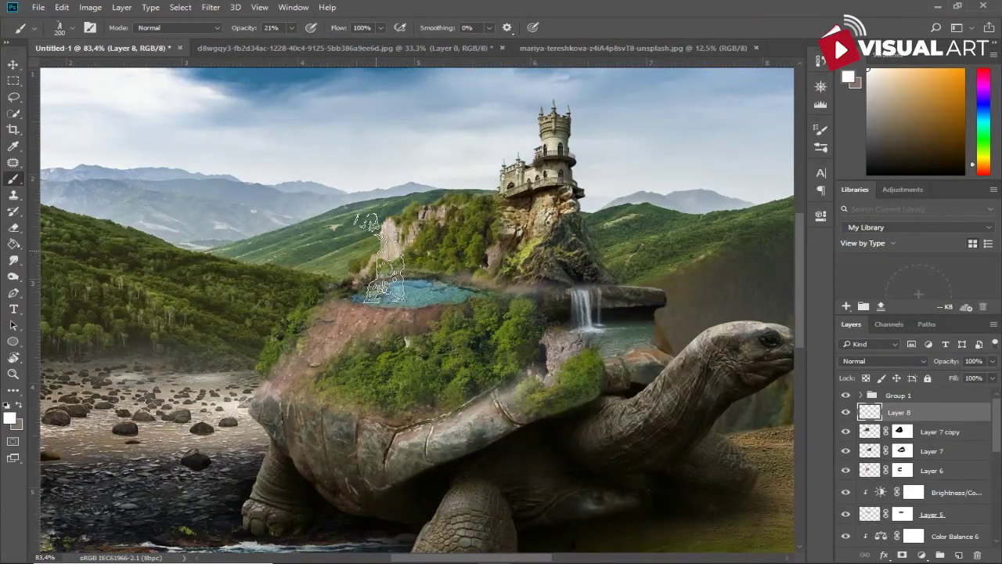
{"action": "key", "text": "ctrl+z"}
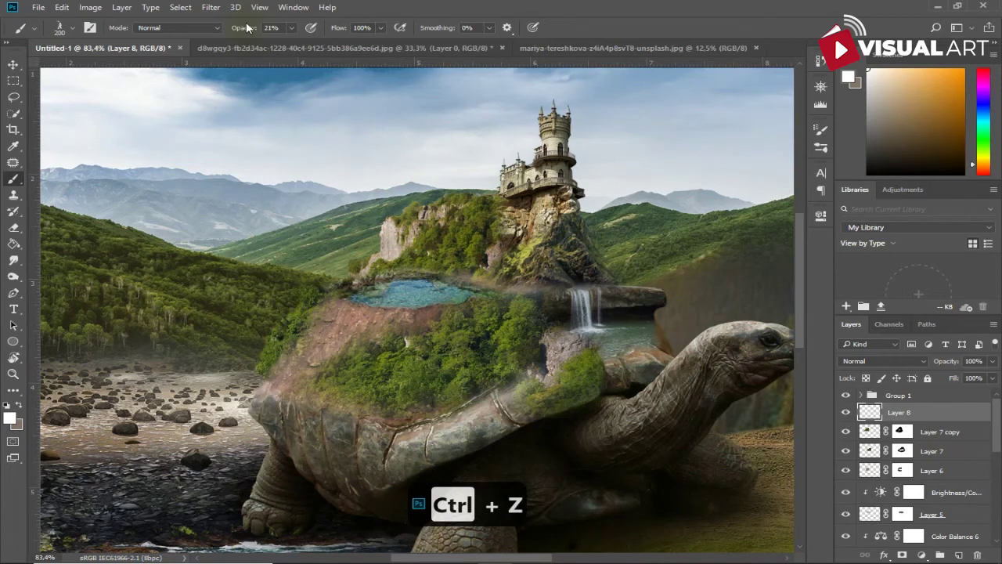
{"action": "left_click_drag", "start_coordinate": [252, 28], "coordinate": [387, 47]}
{"action": "left_click_drag", "start_coordinate": [423, 296], "coordinate": [425, 241]}
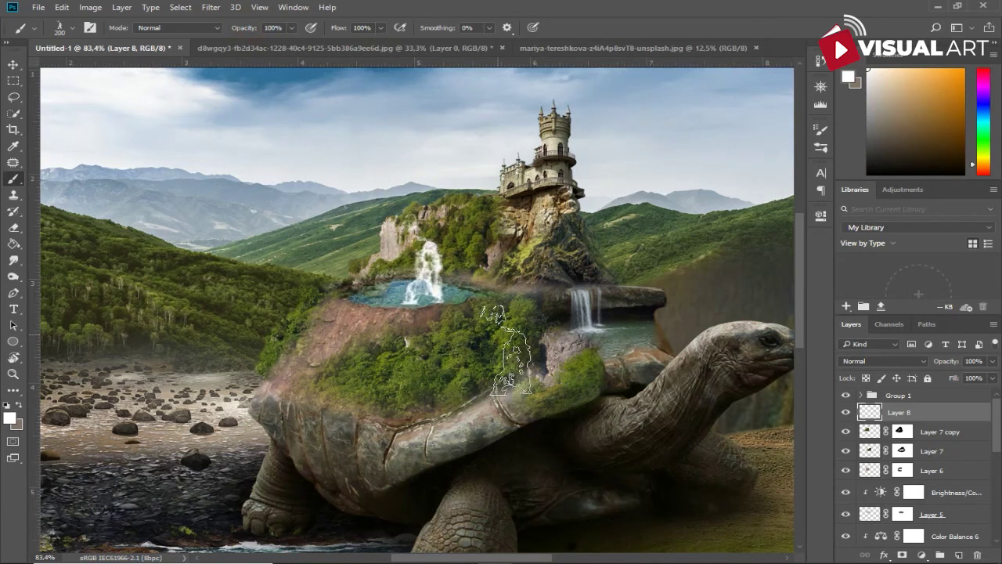
- Move the waterfall over the pond, scale it to about 72%, and fade the layer to 71%
{"action": "left_click", "coordinate": [13, 64]}
{"action": "key", "text": "ctrl+t"}
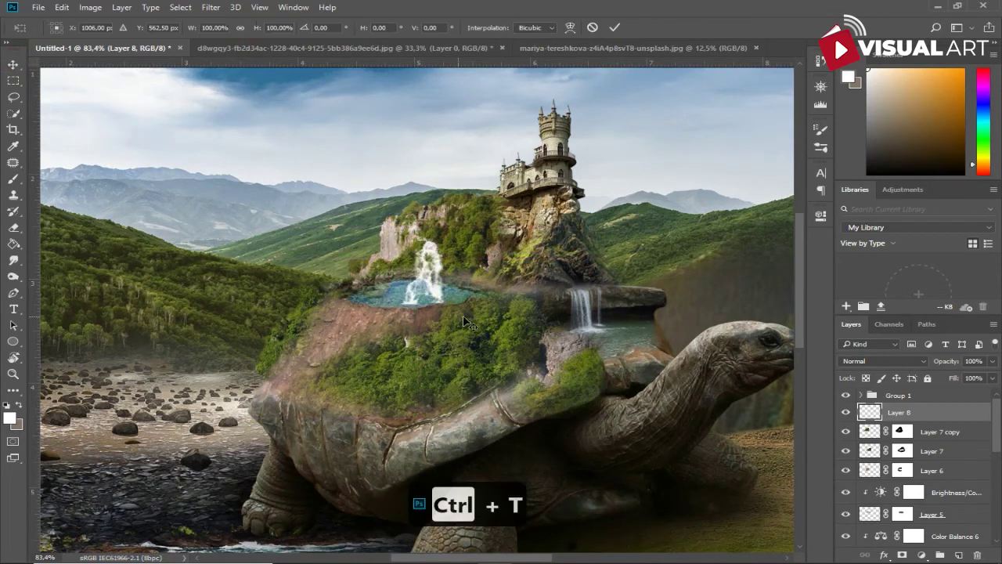
{"action": "left_click_drag", "start_coordinate": [429, 292], "coordinate": [458, 295]}
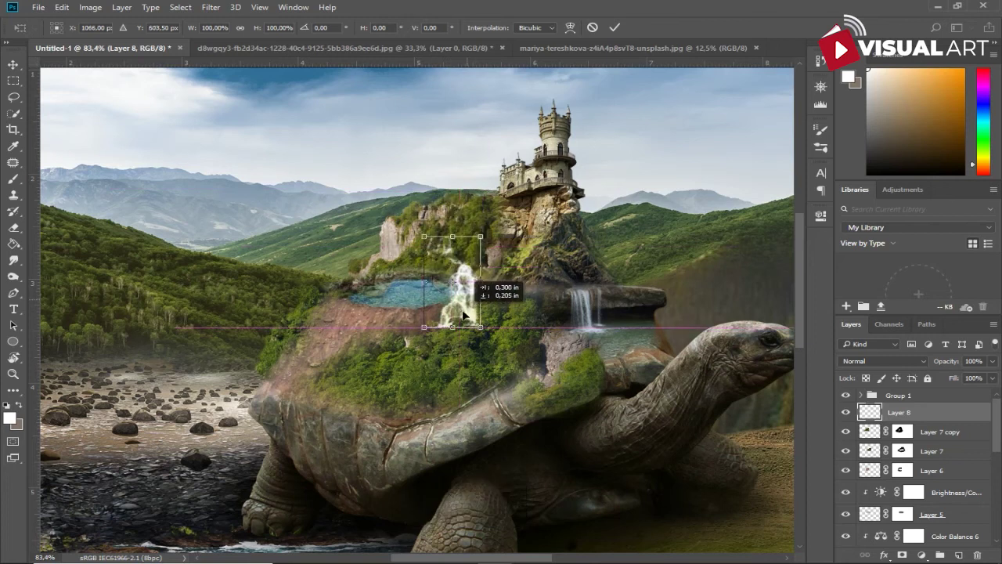
{"action": "left_click_drag", "start_coordinate": [475, 309], "coordinate": [447, 278]}
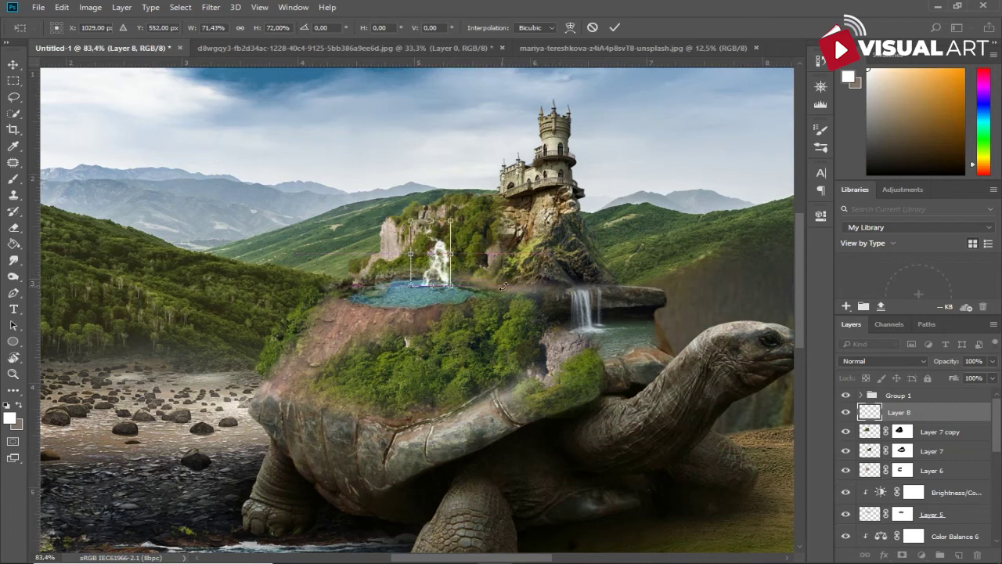
{"action": "key", "text": "Return"}
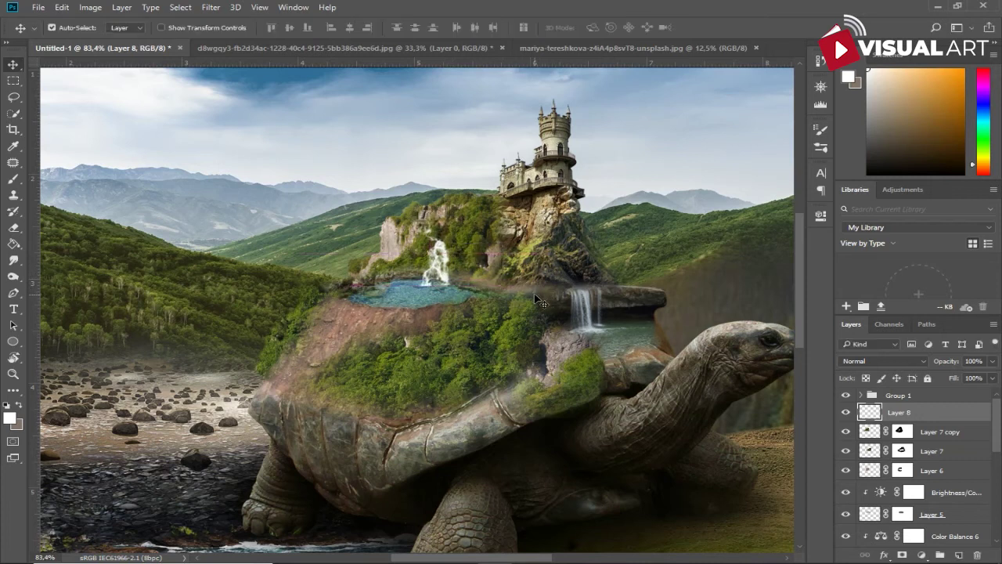
{"action": "left_click_drag", "start_coordinate": [940, 357], "coordinate": [921, 361]}
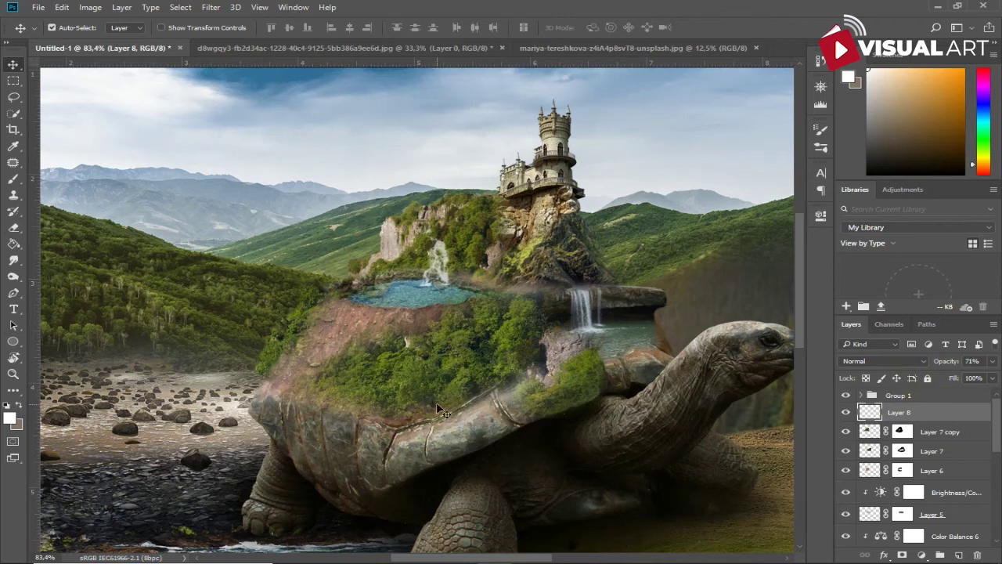
{"action": "scroll", "coordinate": [438, 410], "scroll_direction": "down", "scroll_amount": 1}
{"action": "scroll", "coordinate": [439, 410], "scroll_direction": "down", "scroll_amount": 2}
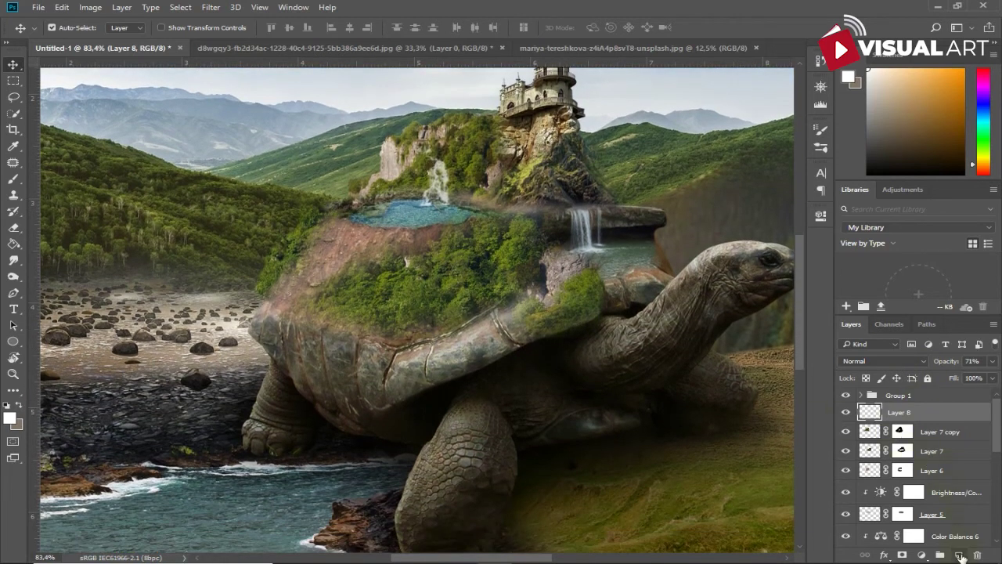
- Add new Layer 9 and pick the Waterfall b5 brush
{"action": "left_click", "coordinate": [959, 554]}
{"action": "left_click", "coordinate": [13, 178]}
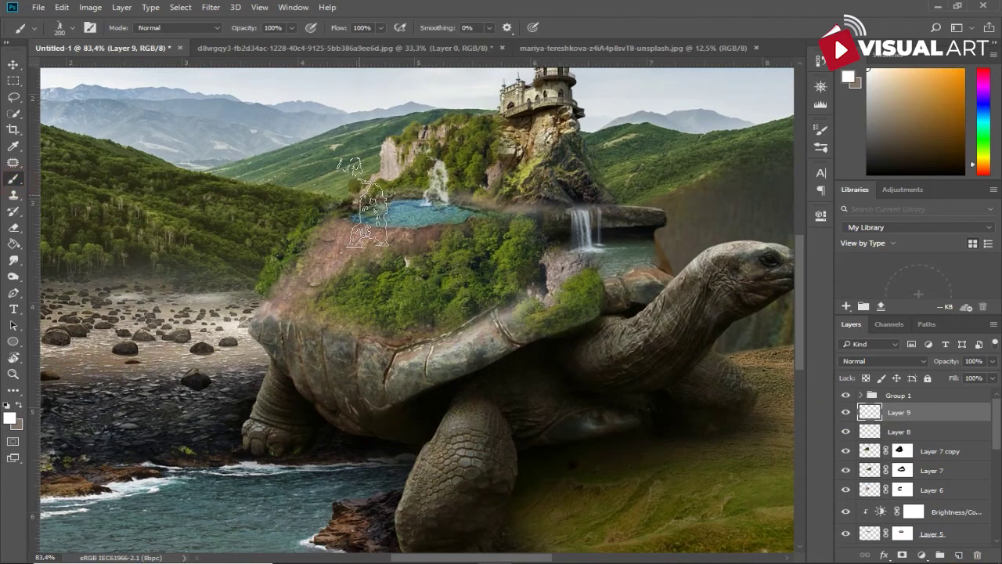
{"action": "right_click", "coordinate": [365, 195]}
{"action": "scroll", "coordinate": [458, 362], "scroll_direction": "down", "scroll_amount": 1}
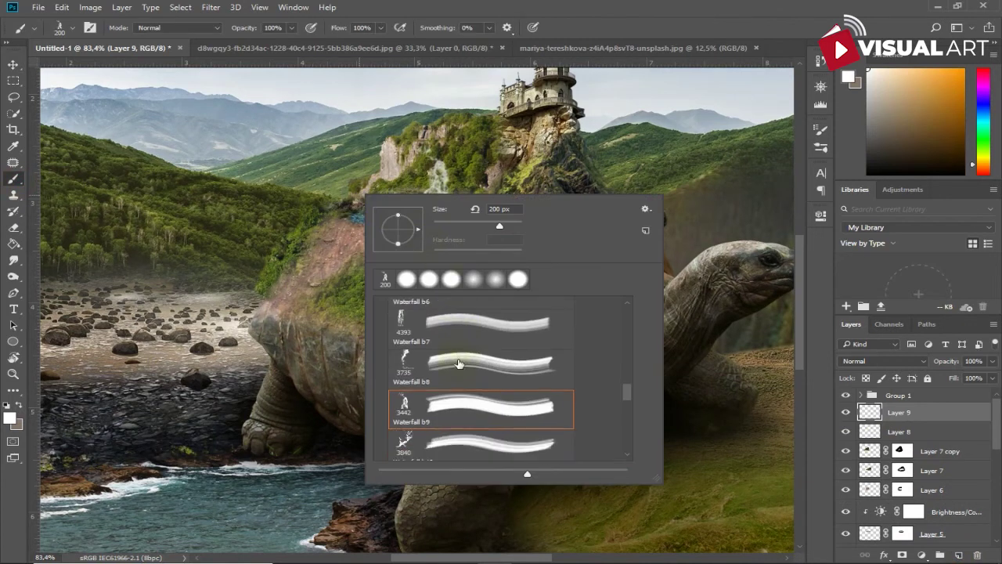
{"action": "scroll", "coordinate": [459, 363], "scroll_direction": "up", "scroll_amount": 1}
{"action": "scroll", "coordinate": [459, 363], "scroll_direction": "up", "scroll_amount": 1}
{"action": "left_click", "coordinate": [460, 330]}
{"action": "left_click", "coordinate": [459, 330]}
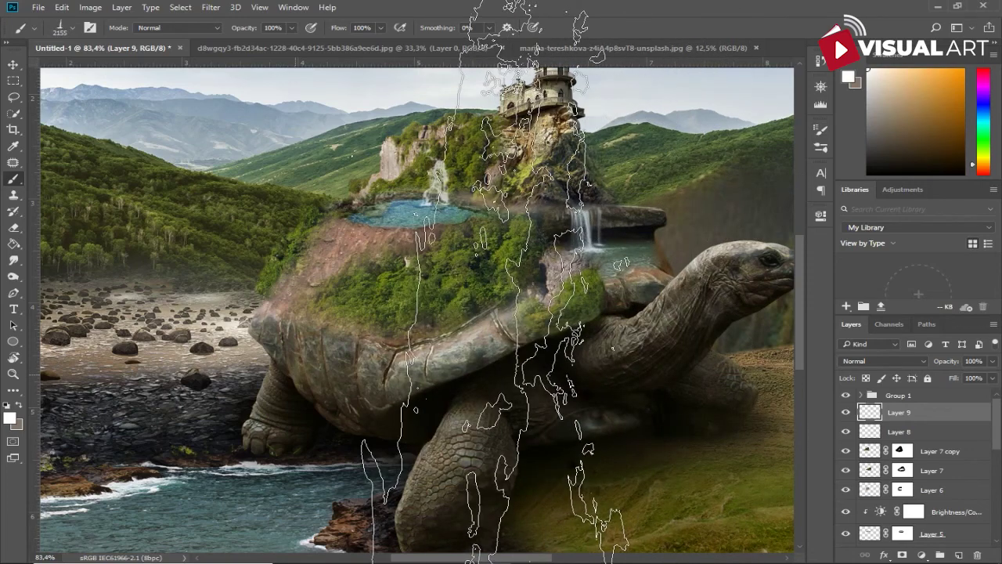
- Stamp a waterfall on the shell's side and nudge it slightly right and down
{"action": "key", "text": "bracketleft"}
{"action": "key", "text": "bracketleft"}
{"action": "key", "text": "bracketleft"}
{"action": "key", "text": "bracketleft"}
{"action": "key", "text": "bracketleft"}
{"action": "key", "text": "bracketleft"}
{"action": "key", "text": "bracketleft"}
{"action": "key", "text": "bracketleft"}
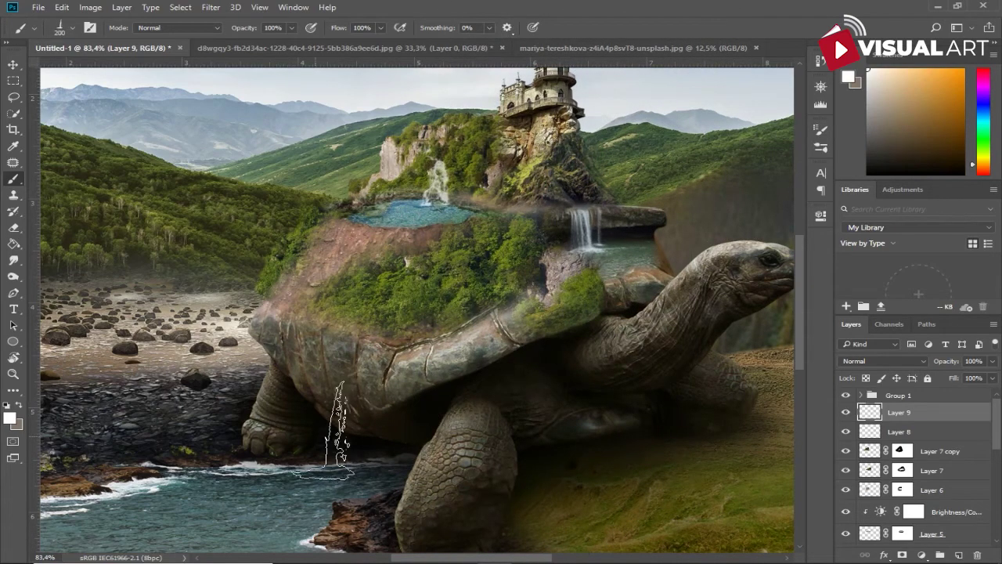
{"action": "key", "text": "bracketright"}
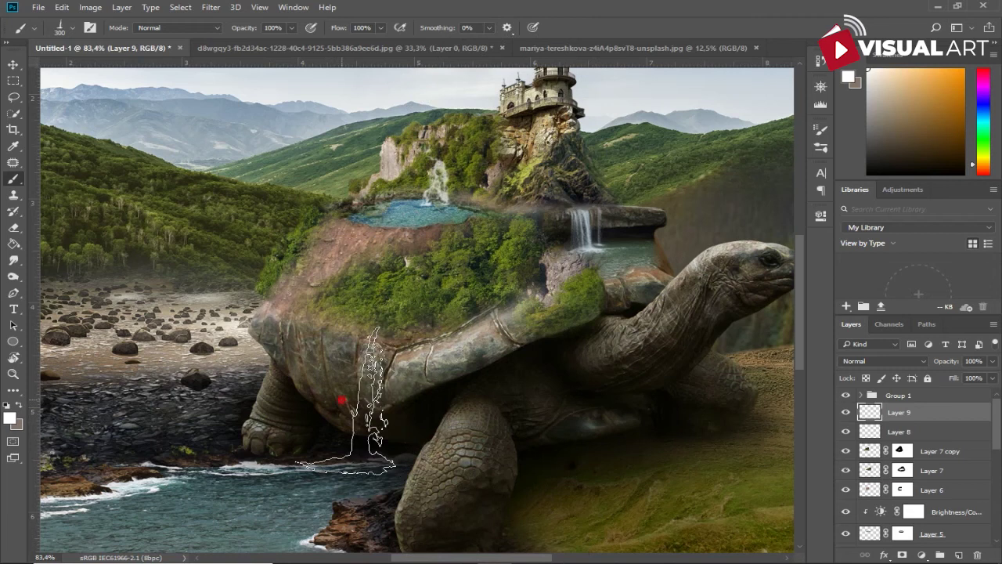
{"action": "left_click", "coordinate": [342, 400]}
{"action": "key", "text": "ctrl+t"}
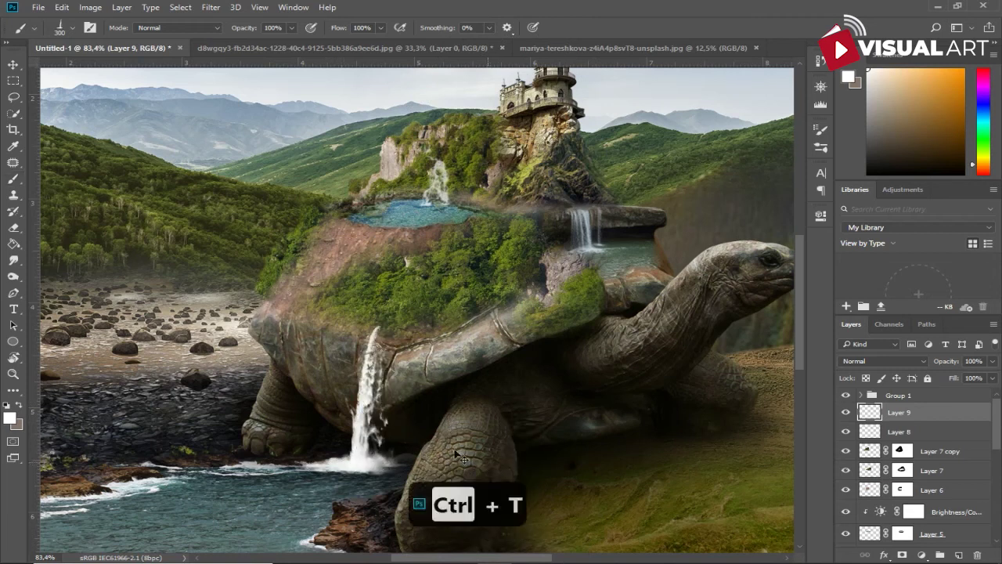
{"action": "left_click_drag", "start_coordinate": [378, 460], "coordinate": [395, 466]}
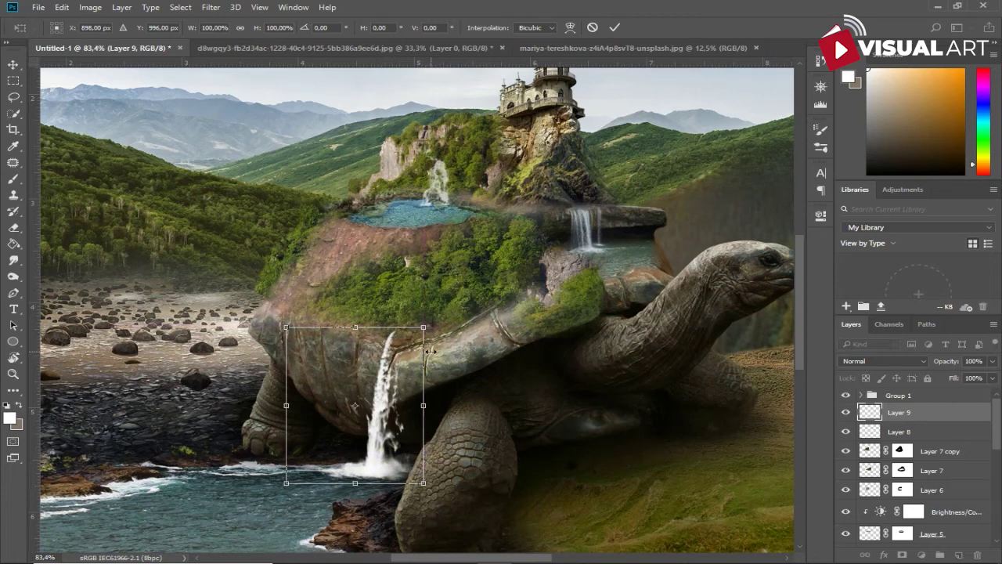
{"action": "key", "text": "Return"}
- Set the waterfall layer's opacity to 81%, then add Layer 1 to the layer selection
{"action": "scroll", "coordinate": [493, 419], "scroll_direction": "down", "scroll_amount": 1}
{"action": "scroll", "coordinate": [494, 419], "scroll_direction": "down", "scroll_amount": 1}
{"action": "left_click_drag", "start_coordinate": [945, 366], "coordinate": [924, 366]}
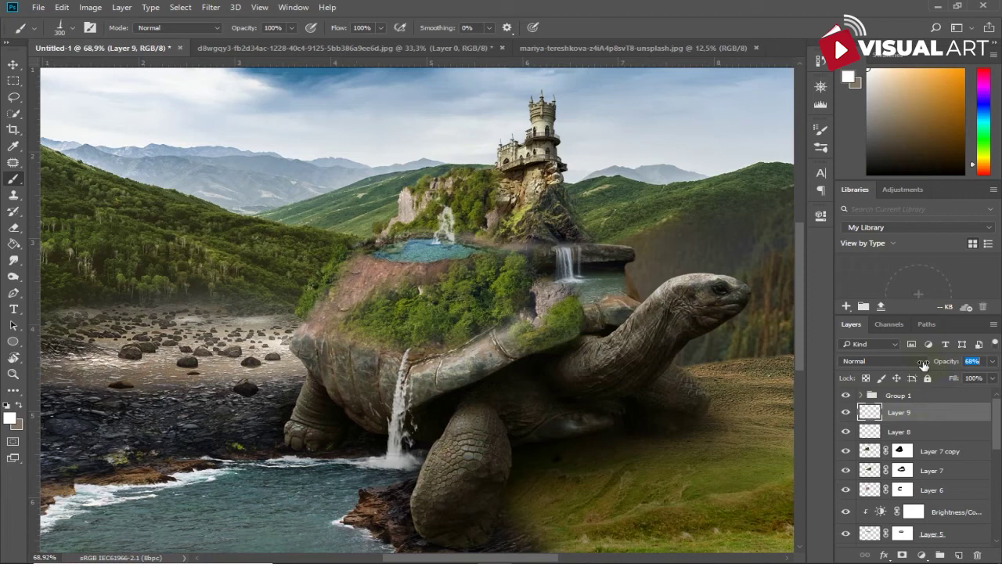
{"action": "left_click_drag", "start_coordinate": [929, 365], "coordinate": [936, 365]}
{"action": "scroll", "coordinate": [681, 381], "scroll_direction": "down", "scroll_amount": 1}
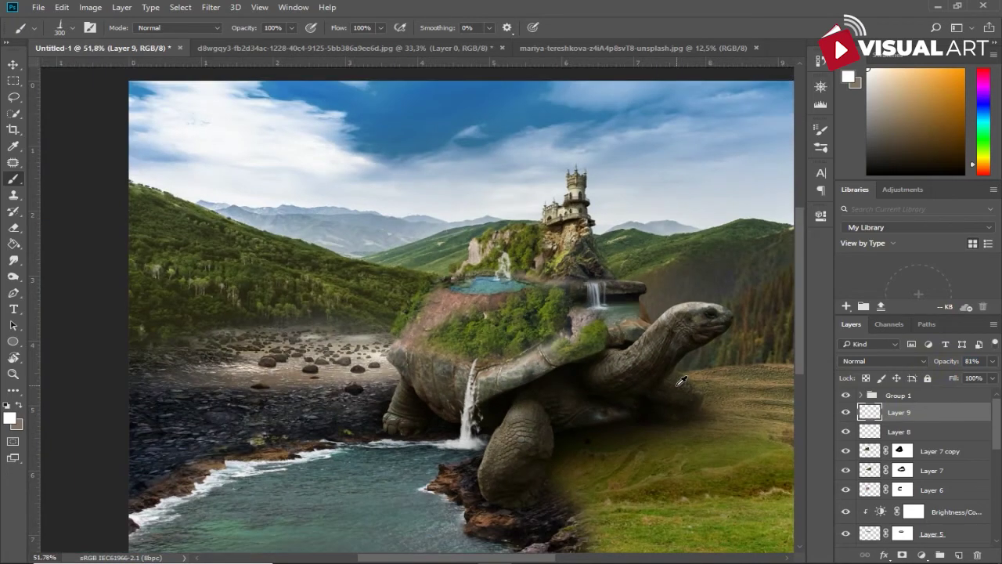
{"action": "left_click", "coordinate": [13, 65]}
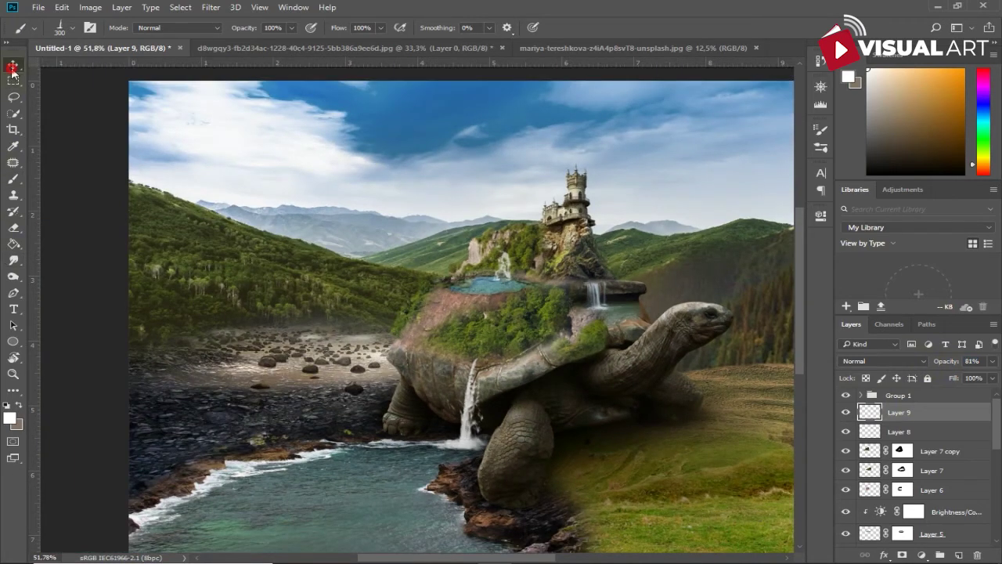
{"action": "scroll", "coordinate": [617, 343], "scroll_direction": "down", "scroll_amount": 1}
{"action": "scroll", "coordinate": [616, 343], "scroll_direction": "down", "scroll_amount": 1}
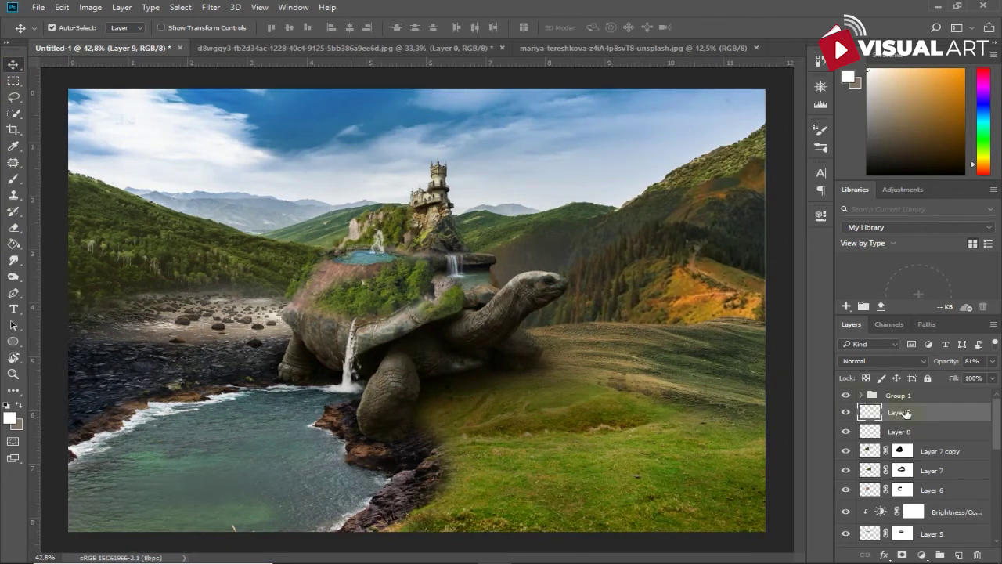
{"action": "scroll", "coordinate": [908, 419], "scroll_direction": "down", "scroll_amount": 3}
{"action": "scroll", "coordinate": [908, 423], "scroll_direction": "down", "scroll_amount": 3}
{"action": "scroll", "coordinate": [910, 429], "scroll_direction": "down", "scroll_amount": 3}
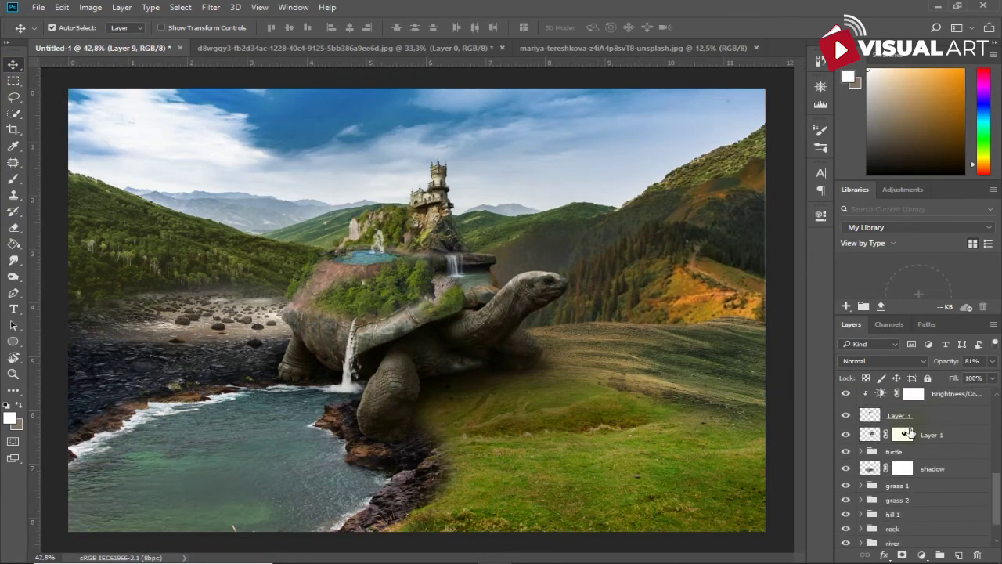
{"action": "left_click", "coordinate": [950, 432]}
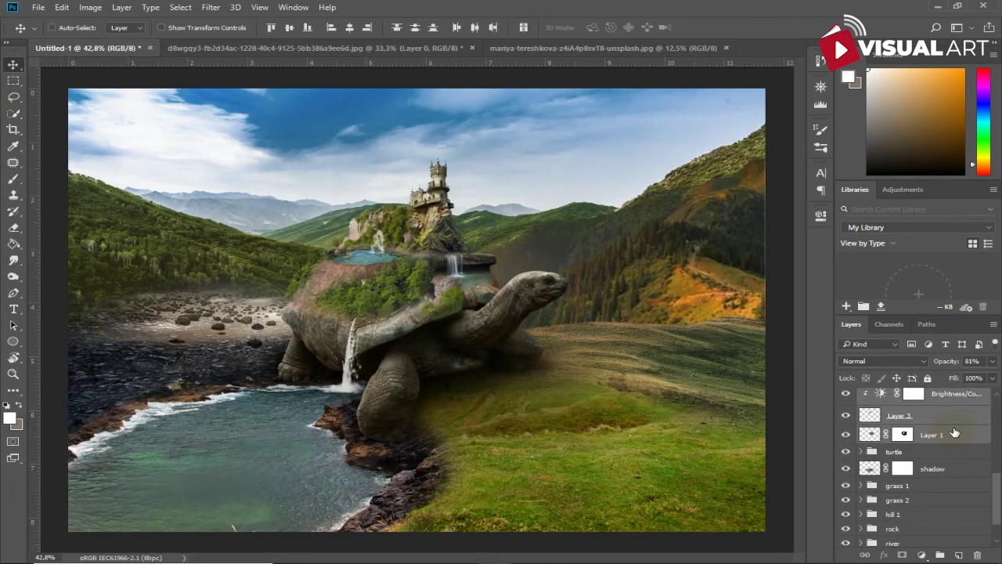
- Group Brightness/Contrast, Layer 3 and Layer 1 into a group named 'castle on the hill'
{"action": "key", "text": "ctrl+g"}
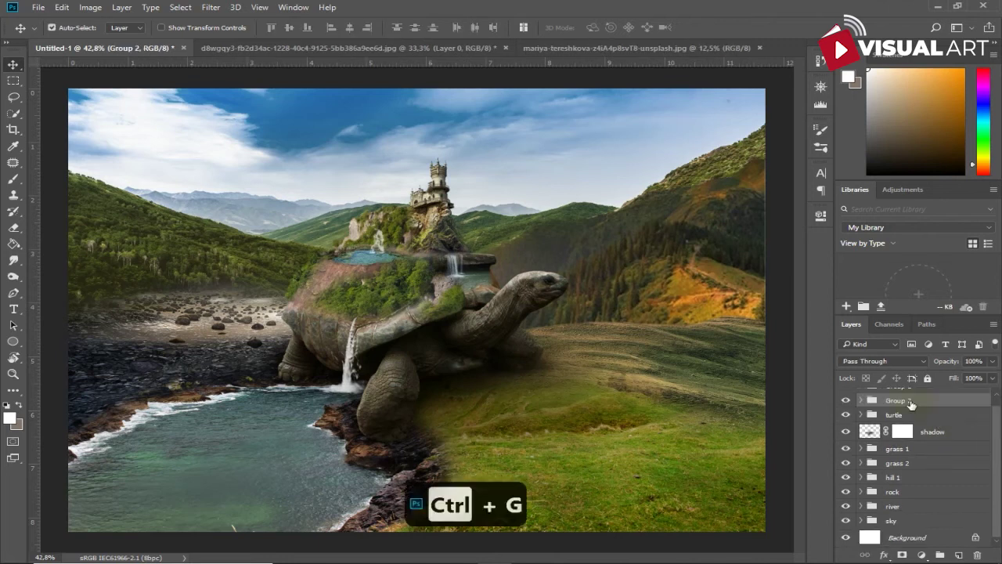
{"action": "double_click", "coordinate": [899, 400]}
{"action": "type", "text": "castle on the hi"}
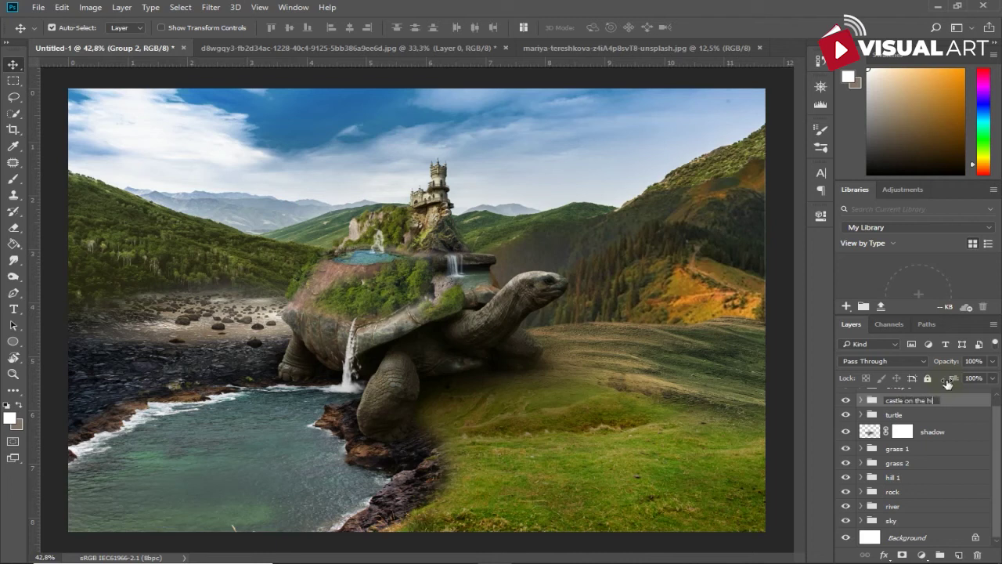
{"action": "type", "text": "ll"}
{"action": "key", "text": "Return"}
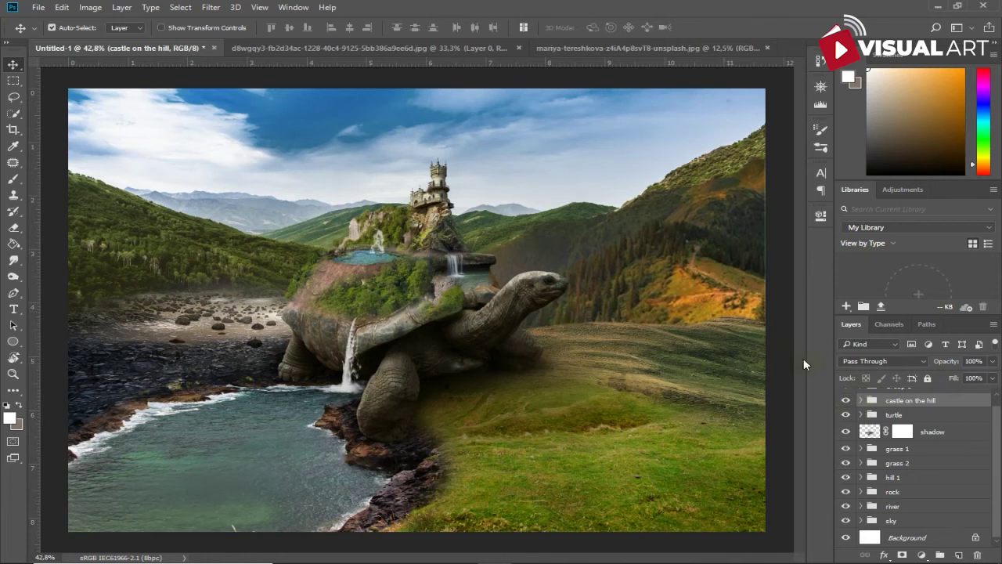
{"action": "left_click", "coordinate": [933, 433]}
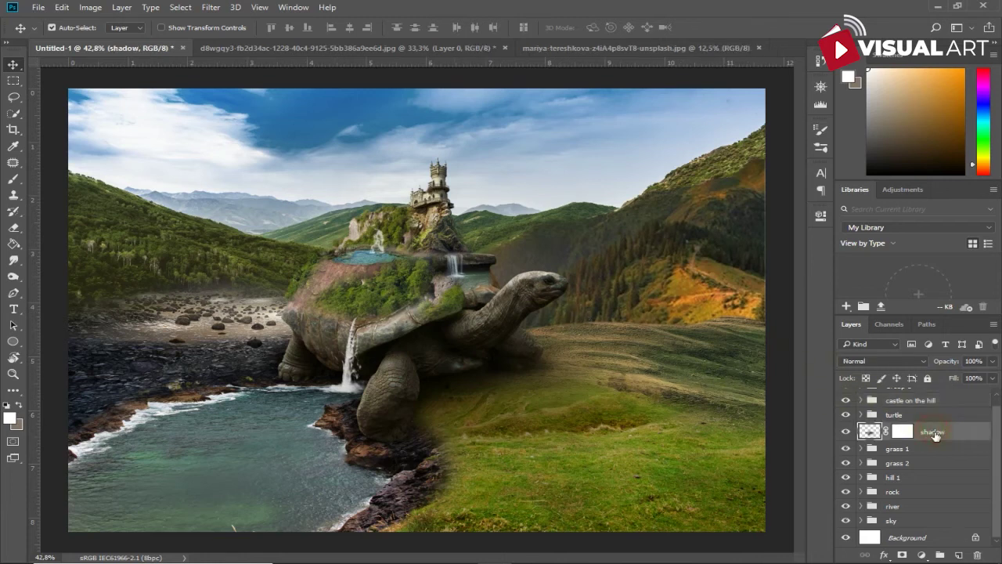
- Add a new layer above grass 1 and load a soft round brush in warm orange
{"action": "left_click", "coordinate": [942, 448]}
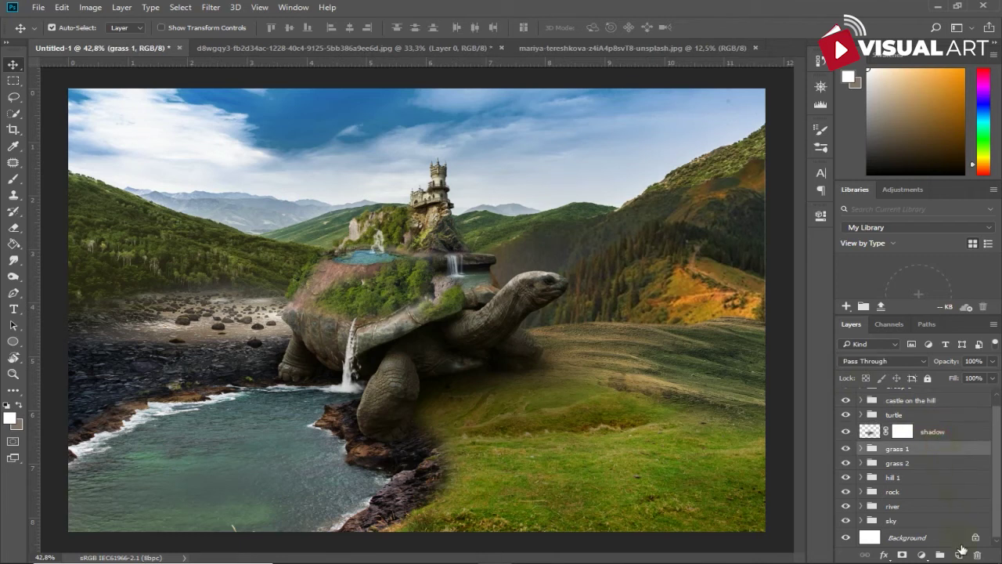
{"action": "left_click", "coordinate": [961, 553]}
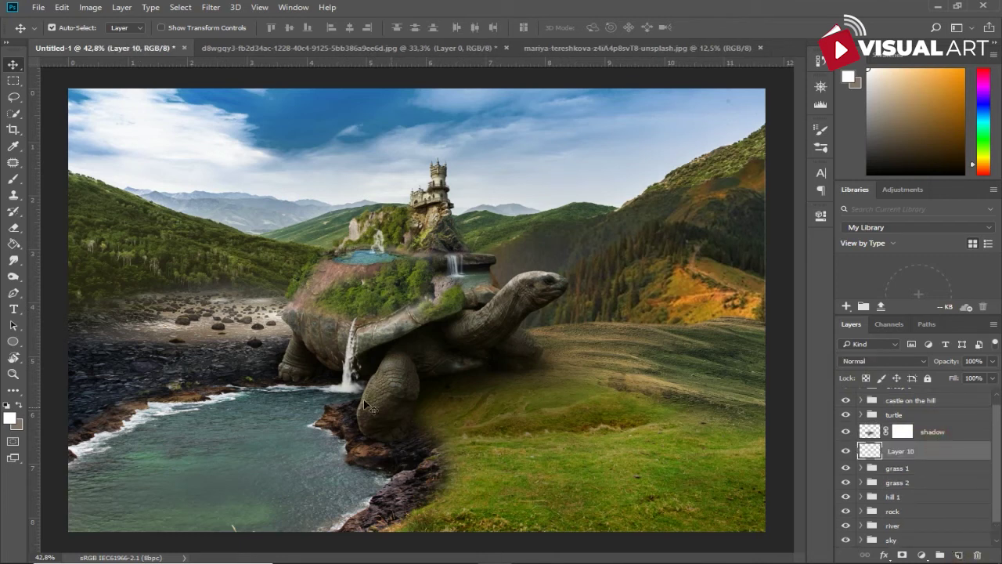
{"action": "left_click", "coordinate": [14, 178]}
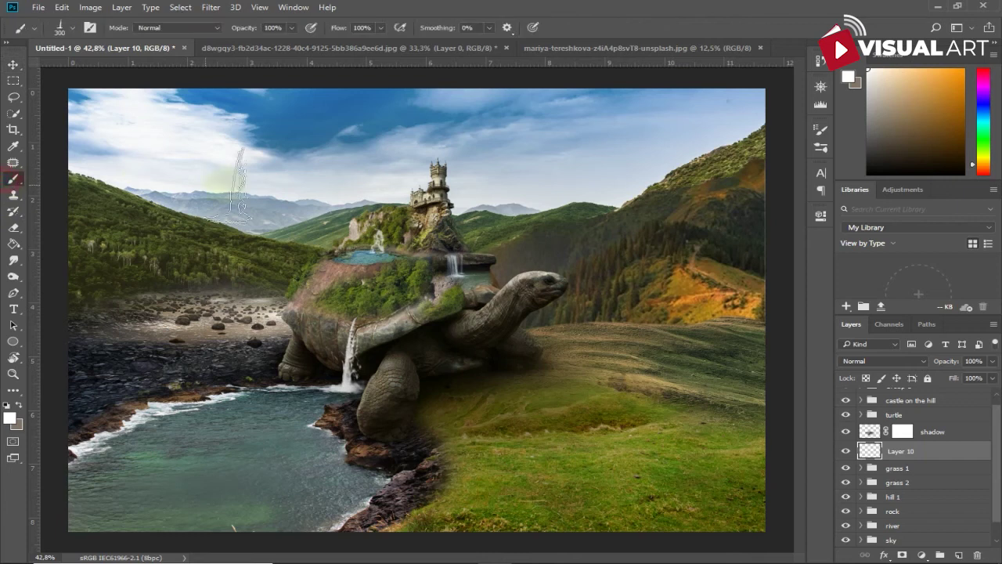
{"action": "right_click", "coordinate": [311, 190]}
{"action": "left_click", "coordinate": [450, 277]}
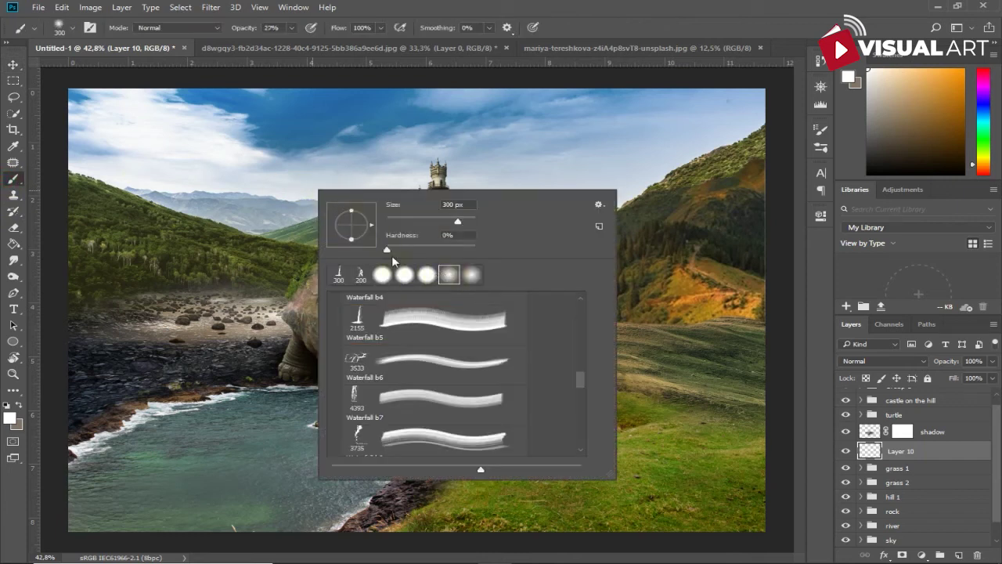
{"action": "left_click", "coordinate": [10, 417]}
{"action": "left_click_drag", "start_coordinate": [670, 295], "coordinate": [722, 294]}
{"action": "left_click", "coordinate": [916, 286]}
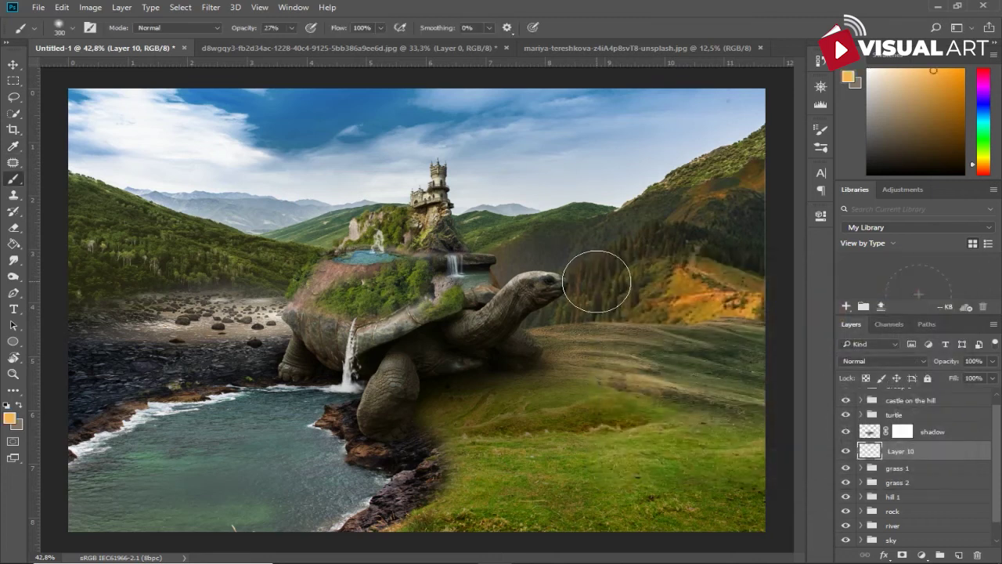
- Dab an orange glow on the grass with a 500 px brush at 100% opacity, blended in Screen mode
{"action": "key", "text": "bracketright"}
{"action": "key", "text": "bracketright"}
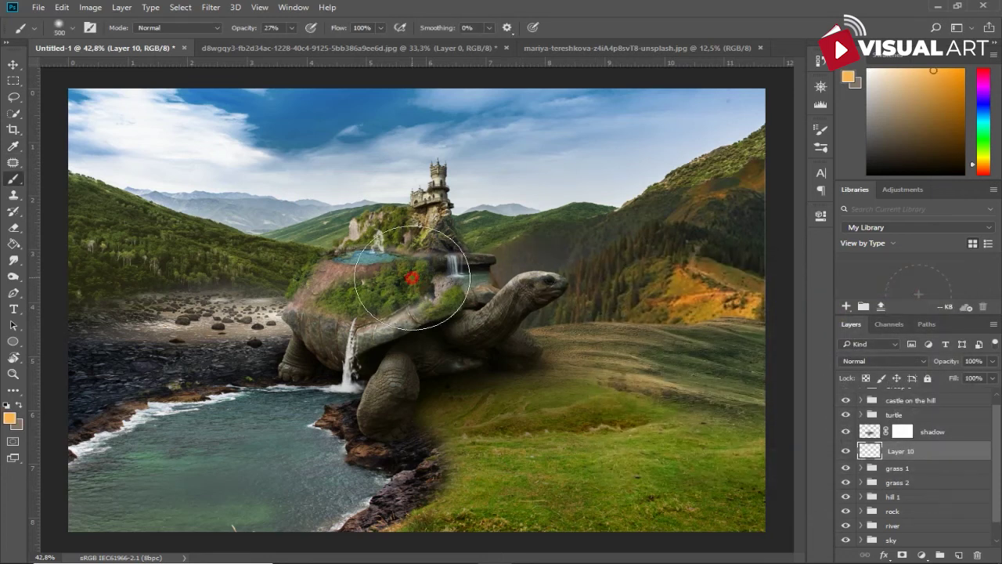
{"action": "key", "text": "ctrl+z"}
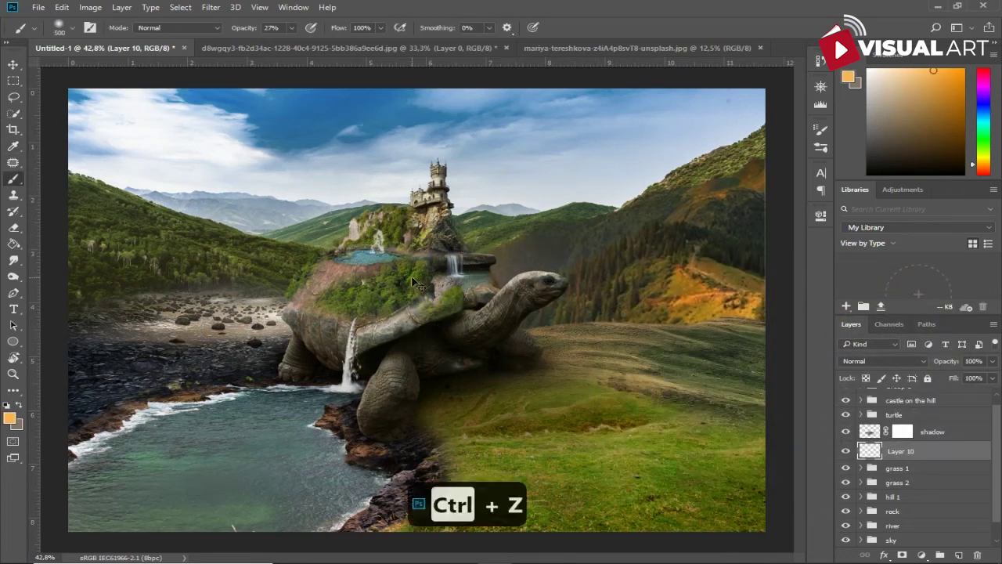
{"action": "key", "text": "ctrl+alt+z"}
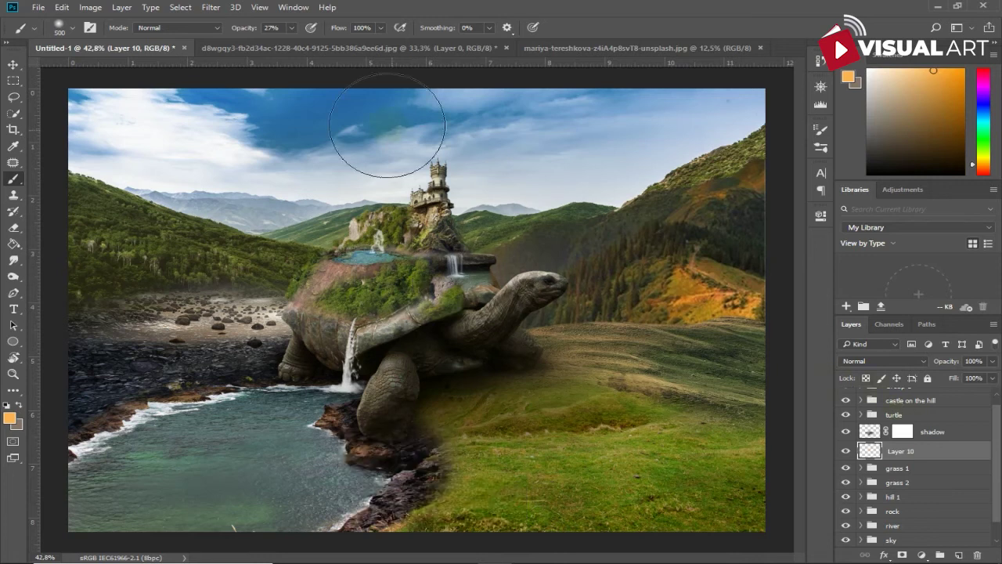
{"action": "left_click_drag", "start_coordinate": [249, 29], "coordinate": [266, 29]}
{"action": "left_click", "coordinate": [554, 399]}
{"action": "left_click", "coordinate": [555, 400]}
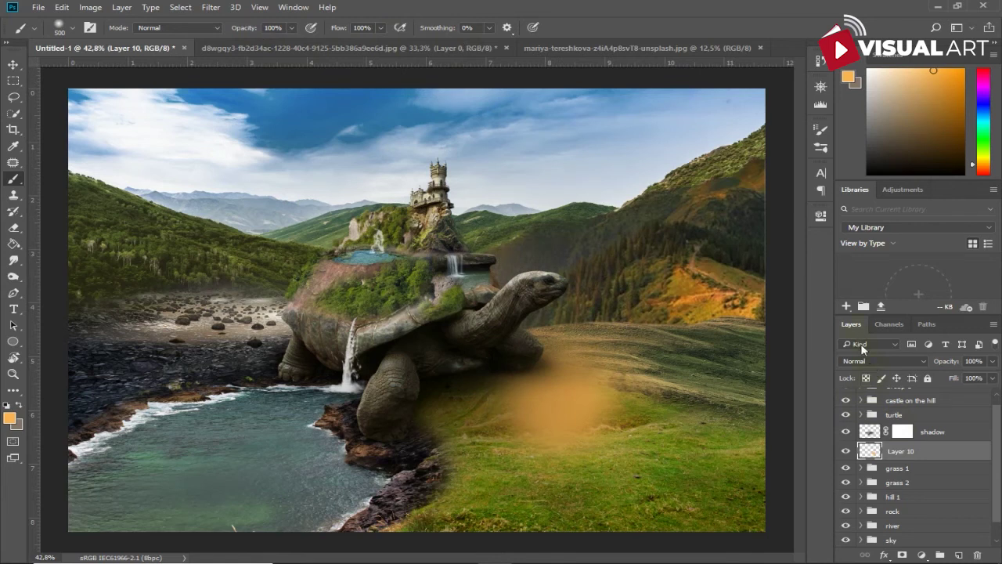
{"action": "left_click", "coordinate": [869, 361]}
{"action": "left_click", "coordinate": [854, 198]}
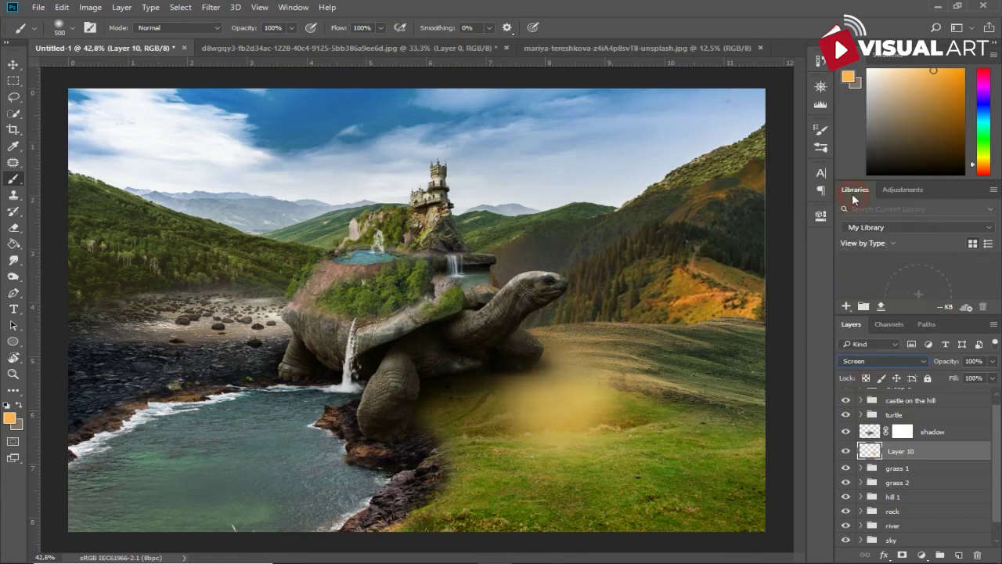
{"action": "left_click", "coordinate": [13, 64]}
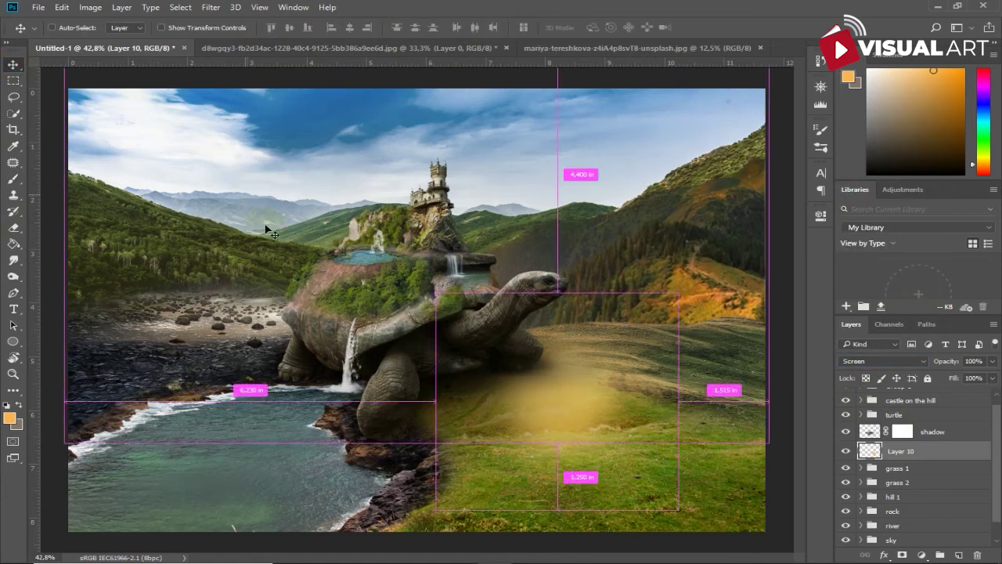
- Enlarge and widen the orange glow to about 287% and place it behind the castle
{"action": "key", "text": "ctrl+t"}
{"action": "mouse_move", "coordinate": [575, 402]}
{"action": "left_mouse_down"}
{"action": "mouse_move", "coordinate": [500, 243]}
{"action": "mouse_move", "coordinate": [474, 212]}
{"action": "left_mouse_up"}
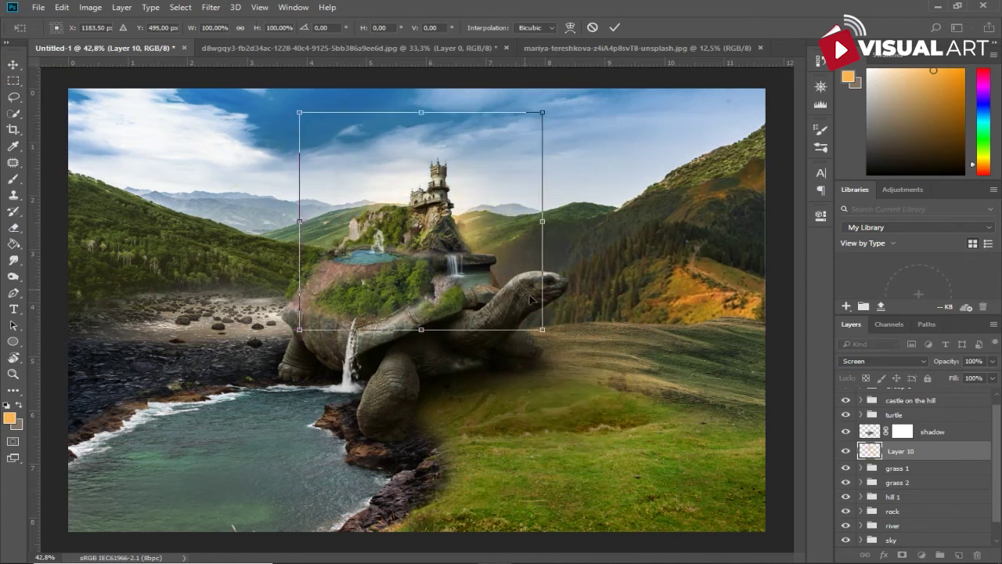
{"action": "left_click_drag", "start_coordinate": [544, 329], "coordinate": [638, 415]}
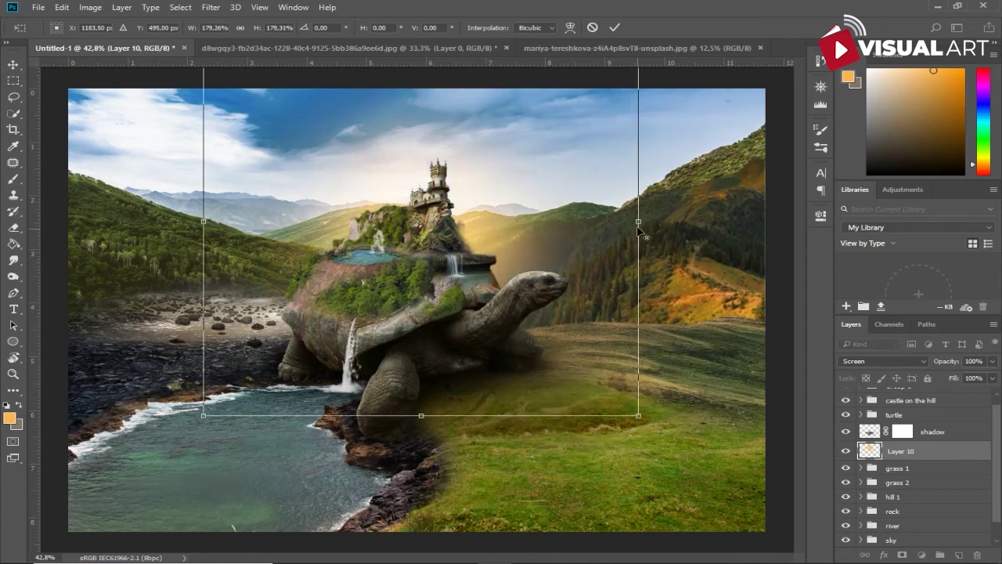
{"action": "left_click_drag", "start_coordinate": [638, 227], "coordinate": [767, 211]}
{"action": "mouse_move", "coordinate": [579, 226]}
{"action": "left_mouse_down"}
{"action": "mouse_move", "coordinate": [559, 219]}
{"action": "mouse_move", "coordinate": [551, 201]}
{"action": "left_mouse_up"}
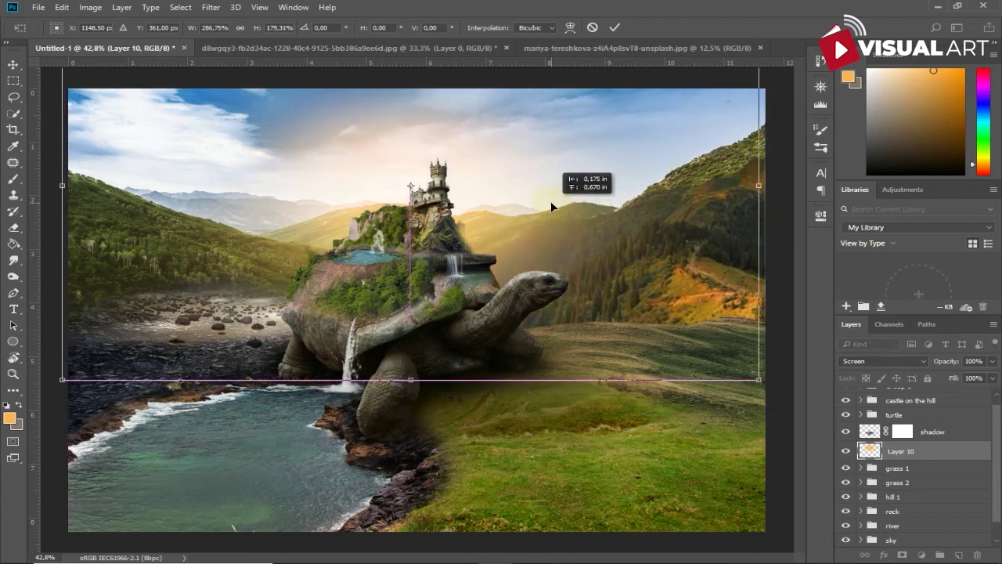
{"action": "key", "text": "Return"}
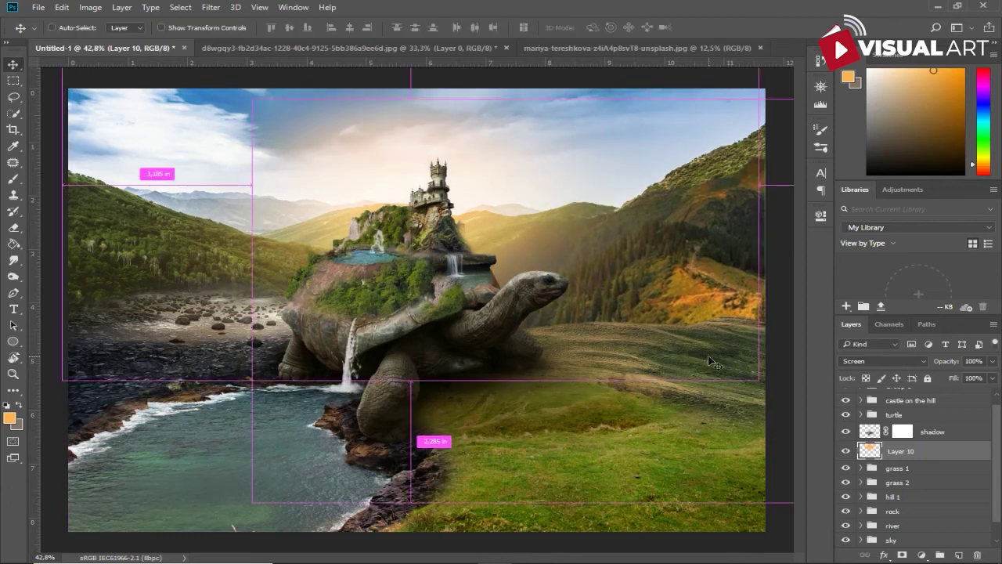
- Duplicate the glow, then scale the original Layer 10 to about 145%, shifted up and stretched taller
{"action": "key", "text": "ctrl+j"}
{"action": "scroll", "coordinate": [552, 342], "scroll_direction": "down", "scroll_amount": 2}
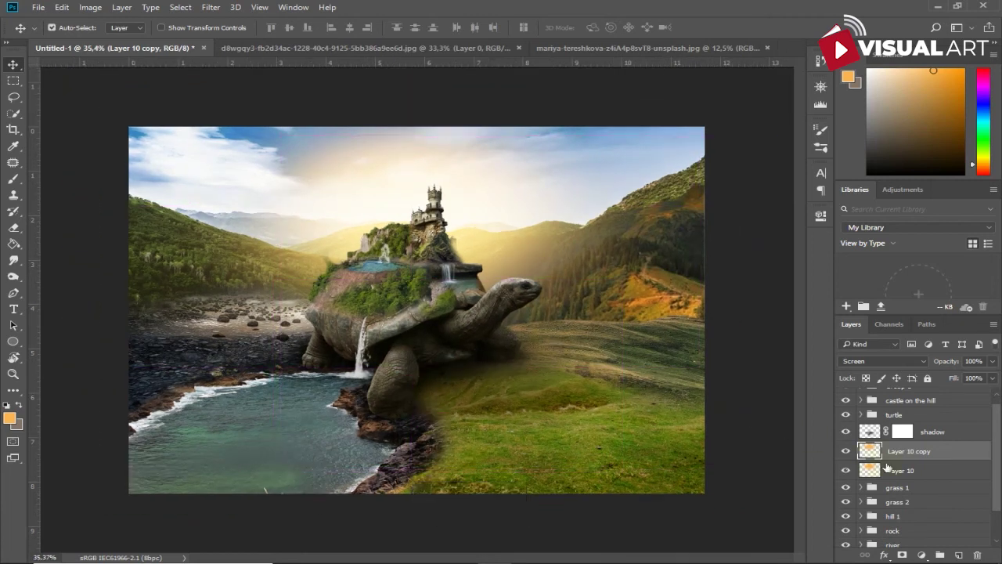
{"action": "left_click", "coordinate": [908, 470]}
{"action": "key", "text": "ctrl+t"}
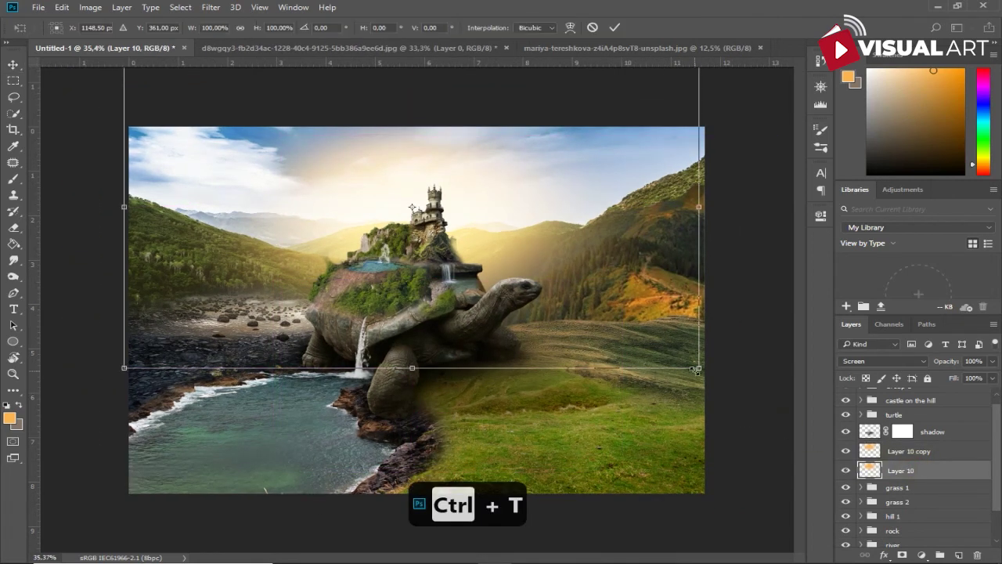
{"action": "left_click_drag", "start_coordinate": [697, 369], "coordinate": [783, 439]}
{"action": "left_click_drag", "start_coordinate": [626, 286], "coordinate": [609, 245]}
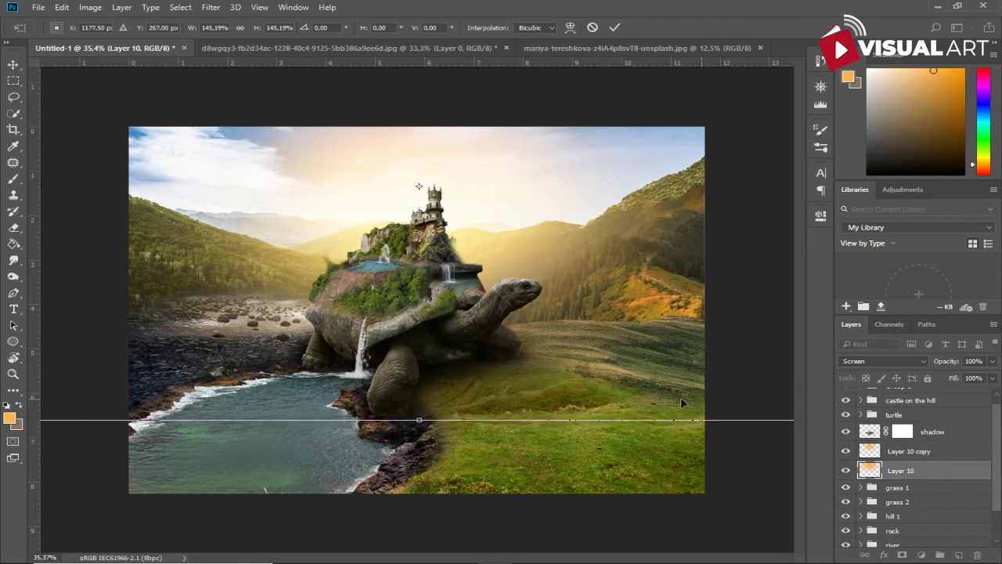
{"action": "left_click_drag", "start_coordinate": [422, 419], "coordinate": [421, 430]}
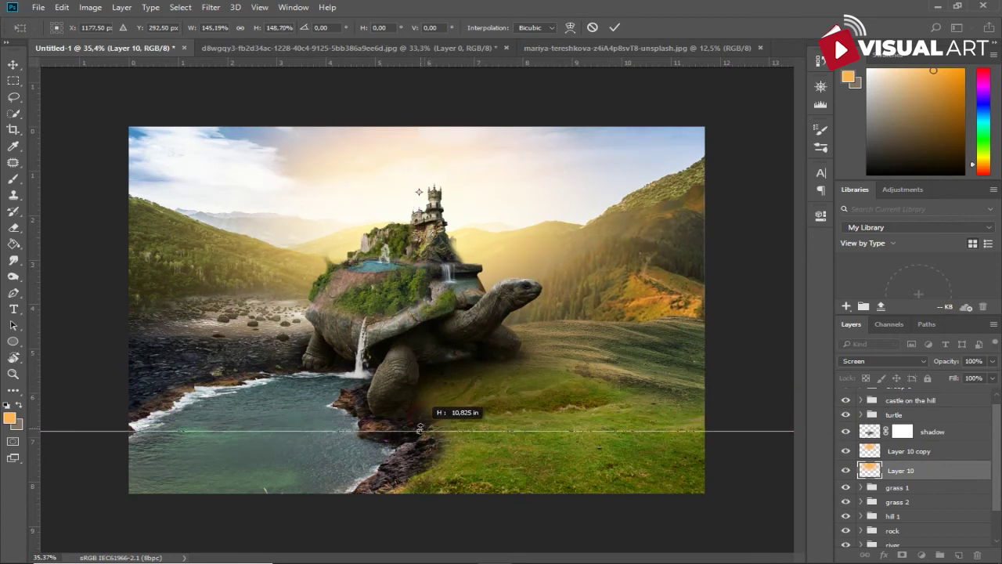
{"action": "key", "text": "Return"}
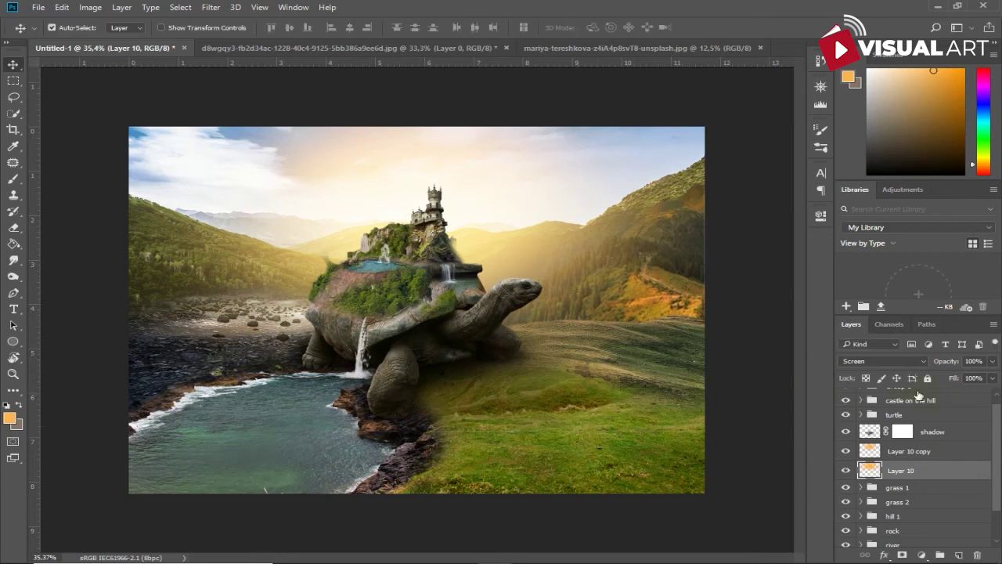
{"action": "left_click", "coordinate": [945, 449]}
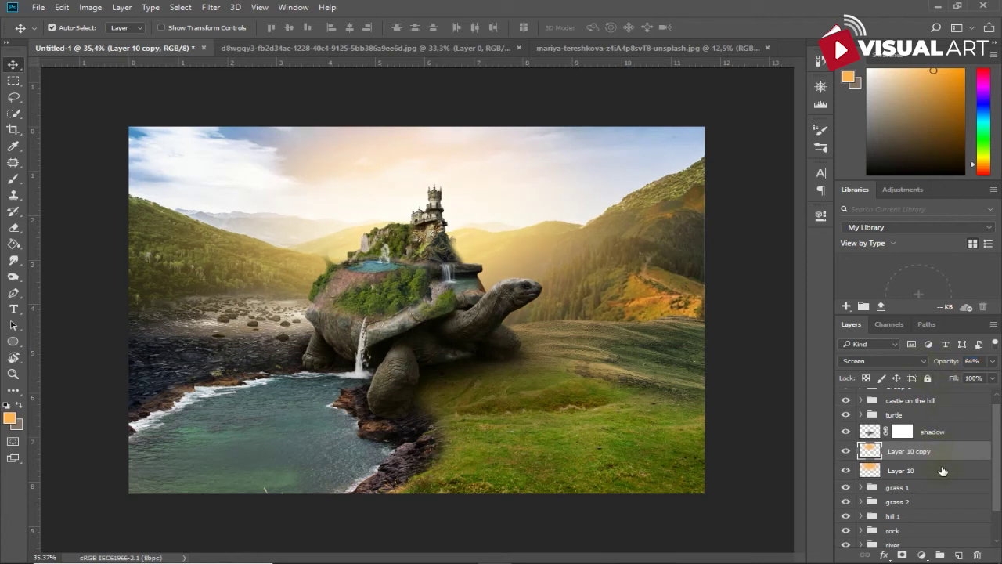
- Mask Layer 10 copy's glow away from the turtle's head, shell and the lower waterfall
{"action": "left_click", "coordinate": [909, 554]}
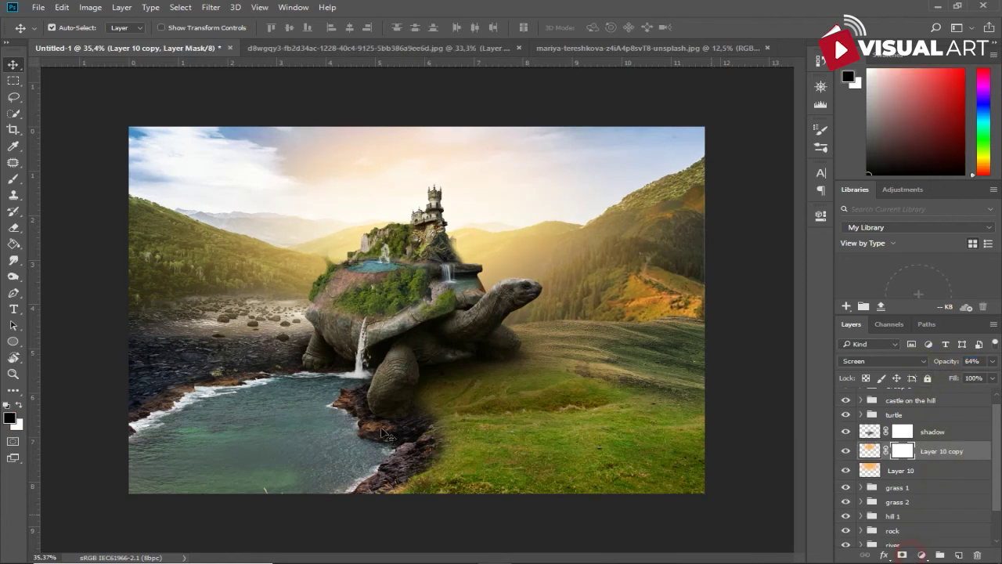
{"action": "left_click", "coordinate": [13, 178]}
{"action": "left_click_drag", "start_coordinate": [385, 294], "coordinate": [537, 297]}
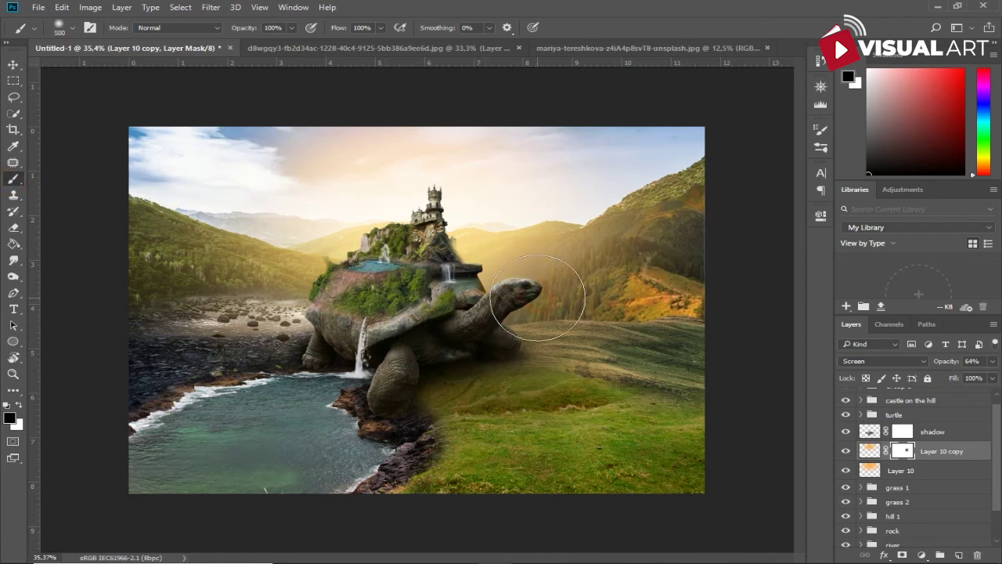
{"action": "mouse_move", "coordinate": [537, 298]}
{"action": "left_mouse_down"}
{"action": "mouse_move", "coordinate": [339, 296]}
{"action": "mouse_move", "coordinate": [468, 288]}
{"action": "left_mouse_up"}
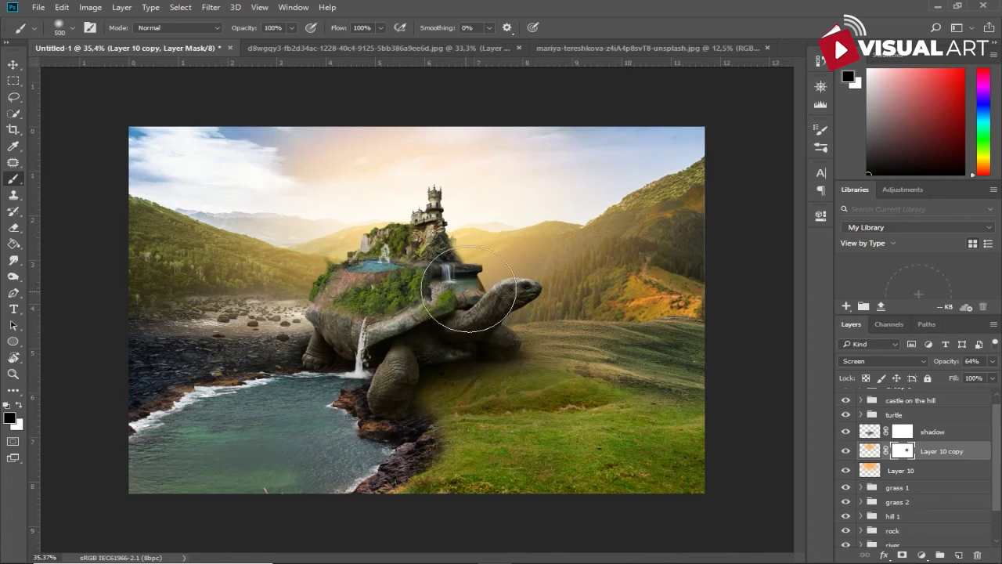
{"action": "left_click_drag", "start_coordinate": [468, 288], "coordinate": [363, 320]}
{"action": "left_click", "coordinate": [846, 451]}
{"action": "left_click", "coordinate": [846, 451]}
{"action": "left_click_drag", "start_coordinate": [288, 313], "coordinate": [202, 330]}
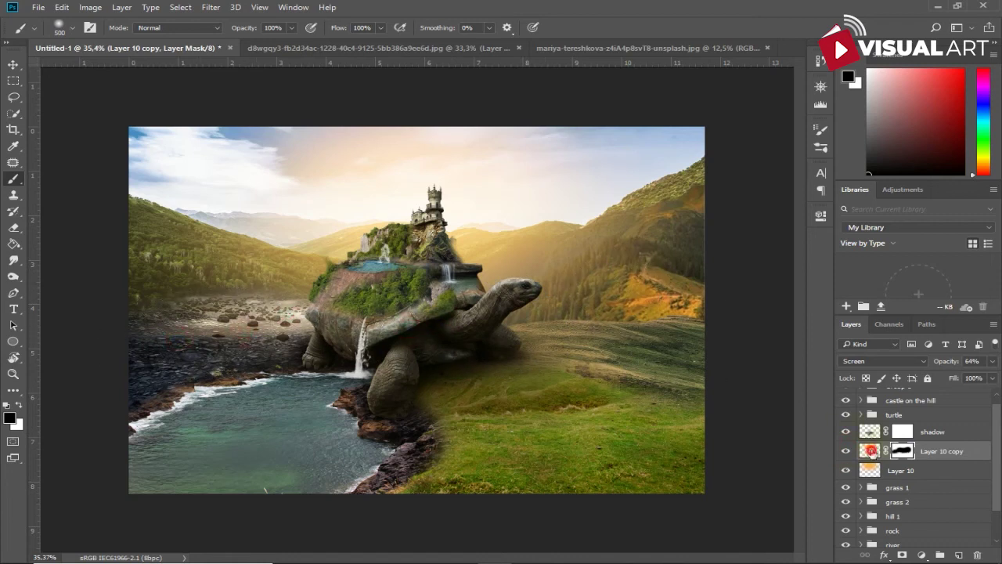
- Set the orange brush to 43% opacity and 300 px, then return to the glow's mask
{"action": "left_click", "coordinate": [870, 451]}
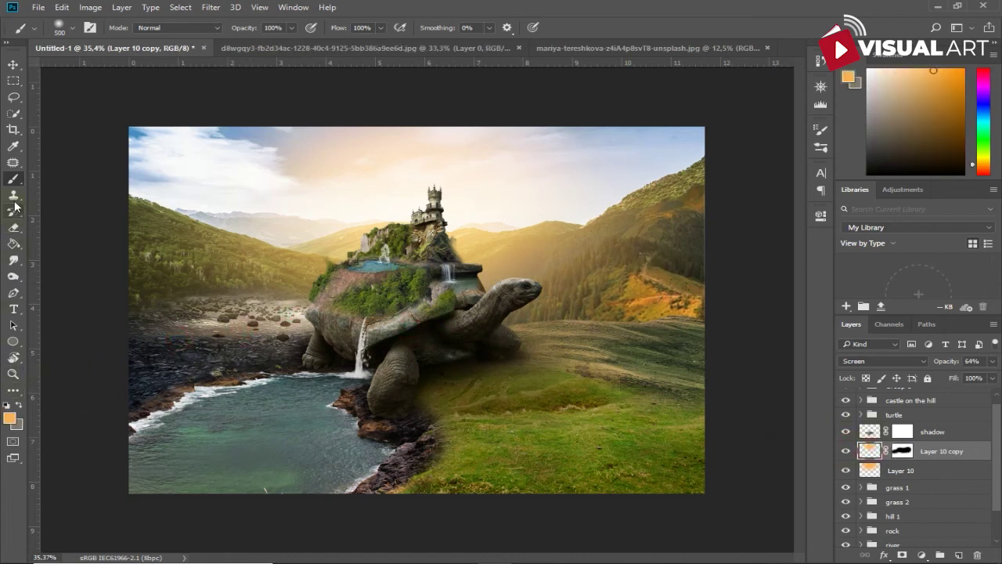
{"action": "left_click_drag", "start_coordinate": [246, 31], "coordinate": [205, 36]}
{"action": "key", "text": "bracketleft"}
{"action": "key", "text": "bracketleft"}
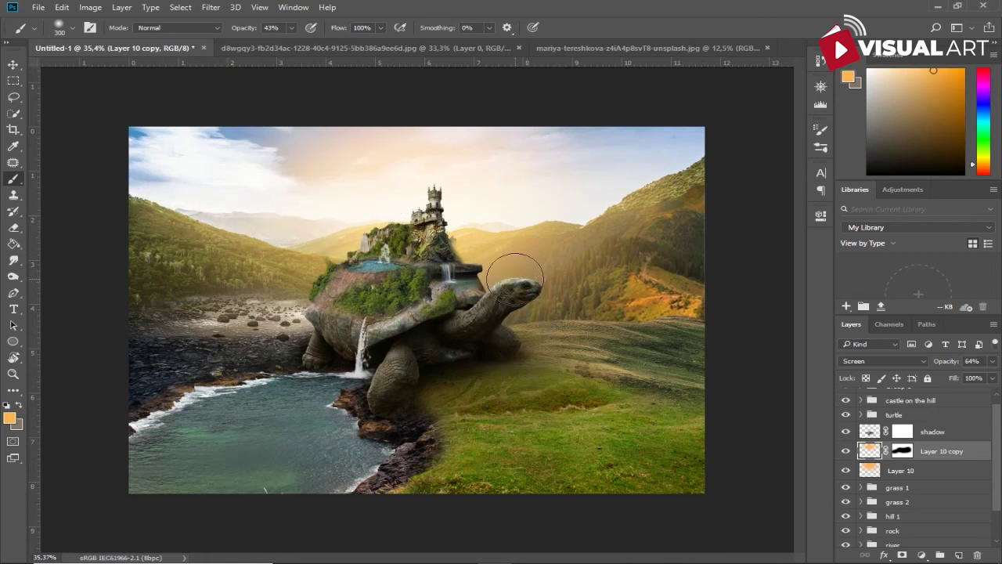
{"action": "left_click", "coordinate": [901, 451]}
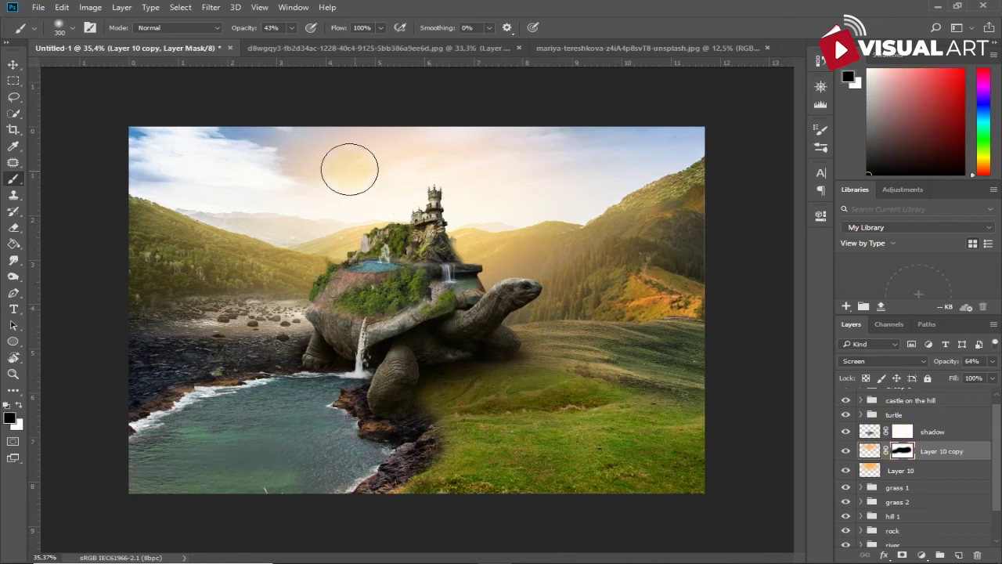
{"action": "key", "text": "bracketright"}
{"action": "key", "text": "bracketright"}
{"action": "key", "text": "bracketright"}
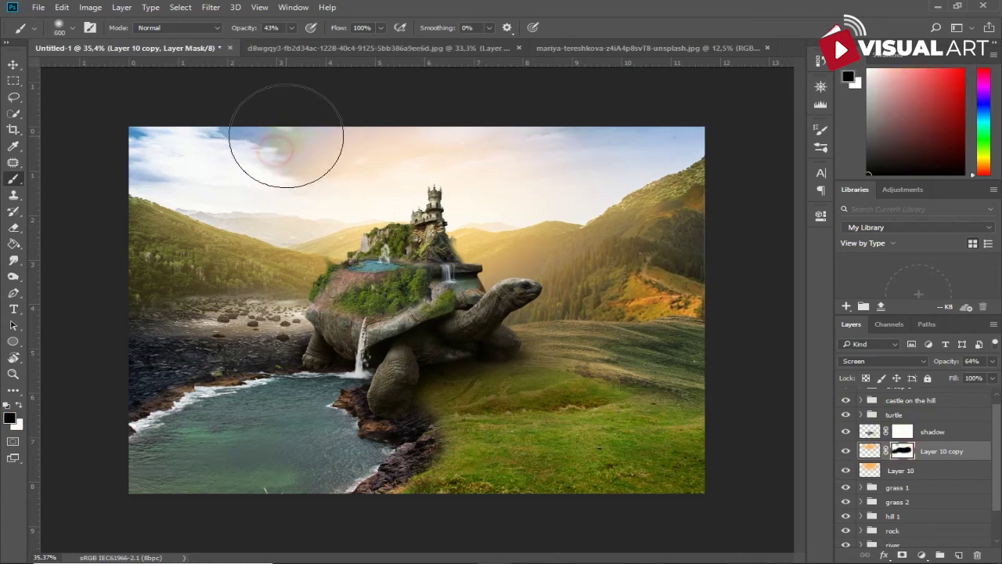
- Shorten Layer 10's glow from the top, widen it to the right, and shift it up and left
{"action": "left_click", "coordinate": [900, 470]}
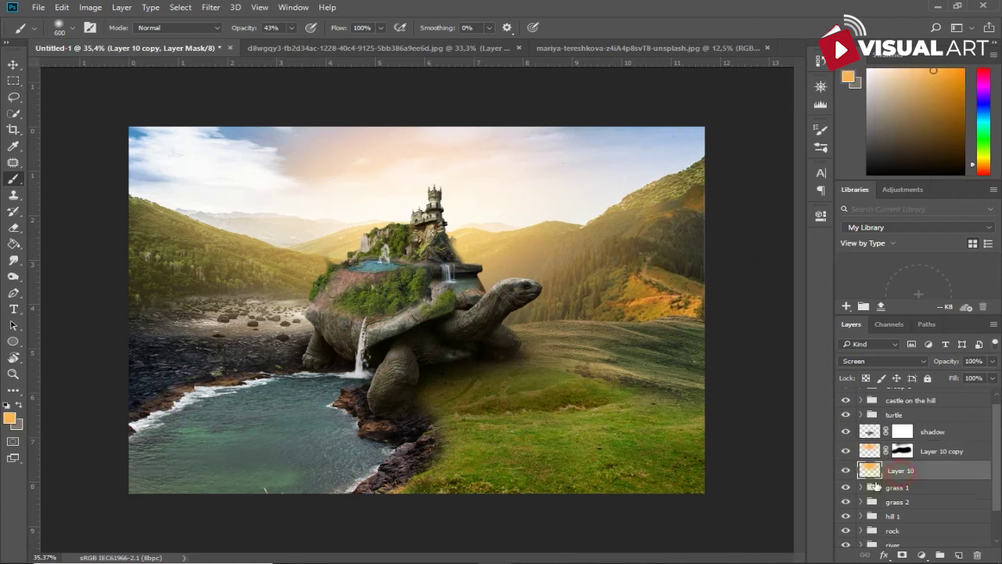
{"action": "key", "text": "ctrl+t"}
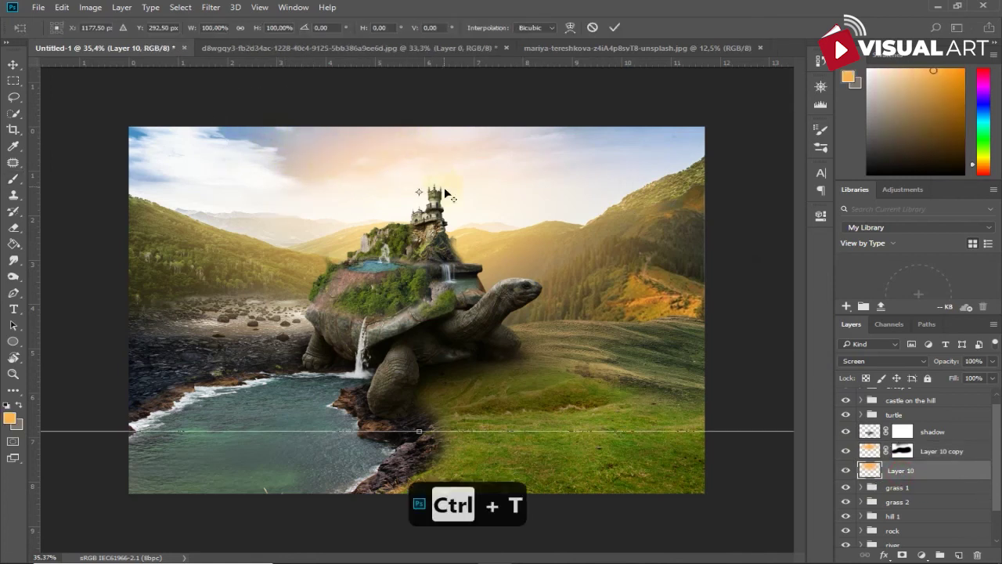
{"action": "scroll", "coordinate": [446, 196], "scroll_direction": "down", "scroll_amount": 3}
{"action": "left_click_drag", "start_coordinate": [415, 112], "coordinate": [414, 147]}
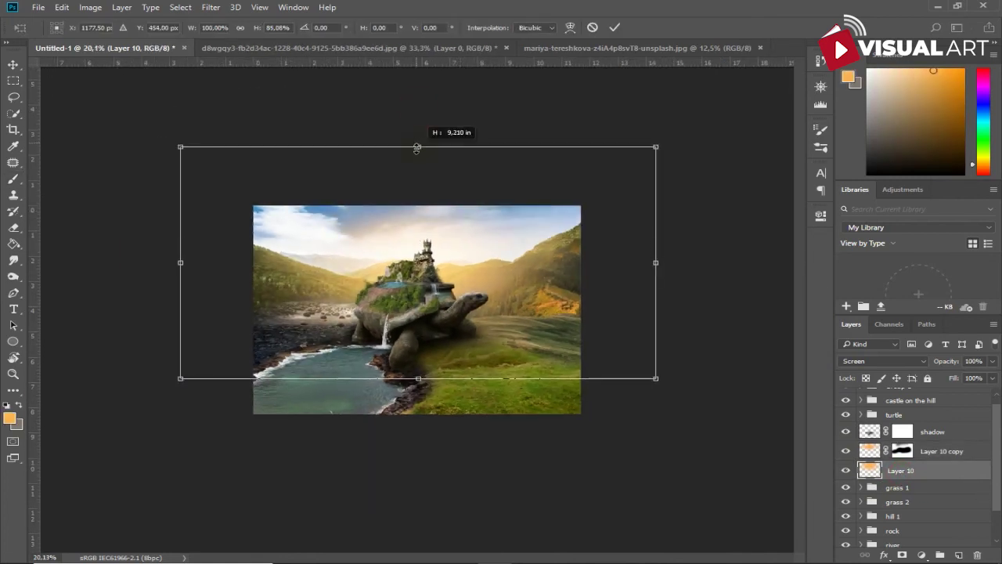
{"action": "left_click_drag", "start_coordinate": [477, 266], "coordinate": [493, 263]}
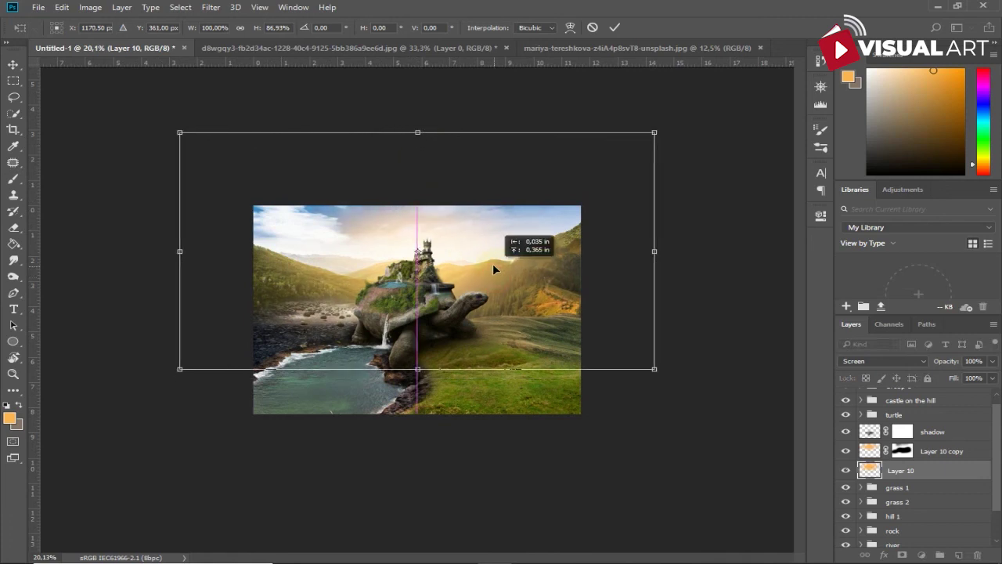
{"action": "left_click_drag", "start_coordinate": [654, 252], "coordinate": [680, 252]}
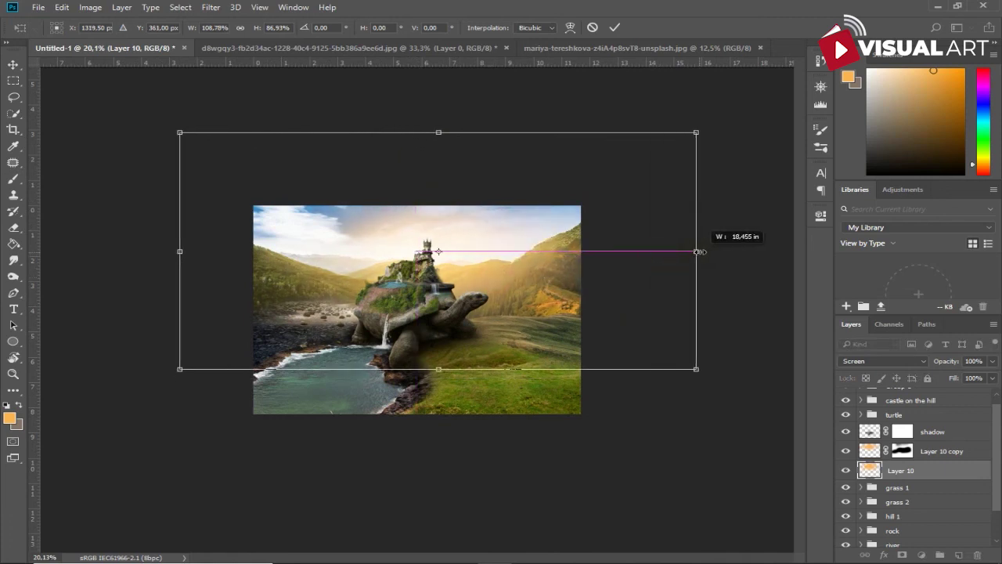
{"action": "left_click_drag", "start_coordinate": [594, 288], "coordinate": [591, 289]}
{"action": "key", "text": "Return"}
{"action": "key", "text": "b"}
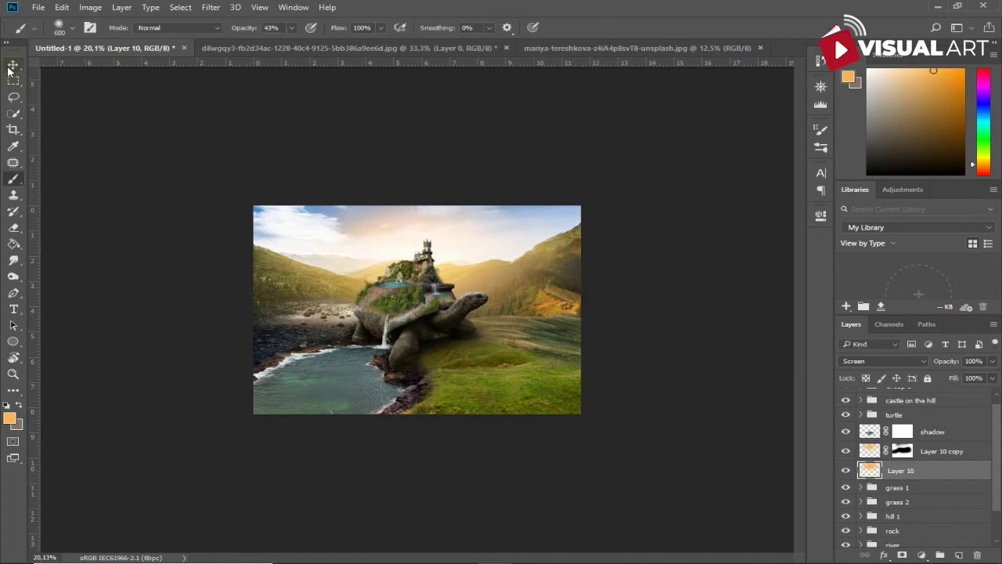
{"action": "left_click", "coordinate": [9, 69]}
{"action": "scroll", "coordinate": [739, 340], "scroll_direction": "up", "scroll_amount": 3}
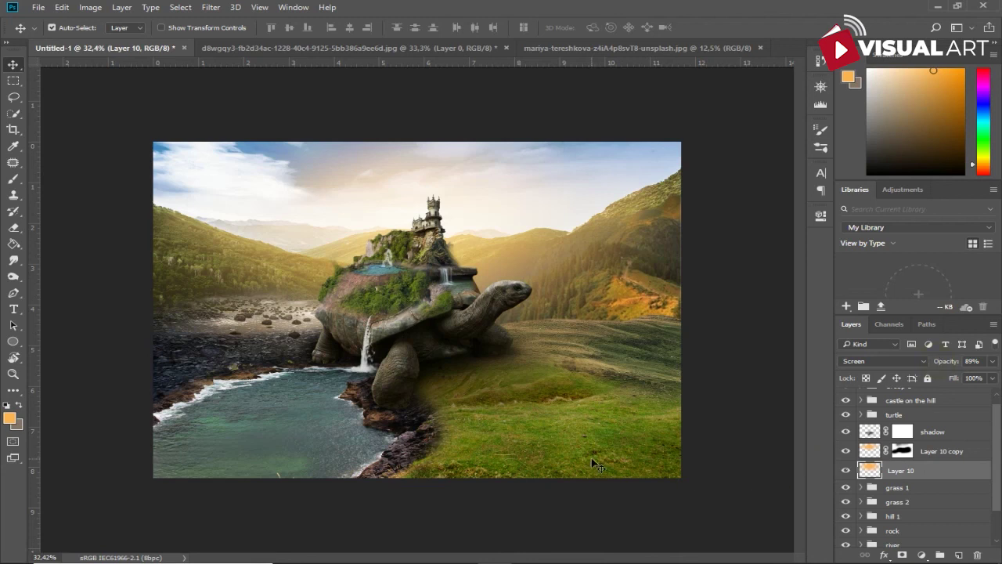
{"action": "scroll", "coordinate": [918, 437], "scroll_direction": "up", "scroll_amount": 1}
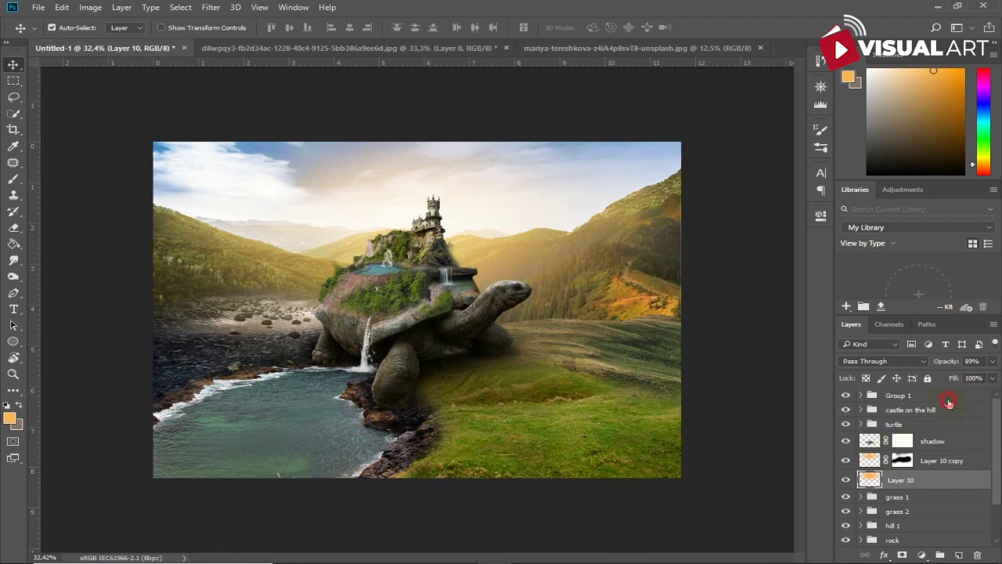
- Merge all visible layers into a new layer and apply Camera Raw Temperature +7, Tint +7, Clarity +32
{"action": "left_click", "coordinate": [948, 400]}
{"action": "key", "text": "ctrl+alt+shift+e"}
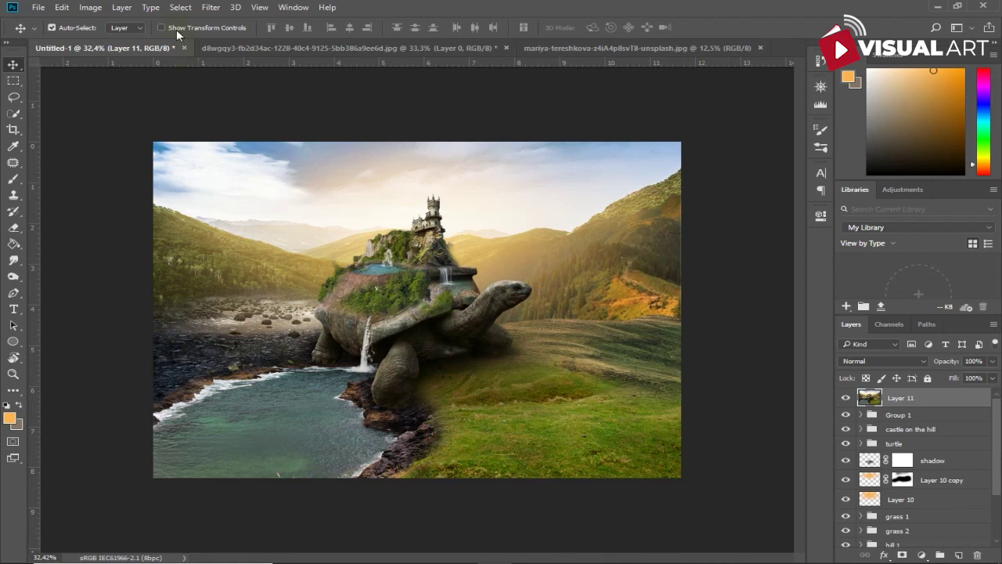
{"action": "left_click", "coordinate": [211, 7]}
{"action": "left_click", "coordinate": [234, 80]}
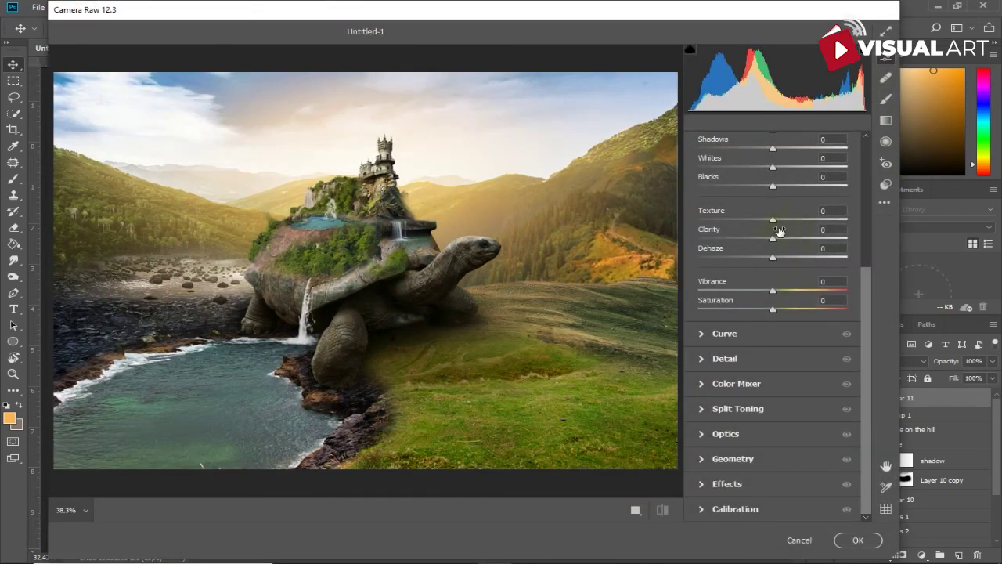
{"action": "scroll", "coordinate": [779, 231], "scroll_direction": "up", "scroll_amount": 5}
{"action": "mouse_move", "coordinate": [773, 241]}
{"action": "left_mouse_down"}
{"action": "mouse_move", "coordinate": [783, 243]}
{"action": "mouse_move", "coordinate": [780, 264]}
{"action": "left_mouse_up"}
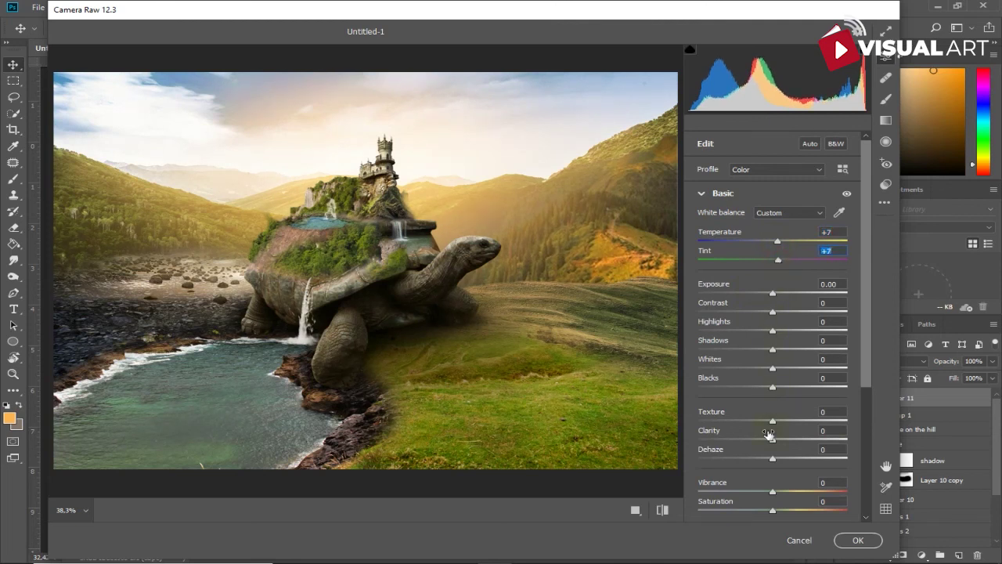
{"action": "left_click_drag", "start_coordinate": [772, 443], "coordinate": [794, 444]}
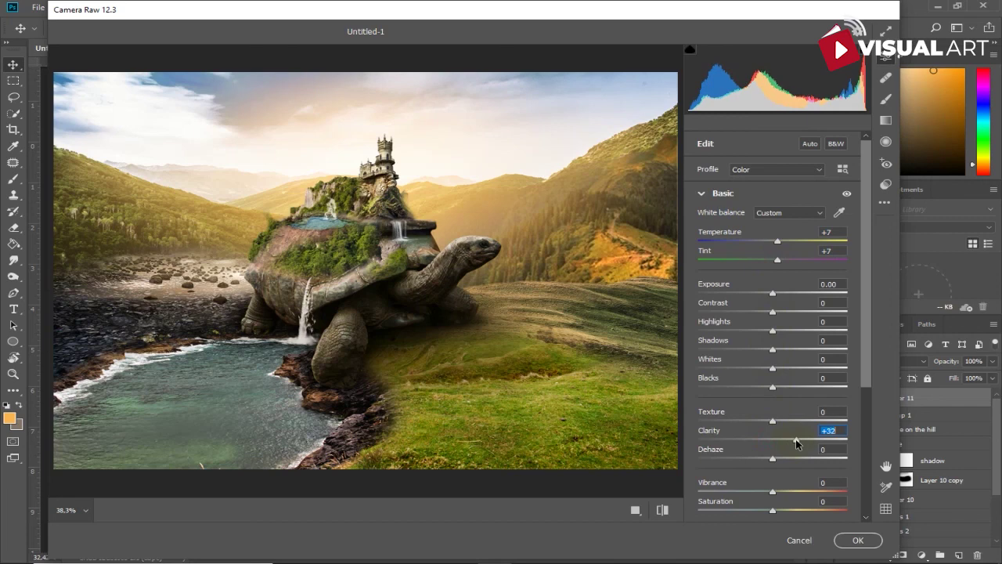
{"action": "left_click", "coordinate": [858, 540]}
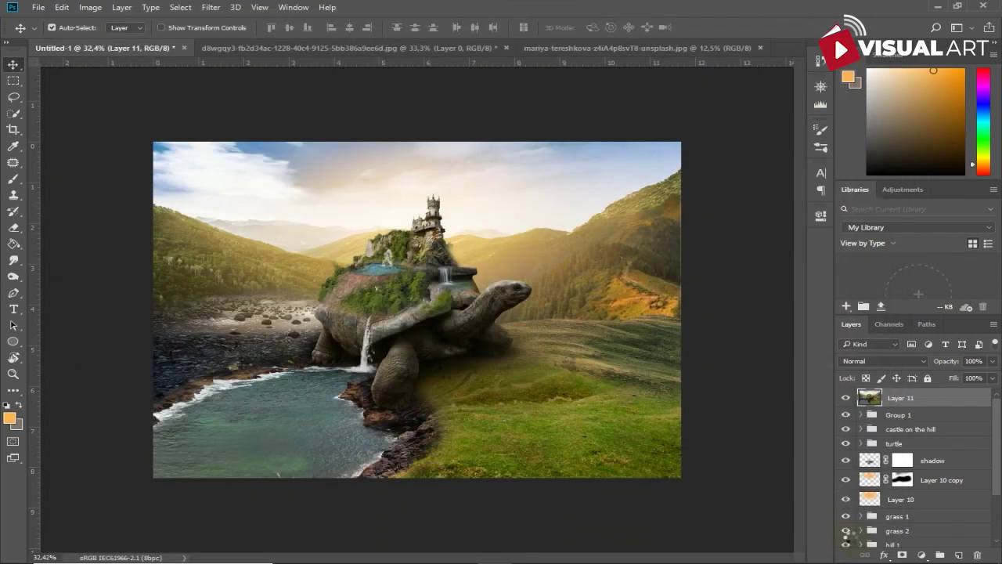